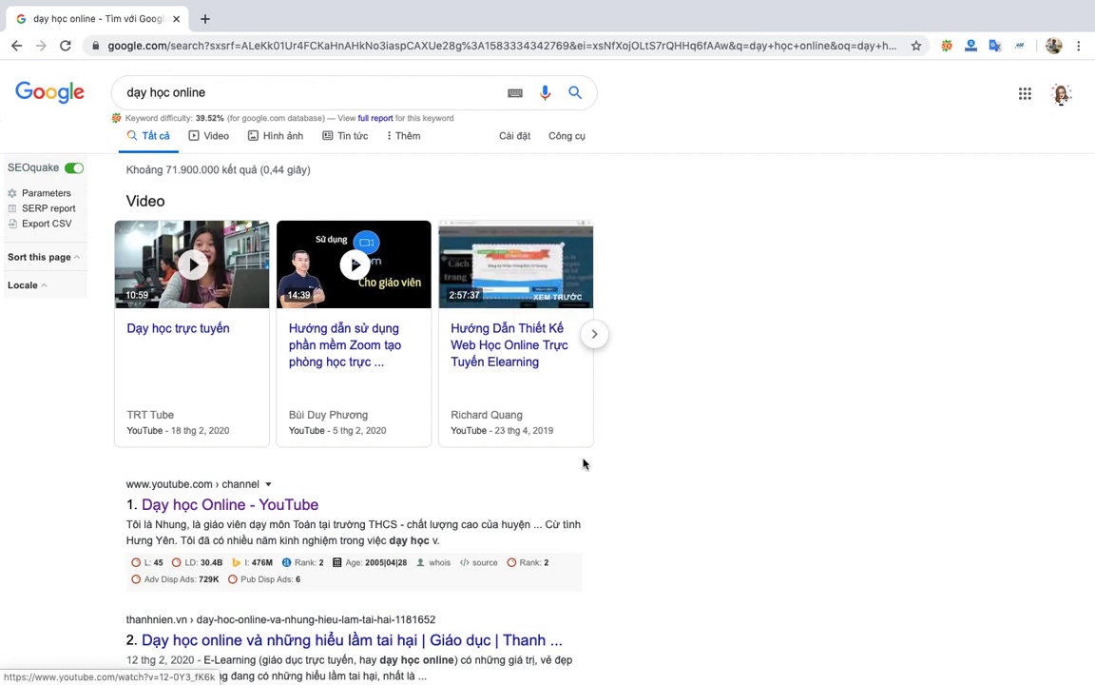
Scroll the 'dạy học online' Google results down until result 7, Hachium, is visible.
scroll(686, 487, down, 2)
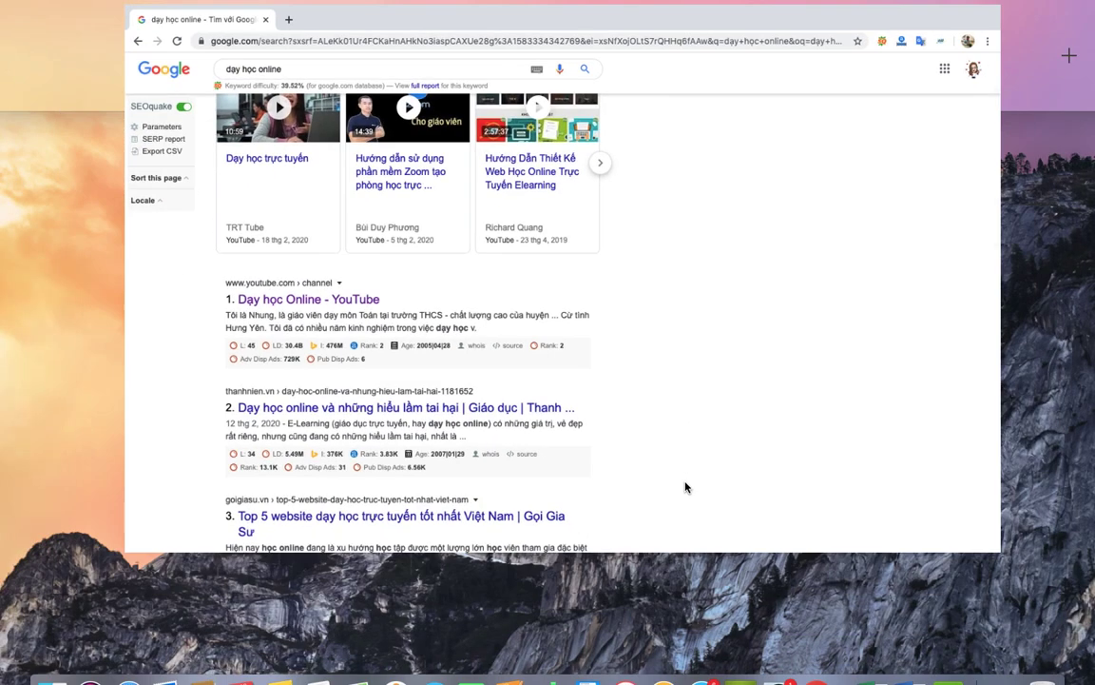
scroll(686, 487, down, 2)
scroll(685, 487, down, 4)
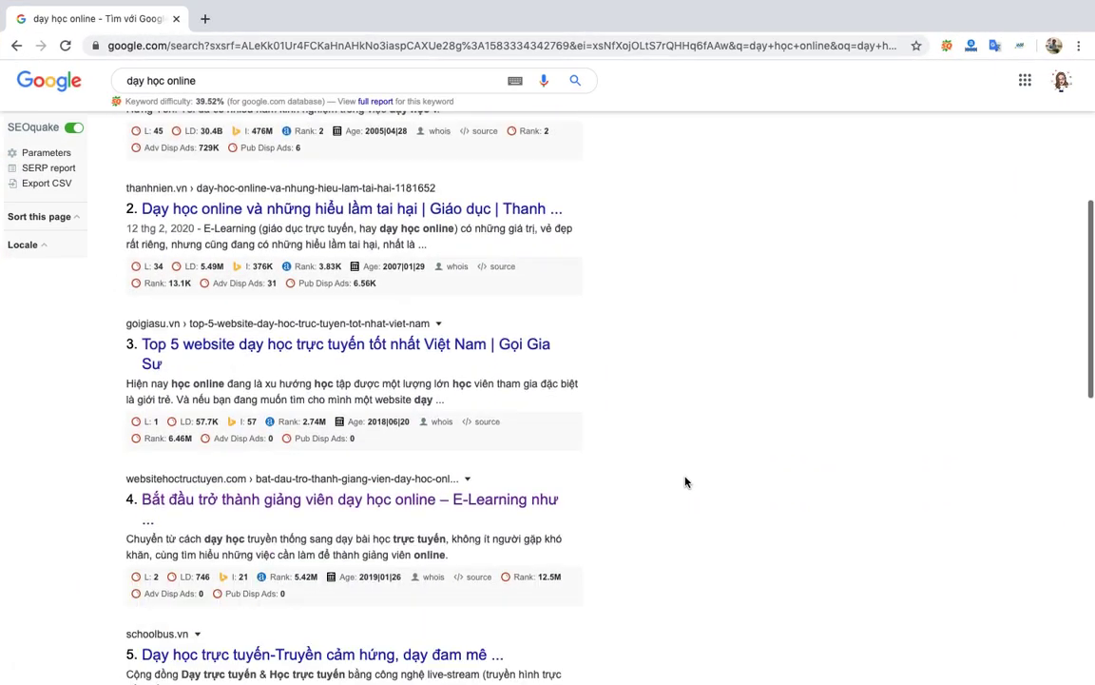
scroll(685, 482, down, 4)
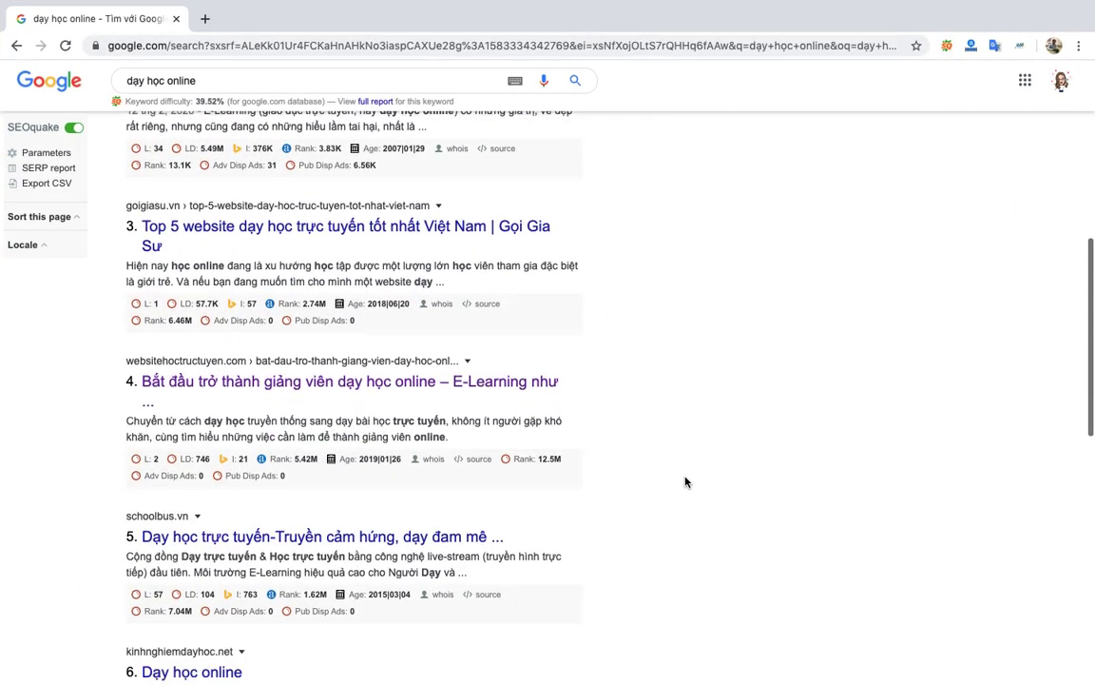
scroll(686, 483, down, 5)
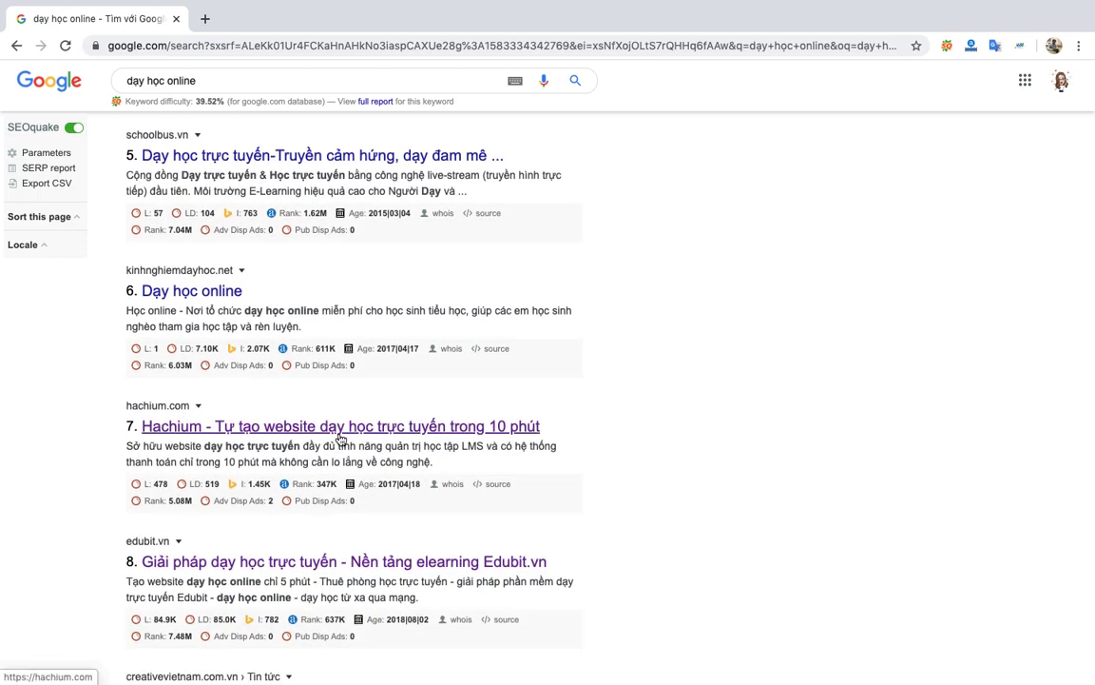
click(339, 436)
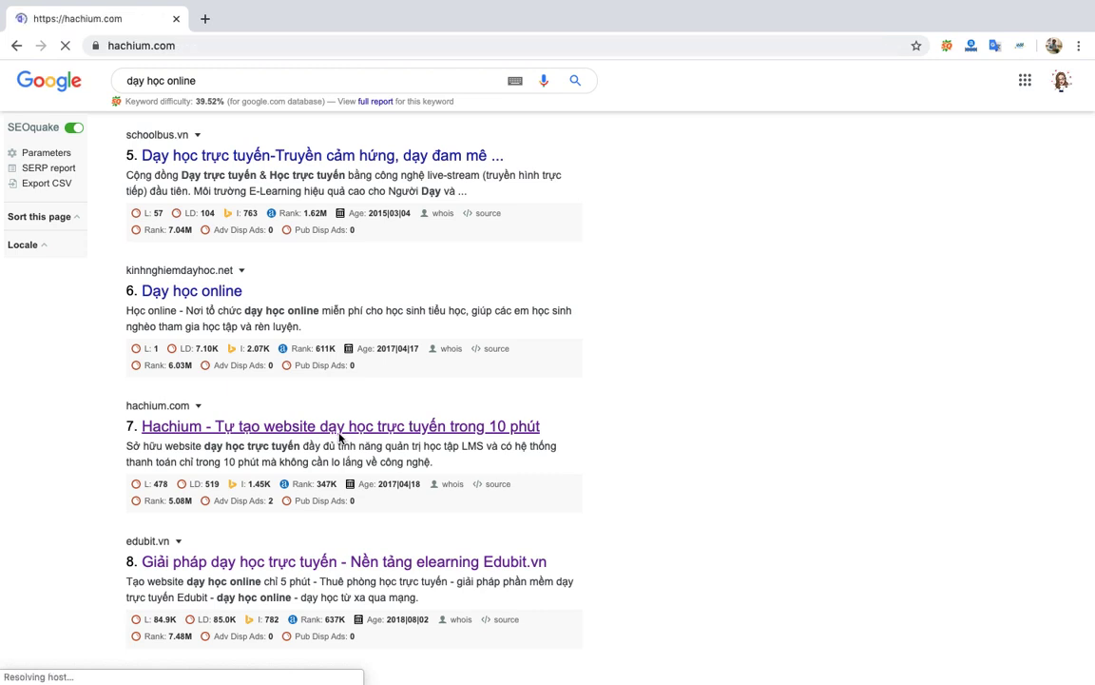
scroll(528, 452, down, 2)
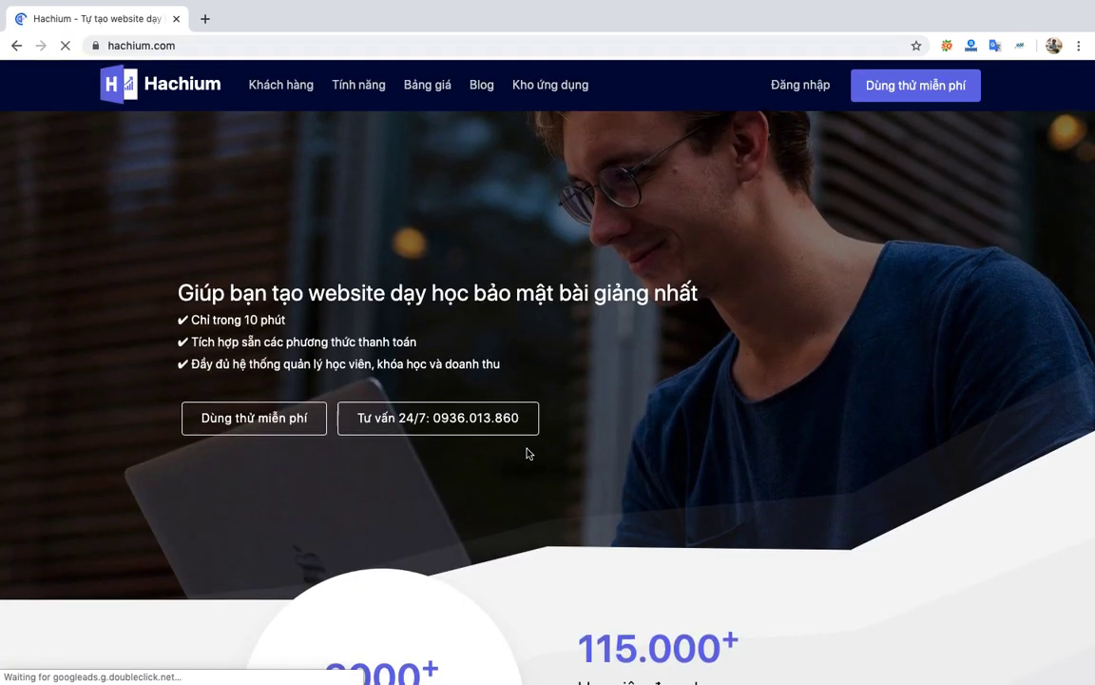
click(263, 418)
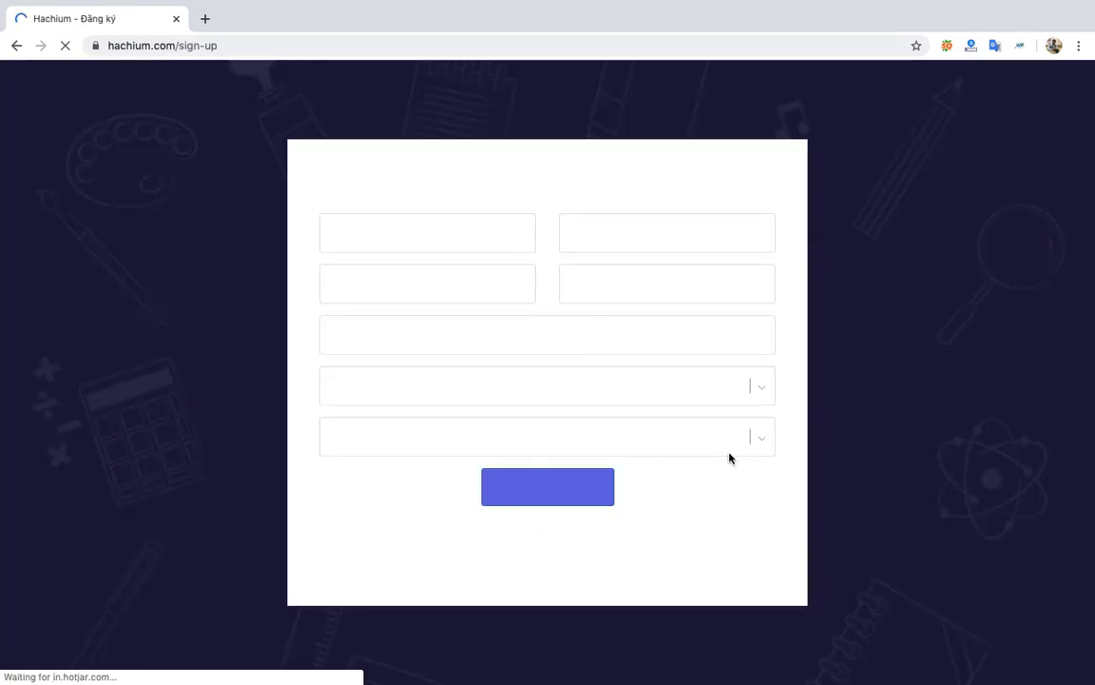
click(16, 45)
scroll(44, 103, down, 6)
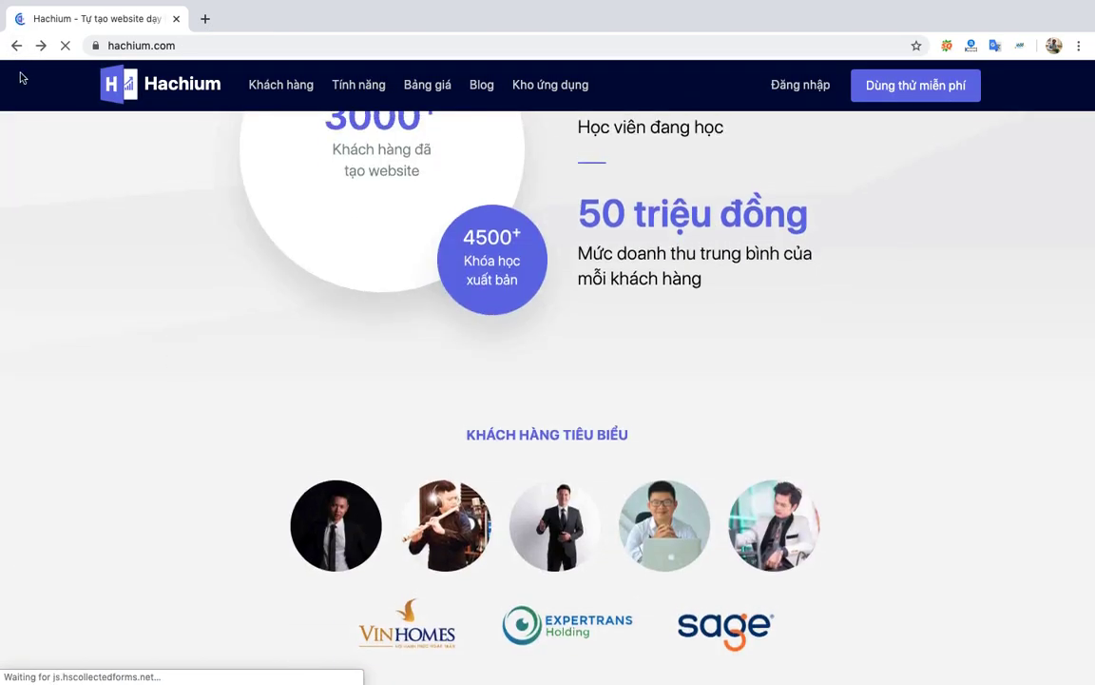
click(16, 44)
Go to results page 2 and open result 13, the VioEdu article on free online teaching.
scroll(284, 449, down, 15)
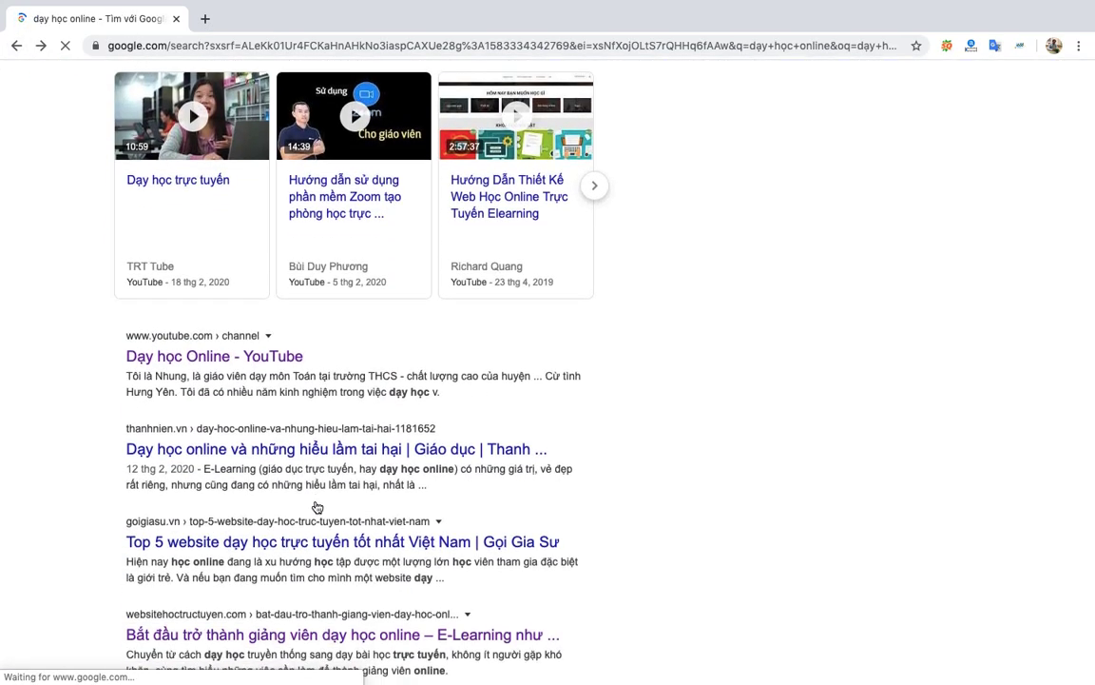
scroll(304, 399, down, 1)
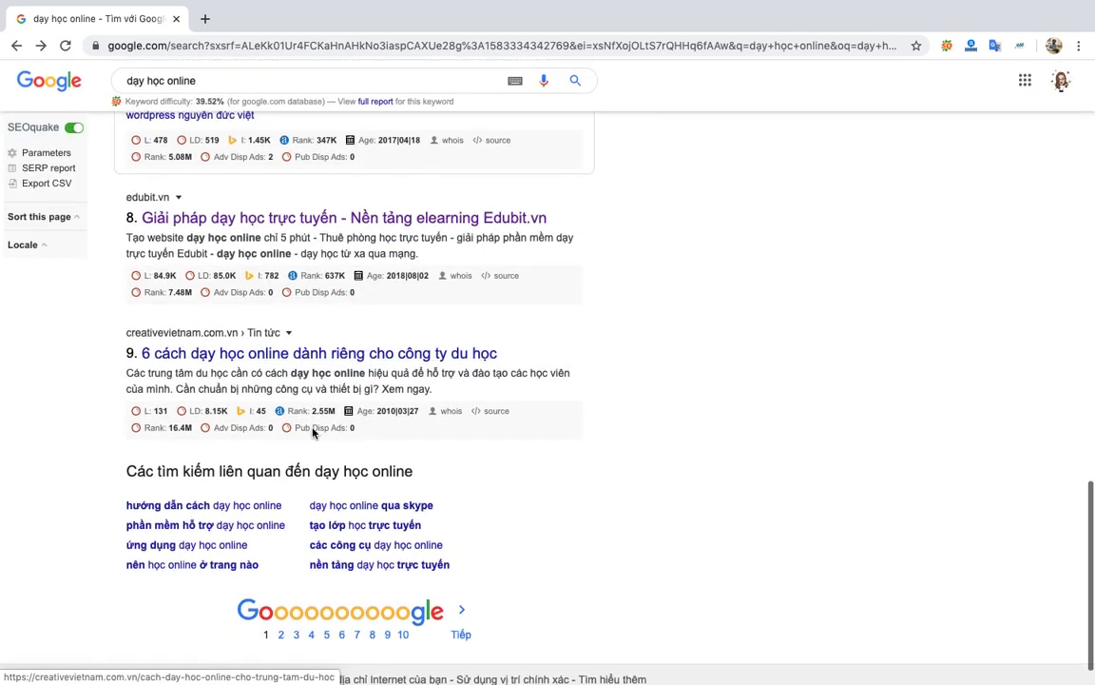
click(282, 635)
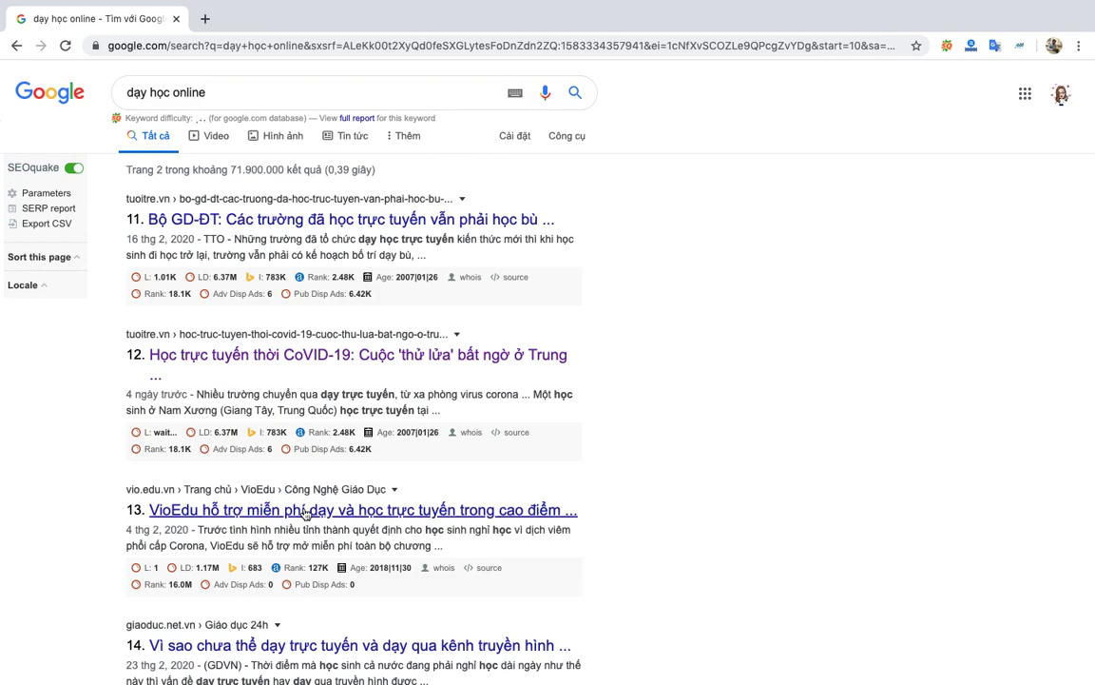
click(306, 510)
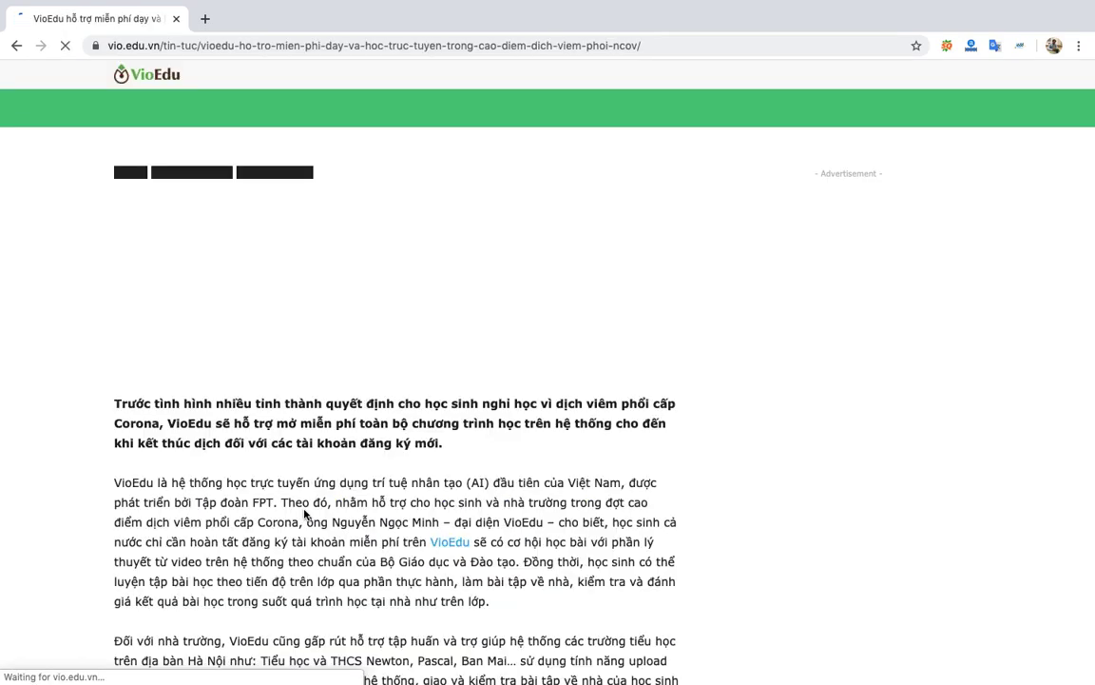
Go to the VioEdu TRANG CHỦ and choose Học thử on the LỚP 1 card.
scroll(459, 514, down, 1)
scroll(460, 513, down, 2)
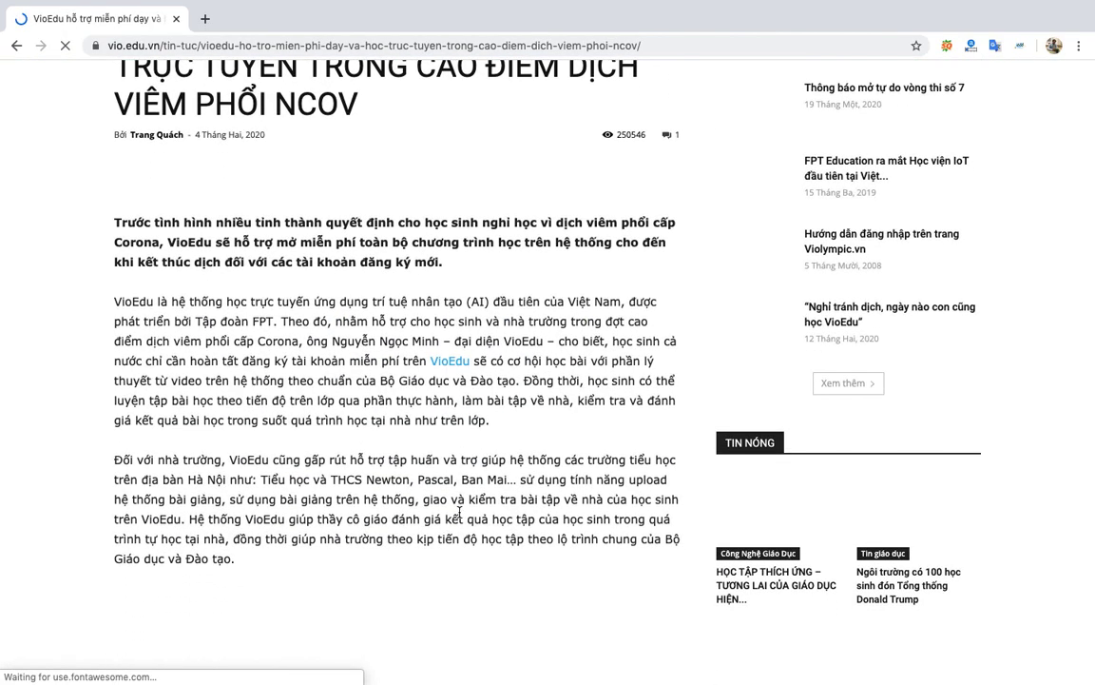
scroll(459, 513, up, 3)
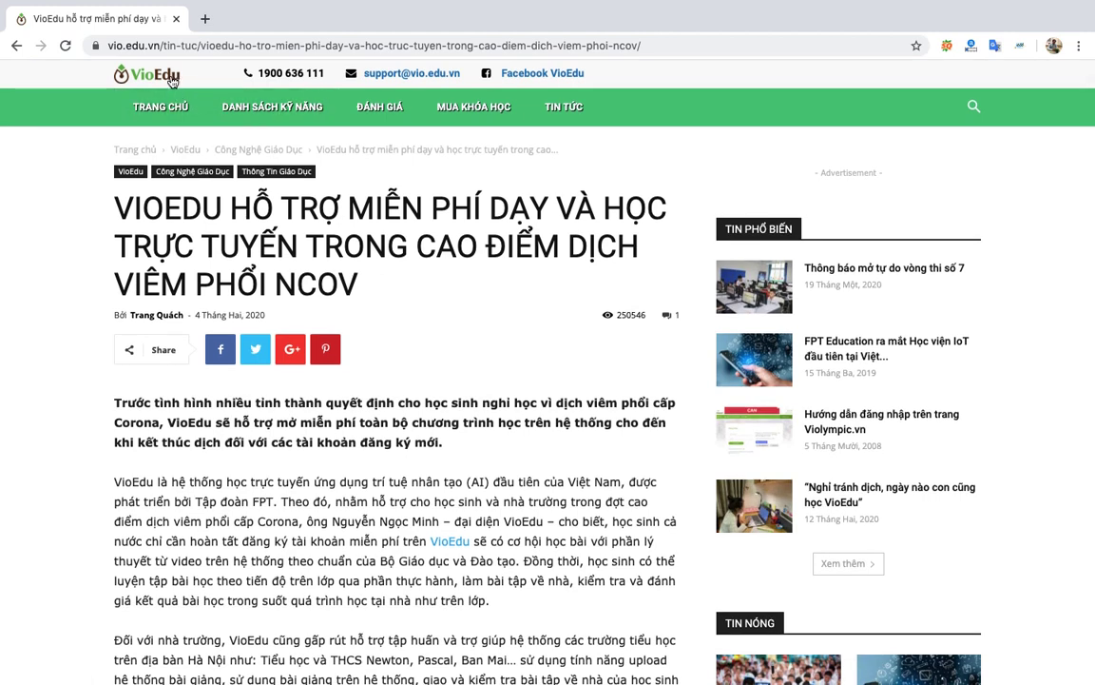
click(163, 105)
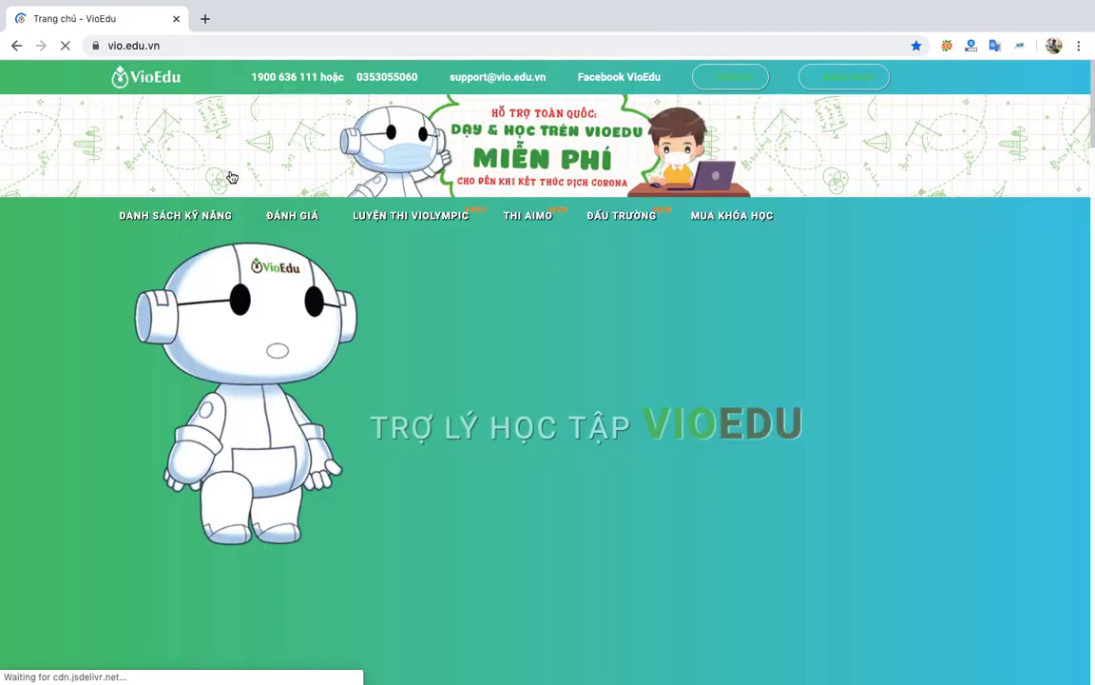
scroll(379, 345, down, 5)
scroll(379, 345, down, 2)
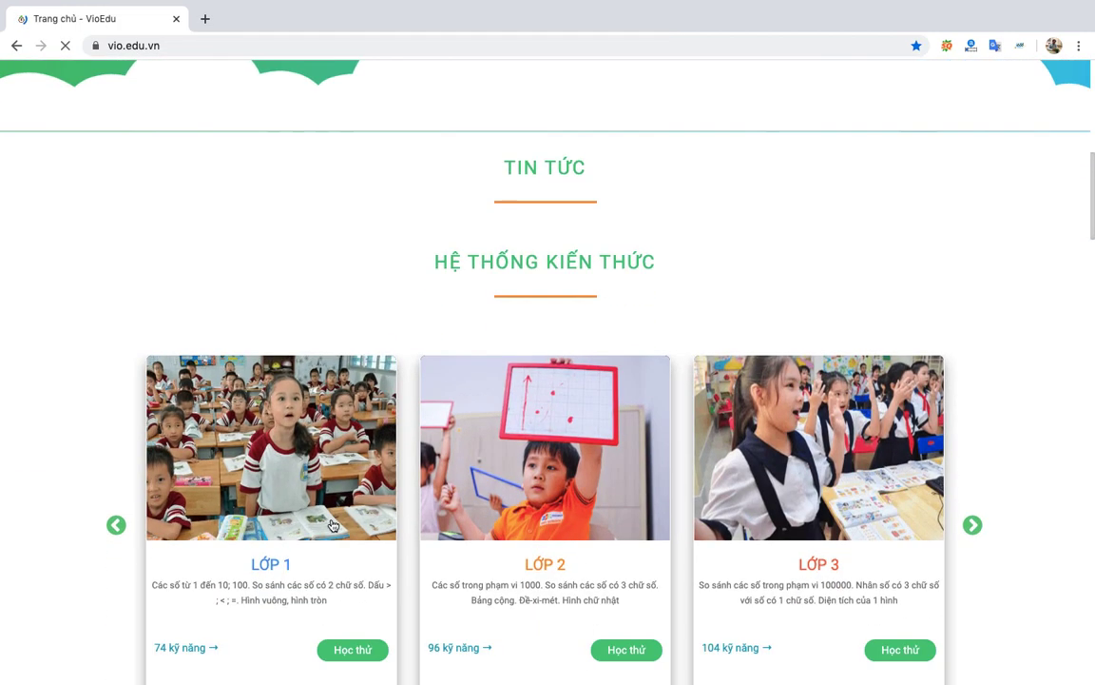
scroll(291, 489, down, 2)
click(349, 494)
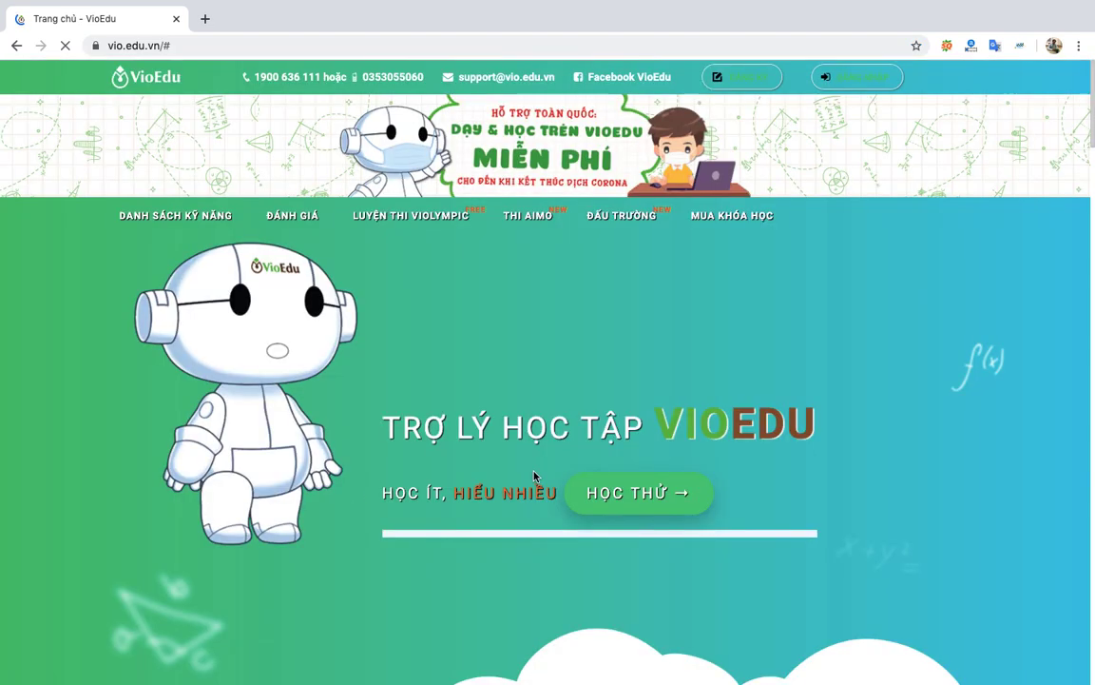
Open the grade 1 skill list, from 'I. Các số đến 10' to 'III. Hình học'.
scroll(535, 458, down, 7)
scroll(536, 457, down, 2)
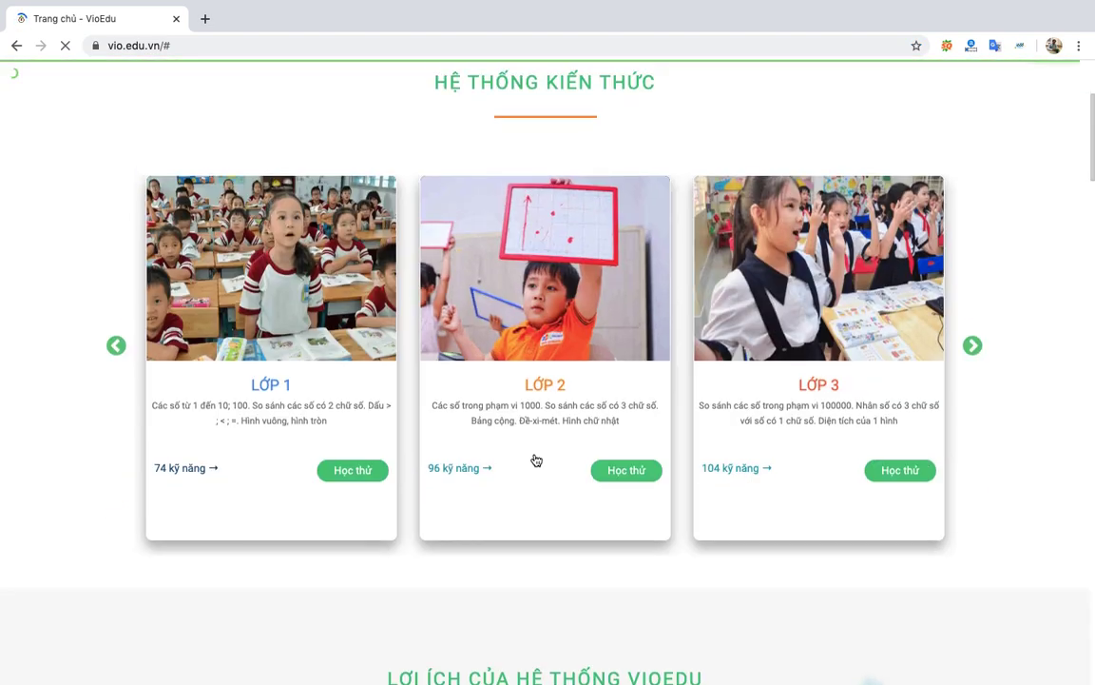
scroll(453, 491, down, 3)
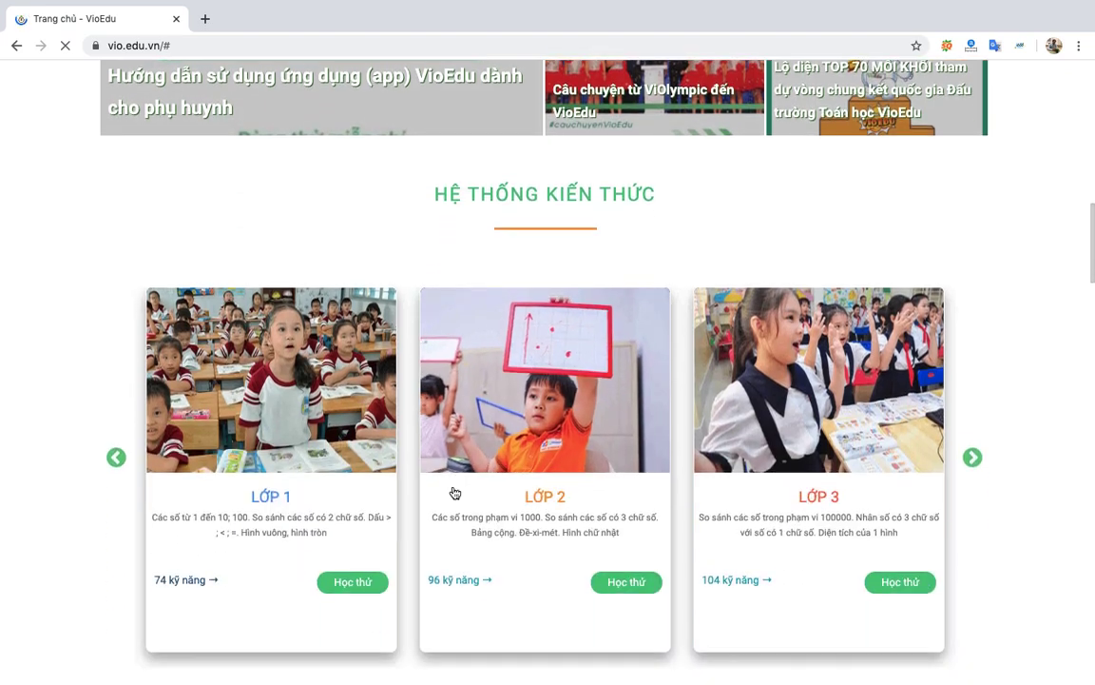
click(352, 580)
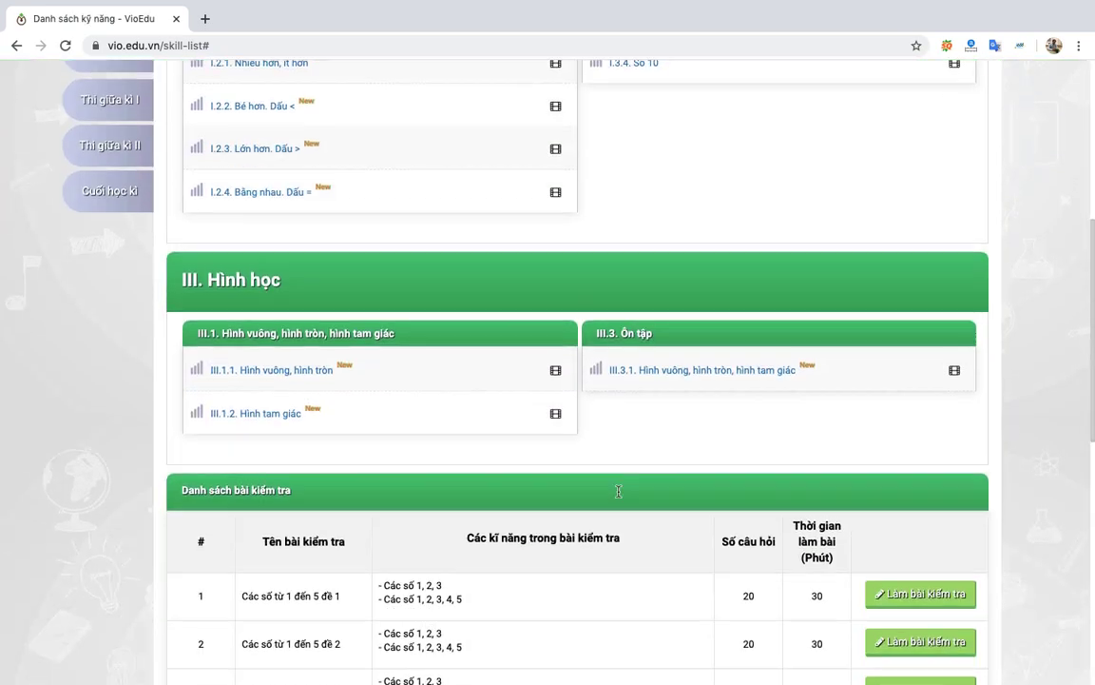
scroll(619, 494, up, 3)
scroll(618, 494, down, 1)
scroll(618, 493, down, 4)
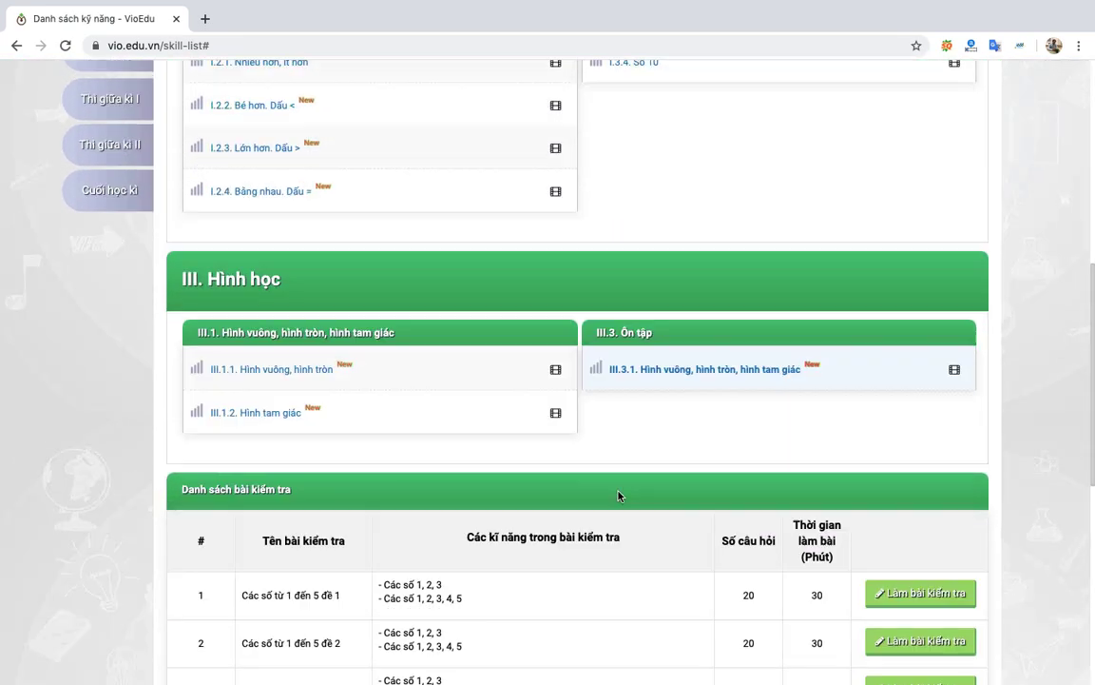
scroll(618, 494, up, 8)
scroll(618, 495, down, 3)
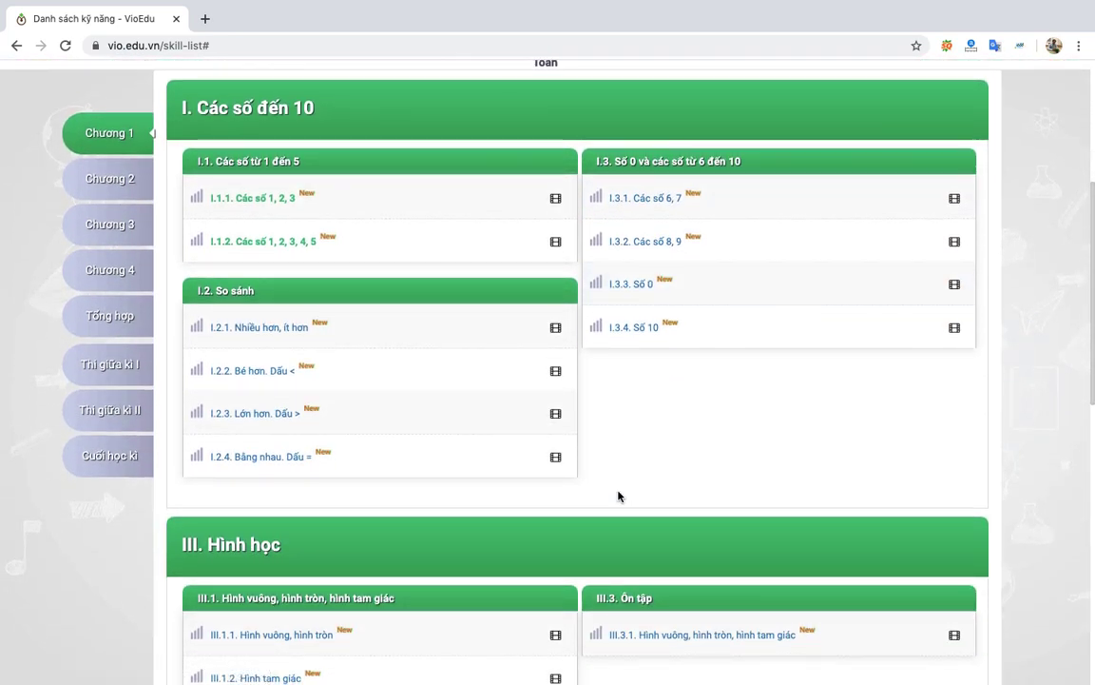
Switch desktop spaces with Ctrl+arrows, past the desktop and Dashboard, toward the Edumall window.
key(ctrl+Left)
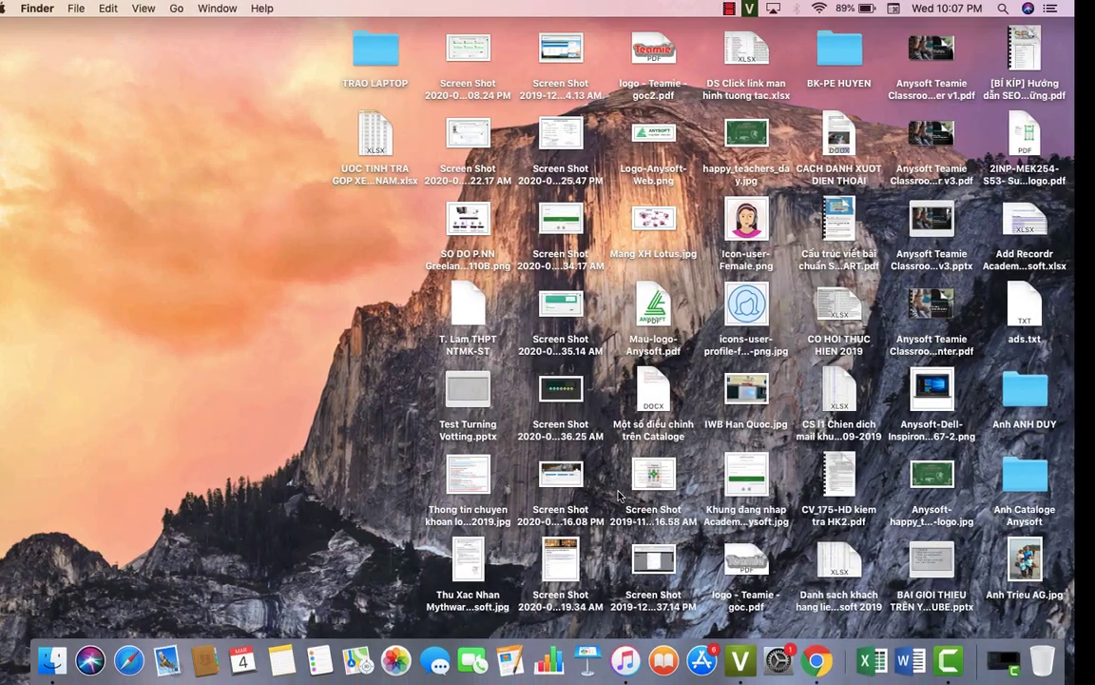
click(826, 670)
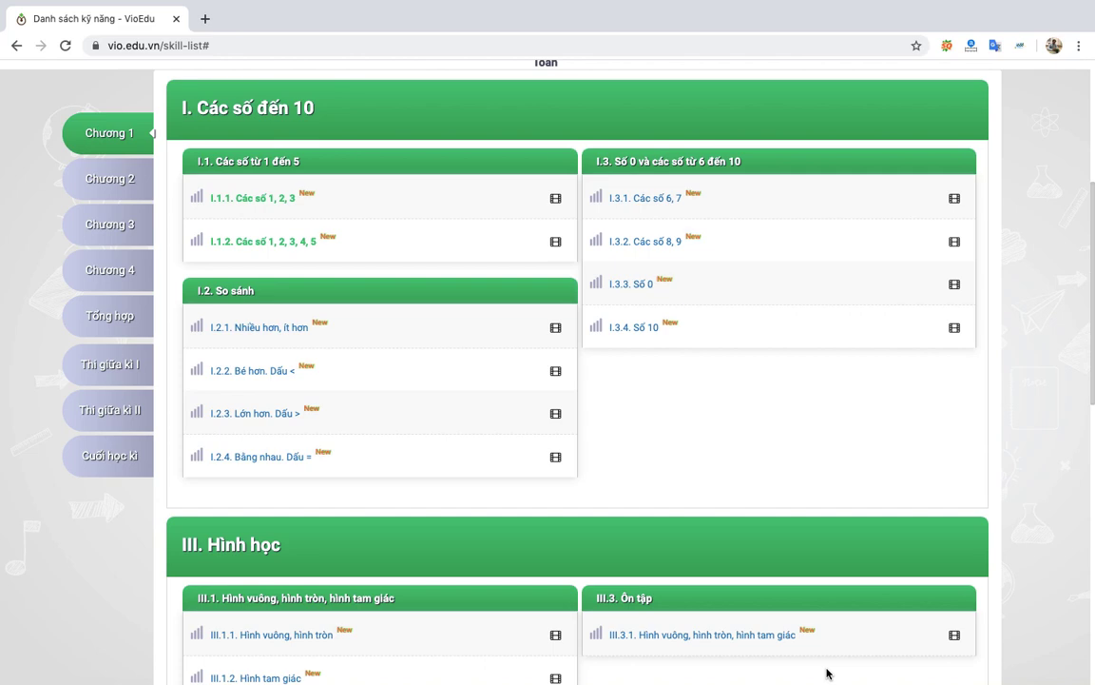
key(ctrl+Right)
key(ctrl+Left)
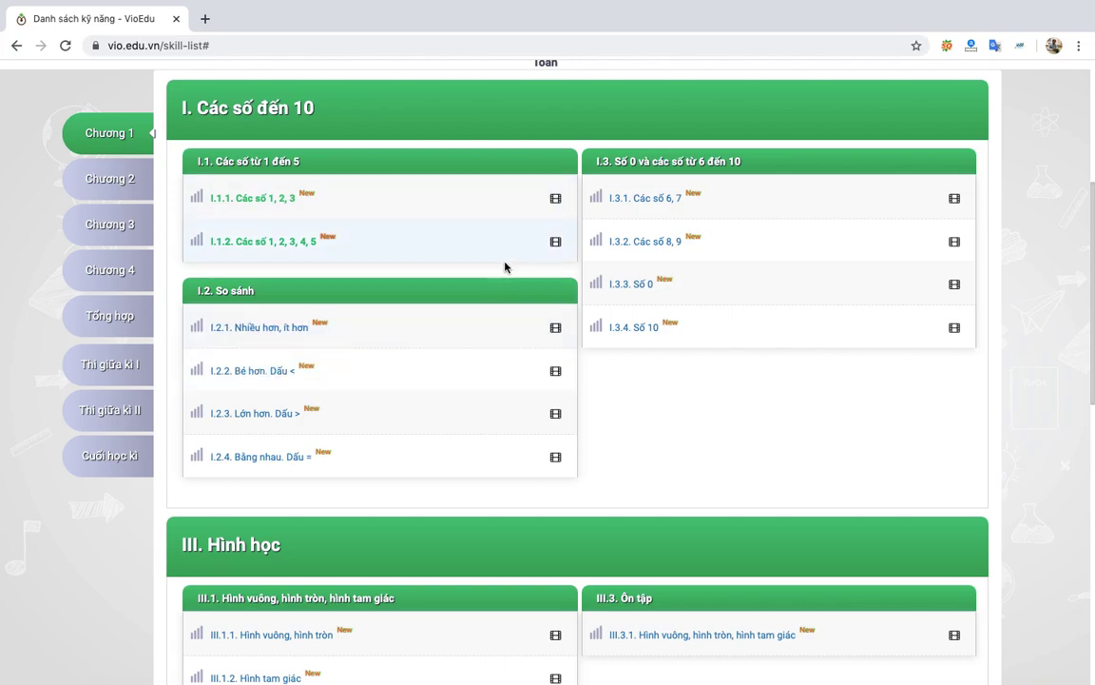
key(ctrl+Left)
key(ctrl+Left)
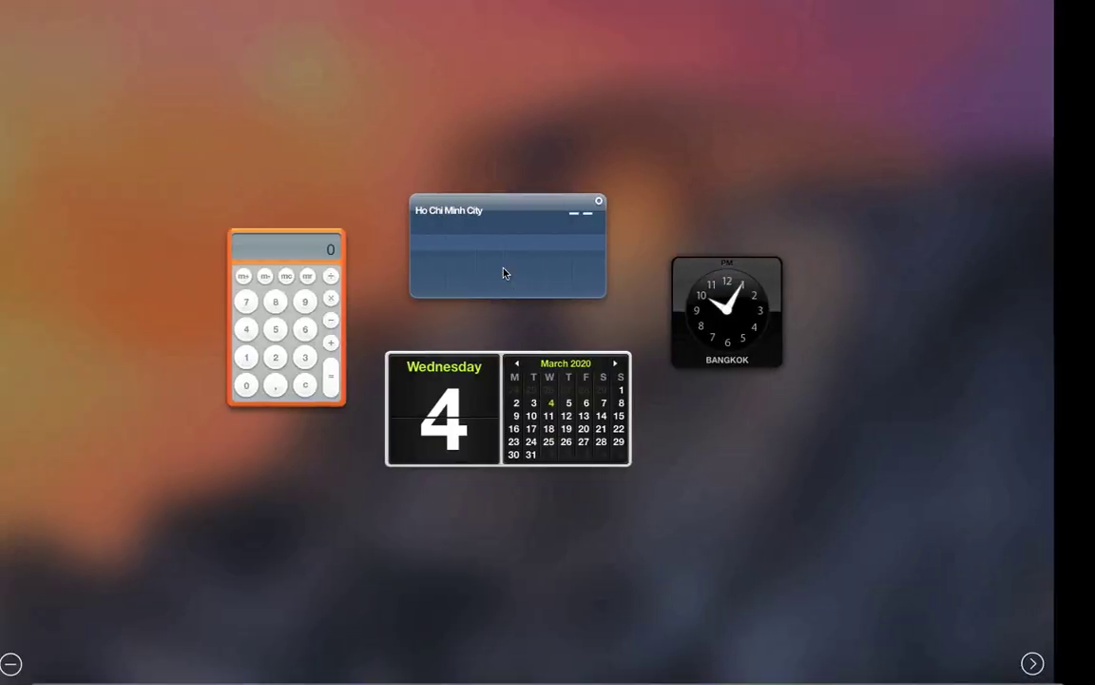
key(ctrl+Right)
key(ctrl+Right)
key(ctrl+Right)
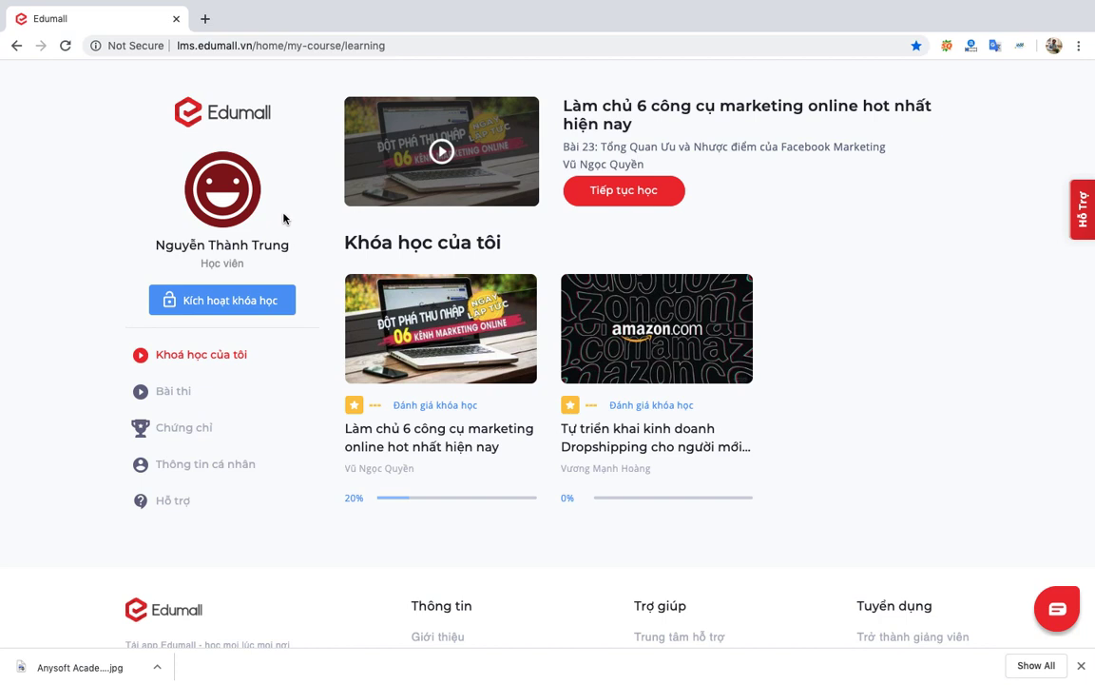
Open the six-tools online marketing course and its first lesson, Bài 1, under Chương 1.
click(386, 453)
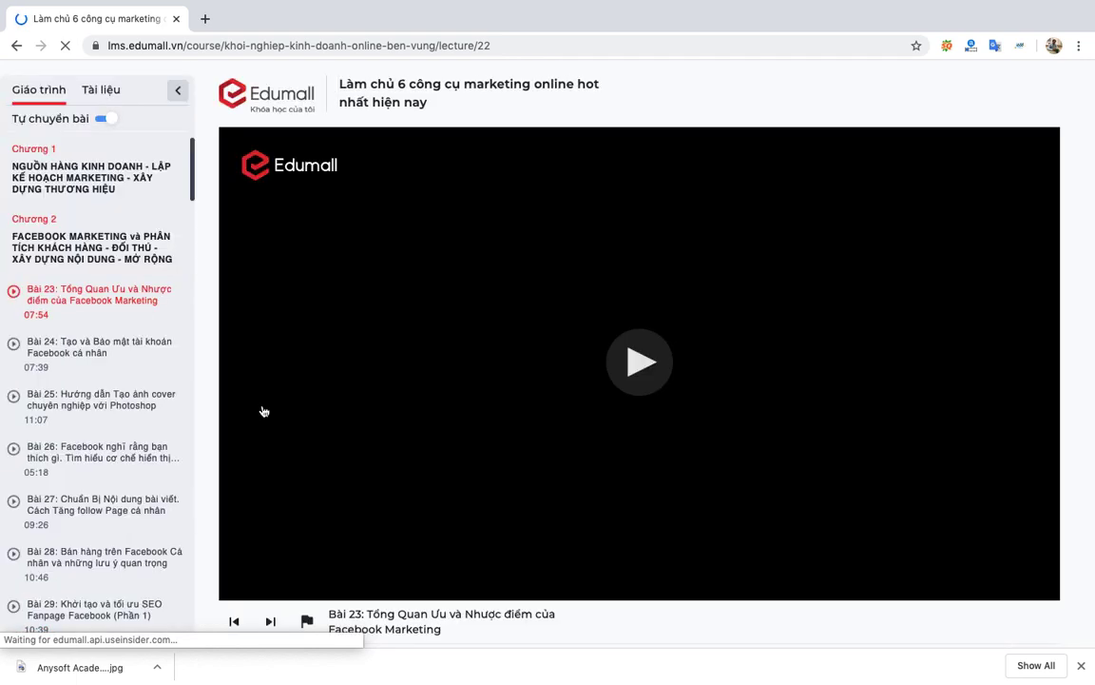
click(95, 193)
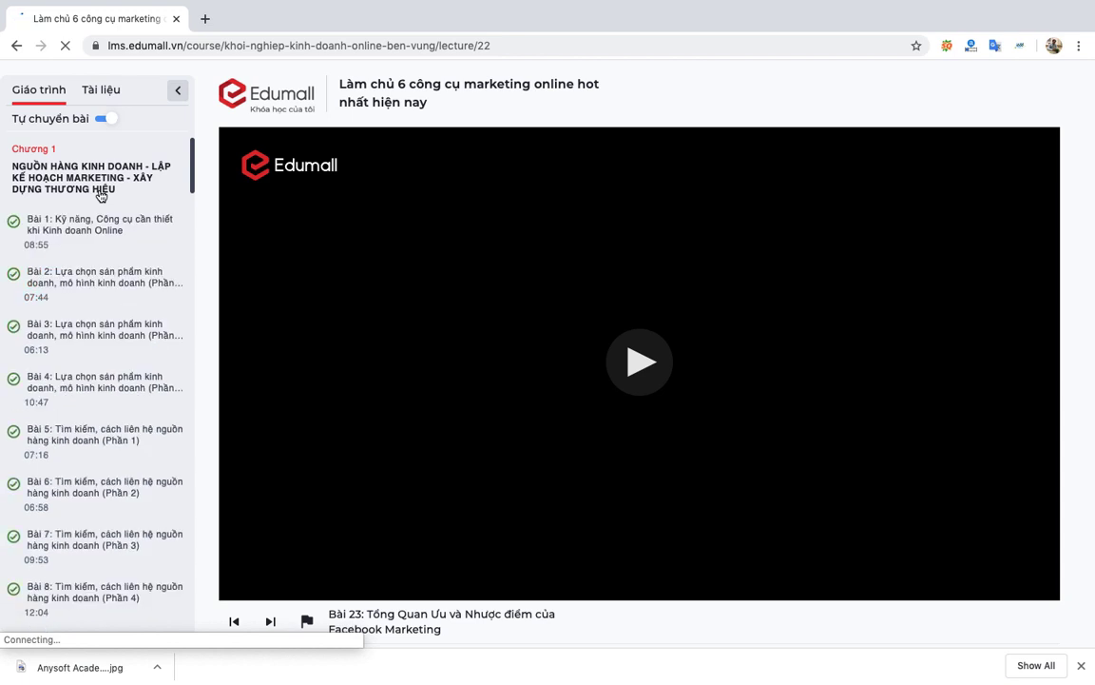
click(101, 245)
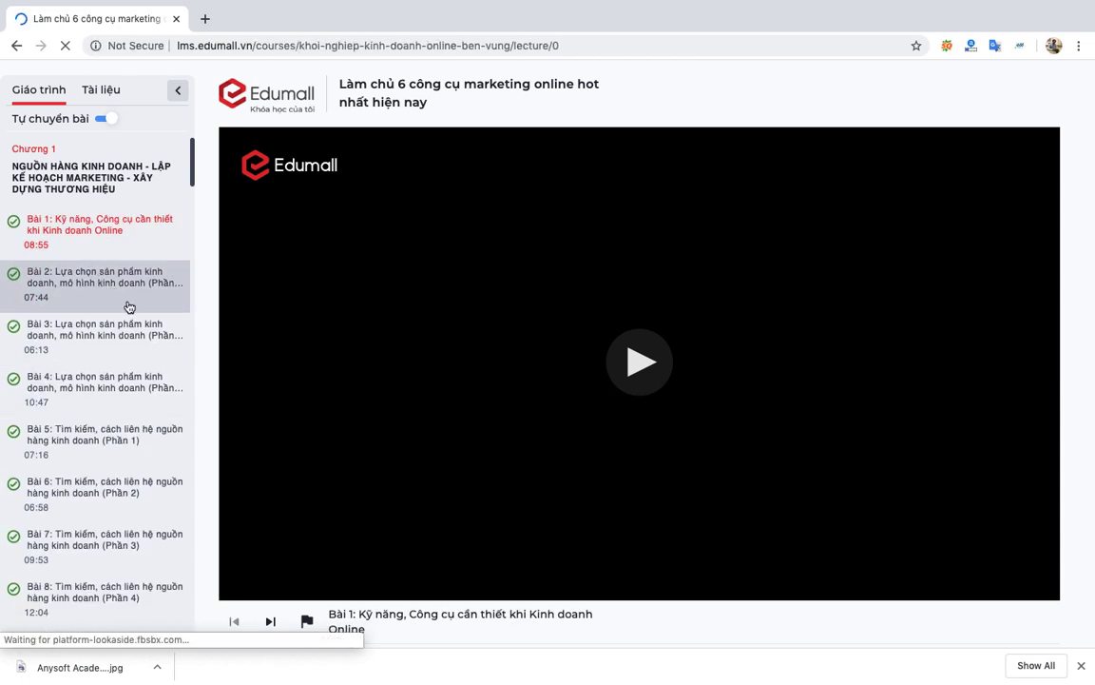
Switch to lesson Bài 2 and scroll down to the Giảng viên instructor background.
click(128, 305)
scroll(123, 438, down, 3)
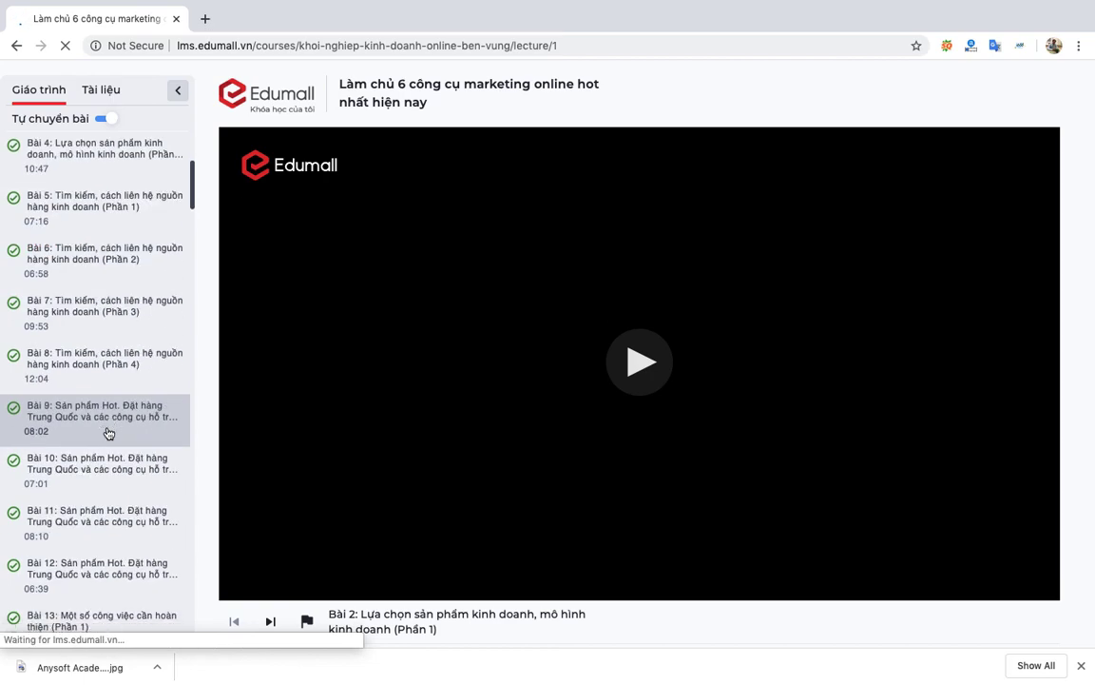
scroll(108, 434, down, 20)
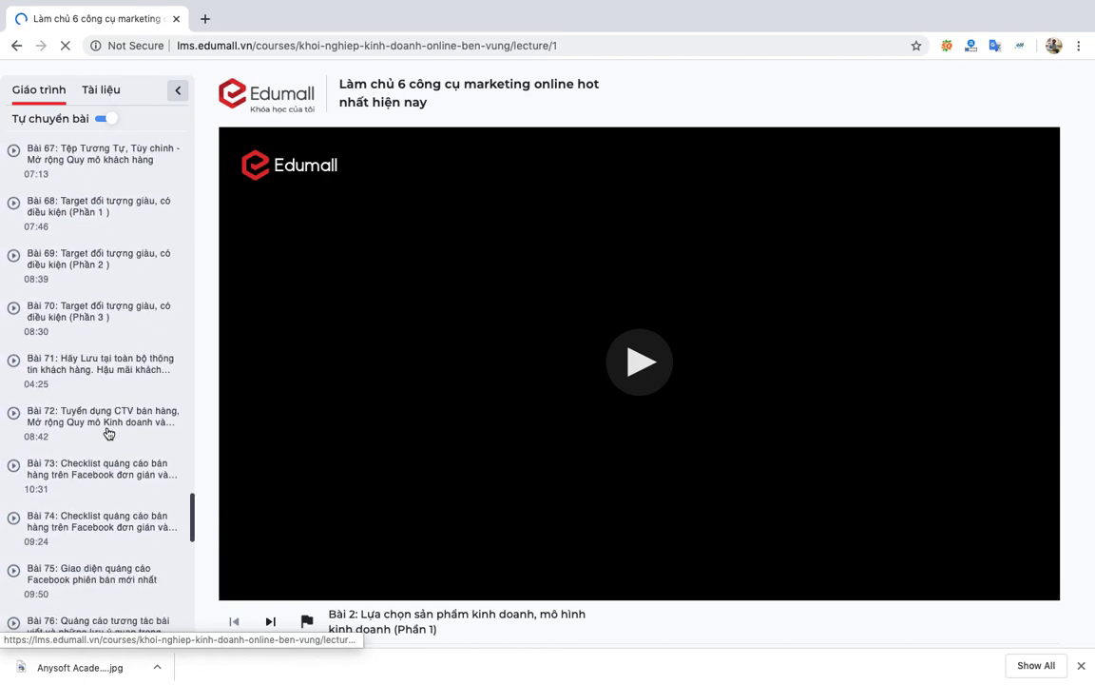
scroll(108, 433, down, 15)
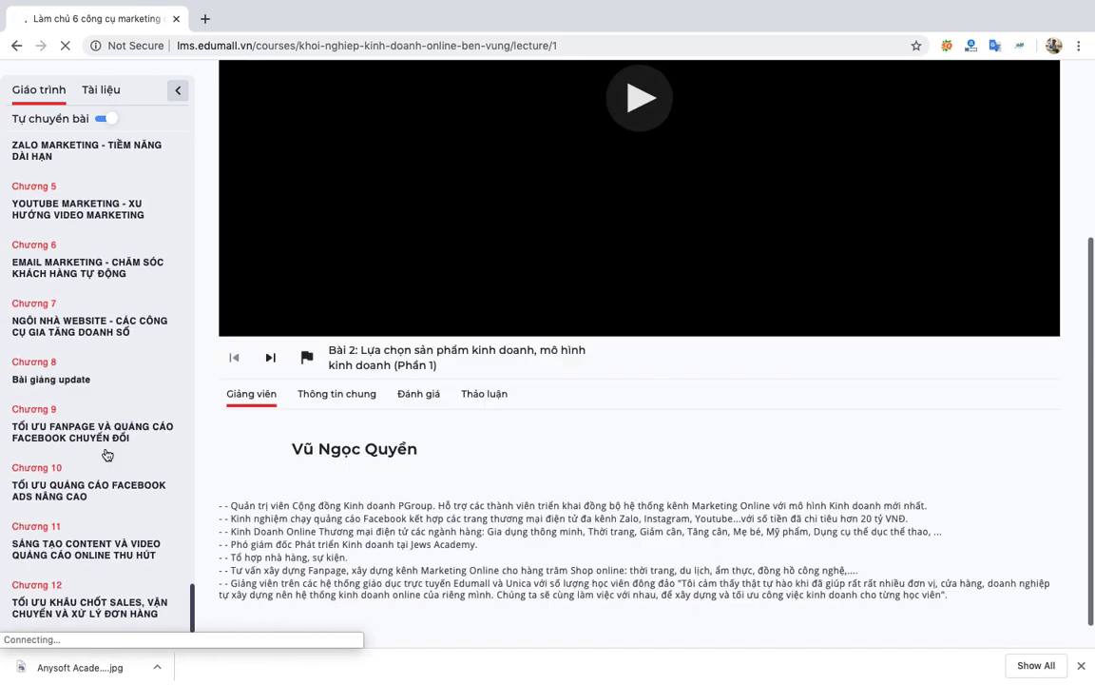
scroll(108, 455, down, 1)
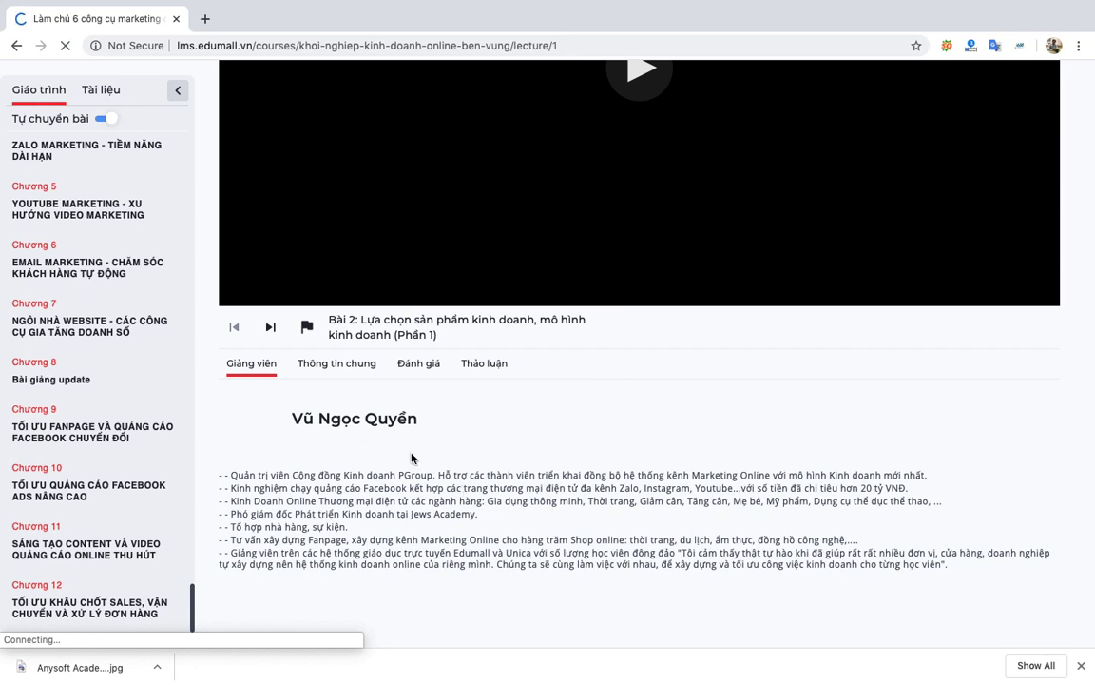
Show the Đánh giá rating form, then read through the Thảo luận discussion comments.
click(429, 373)
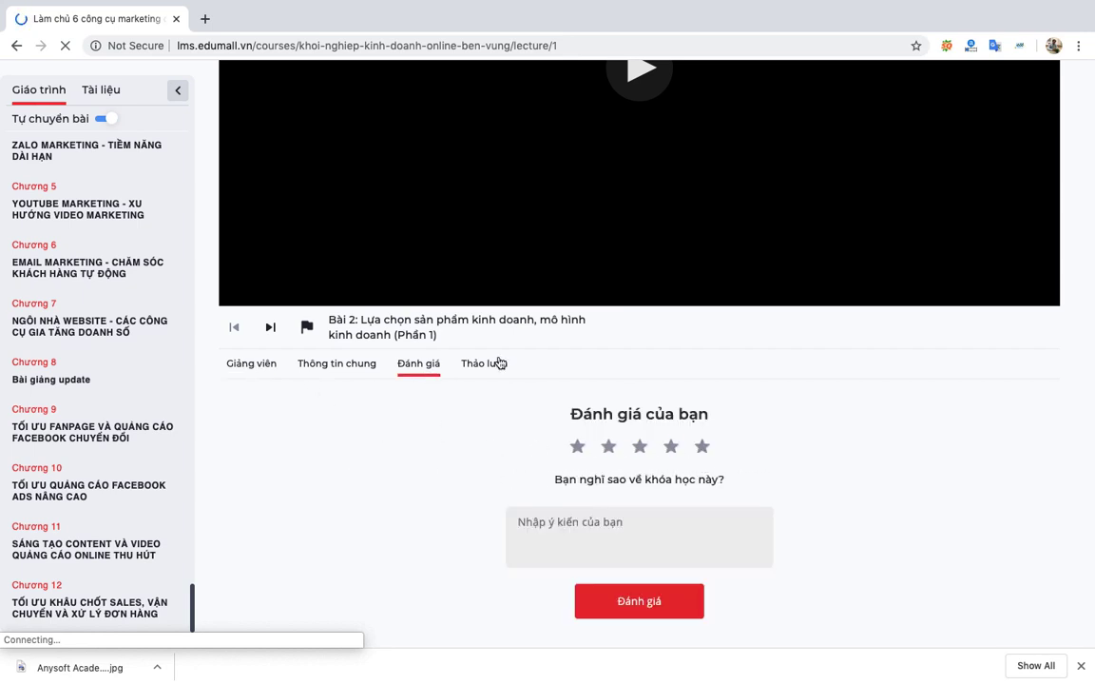
click(492, 364)
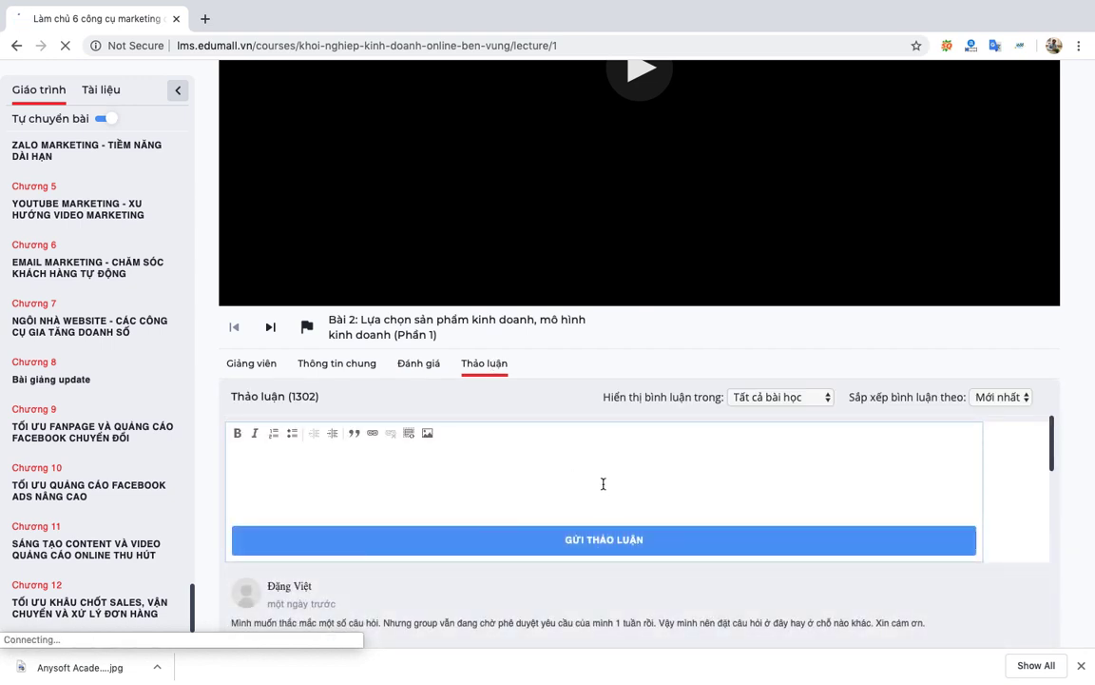
scroll(477, 464, down, 3)
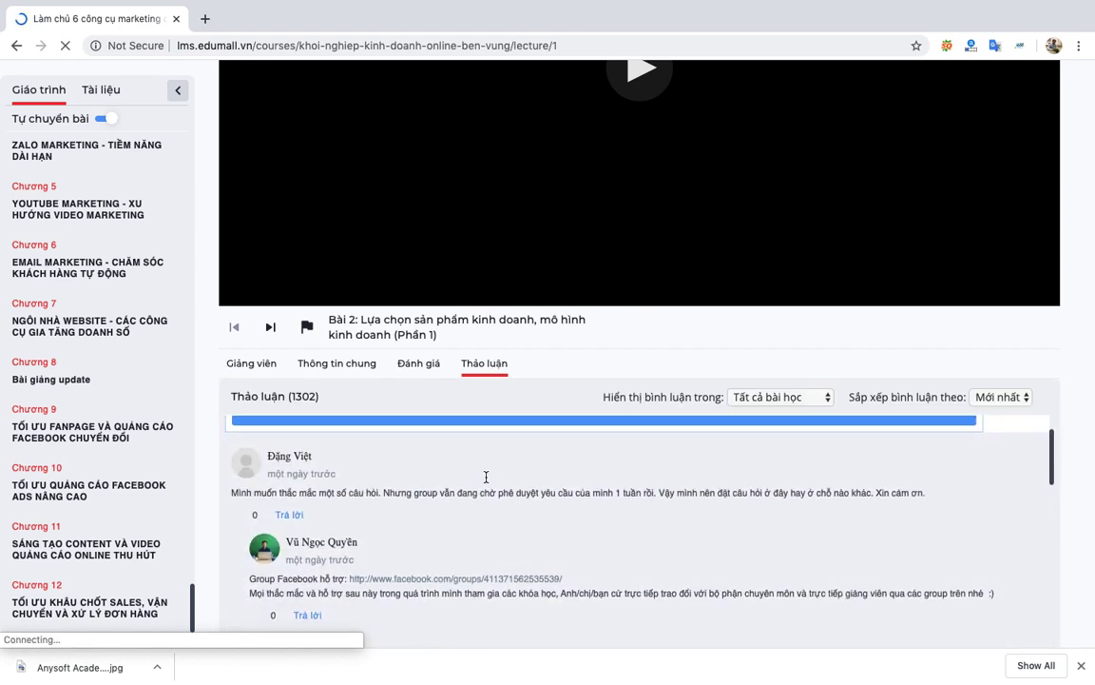
scroll(491, 553, down, 5)
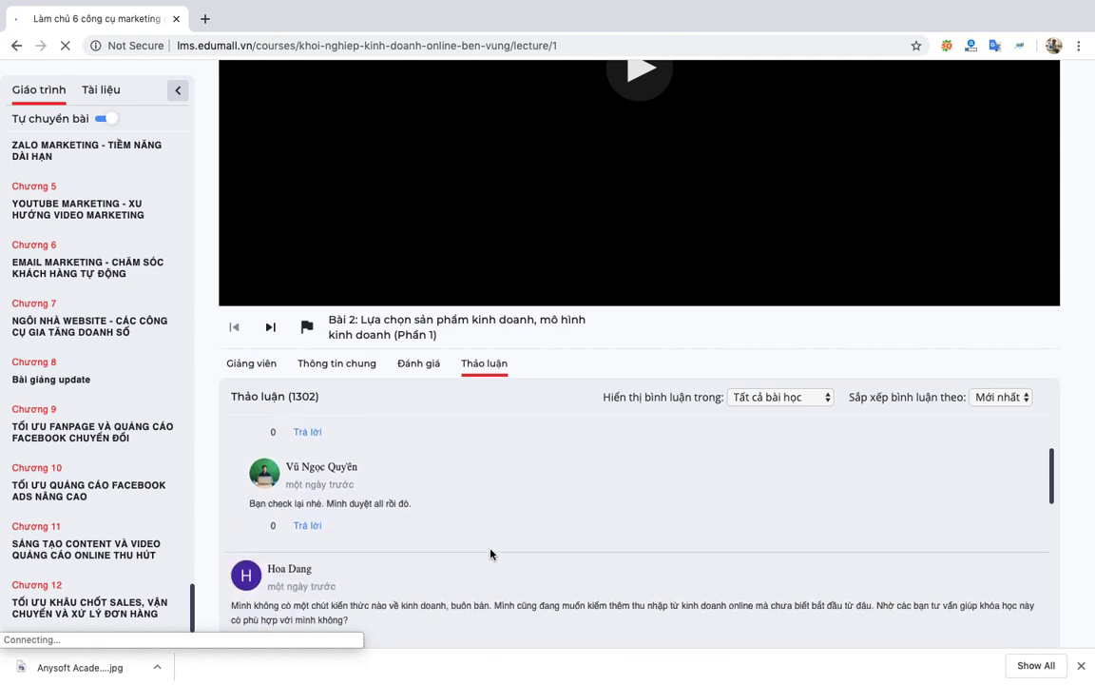
scroll(491, 553, up, 6)
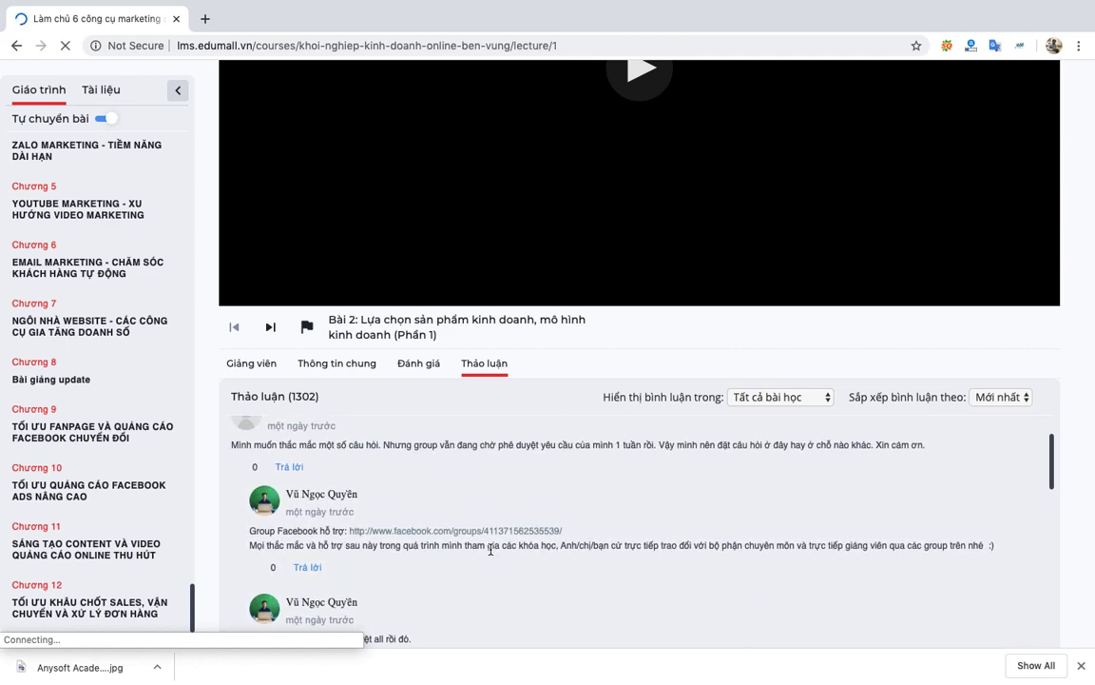
scroll(621, 130, up, 3)
scroll(620, 130, up, 2)
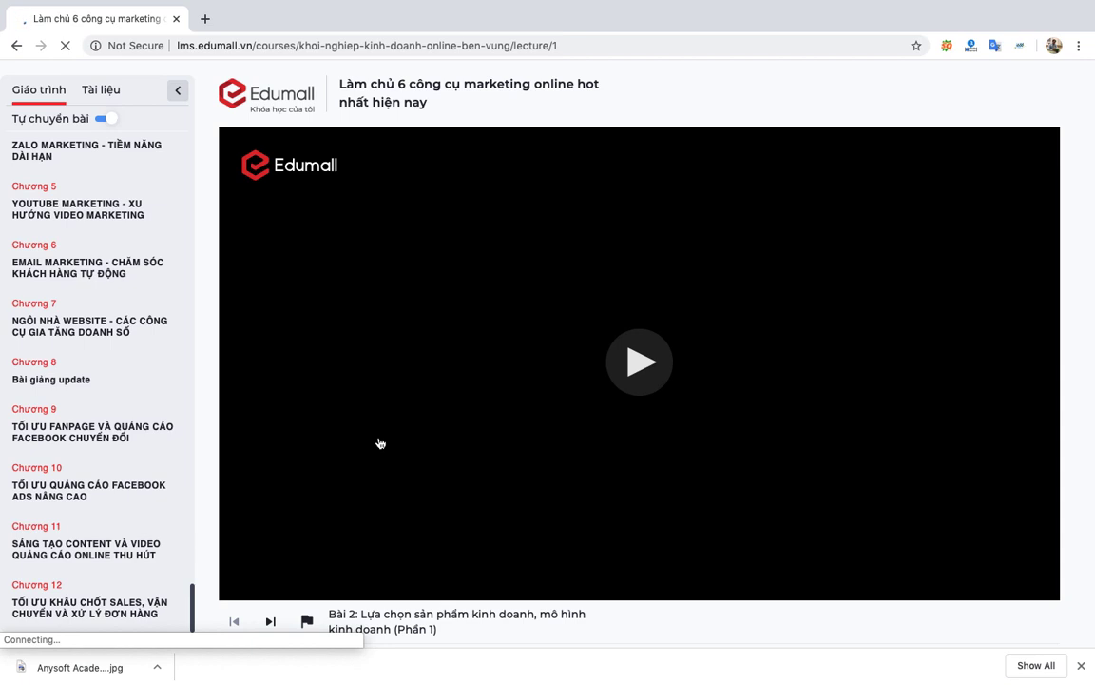
scroll(379, 443, down, 5)
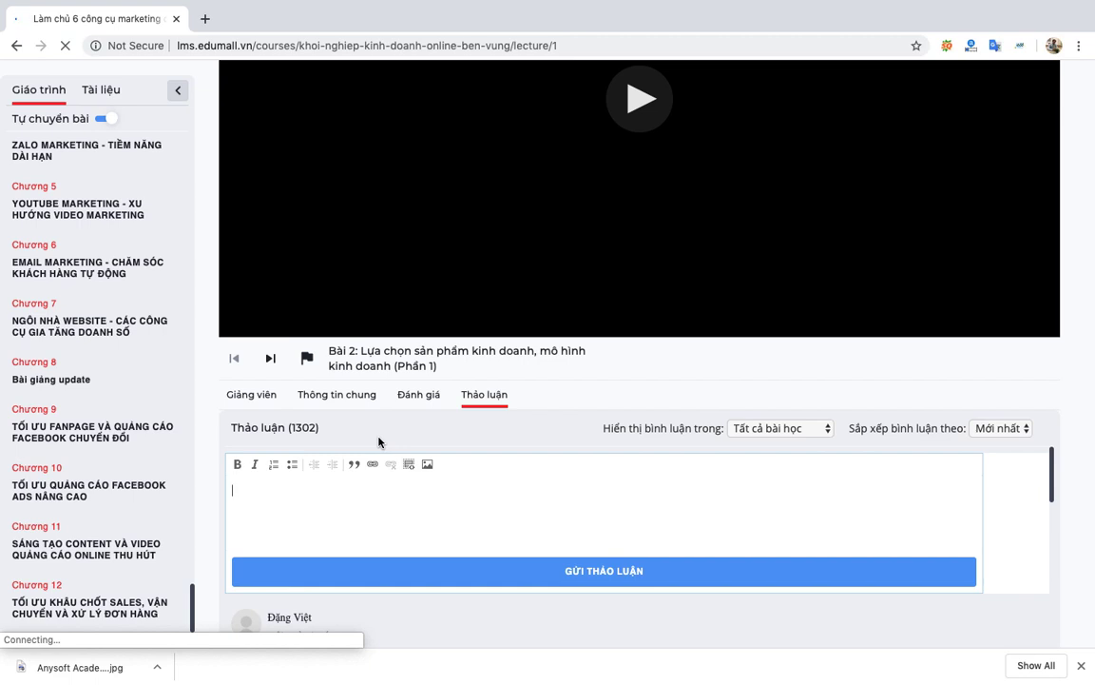
scroll(486, 543, down, 1)
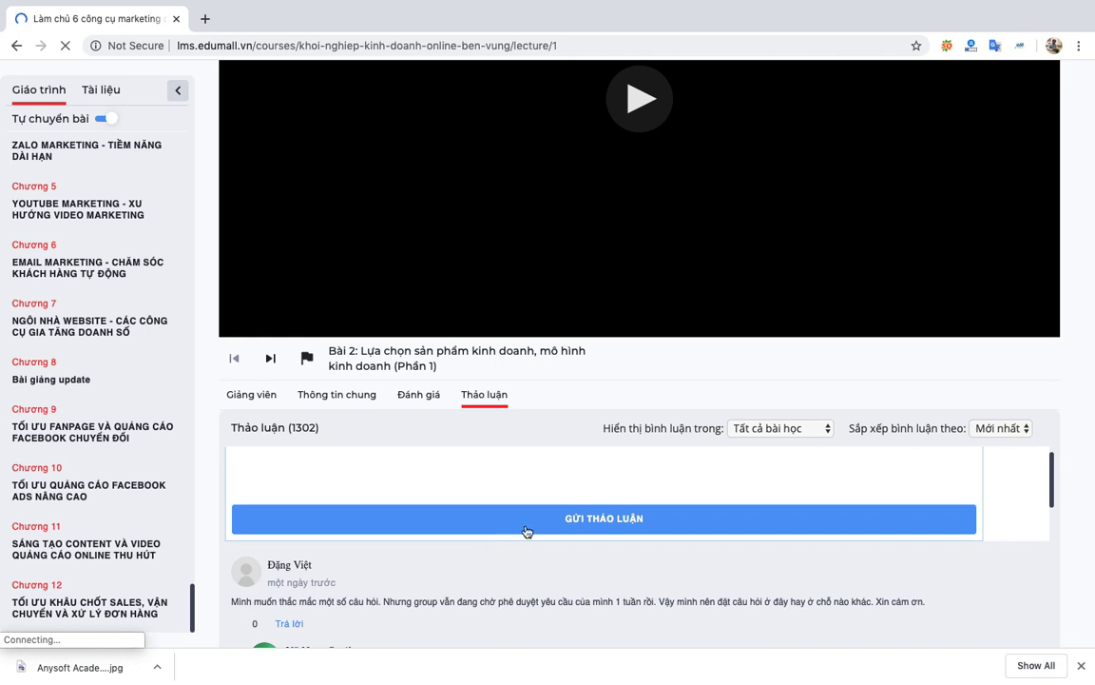
Send the discussion post with Gửi thảo luận and review the surrounding comments.
click(527, 532)
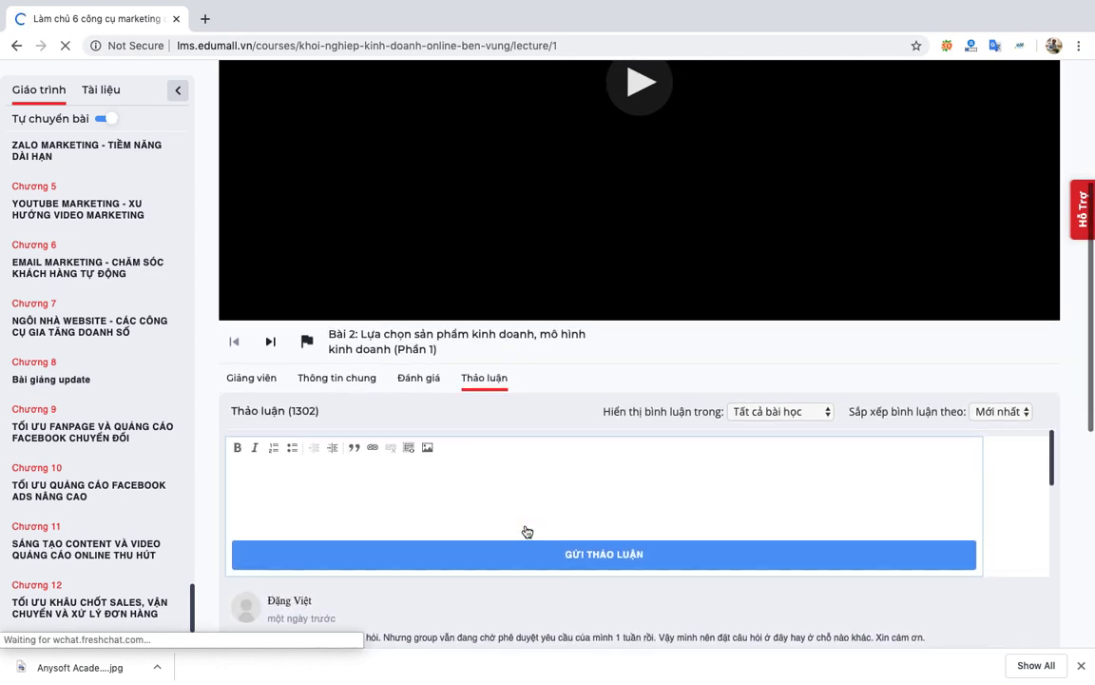
scroll(526, 531, down, 5)
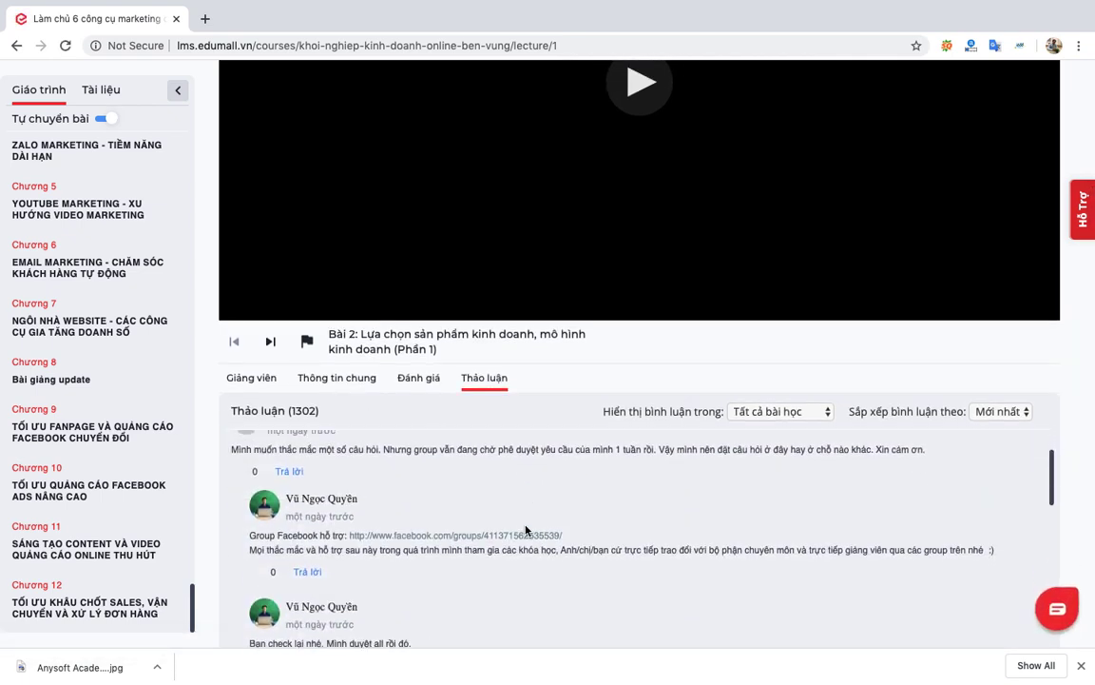
scroll(526, 531, down, 5)
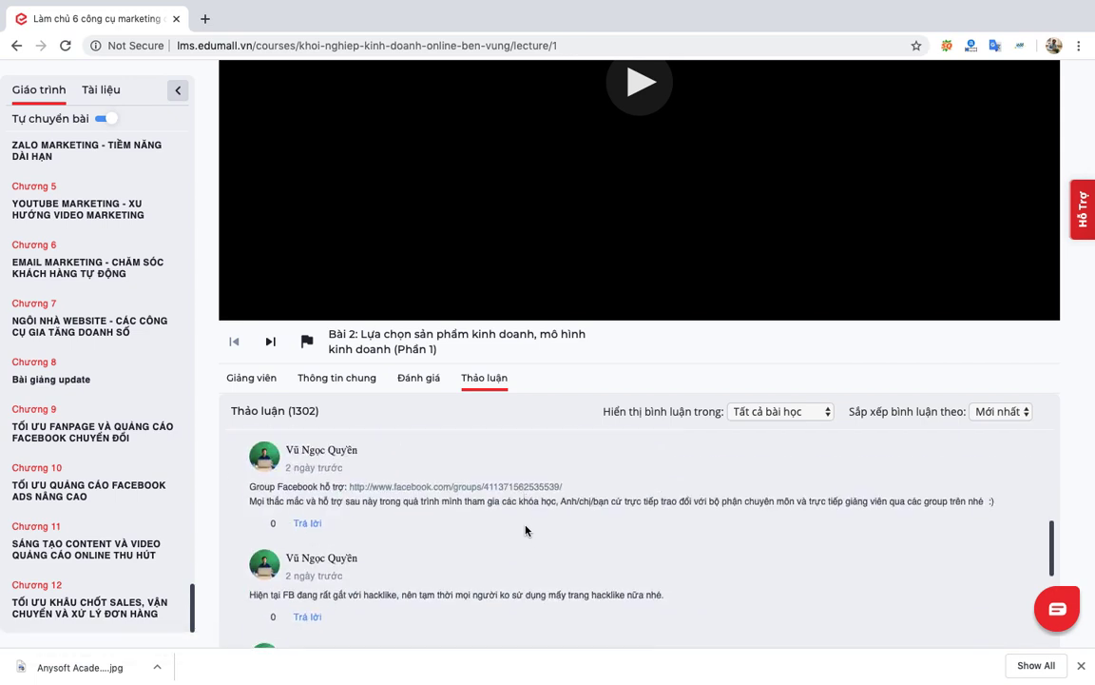
scroll(525, 530, down, 5)
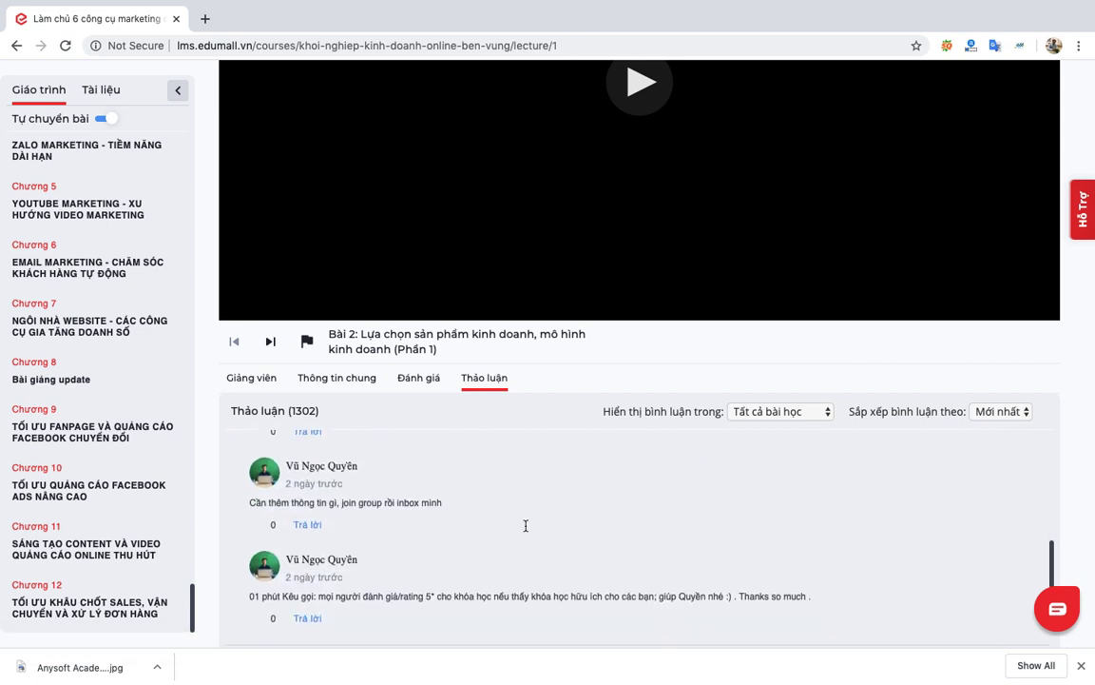
scroll(526, 530, up, 5)
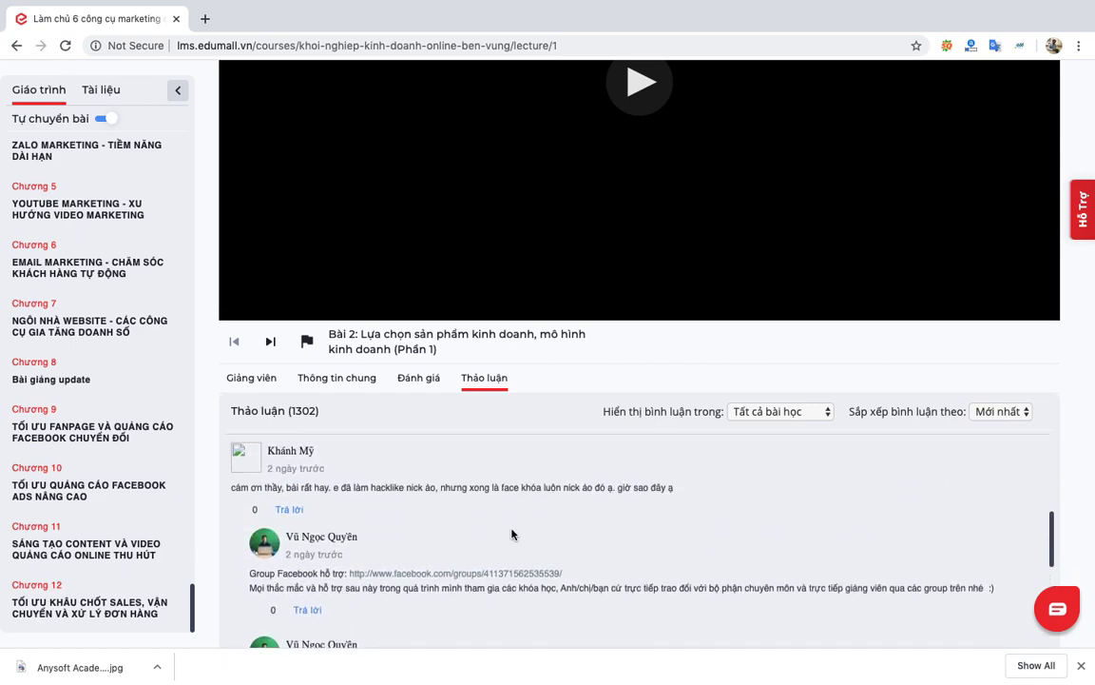
scroll(511, 530, up, 2)
scroll(109, 385, down, 4)
scroll(110, 385, down, 2)
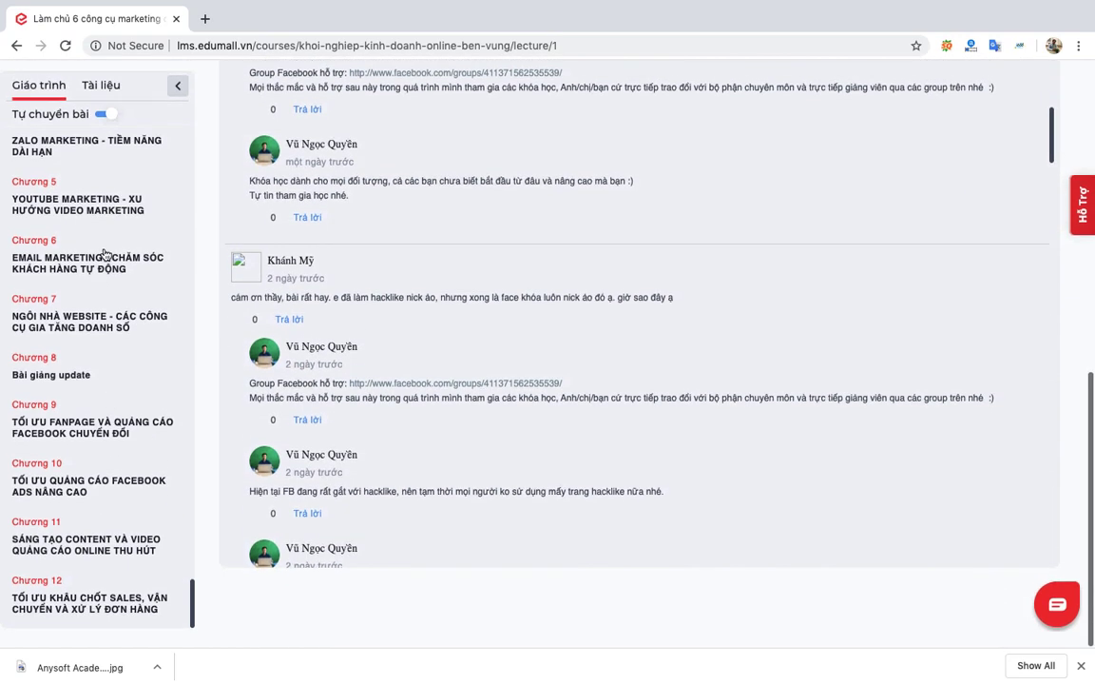
scroll(122, 252, up, 5)
Hide and restore the lesson sidebar, then return to Khóa học của tôi.
click(176, 91)
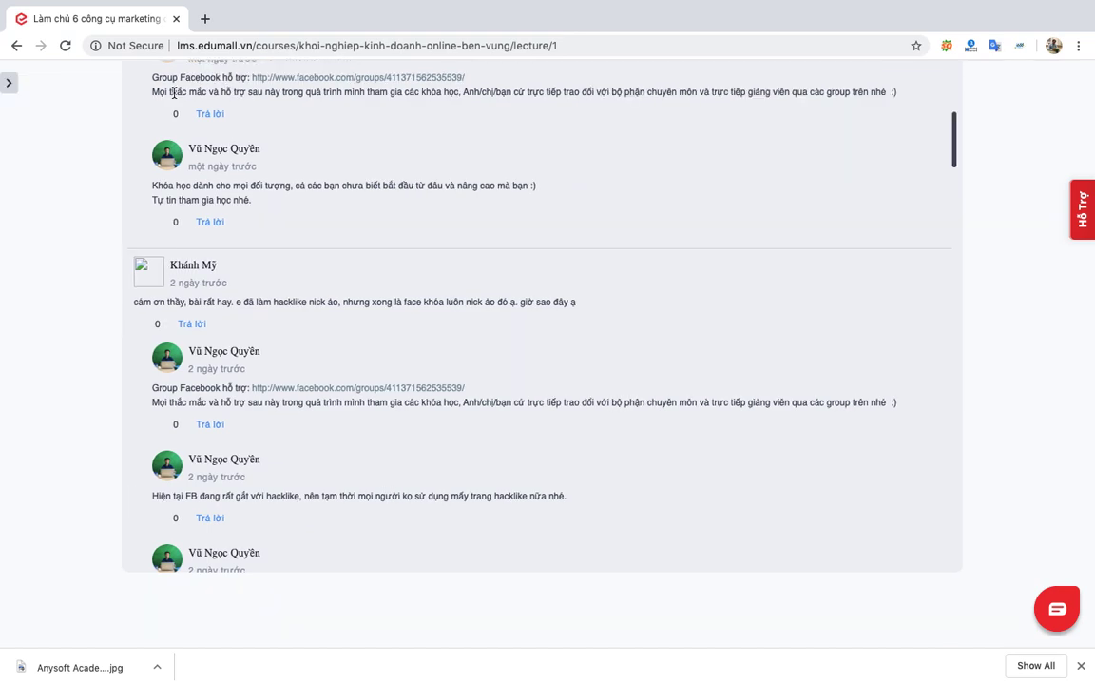
scroll(134, 218, up, 5)
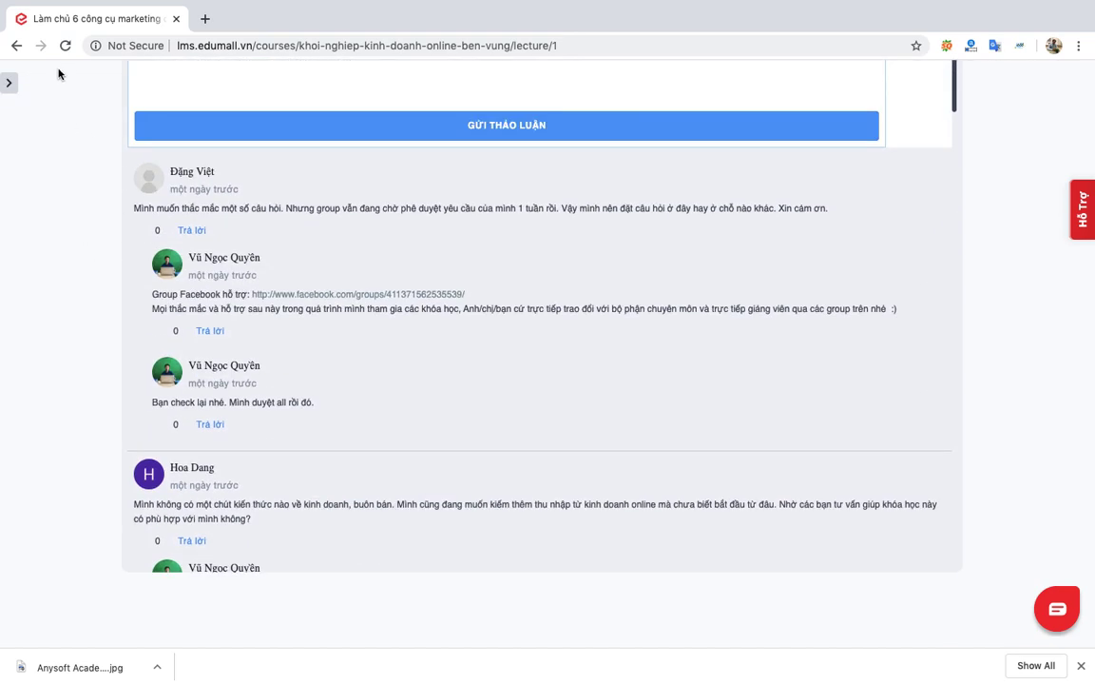
click(8, 83)
scroll(122, 176, up, 20)
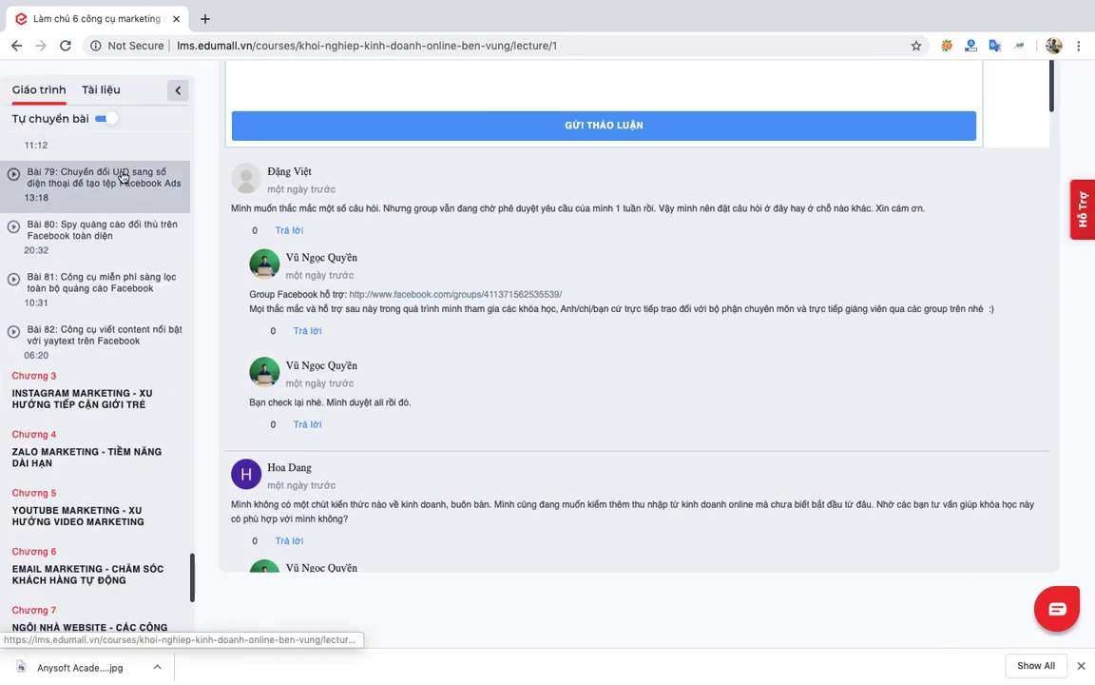
scroll(372, 284, left, 5)
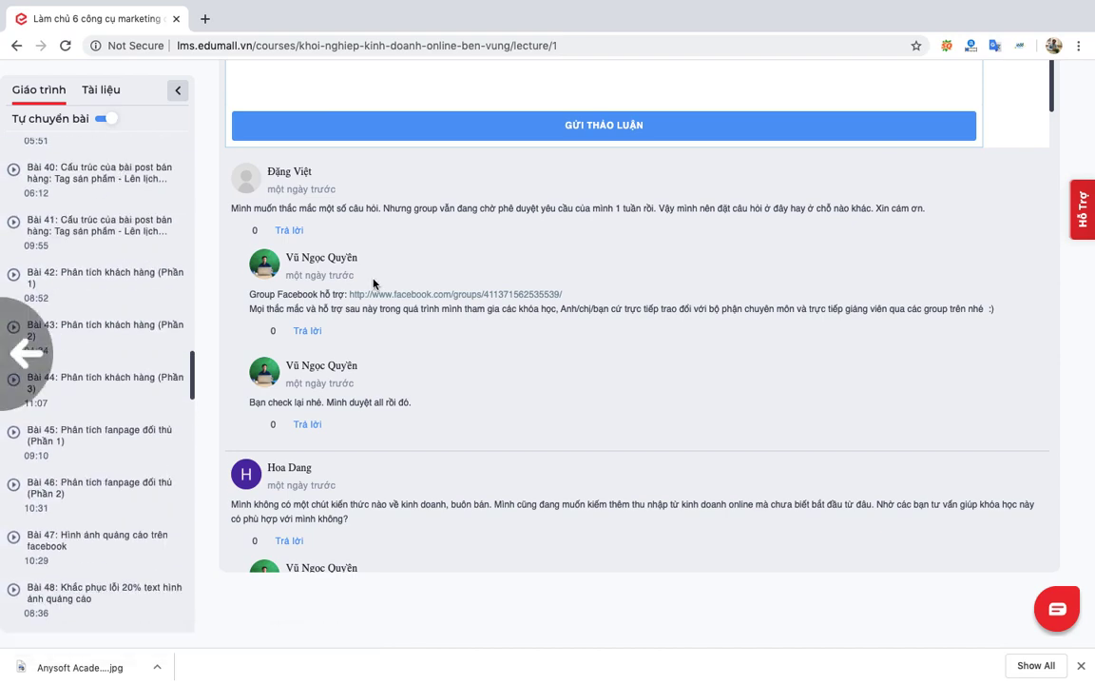
click(280, 91)
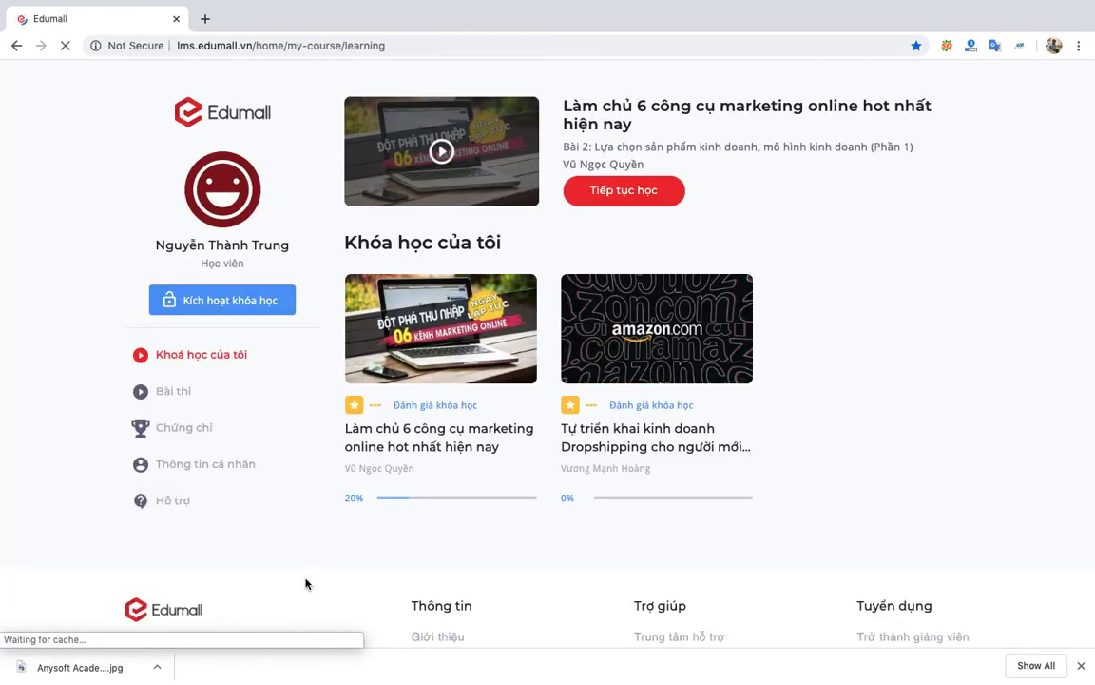
click(186, 398)
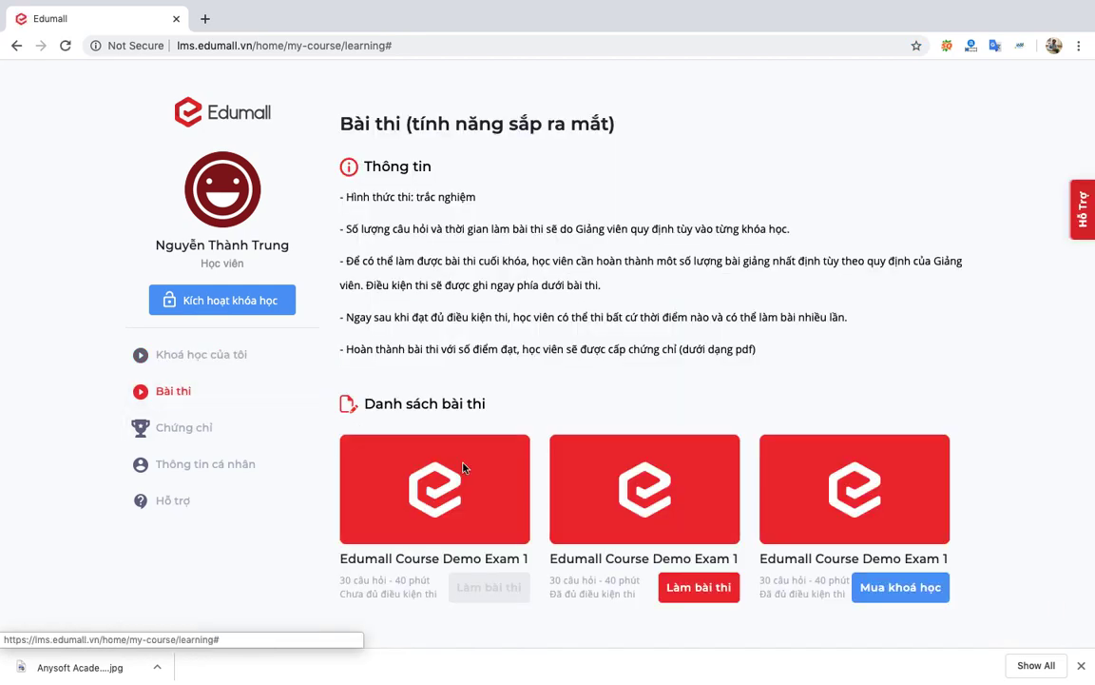
scroll(594, 479, down, 5)
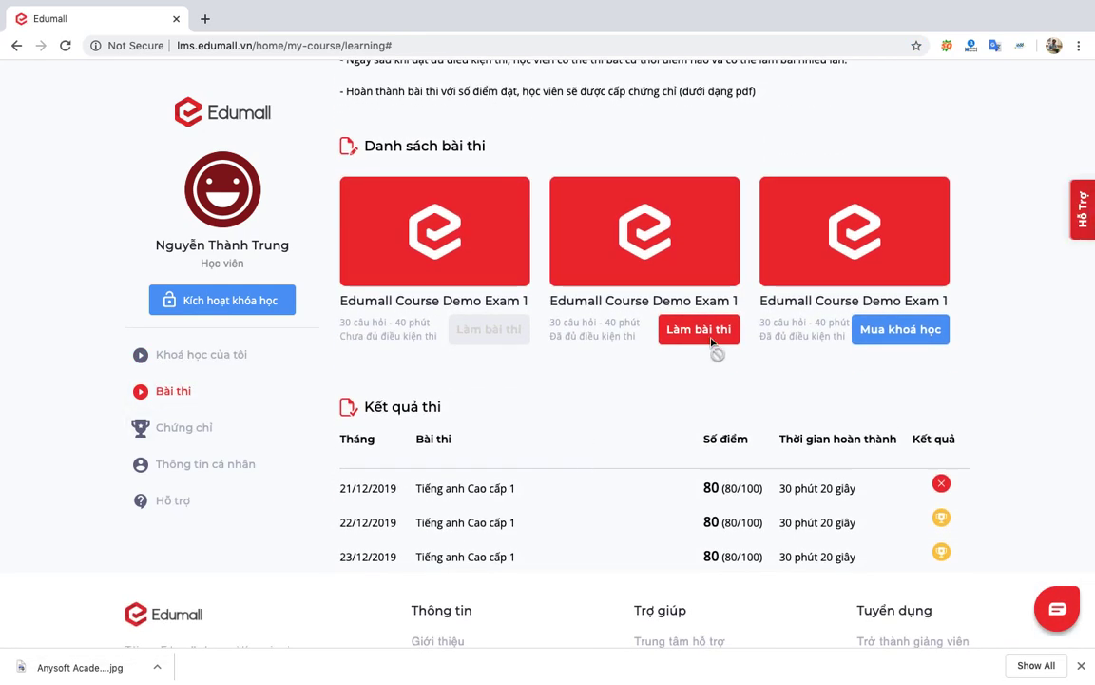
click(709, 340)
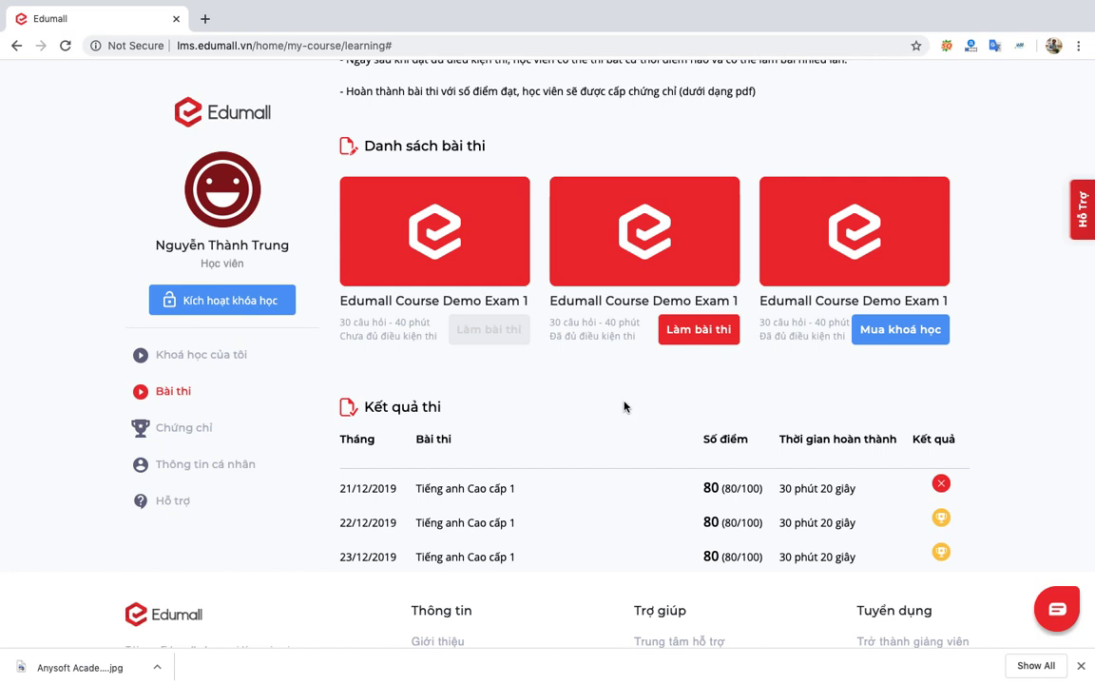
scroll(625, 407, down, 2)
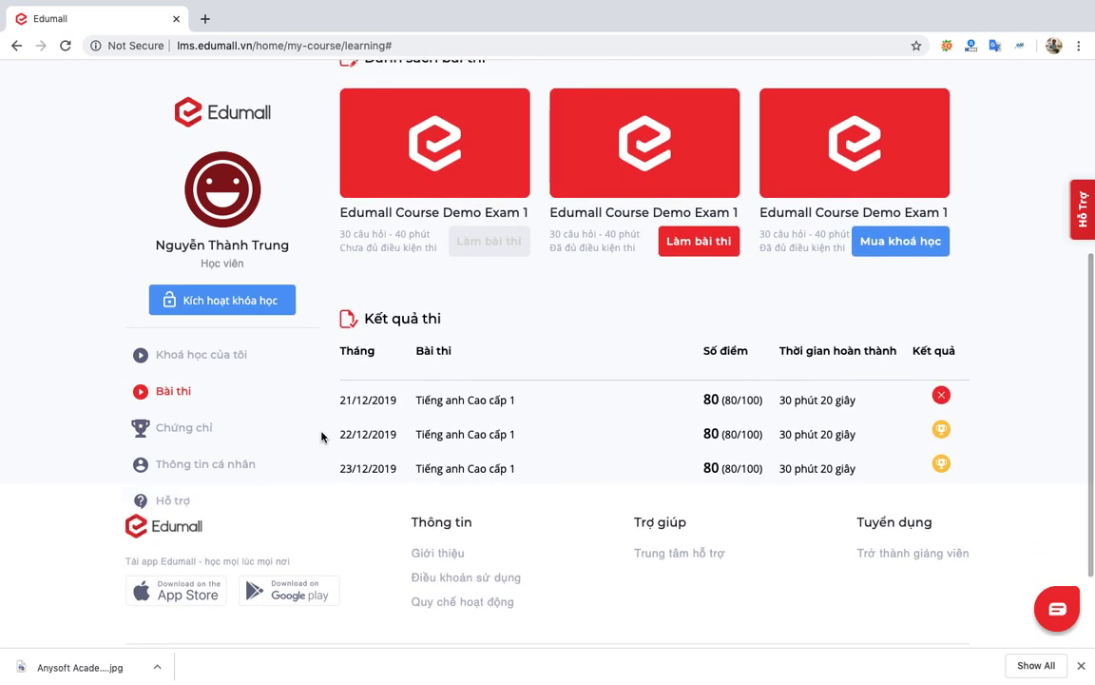
click(720, 243)
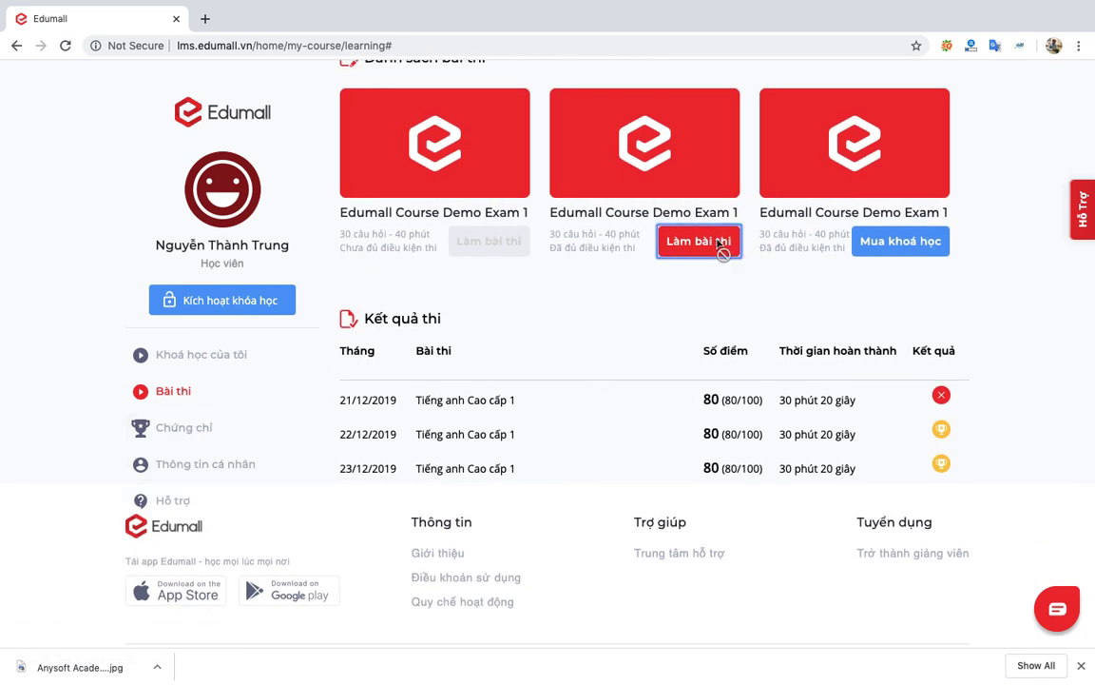
scroll(599, 401, down, 3)
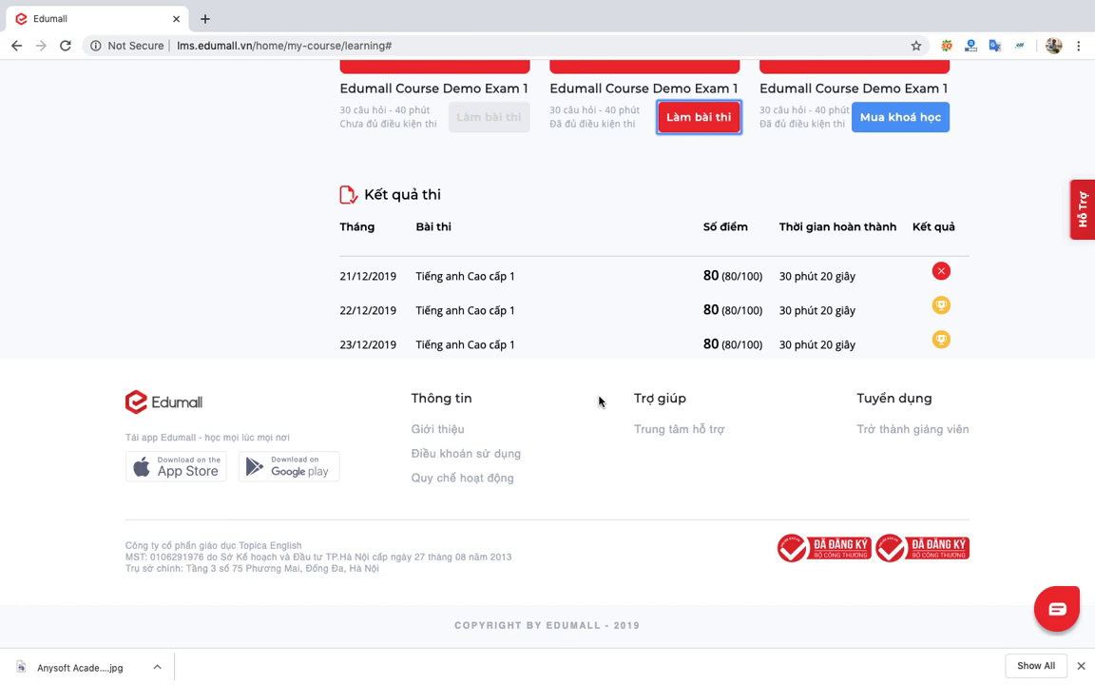
scroll(599, 400, up, 5)
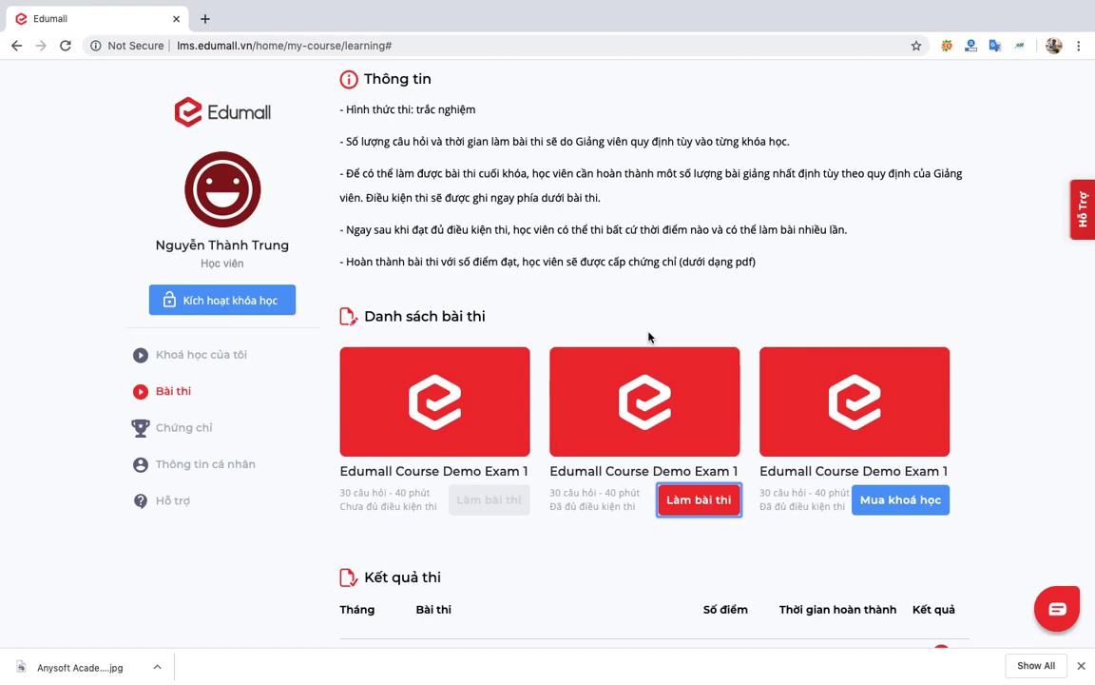
scroll(649, 336, down, 3)
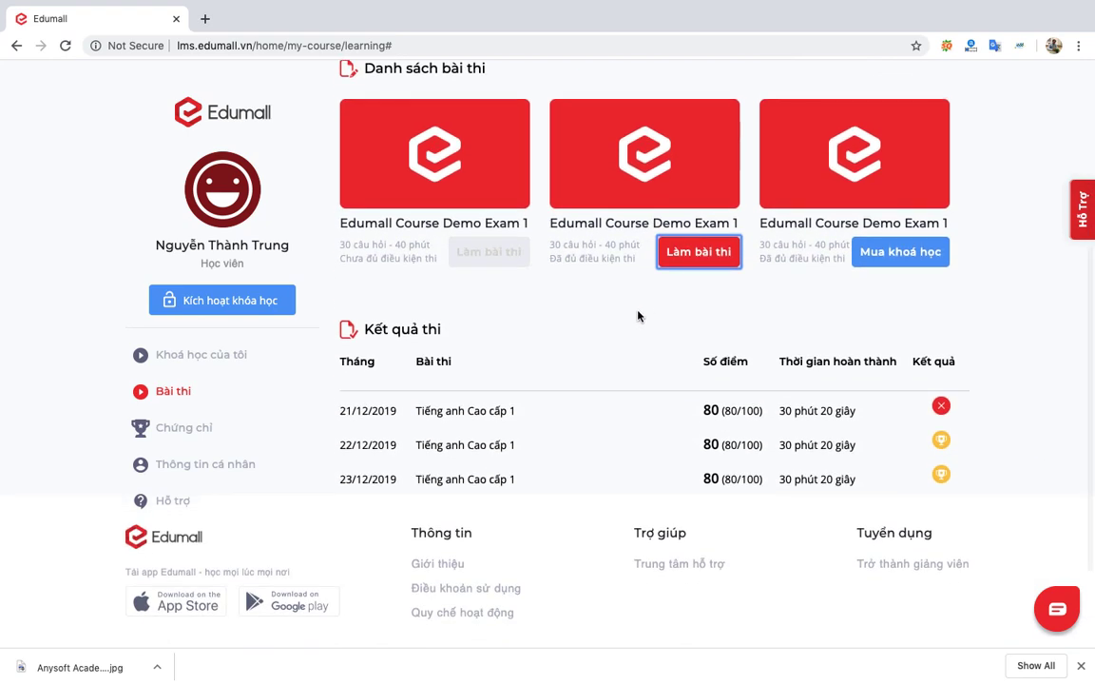
scroll(606, 435, down, 1)
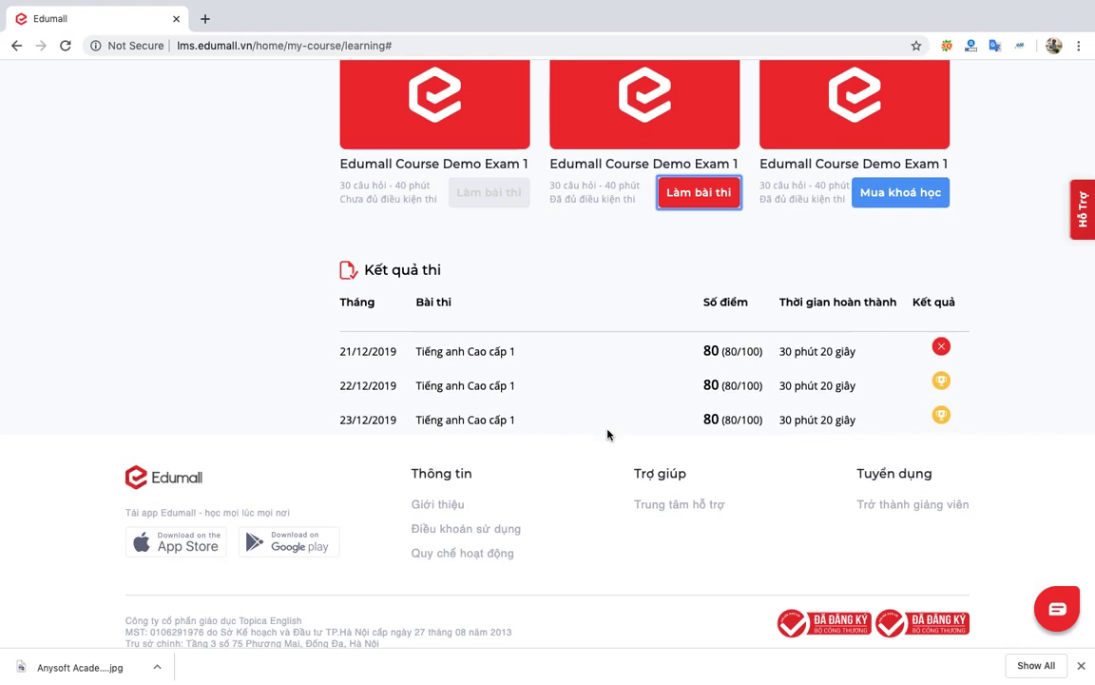
scroll(503, 315, up, 2)
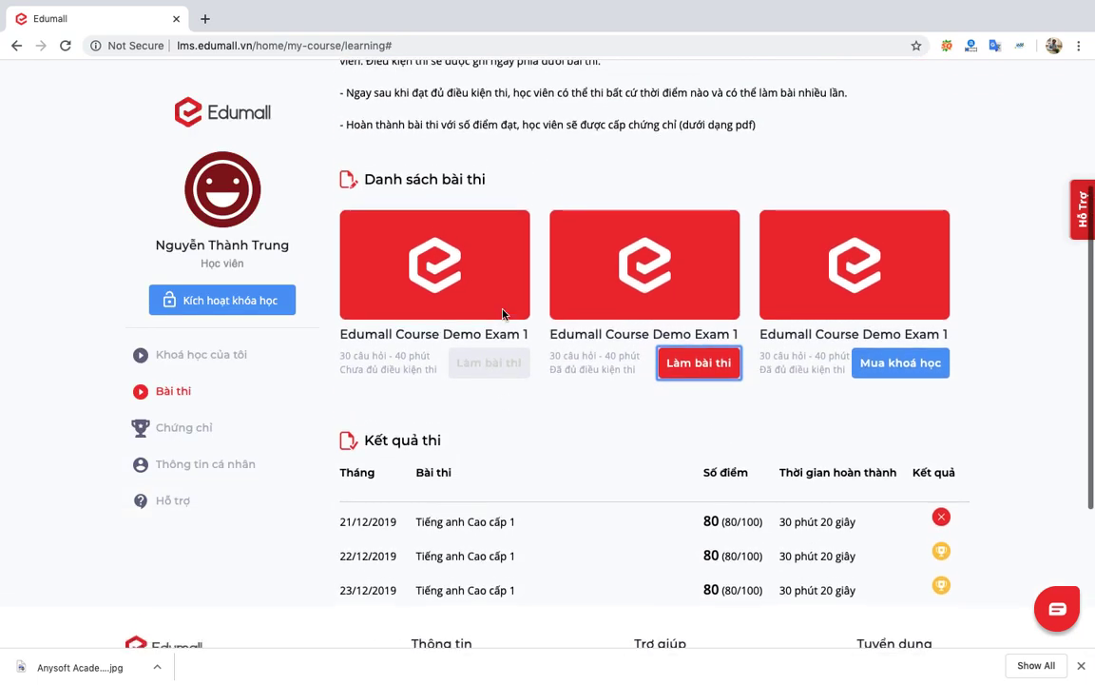
scroll(503, 309, down, 3)
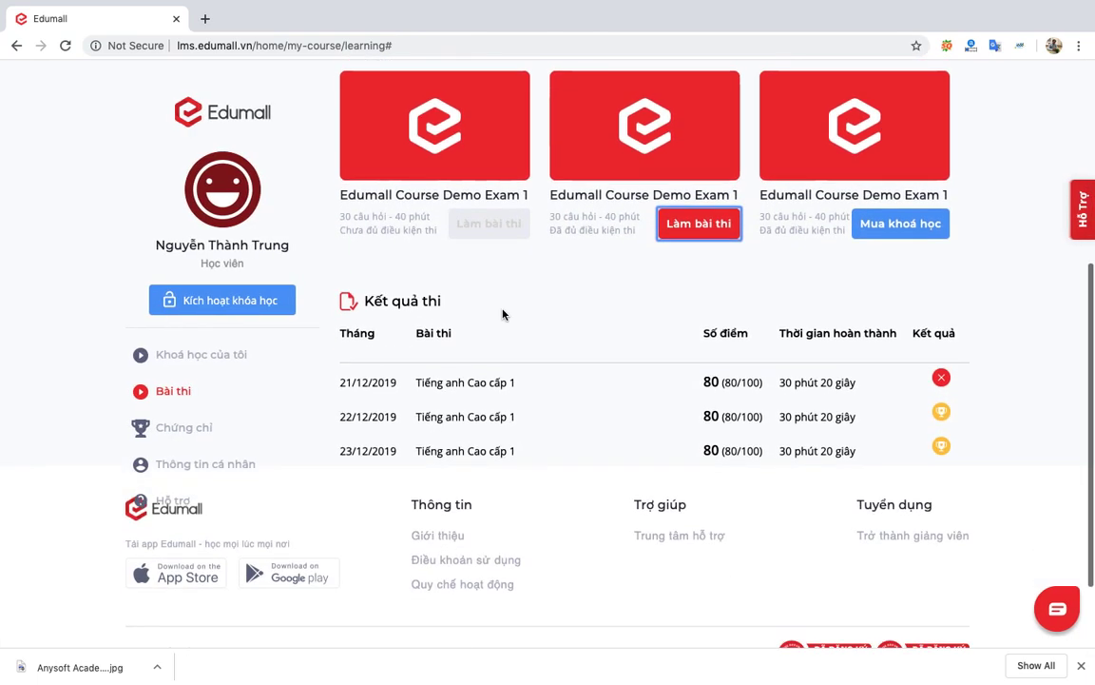
scroll(503, 314, up, 1)
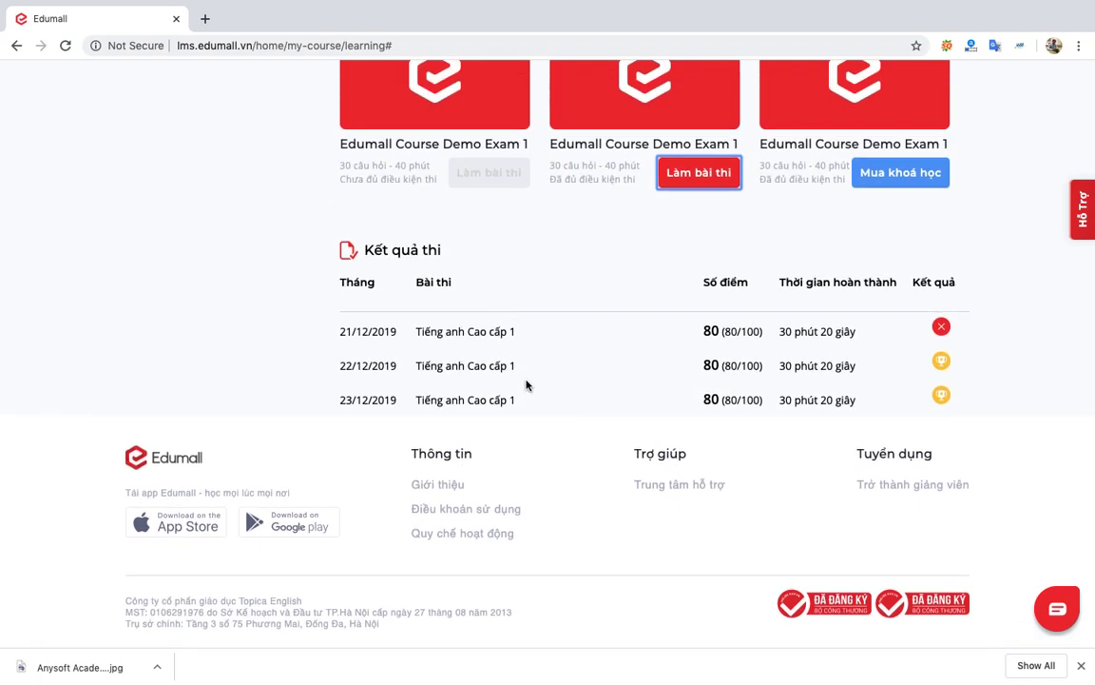
scroll(526, 384, up, 3)
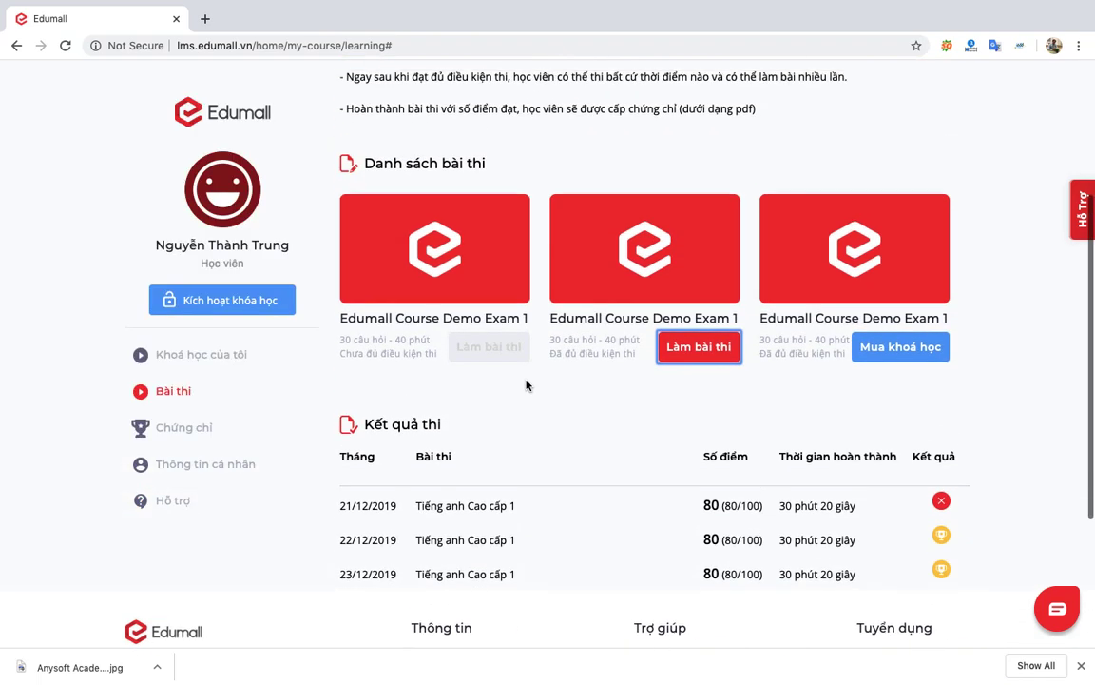
scroll(526, 384, down, 2)
scroll(526, 384, down, 1)
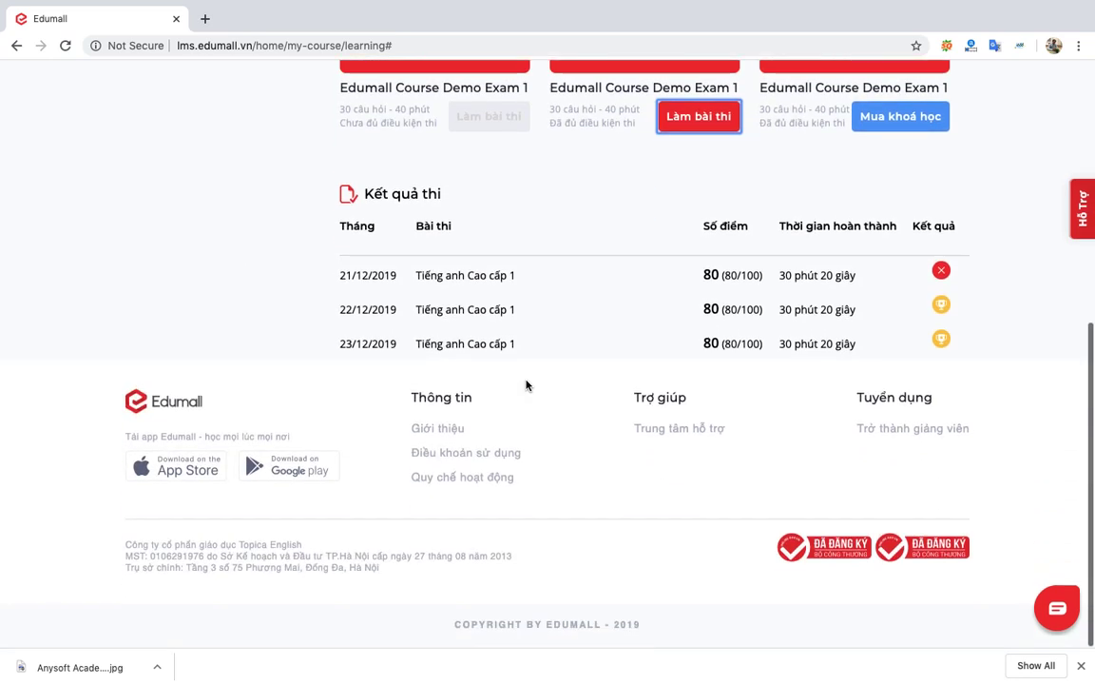
scroll(526, 385, up, 3)
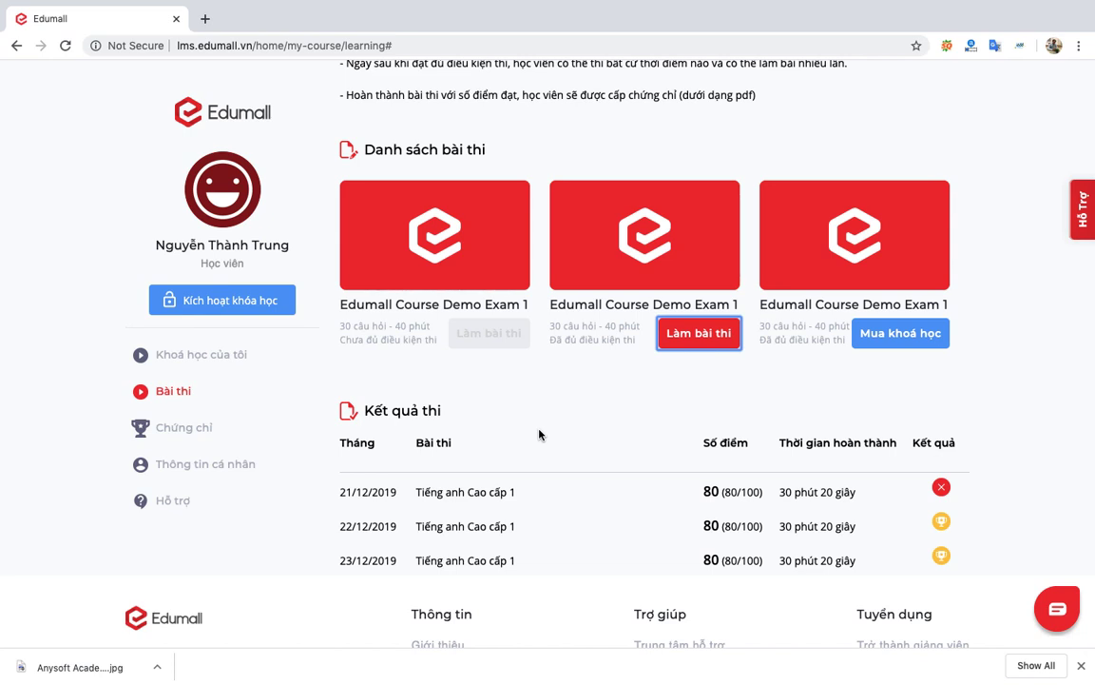
scroll(616, 459, down, 3)
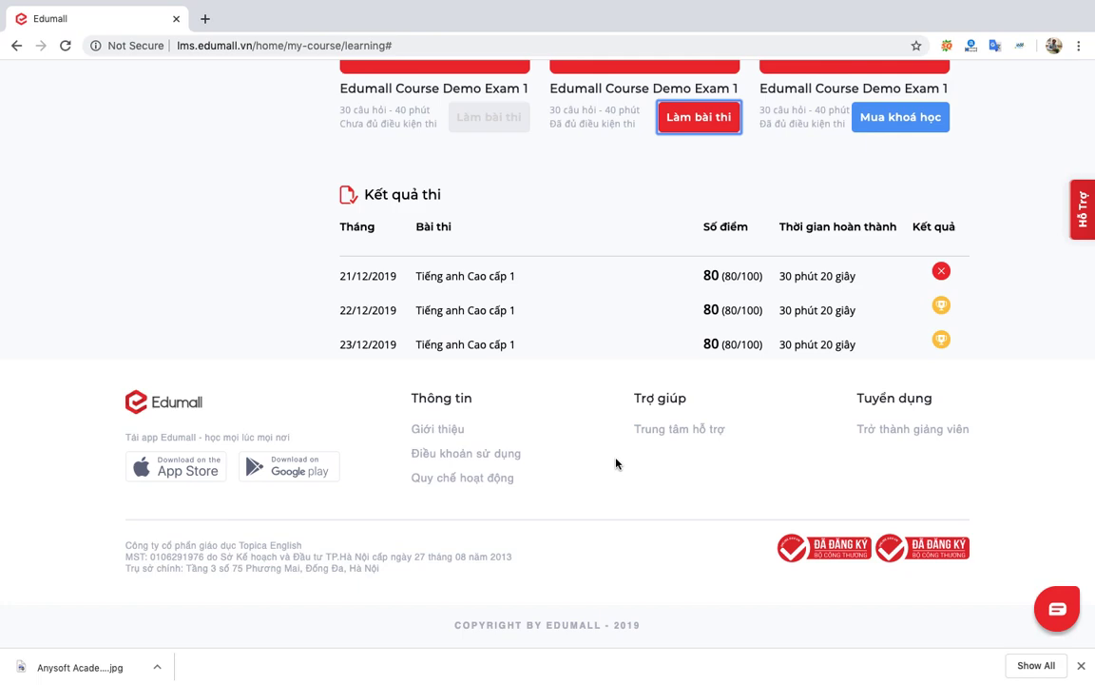
scroll(616, 463, up, 6)
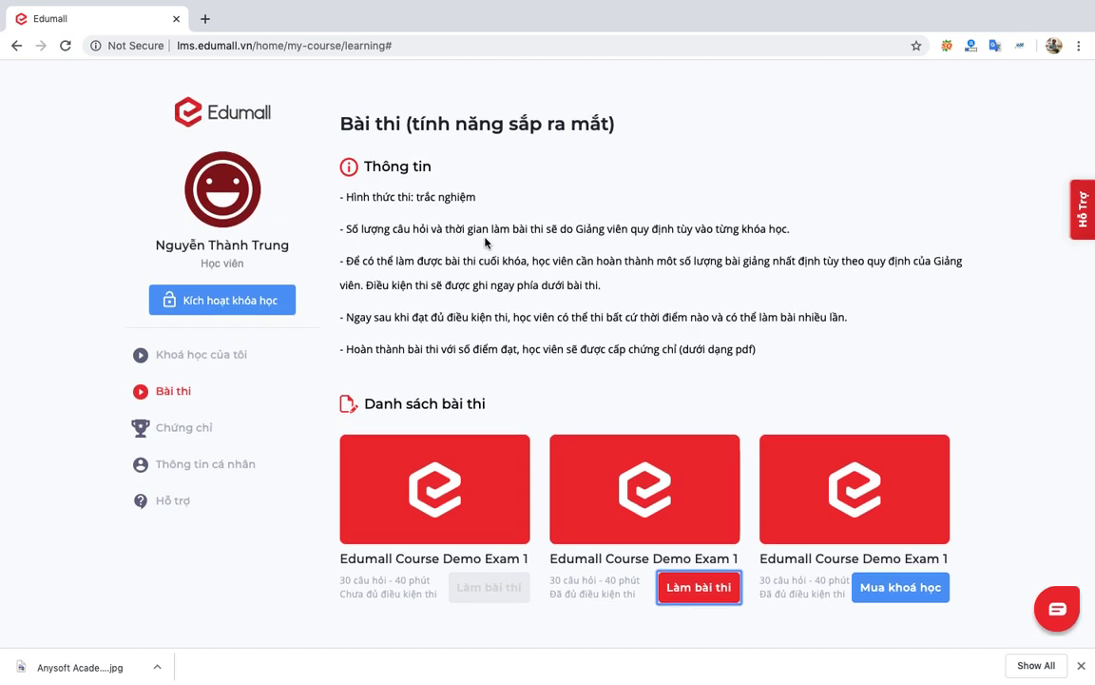
scroll(485, 243, down, 5)
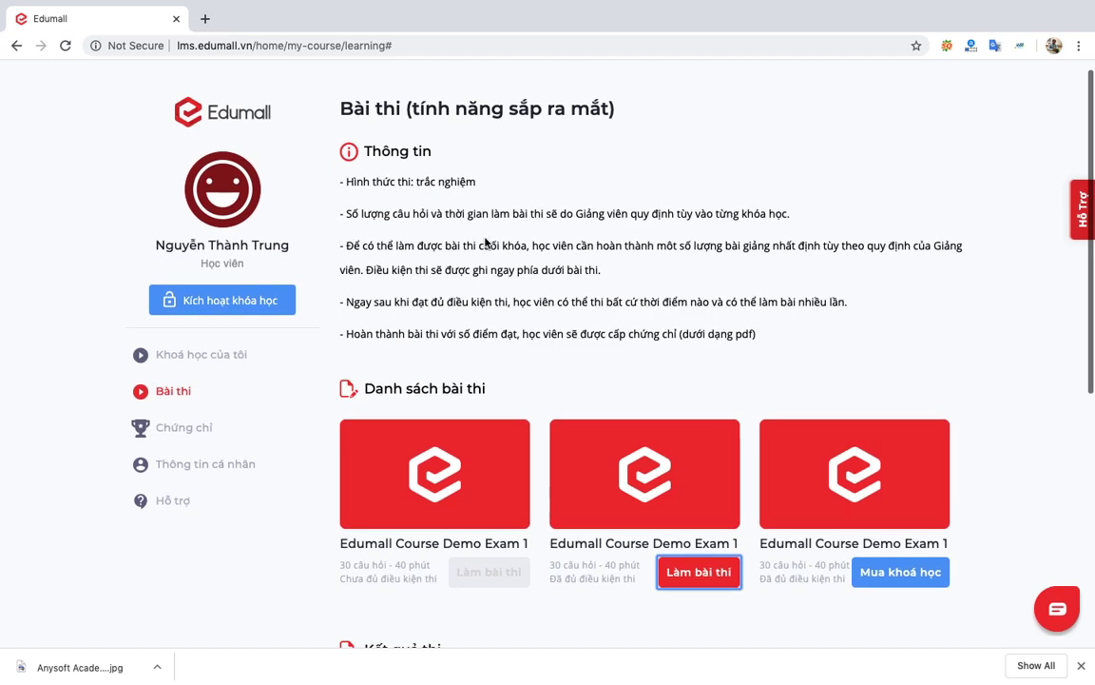
scroll(485, 242, down, 2)
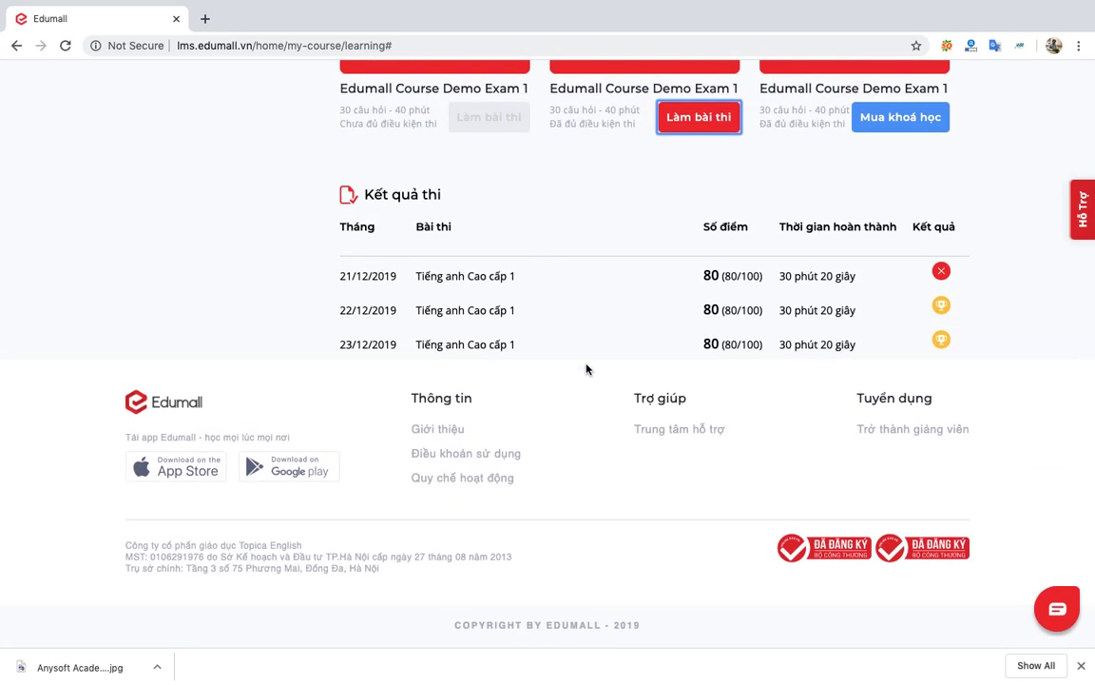
scroll(586, 369, up, 5)
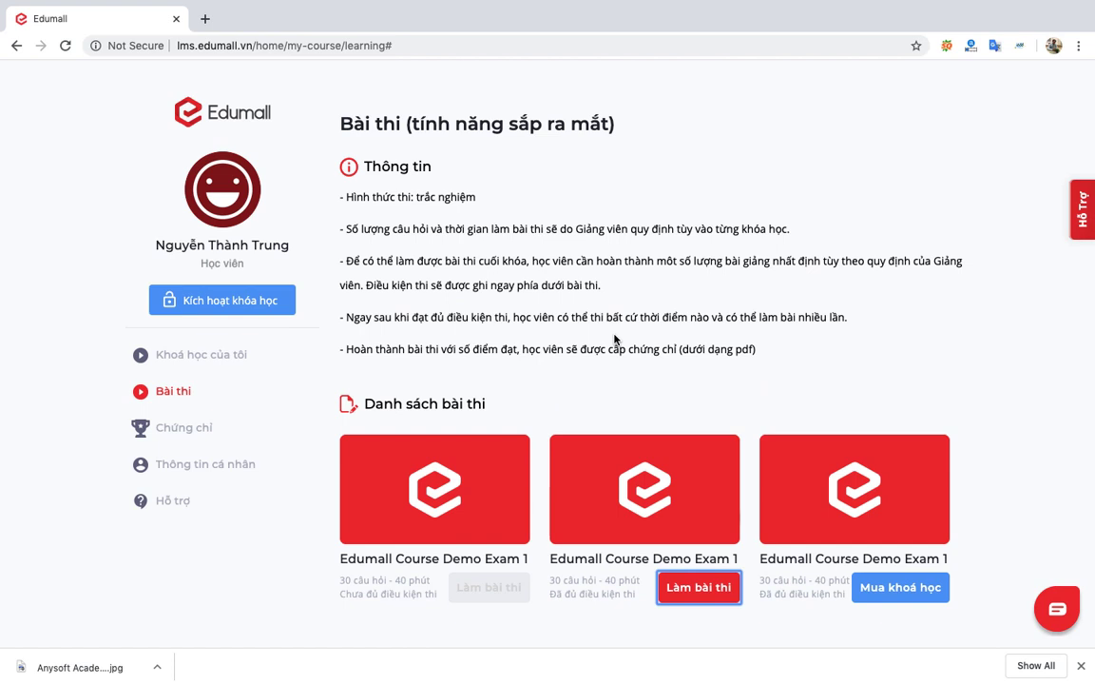
Go to Khoá học của tôi, then switch spaces back to VioEdu's grade 1 skill list.
click(231, 367)
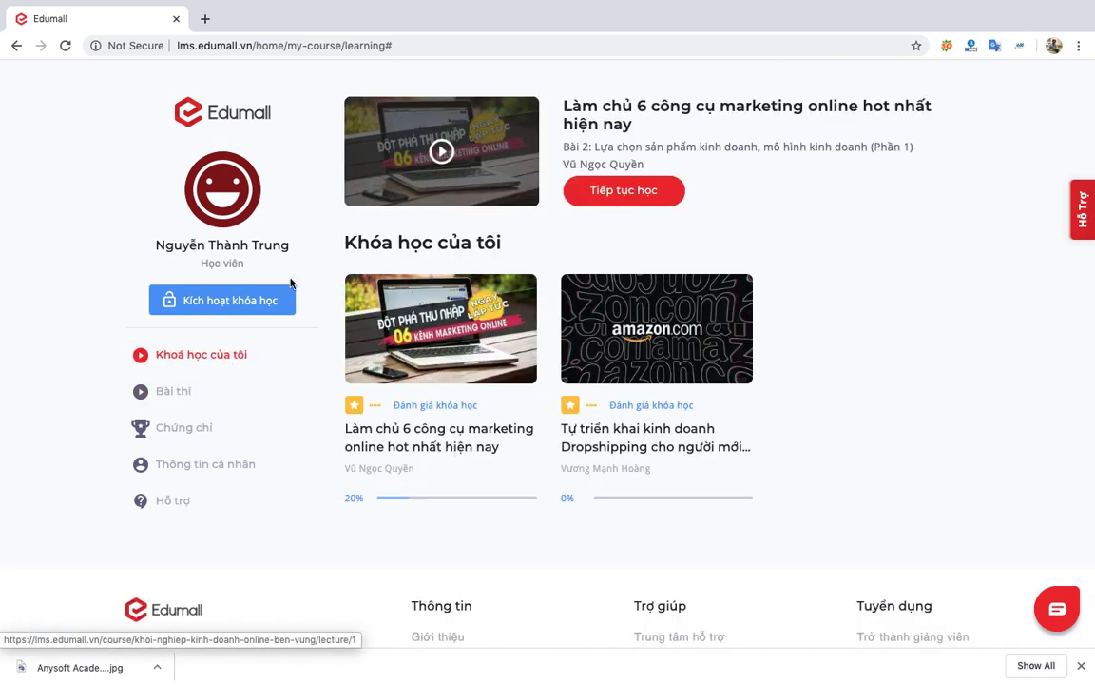
key(ctrl+Left)
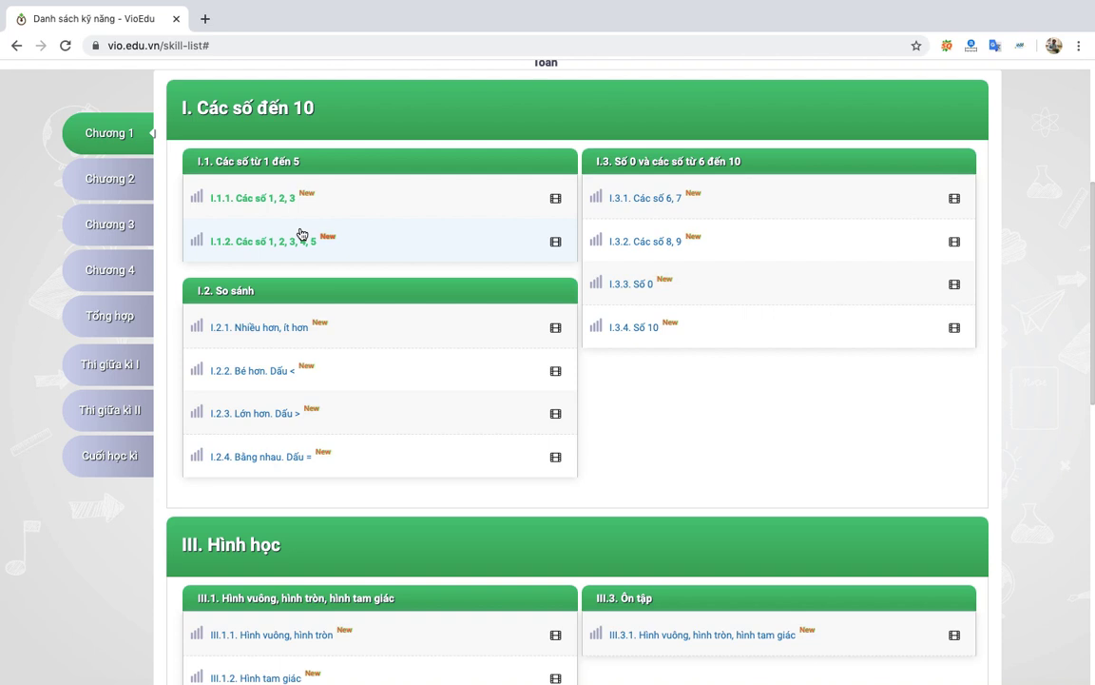
scroll(302, 234, down, 1)
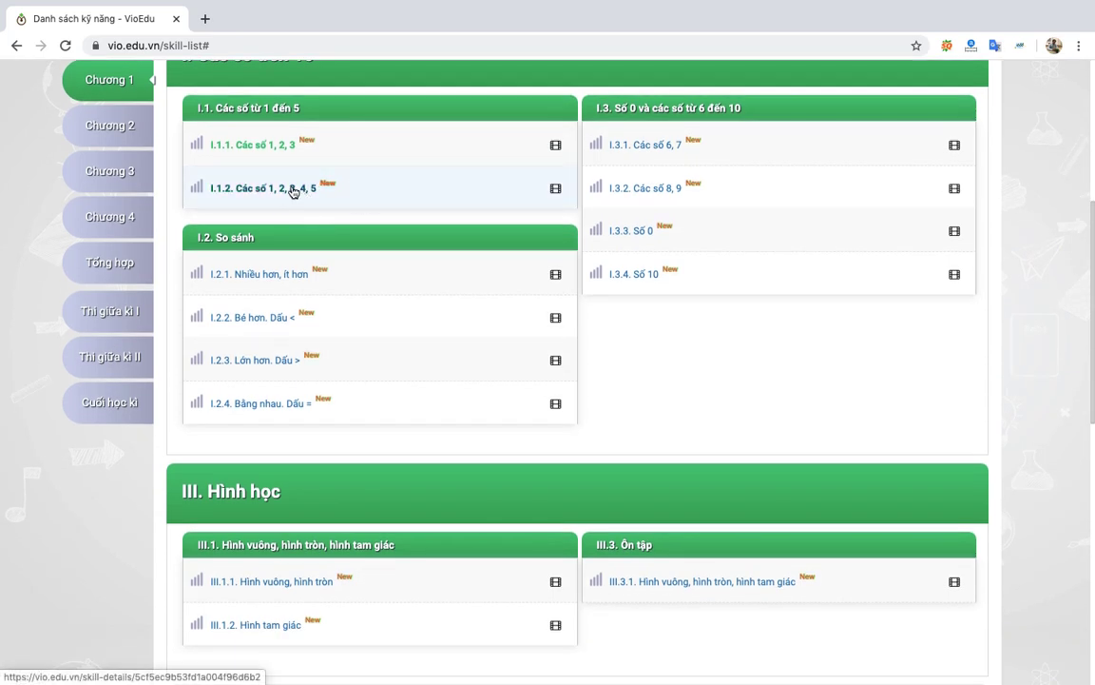
Open 'I.1.1. Các số 1, 2, 3', playing its theory video and browsing comments and suggested skills.
click(270, 149)
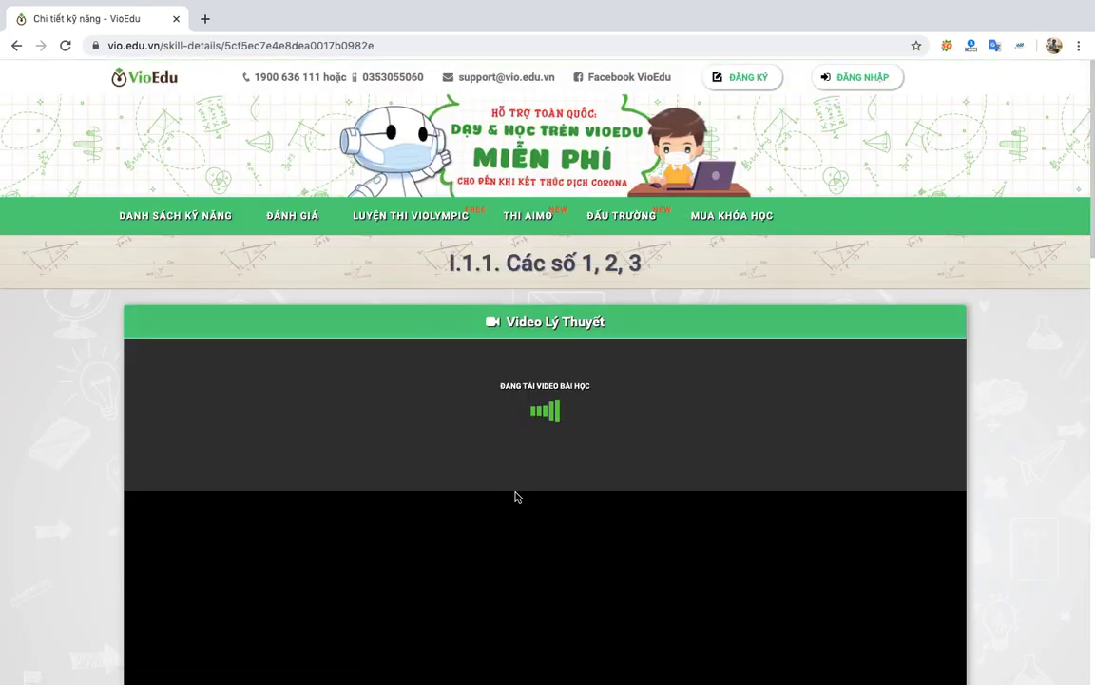
scroll(506, 497, down, 5)
scroll(503, 495, down, 7)
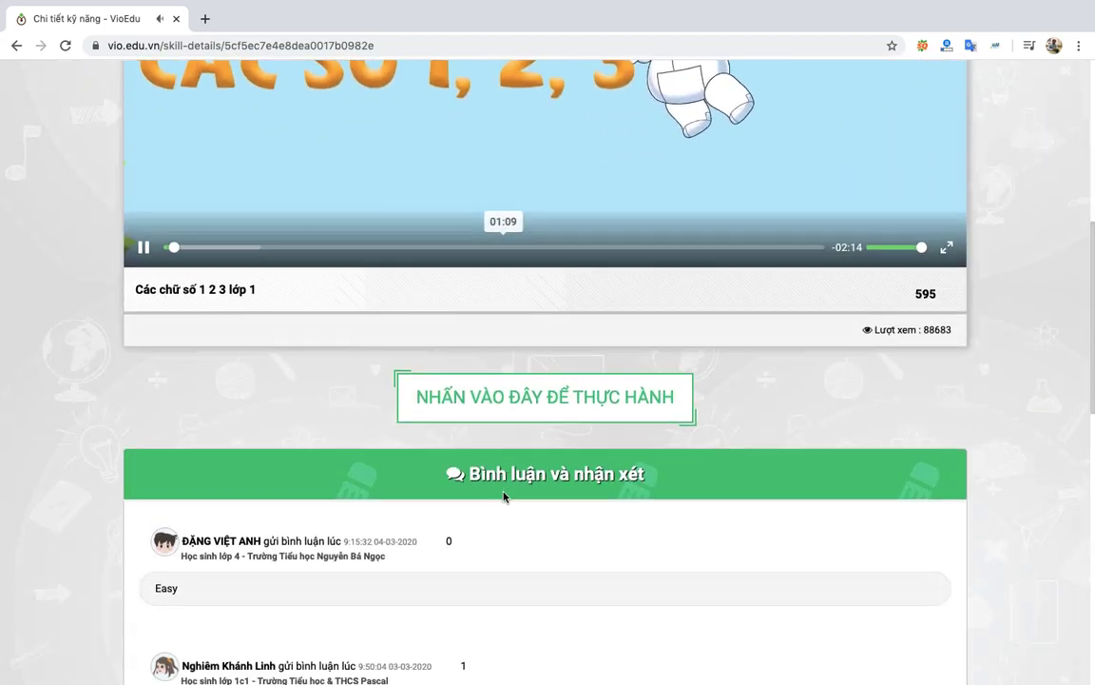
scroll(545, 525, down, 5)
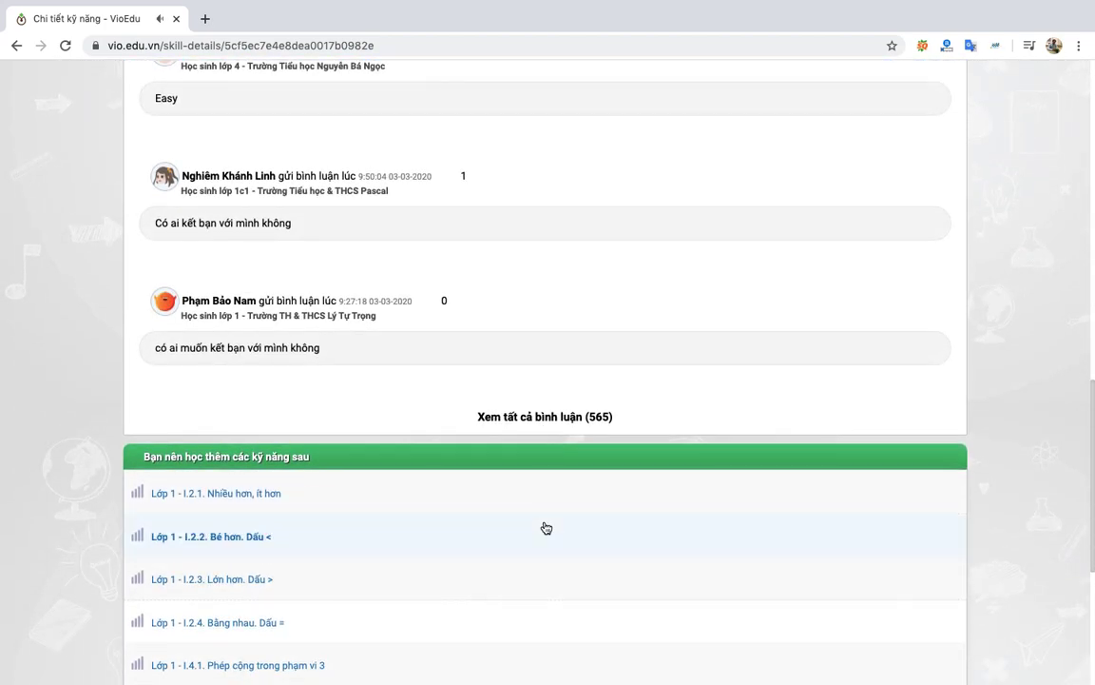
scroll(544, 526, up, 3)
scroll(544, 526, up, 7)
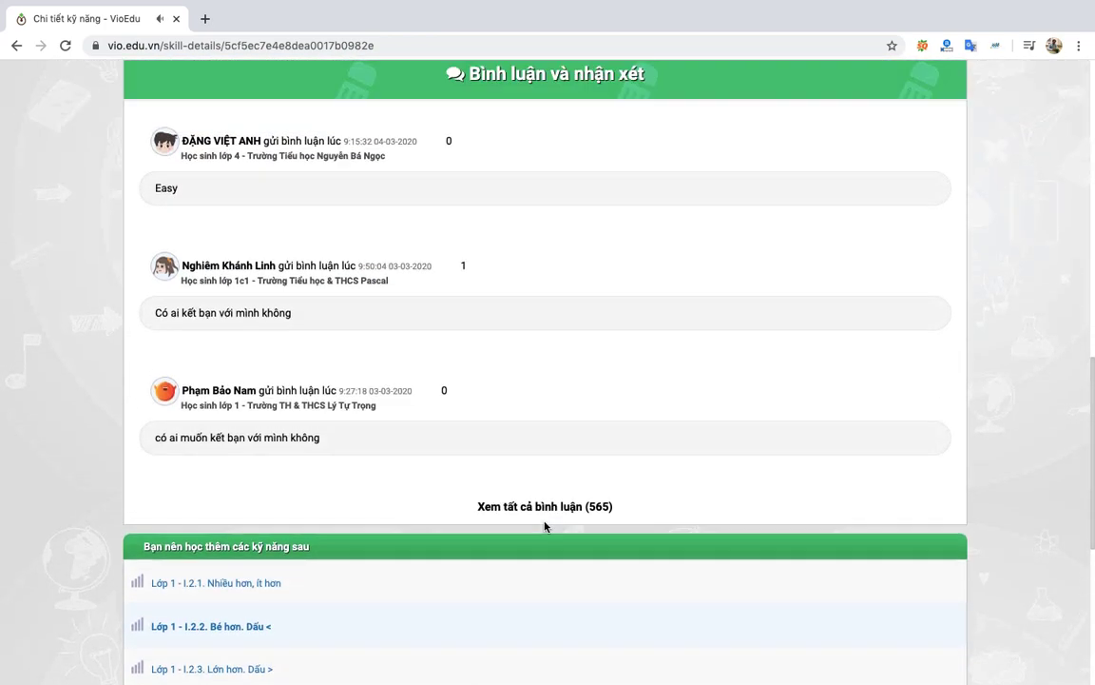
scroll(545, 525, up, 2)
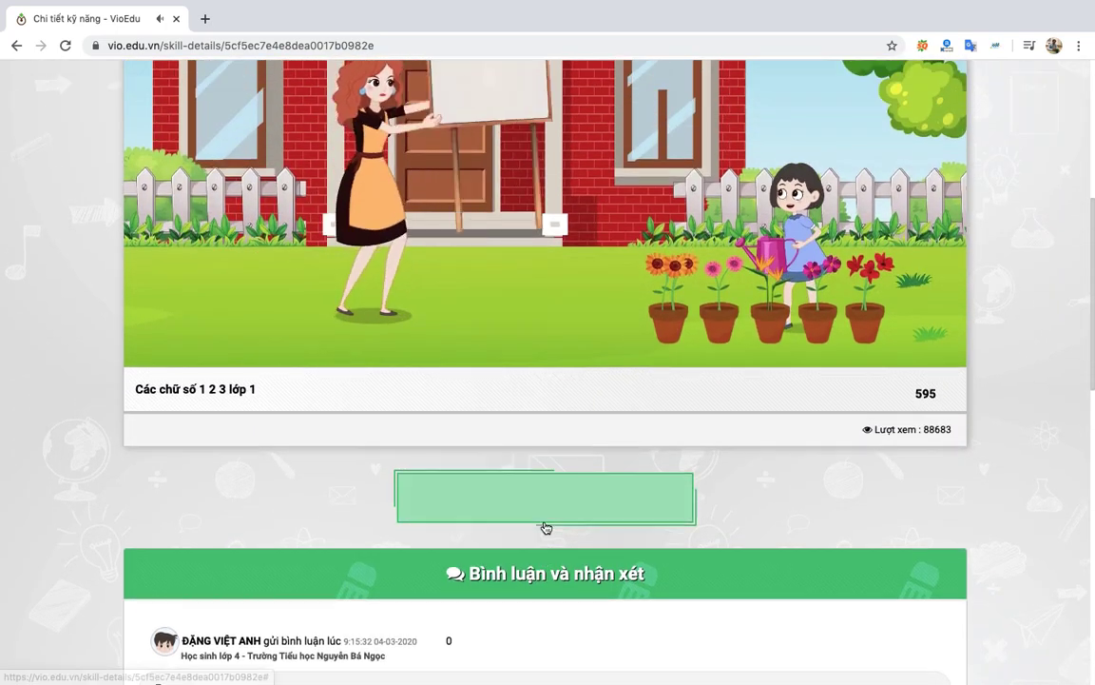
scroll(545, 526, down, 2)
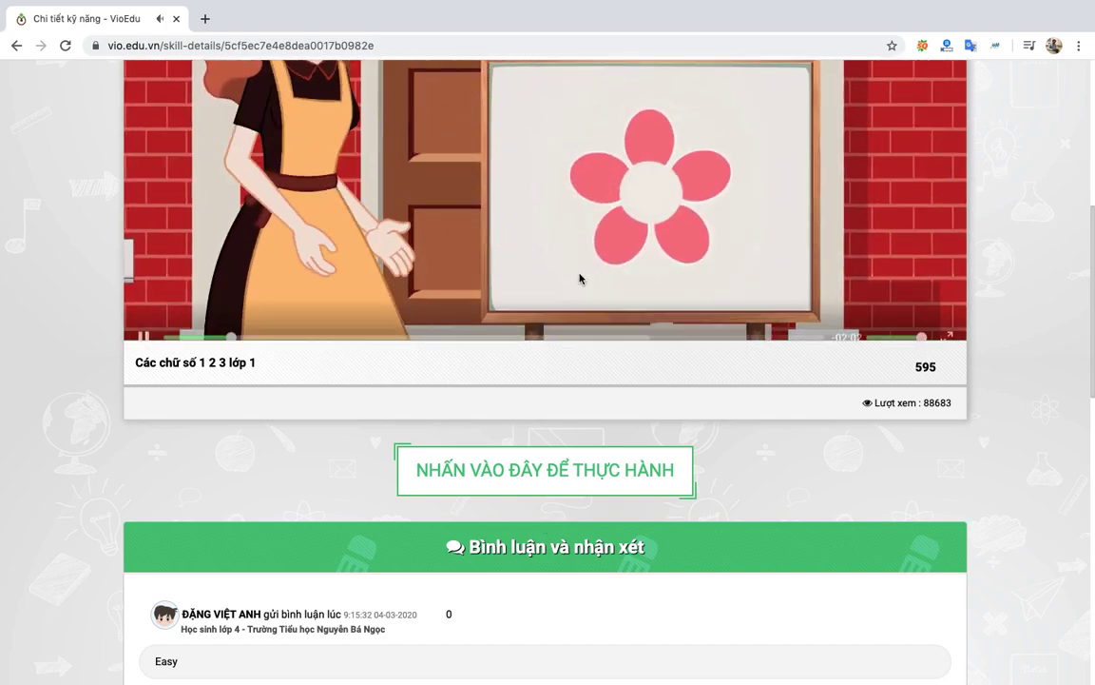
scroll(580, 278, up, 1)
scroll(580, 278, up, 5)
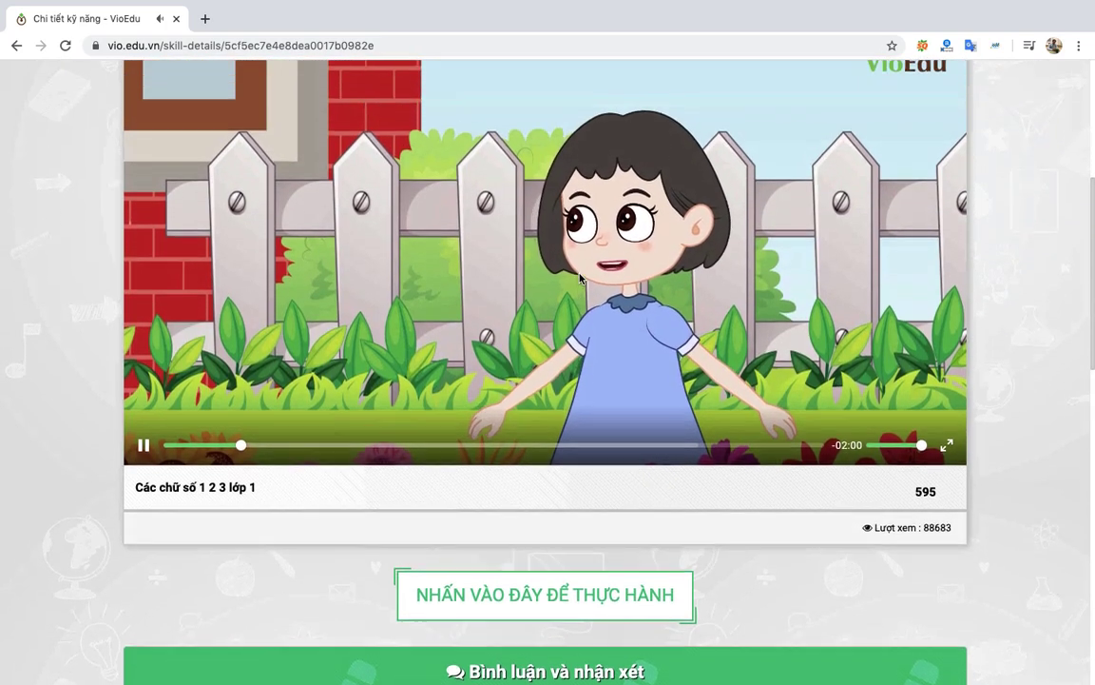
scroll(580, 277, up, 1)
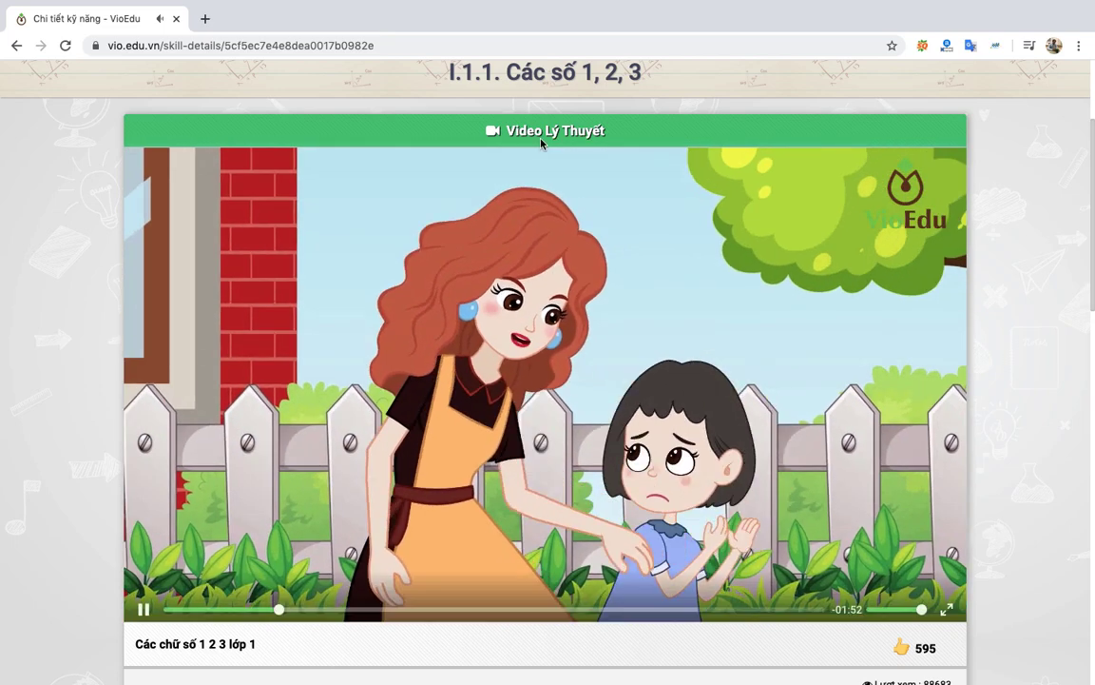
click(512, 38)
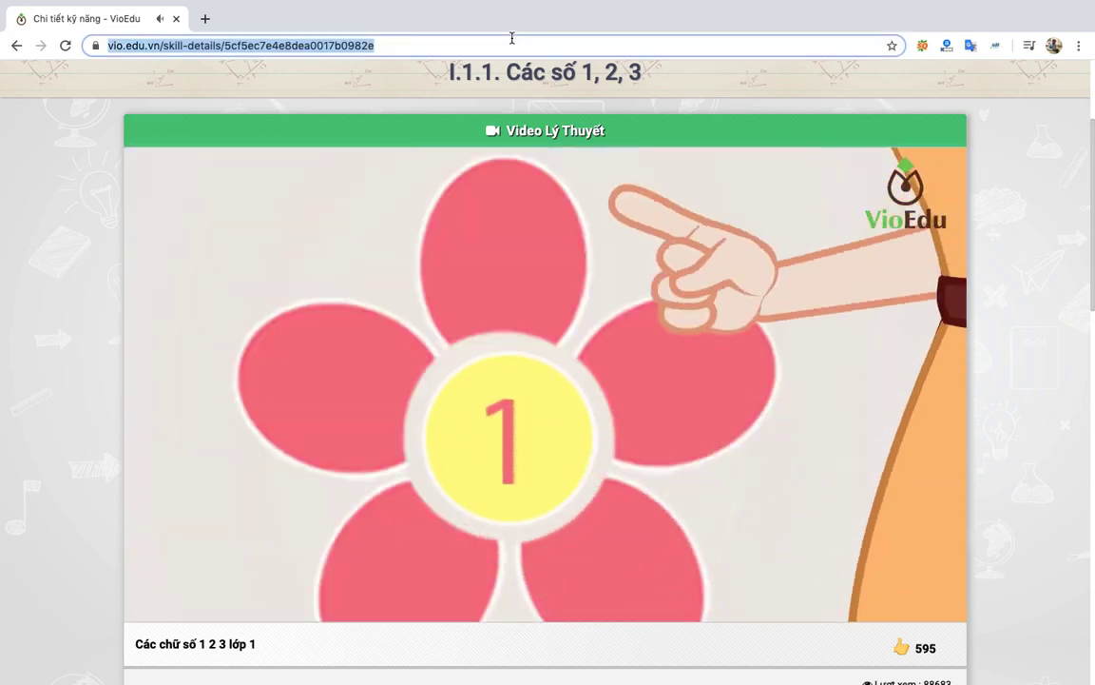
Load academy.anysoft.vn and dismiss the page translation offer.
text(ac)
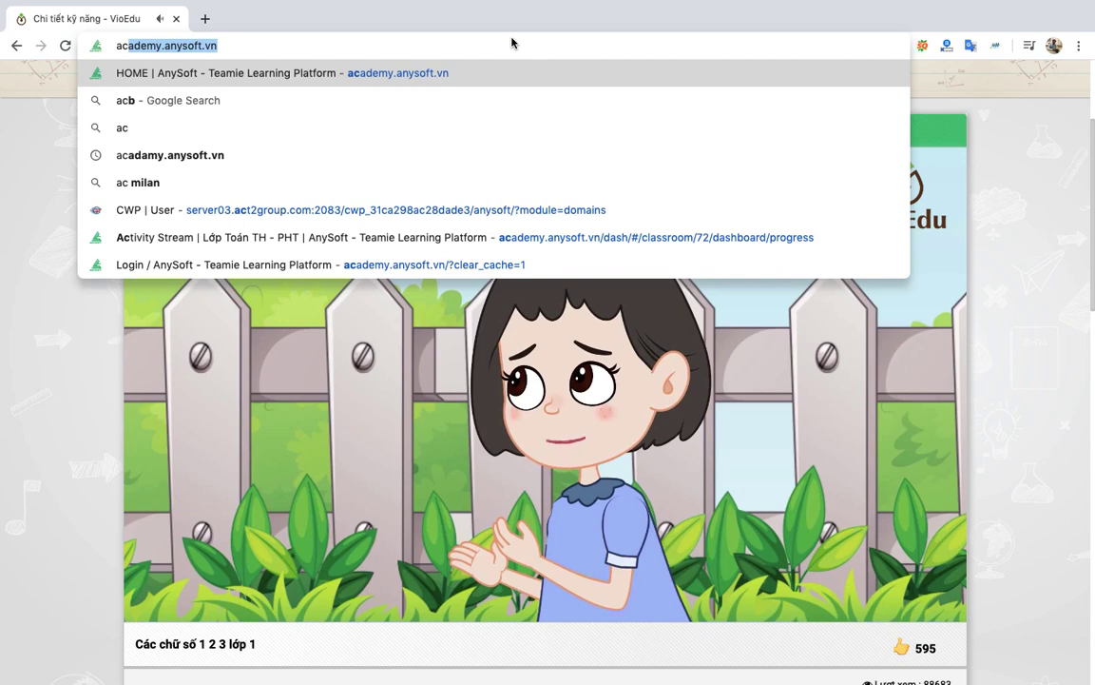
key(Right)
key(Return)
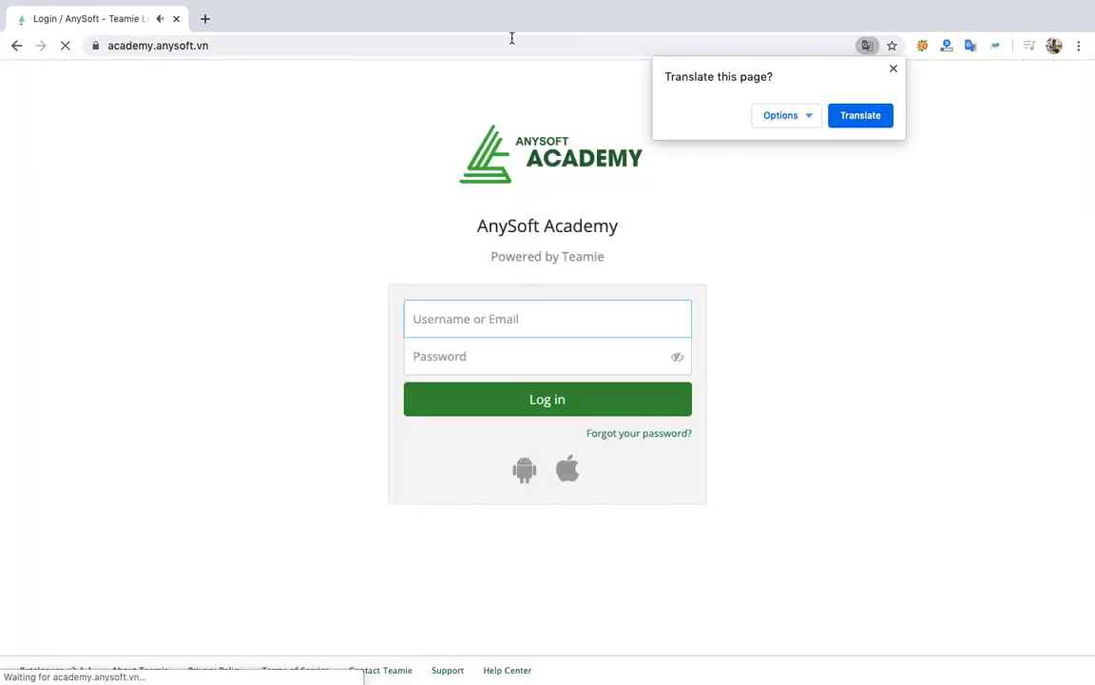
click(892, 69)
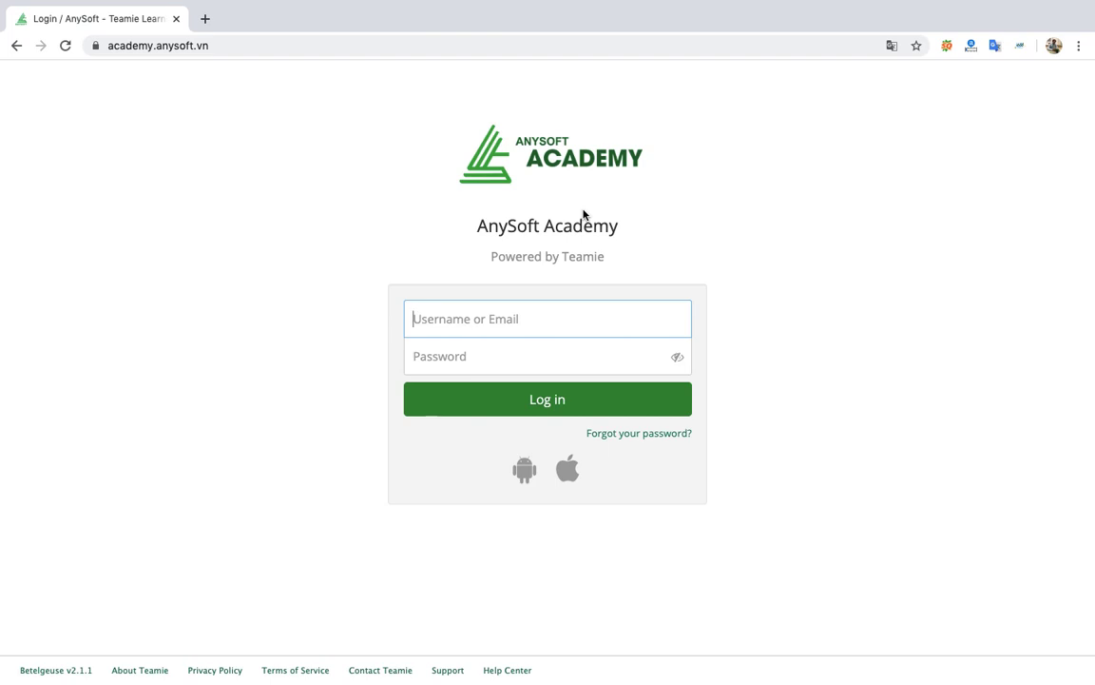
Log in with the teacher account's username and password, declining to save the password.
text(te)
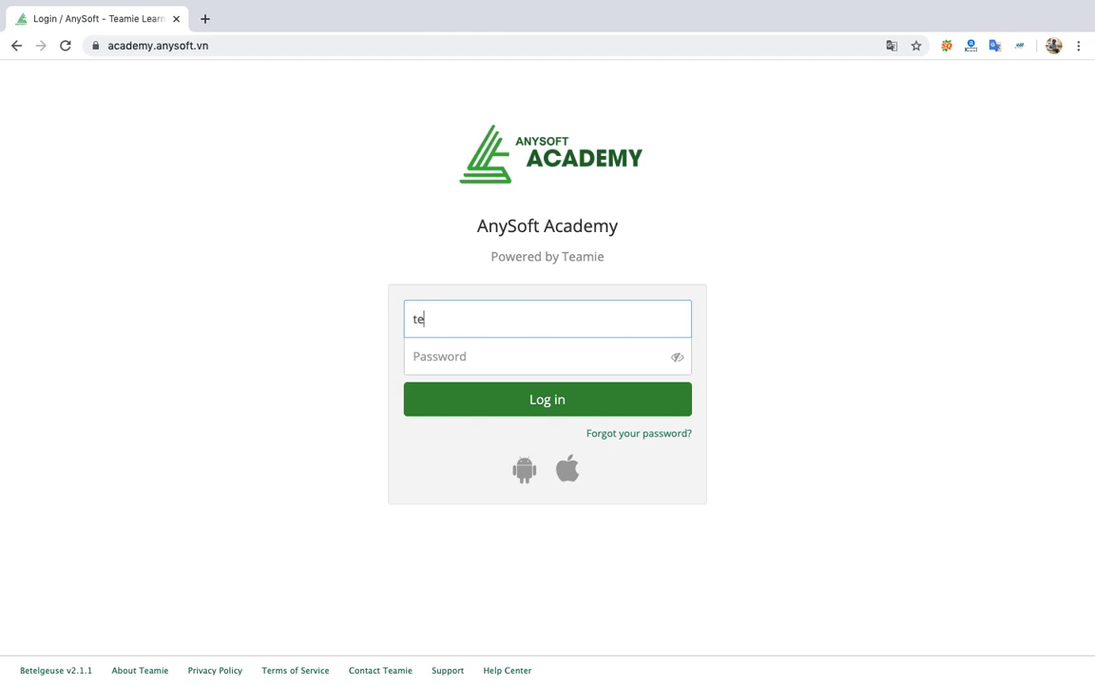
text(acher)
click(501, 359)
text(•)
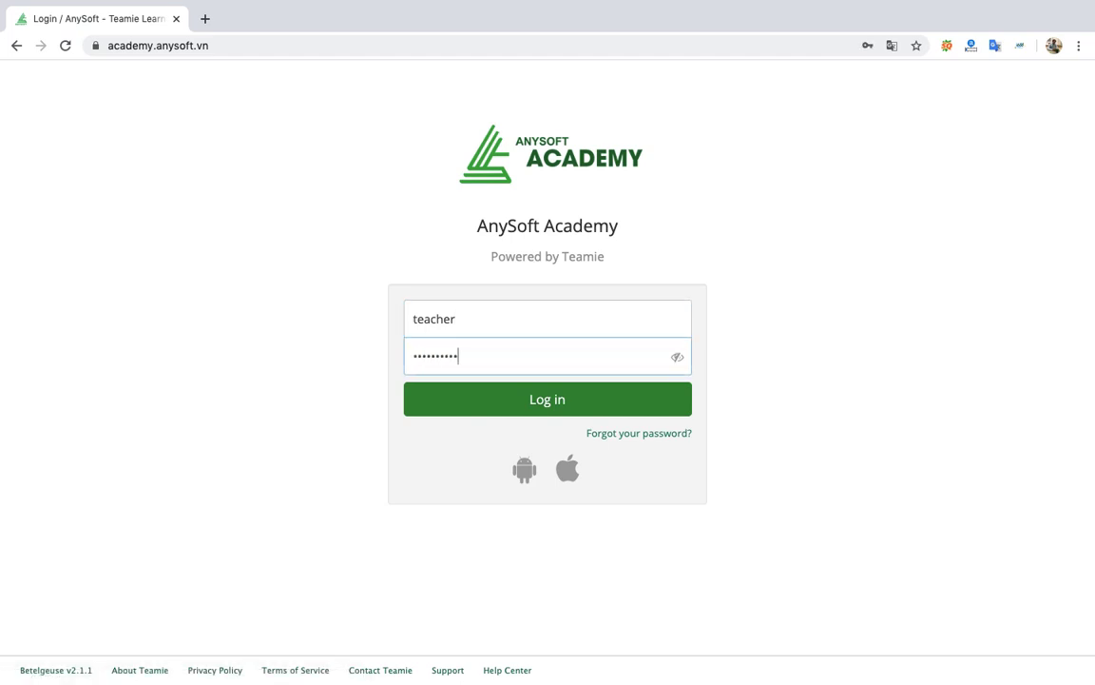
key(Return)
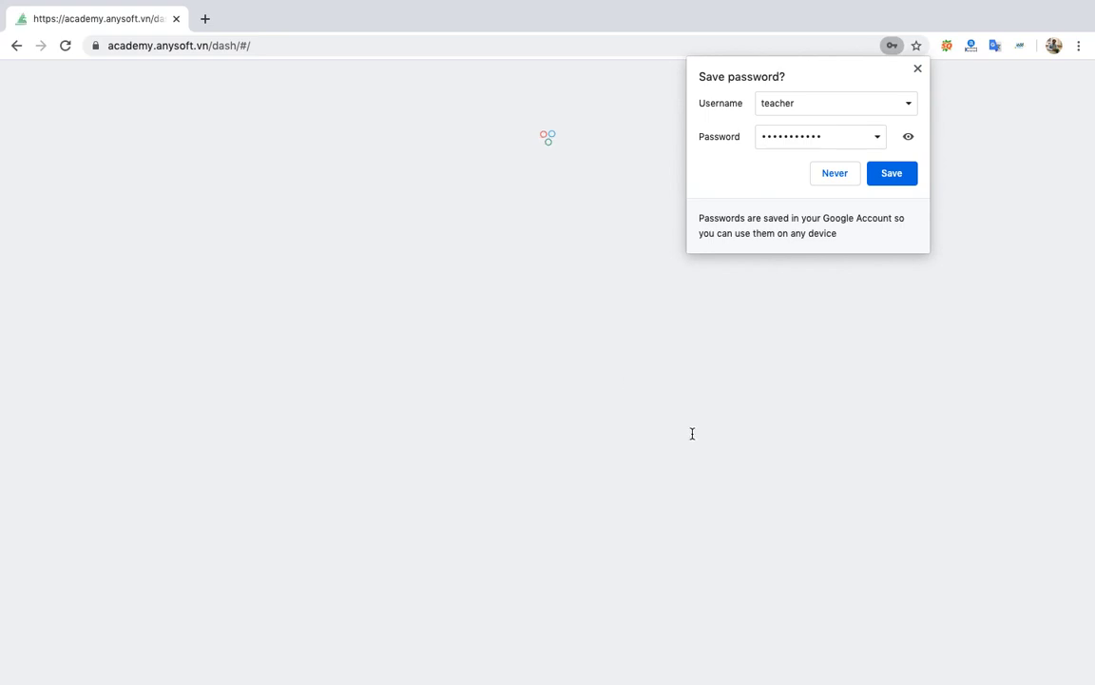
click(918, 69)
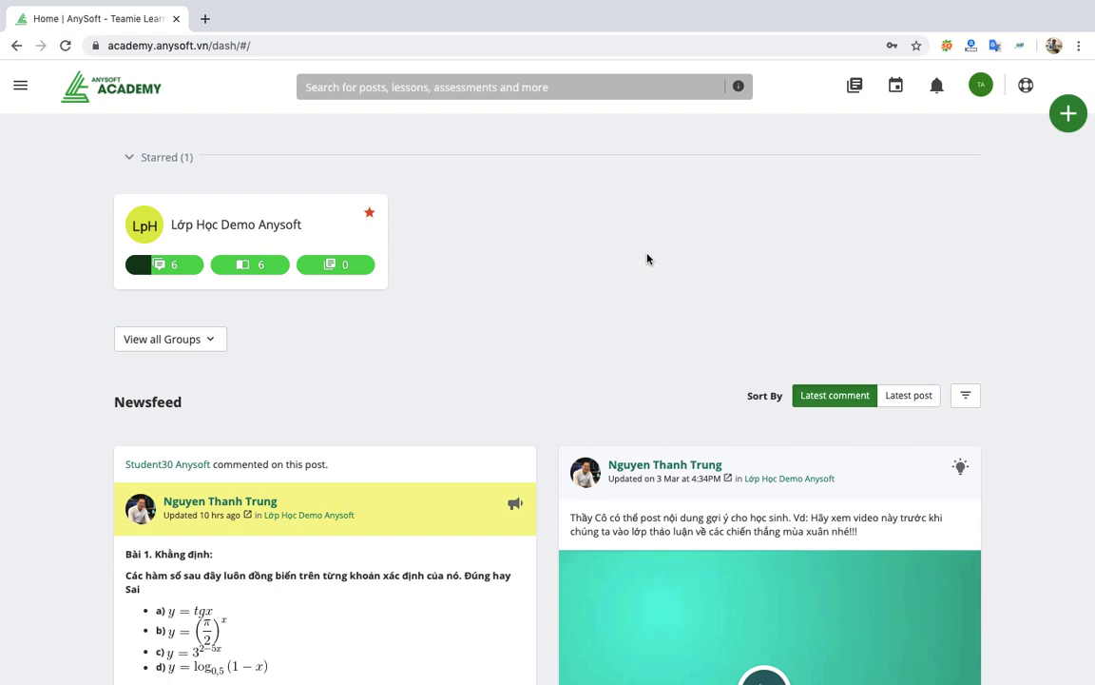
Open the starred Lớp Học Demo Anysoft group card from the dashboard.
mouse_move(290, 217)
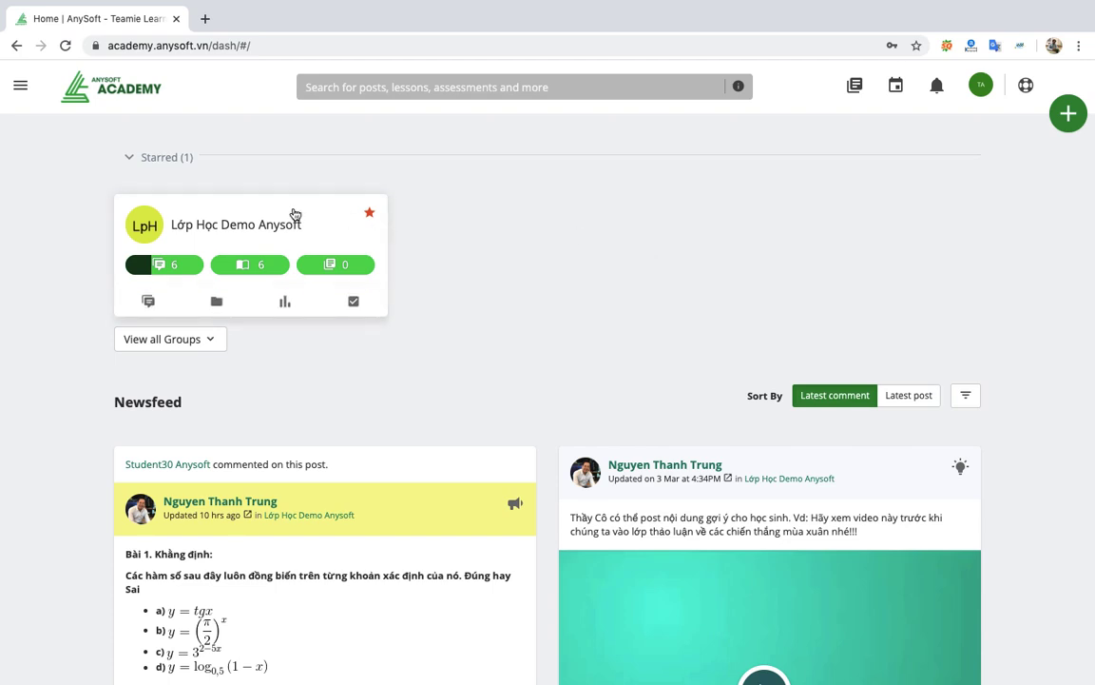
click(237, 224)
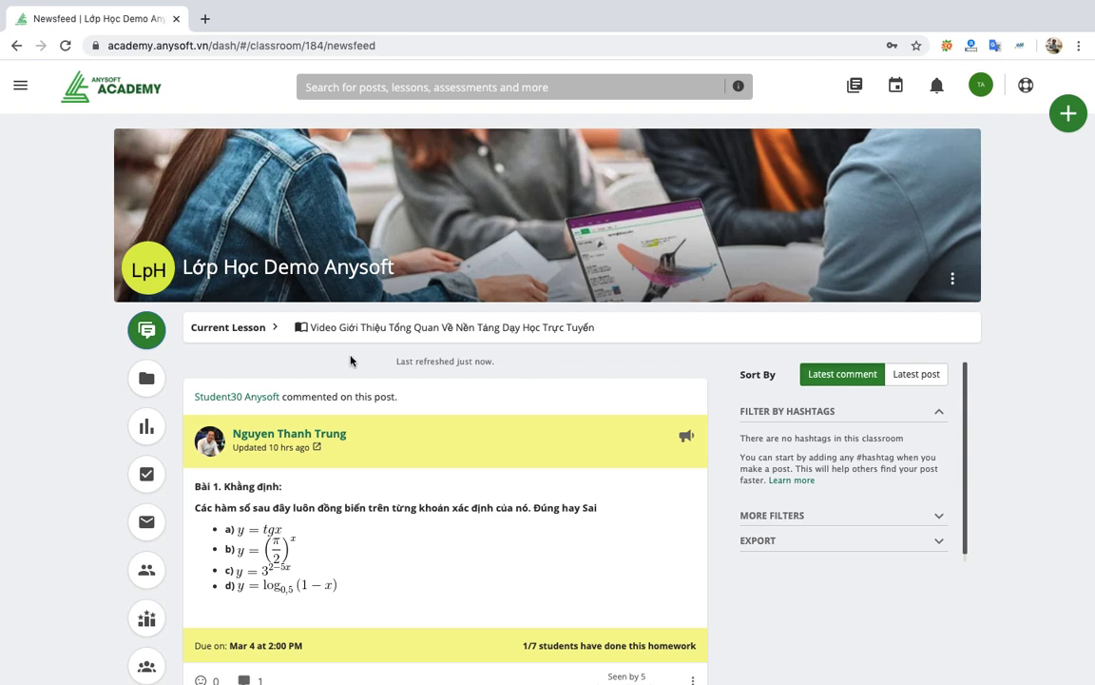
Browse the classroom newsfeed, then bring up the post types Thought, Question, Homework, Lesson, Quiz and more.
scroll(465, 375, down, 5)
scroll(465, 373, down, 10)
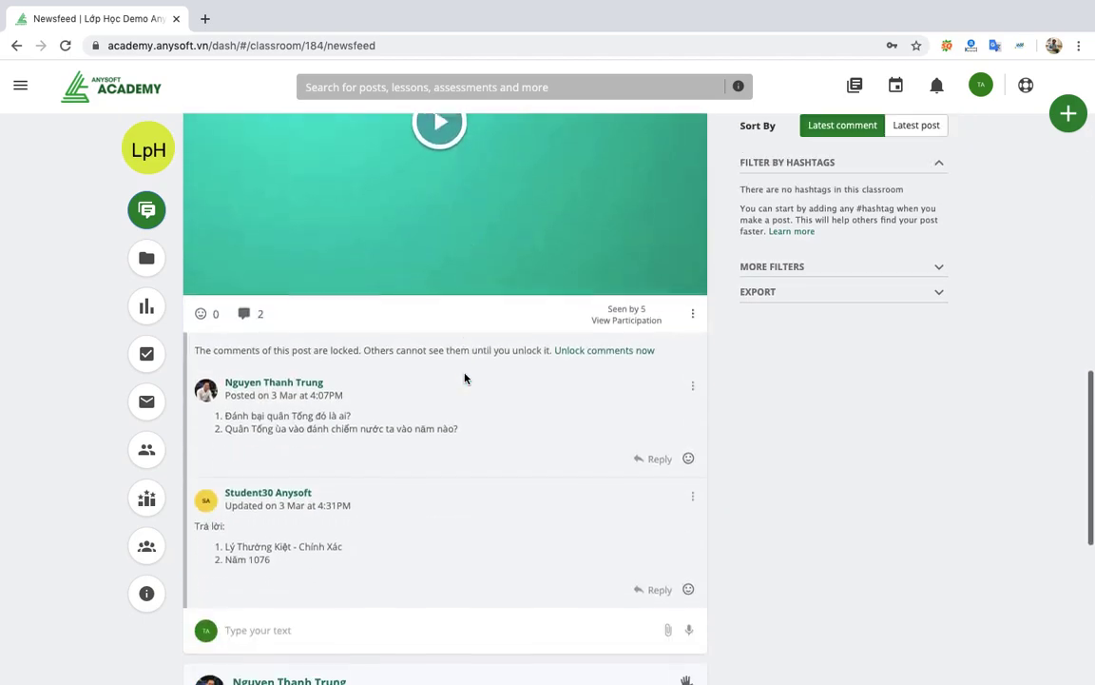
scroll(465, 374, down, 15)
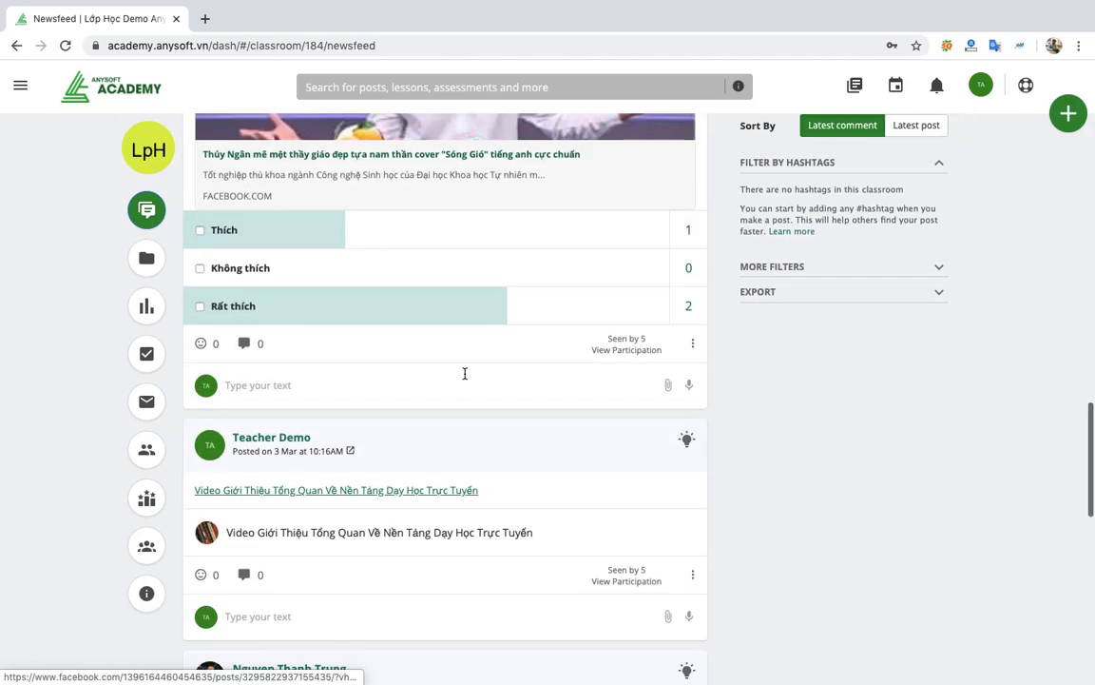
scroll(465, 378, up, 15)
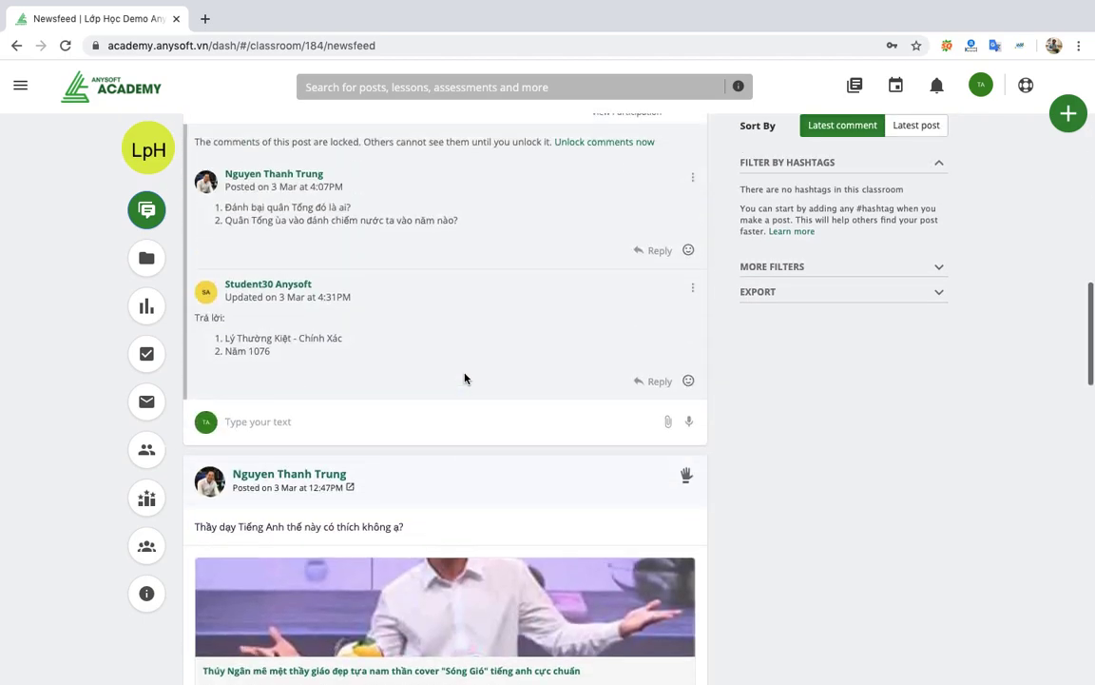
scroll(465, 377, up, 10)
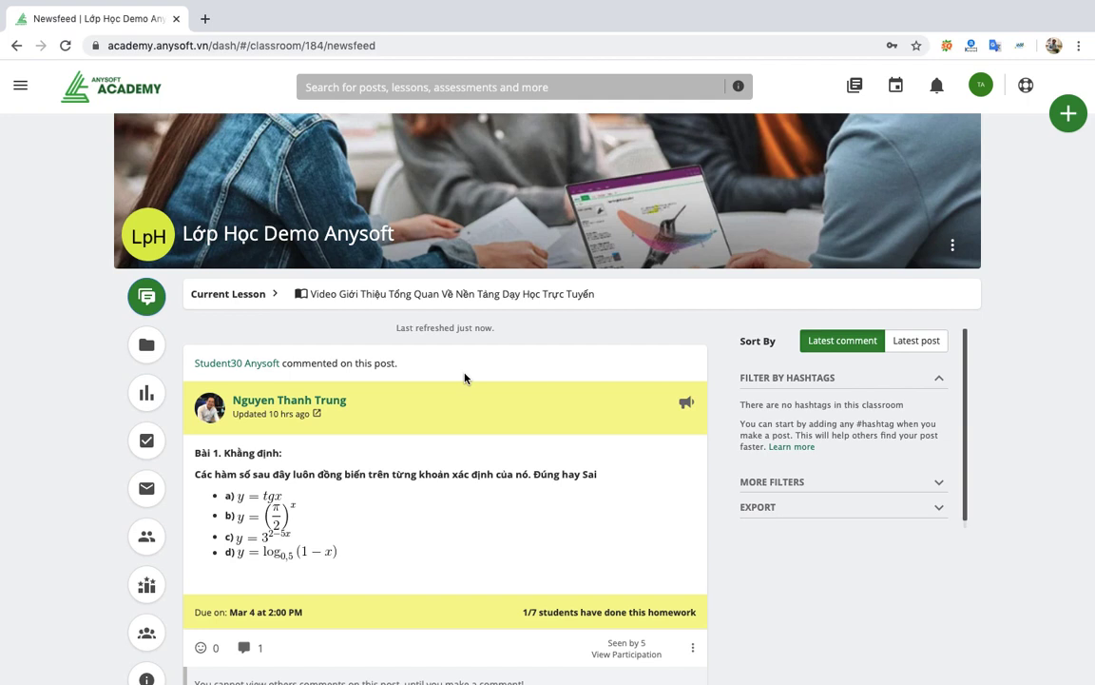
scroll(465, 377, down, 1)
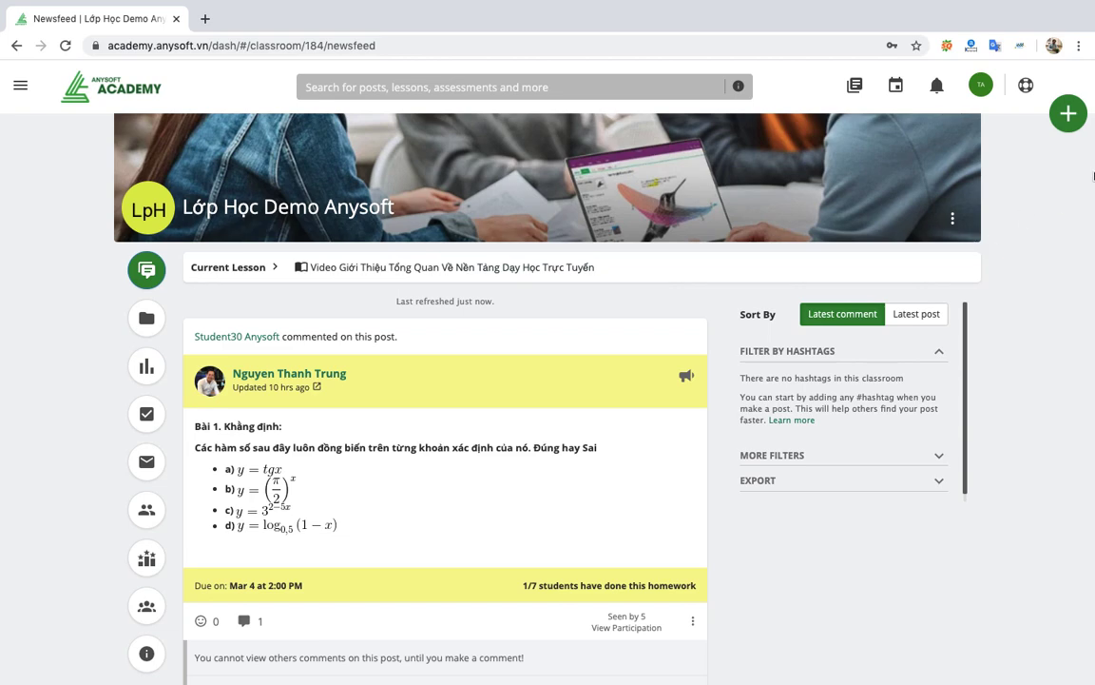
click(1071, 115)
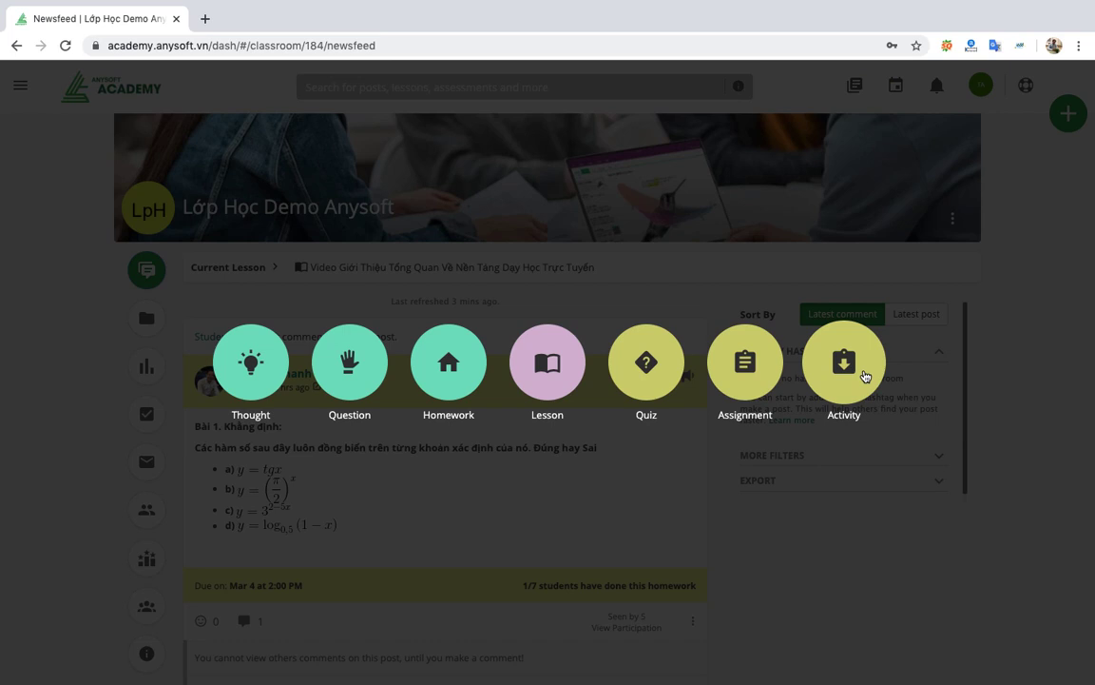
Start a Thought post for Lớp Học Demo Anysoft reading 'vd: Các Em xem trước nội dung bài'.
click(255, 361)
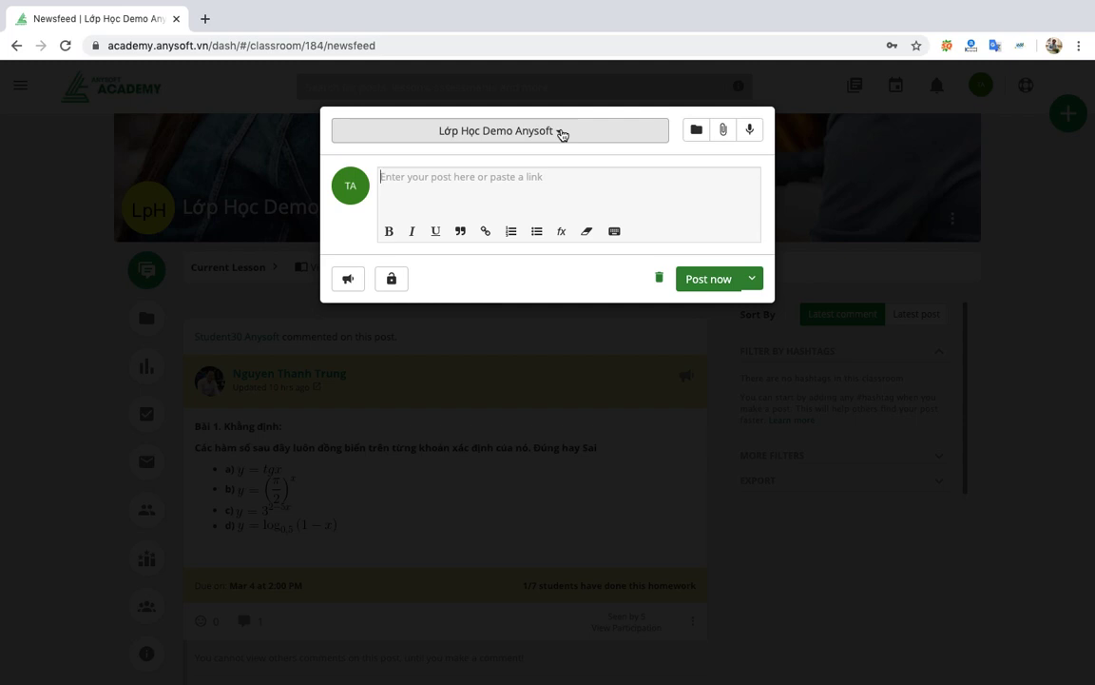
click(562, 134)
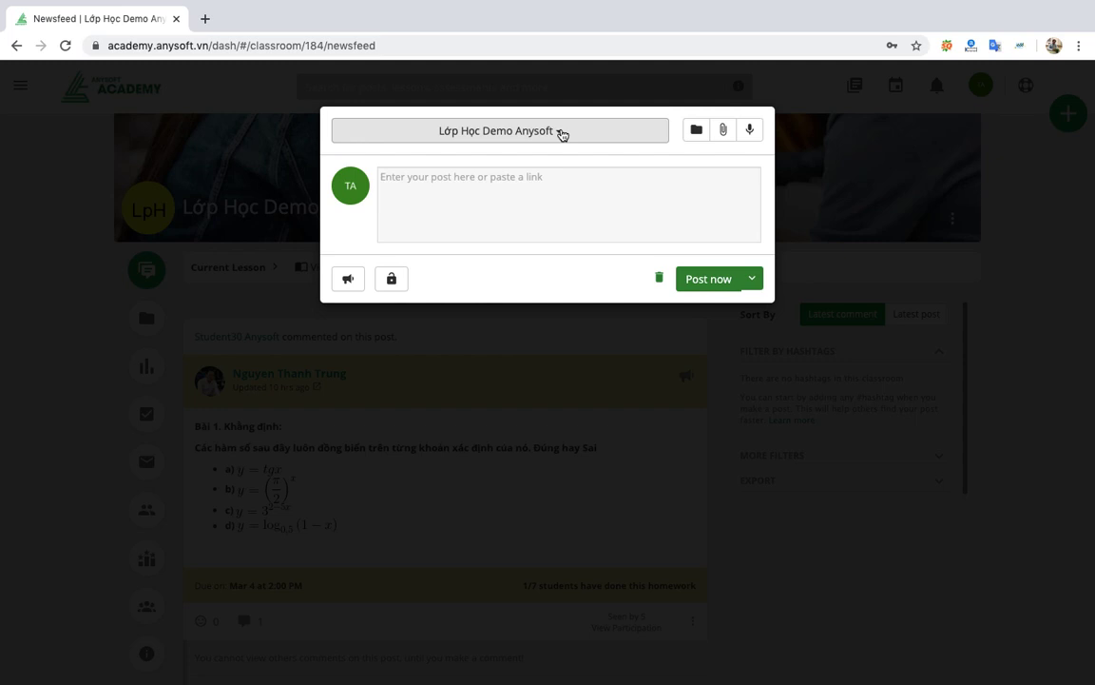
click(562, 134)
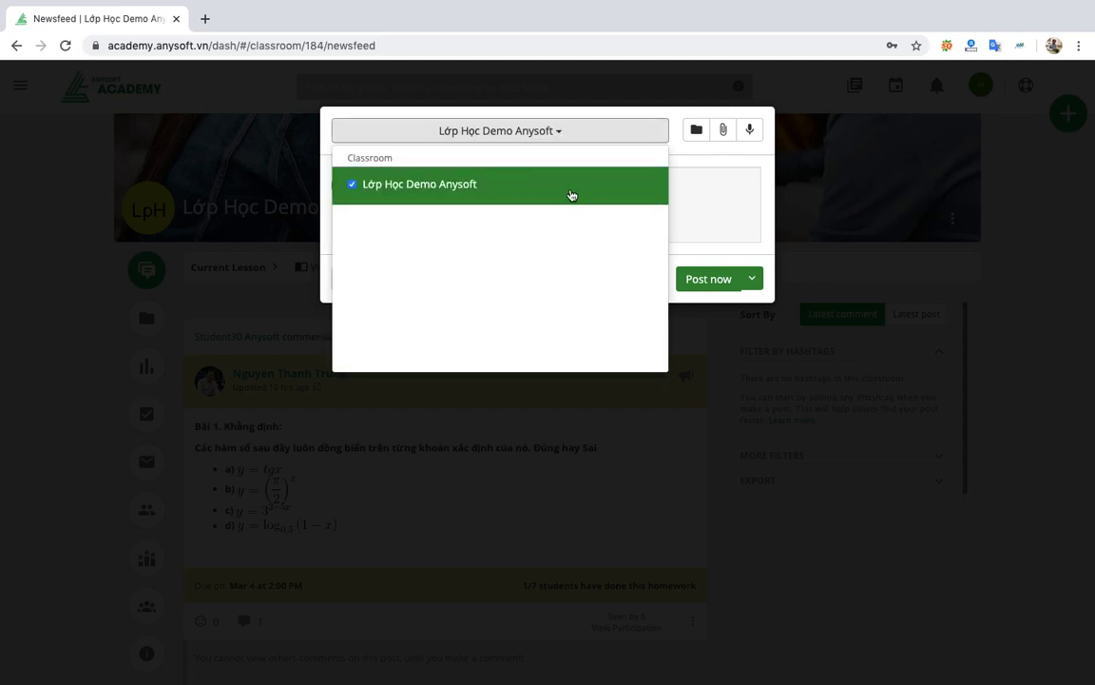
click(733, 203)
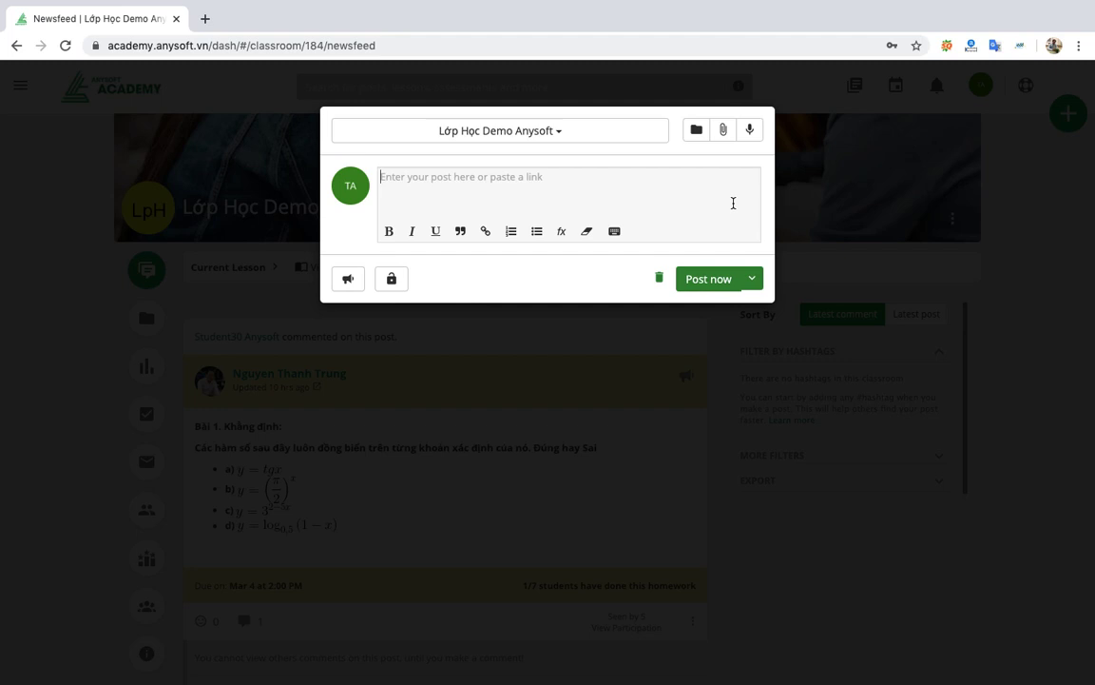
text(vd)
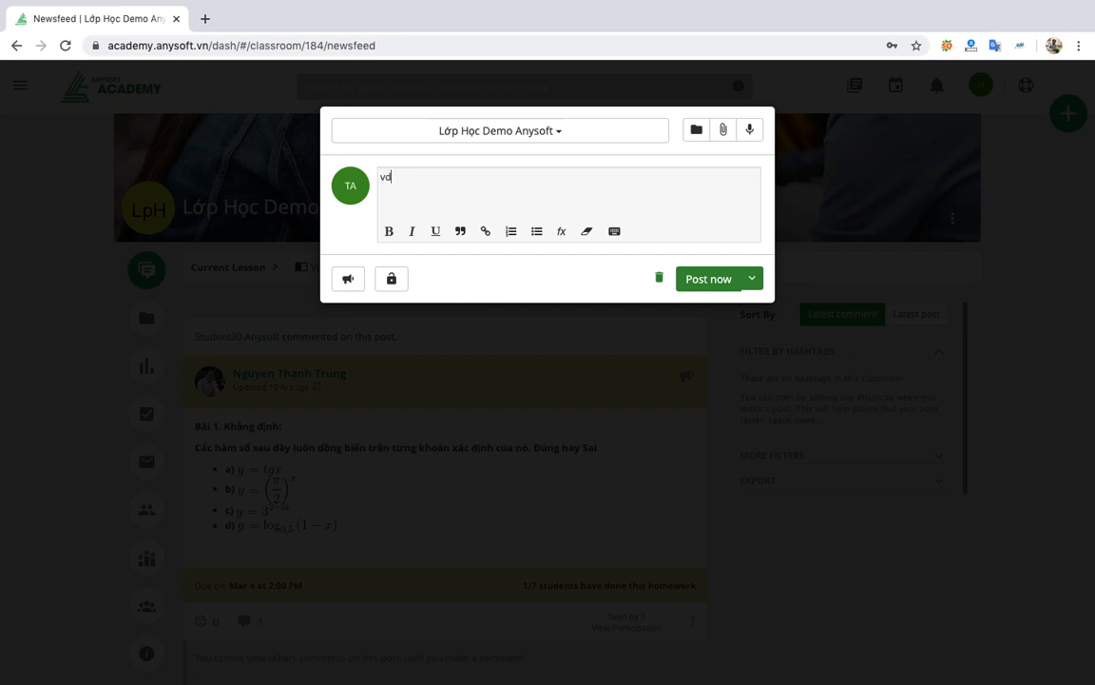
text(: Các )
text(Em xem)
text( trước nối)
text(j dung )
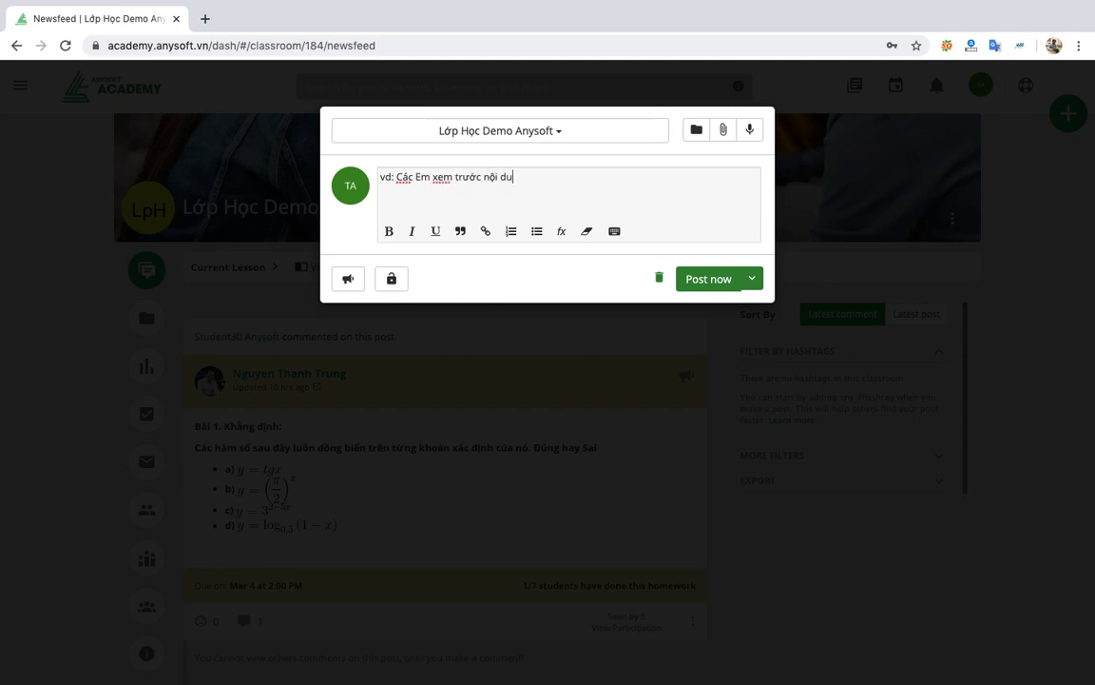
text(baif)
In Finder, browse Downloads > 07. Hoc lieu VTV7 3 > Hoc lich su that tuyet.
key(F4)
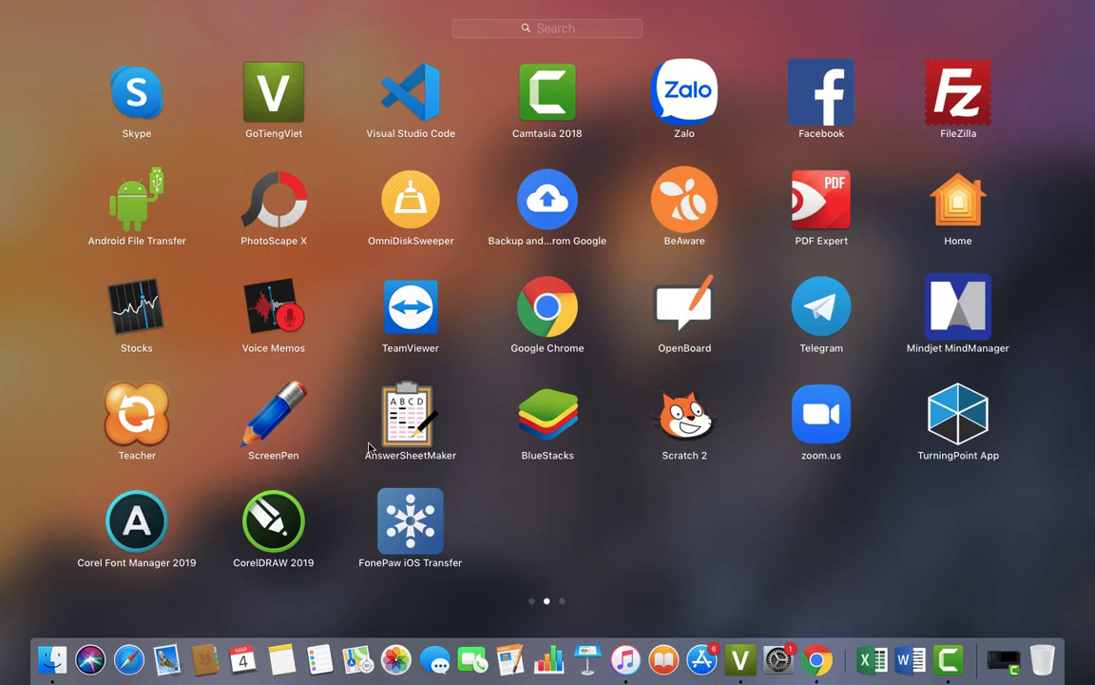
click(50, 662)
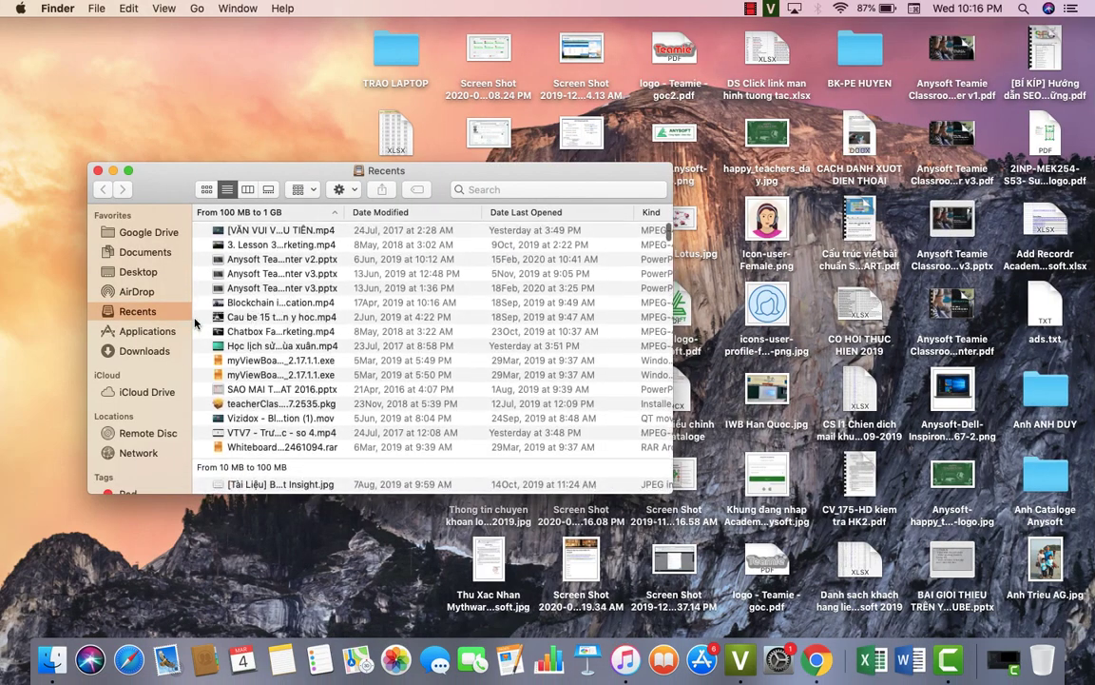
click(142, 351)
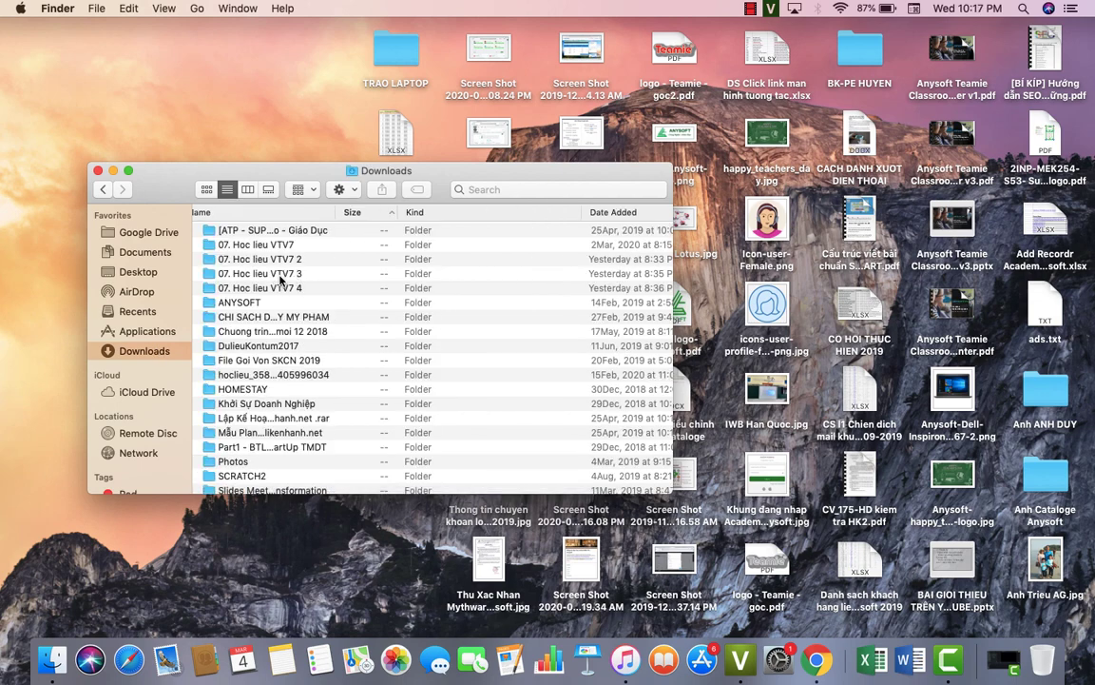
double_click(271, 274)
double_click(286, 232)
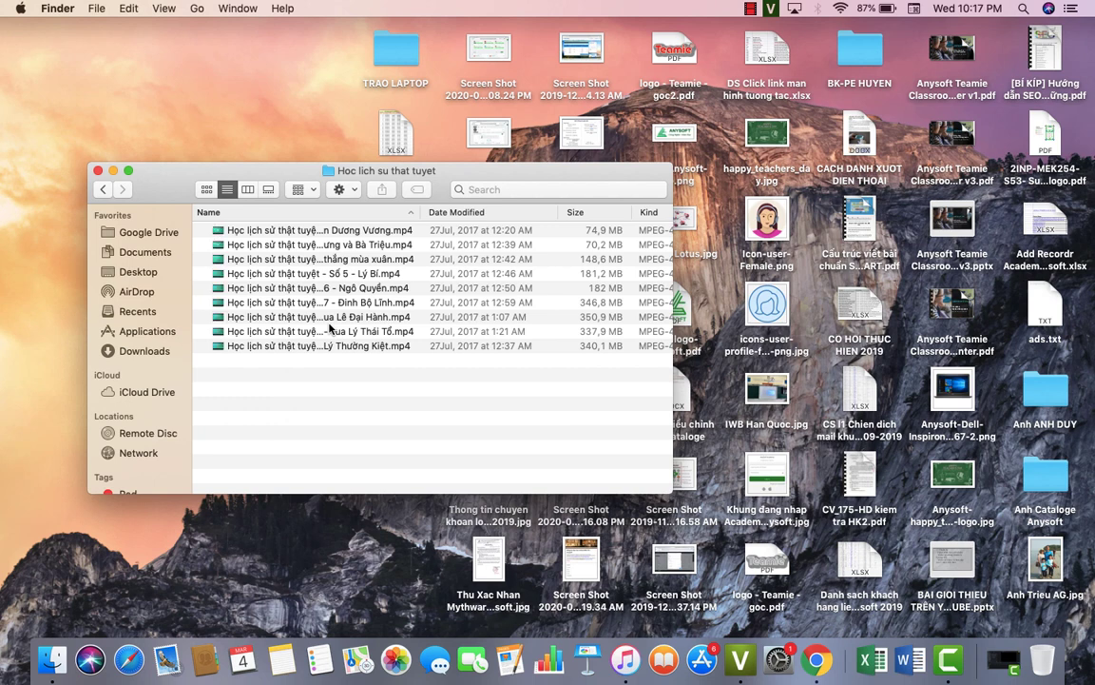
Widen the Name column, select the Số 9 - vua Lý Thái Tổ video, and return to Chrome.
double_click(421, 212)
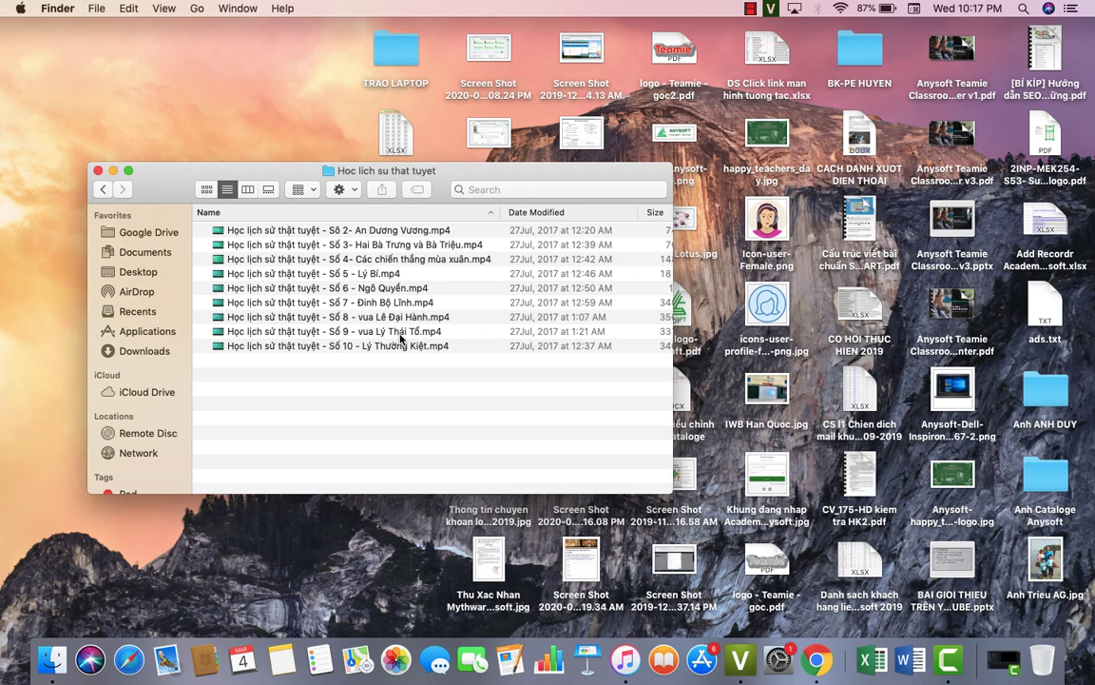
click(404, 332)
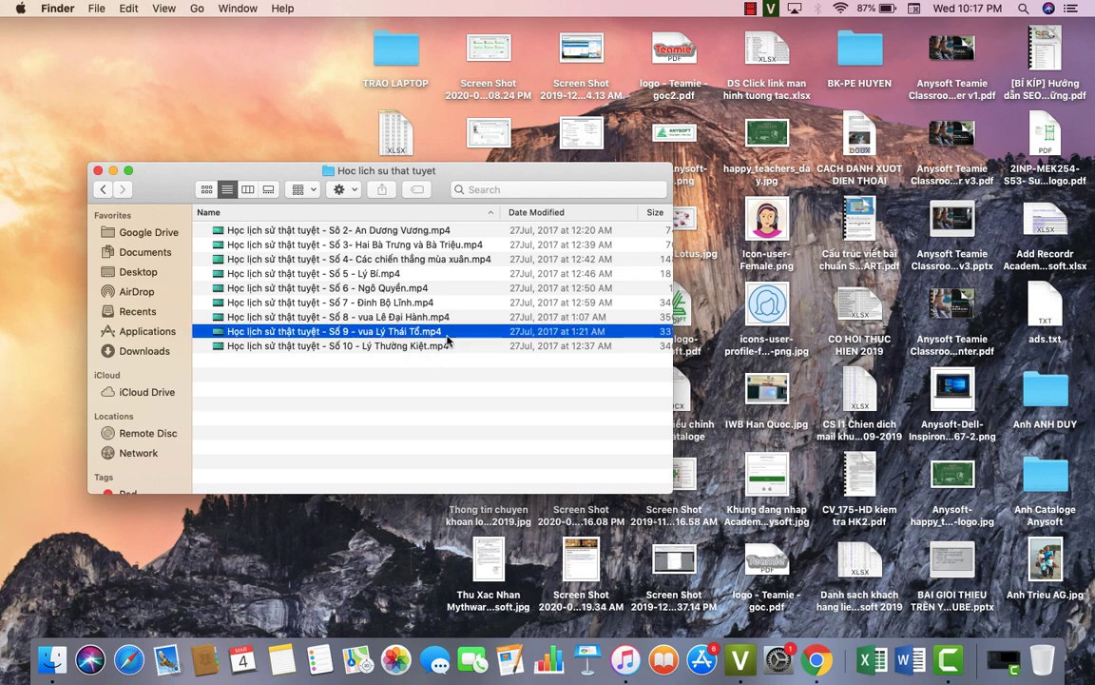
click(435, 346)
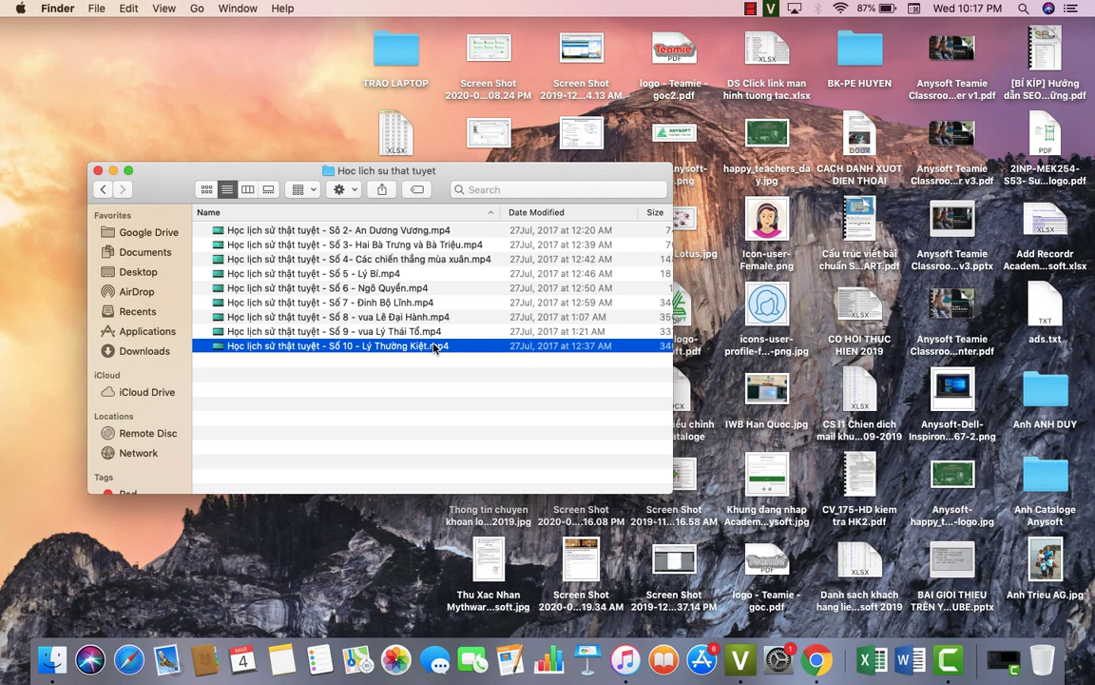
click(409, 332)
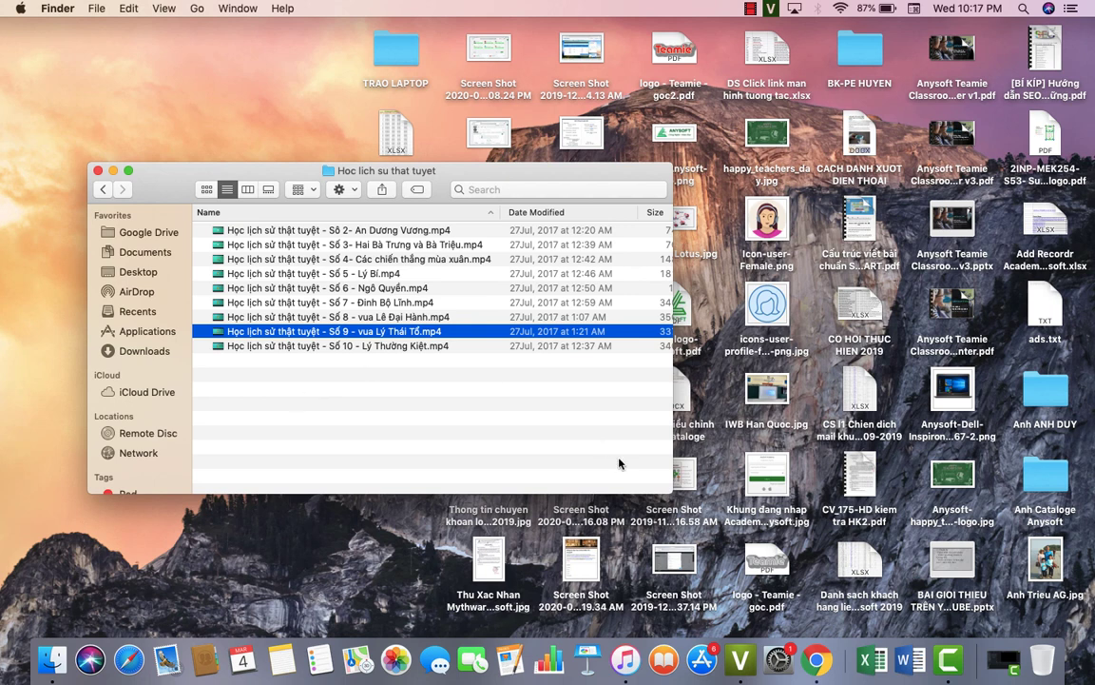
click(818, 660)
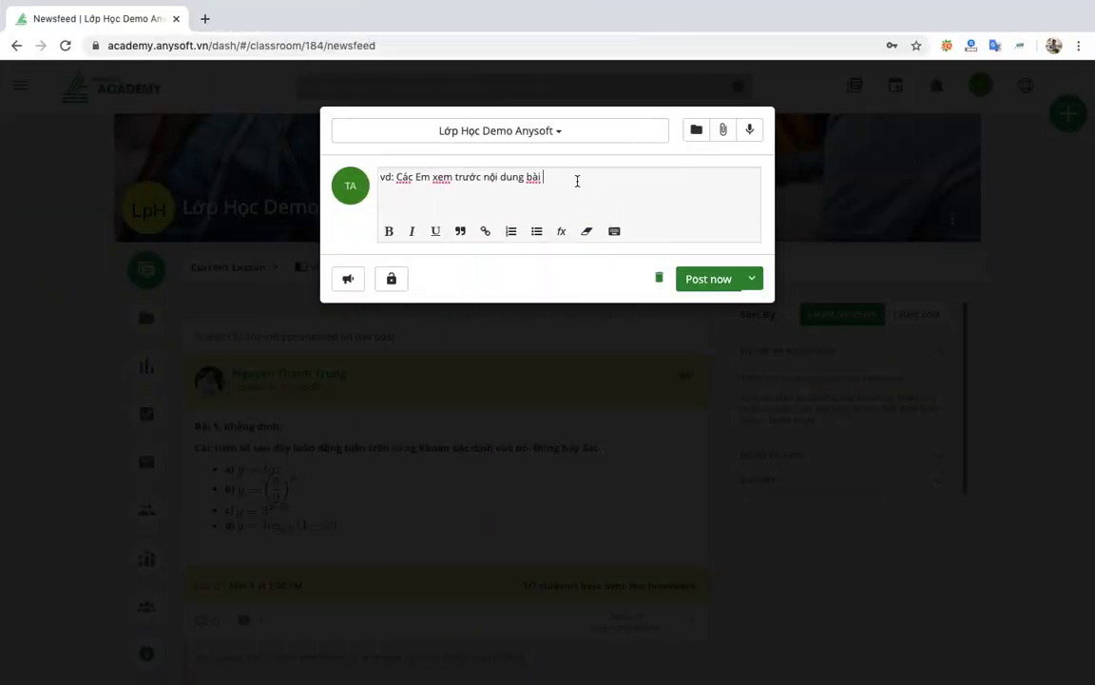
Replace the post's last word 'bài' with 'đính kèm'.
key(BackSpace)
key(BackSpace)
key(BackSpace)
text(k)
text(đính kè)
text(m)
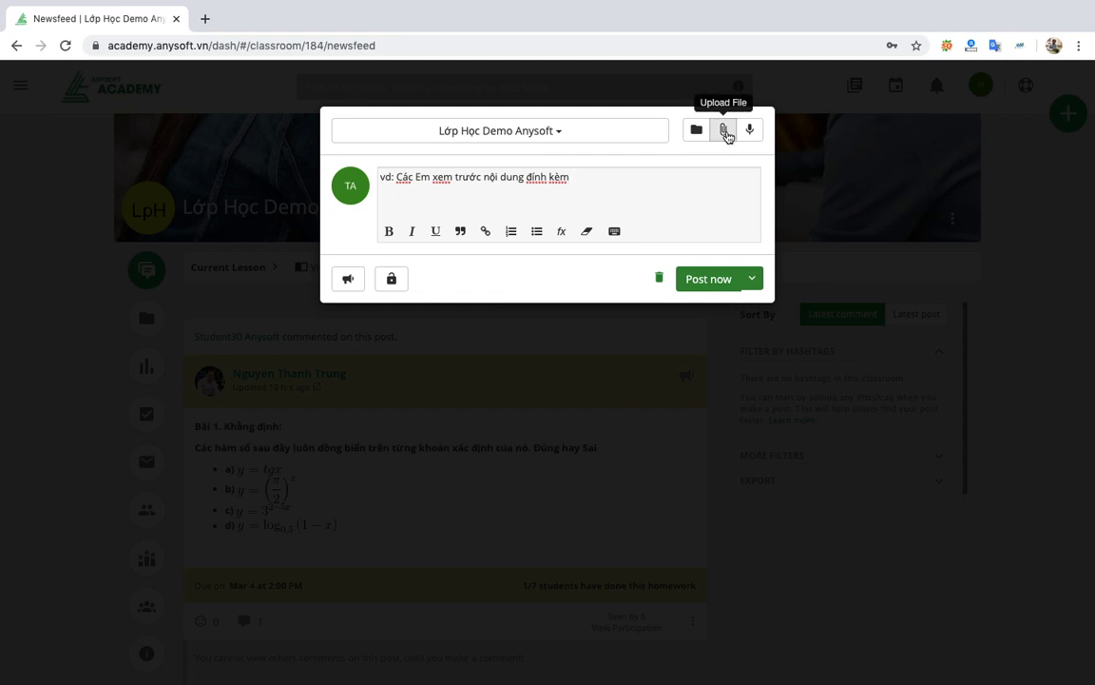
Start attaching a file to the post and switch the file browser to a detailed list view.
click(724, 132)
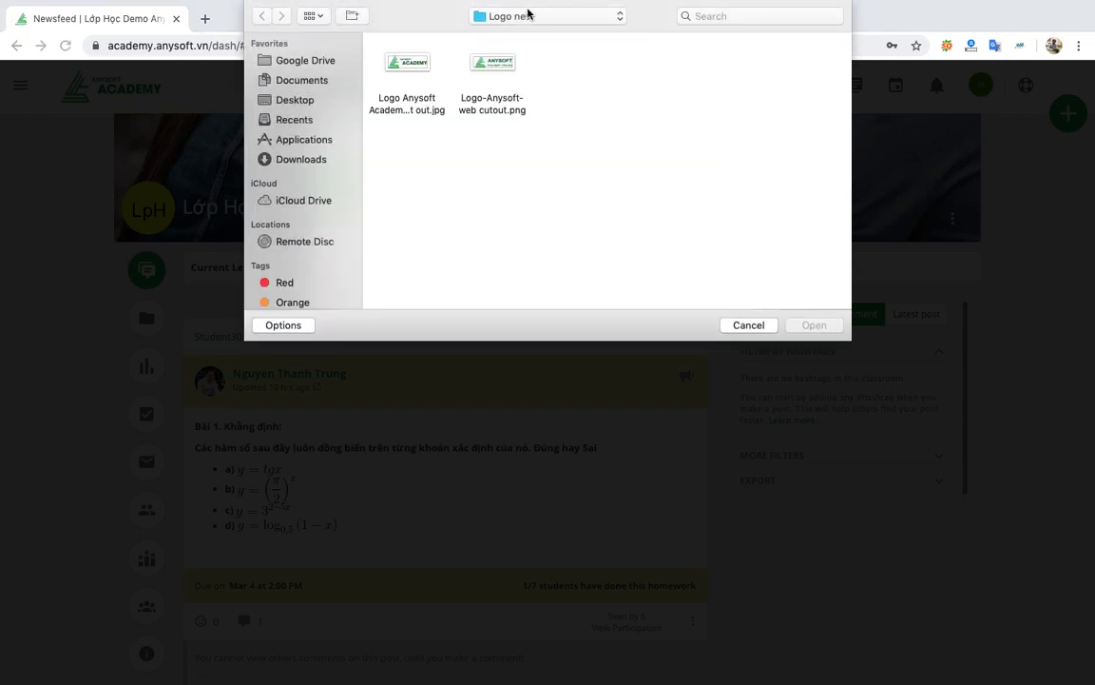
click(528, 13)
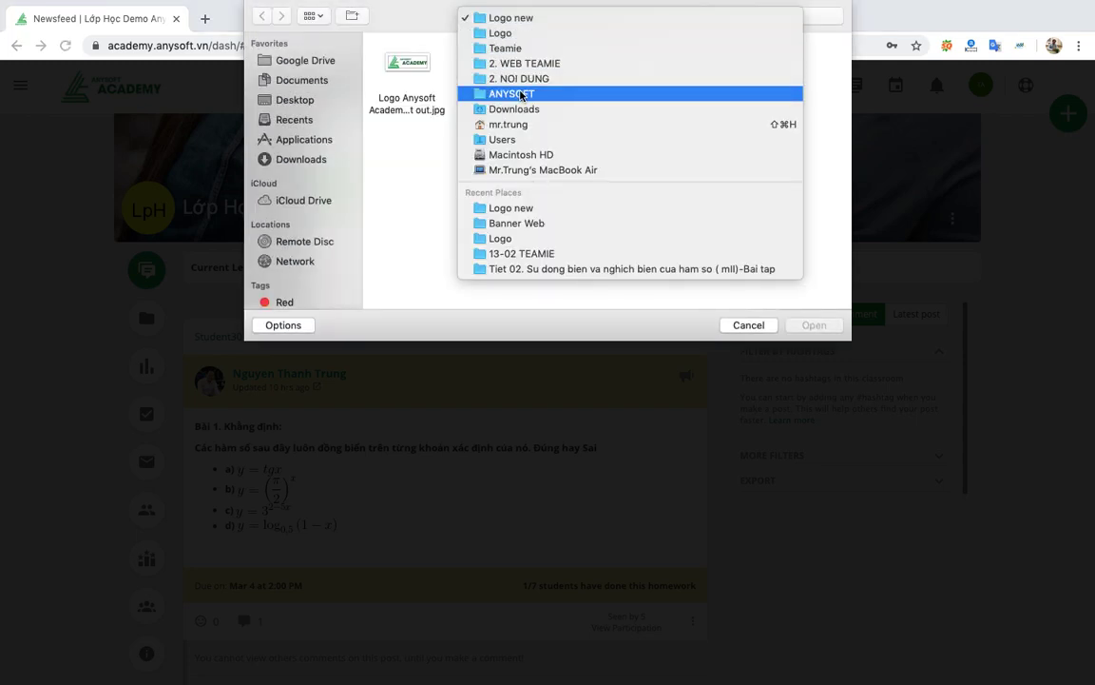
click(520, 93)
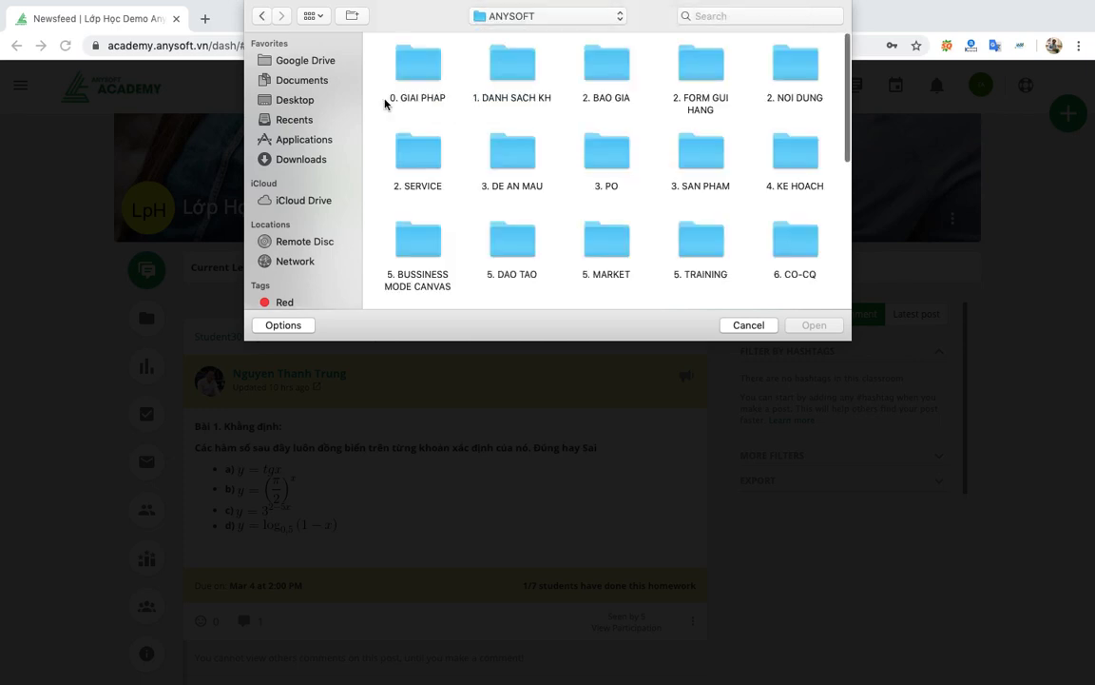
click(308, 163)
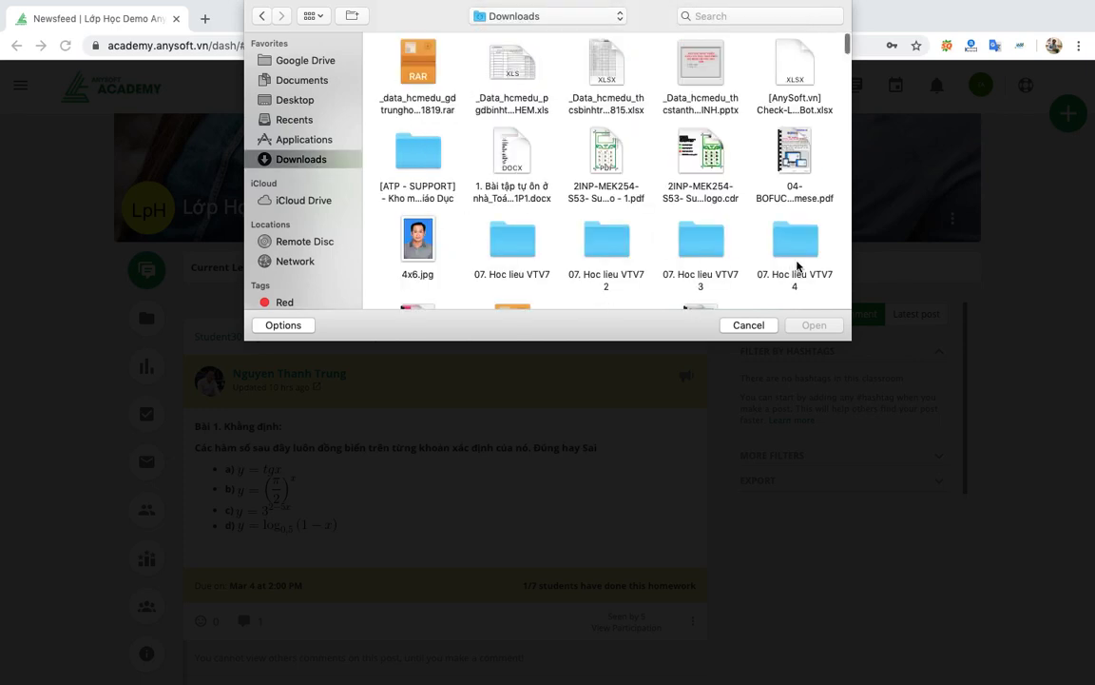
double_click(799, 245)
double_click(408, 76)
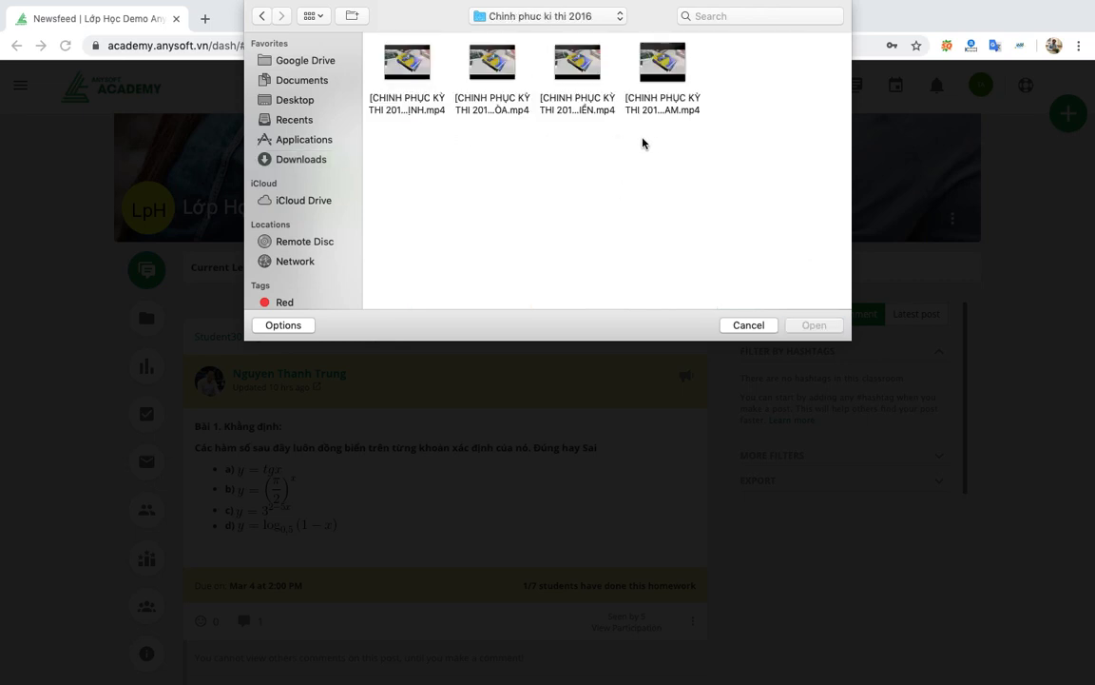
click(313, 16)
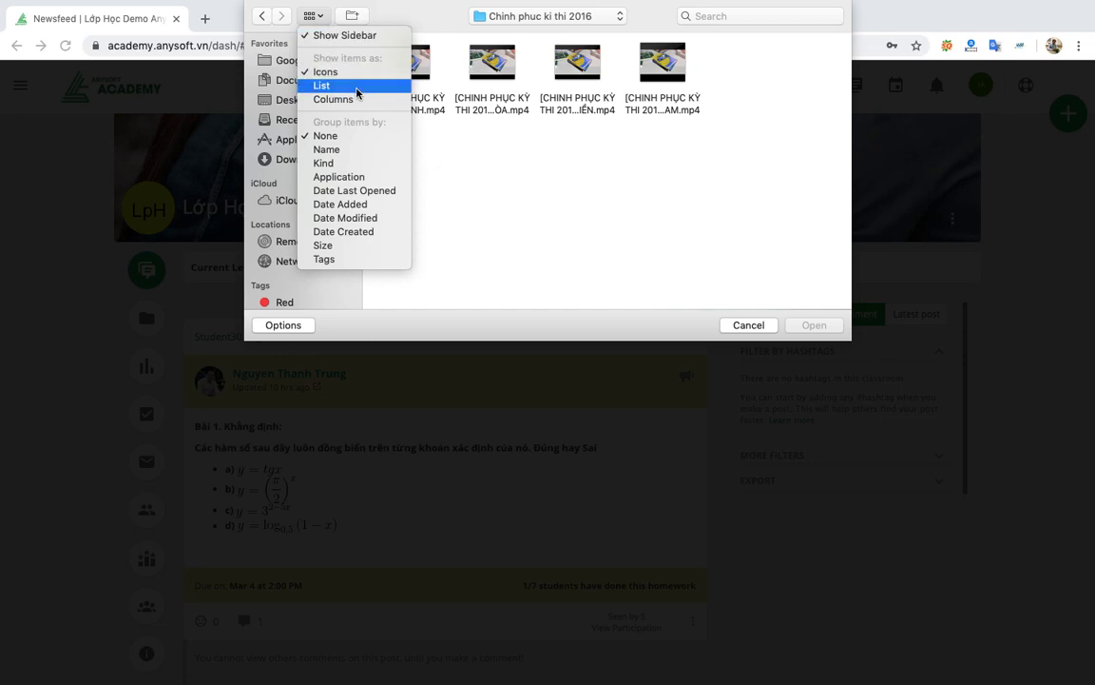
click(354, 85)
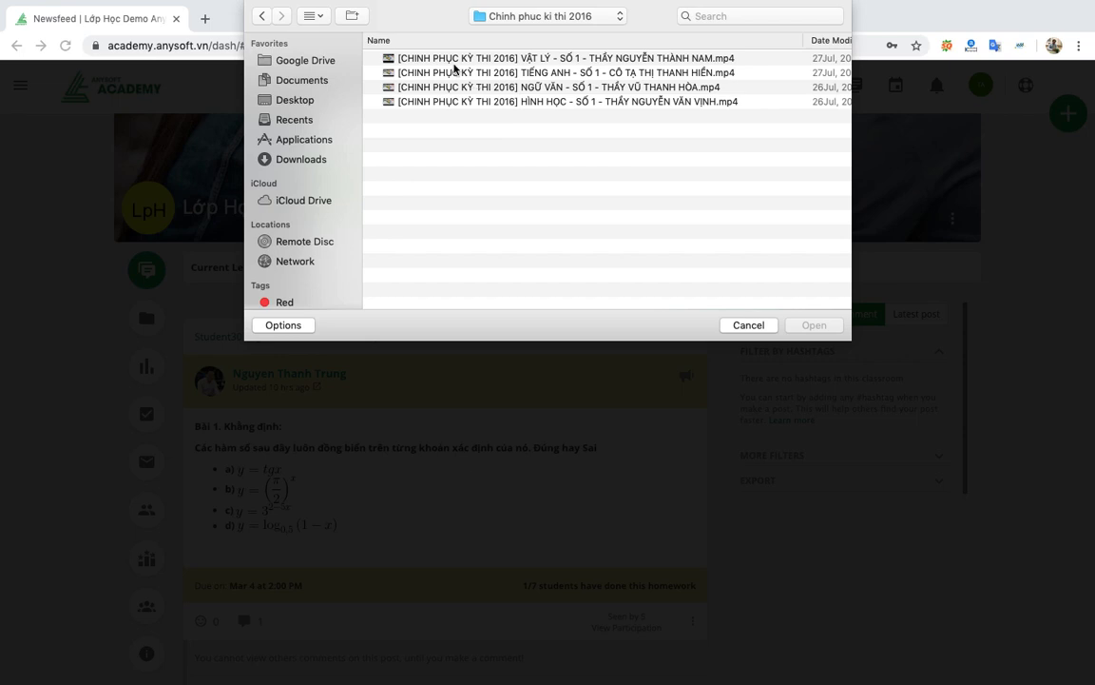
Attach Số 9 - vua Lý Thái Tổ.mp4 from Downloads > 07. Hoc lieu VTV7 3 > Hoc lich su that tuyet.
click(511, 16)
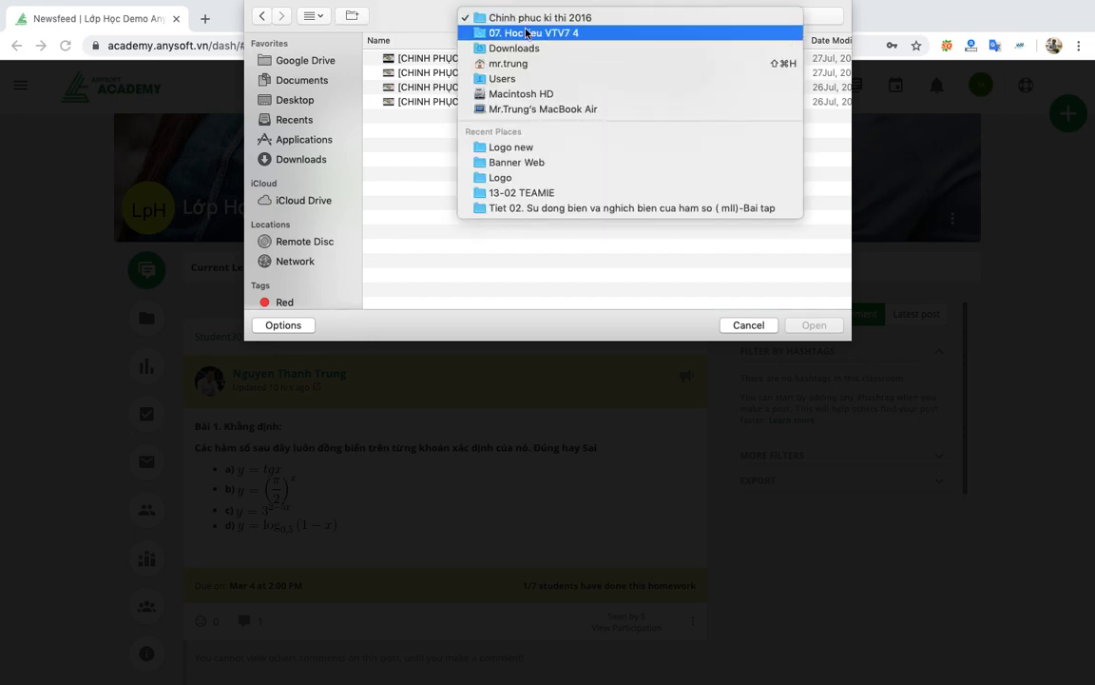
click(318, 163)
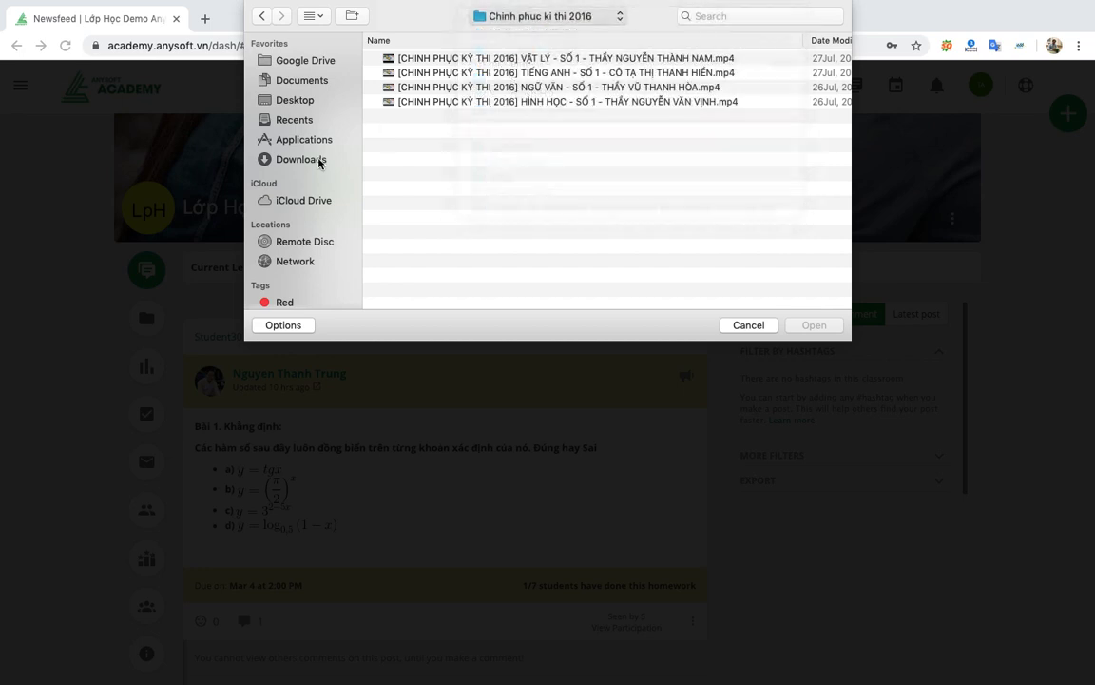
click(318, 160)
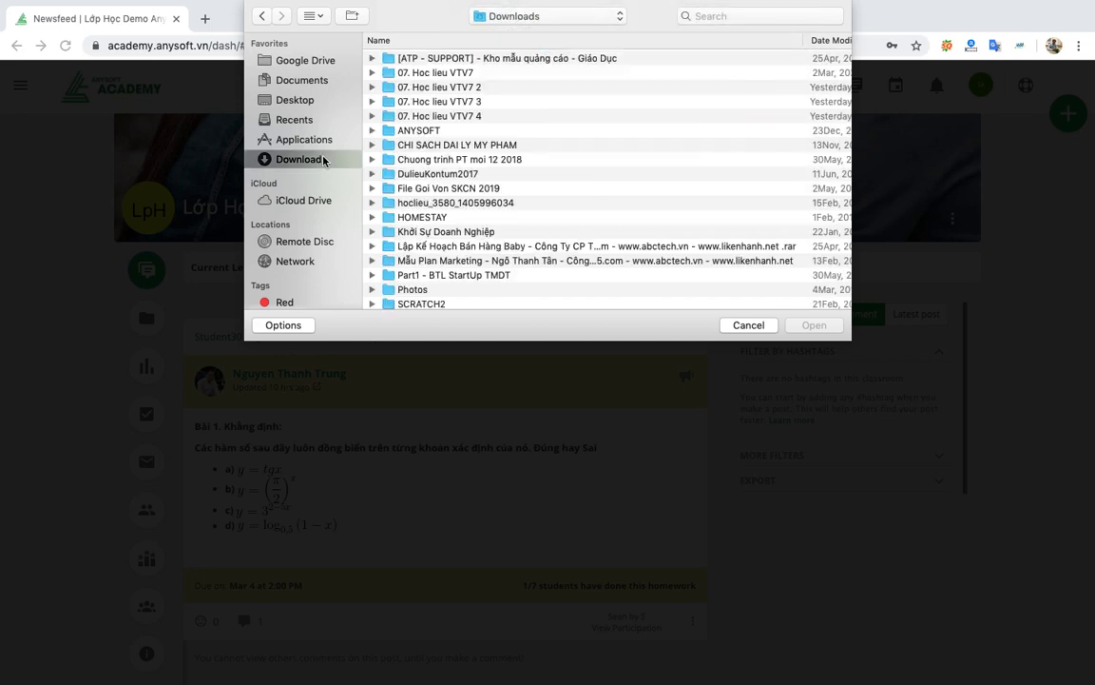
double_click(463, 103)
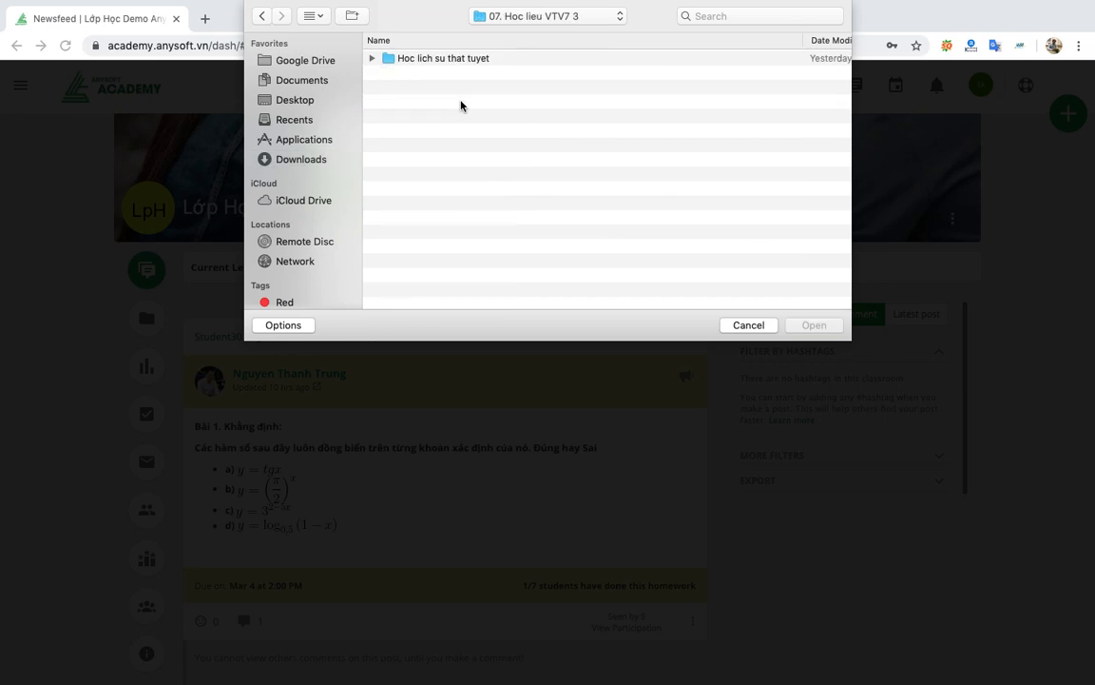
click(456, 61)
double_click(456, 61)
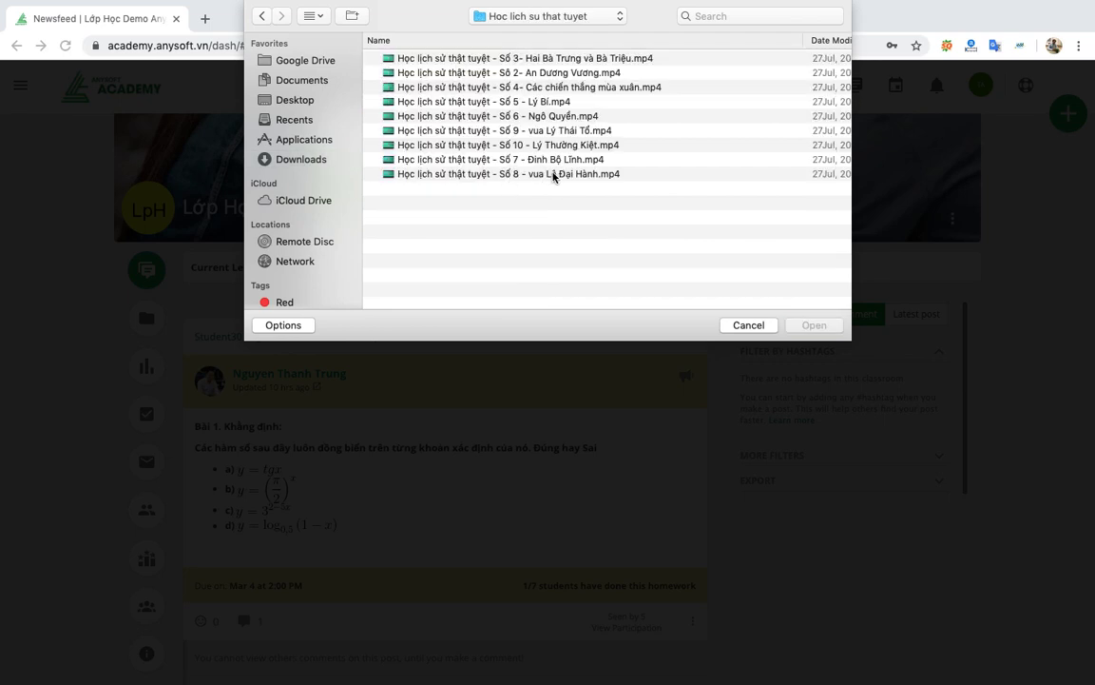
click(591, 130)
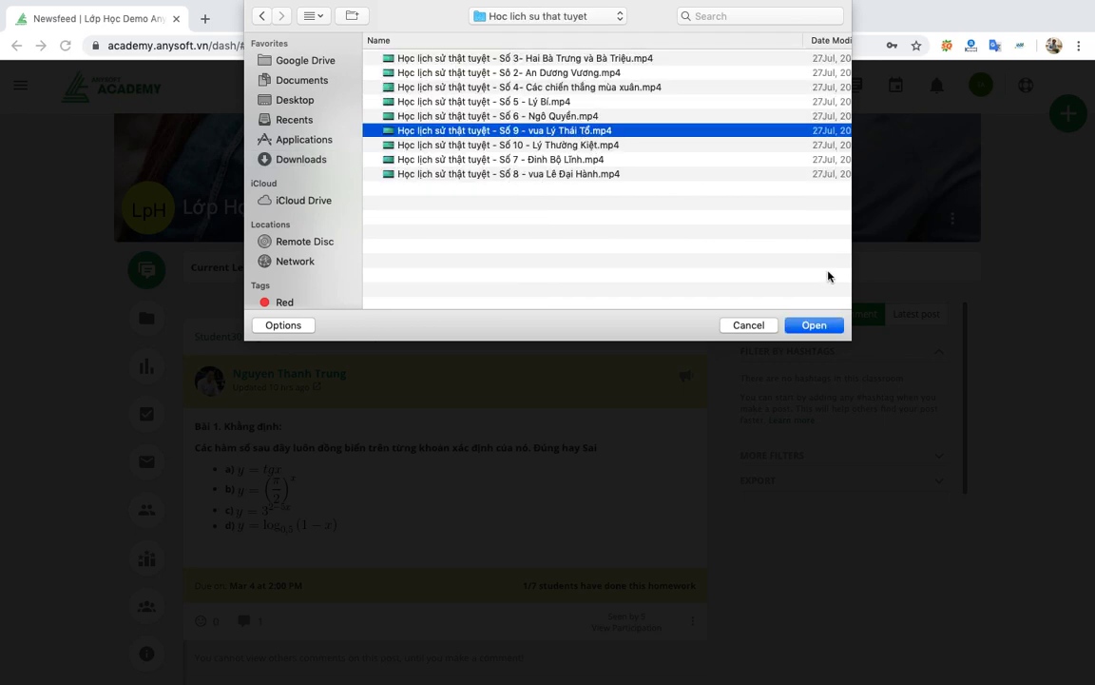
click(814, 325)
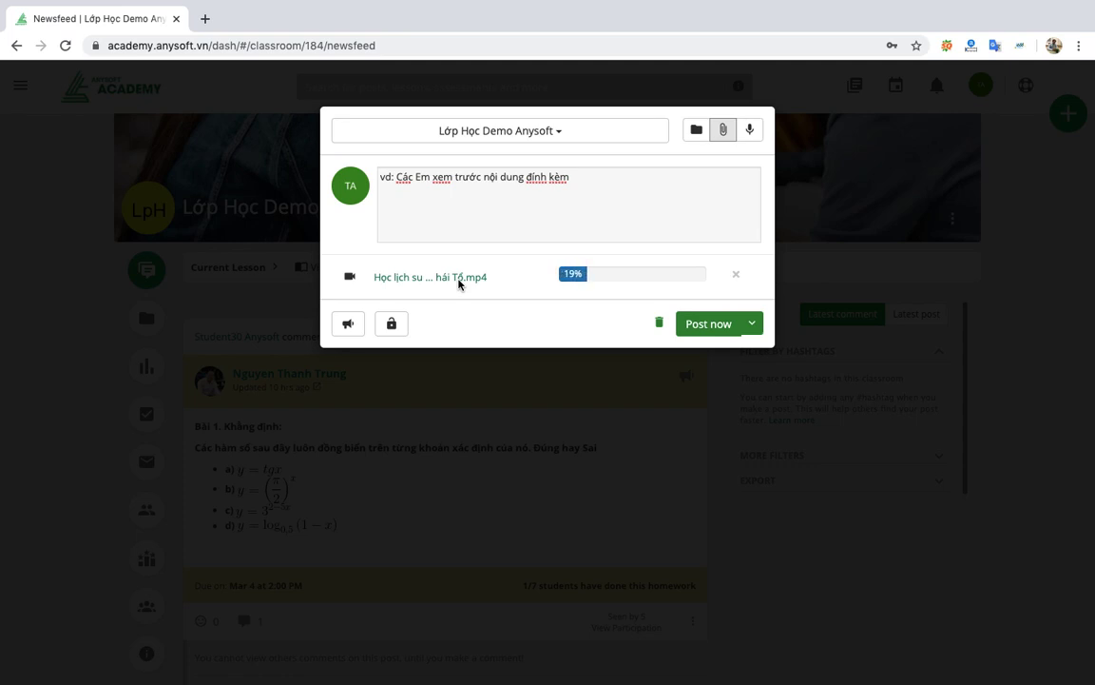
Append 'trước khi vào lớp' to the post text and publish it once the video upload finishes.
click(595, 184)
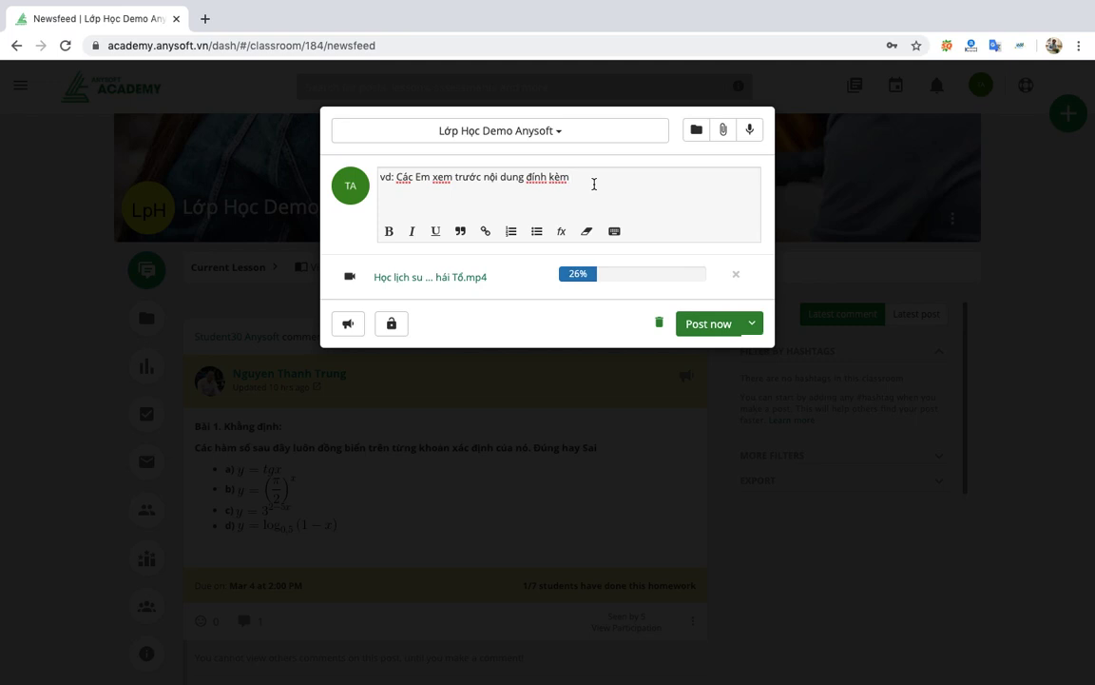
text(trước khi và)
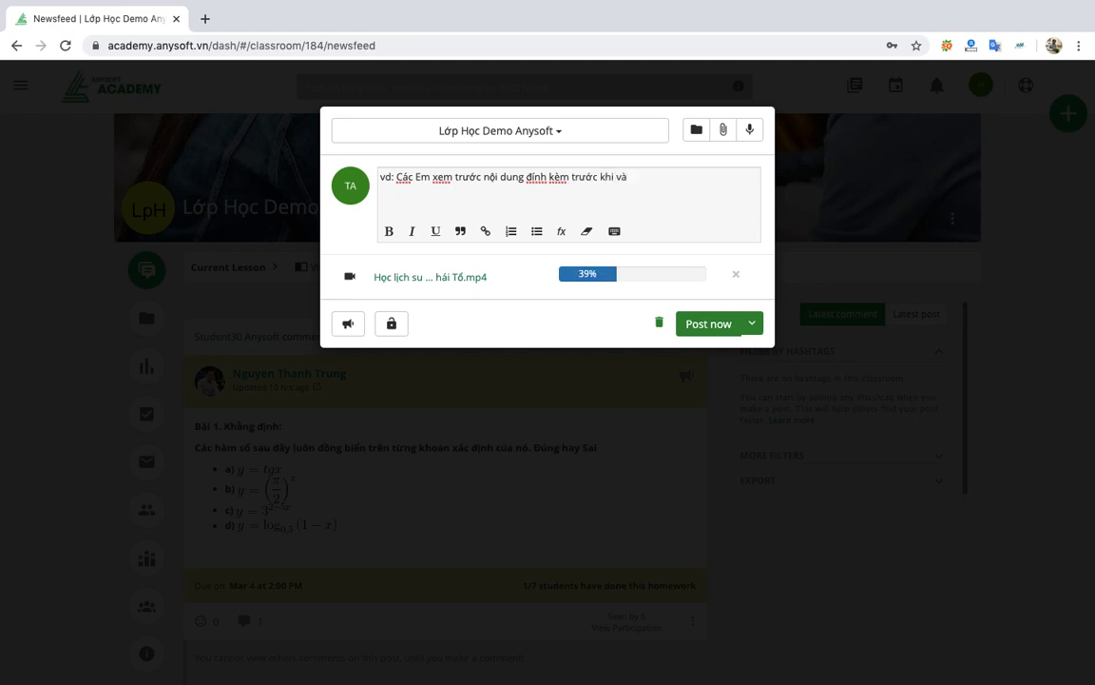
text(o lớp)
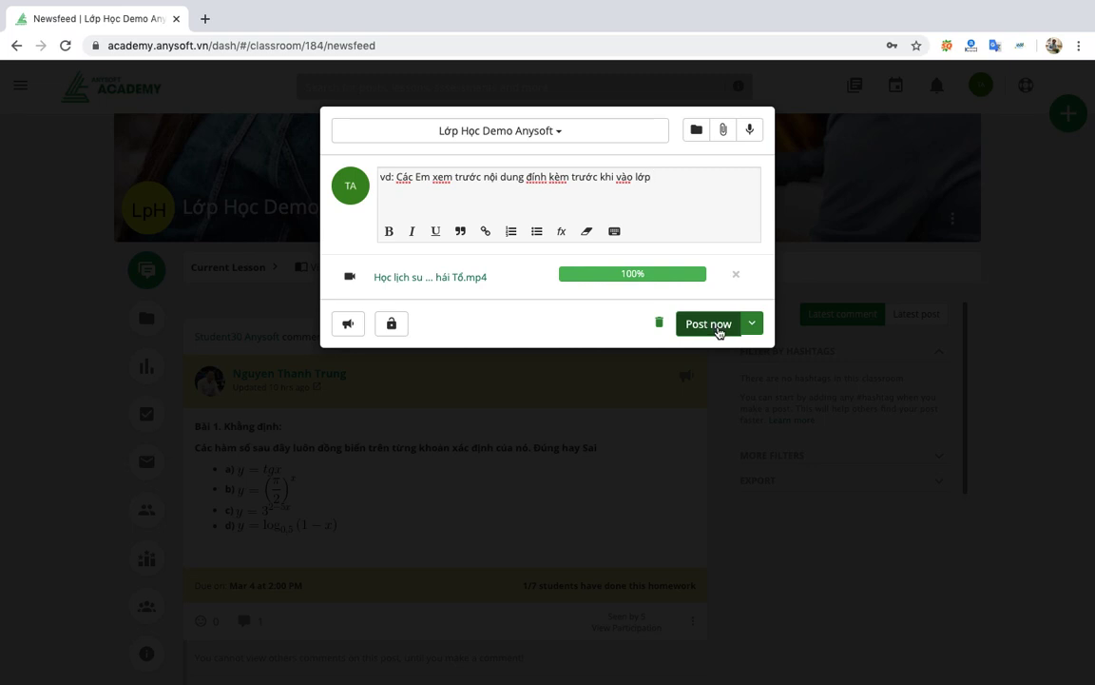
click(719, 327)
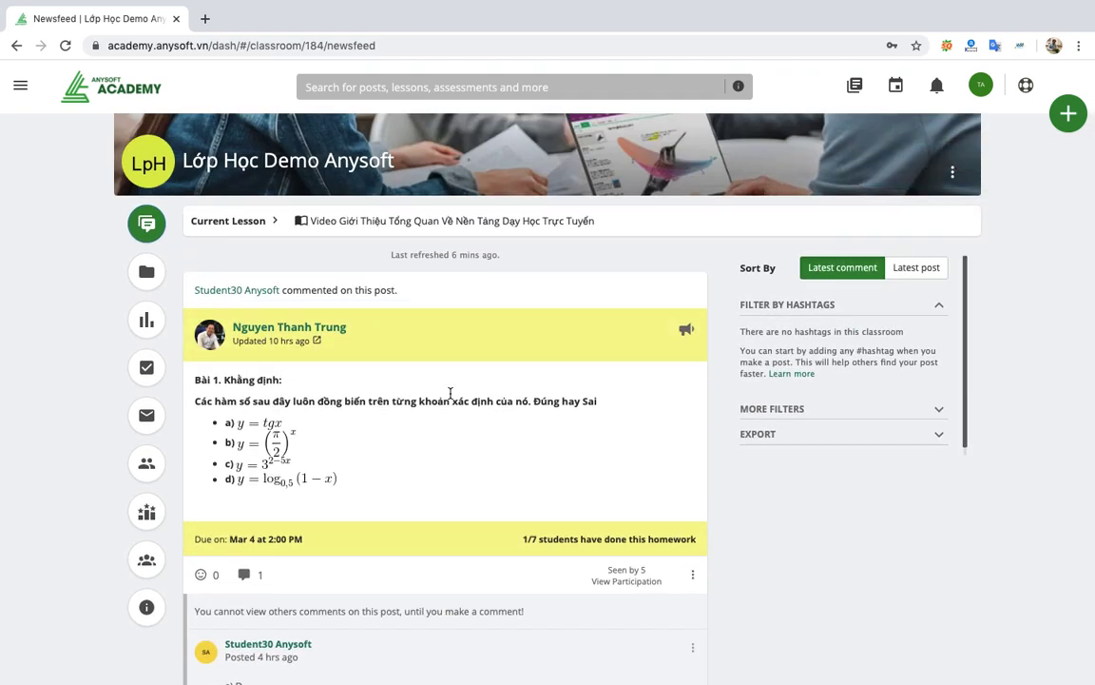
Scroll the newsfeed to watch the new post's video finish processing, then reach the homework comments.
scroll(451, 393, down, 1)
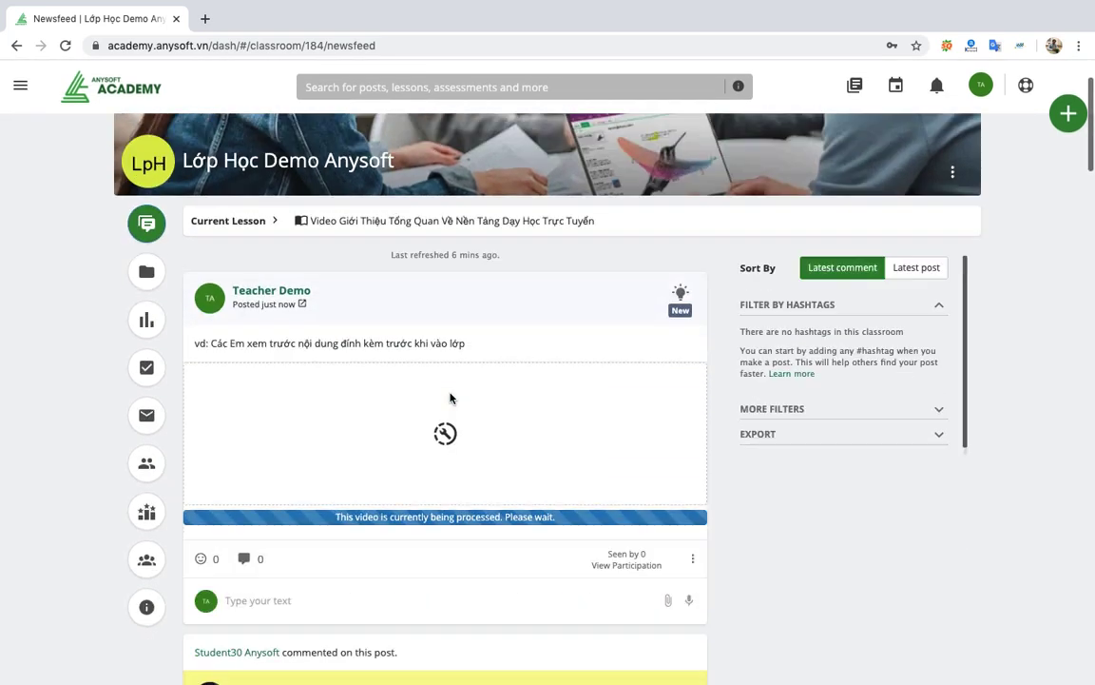
scroll(450, 398, up, 3)
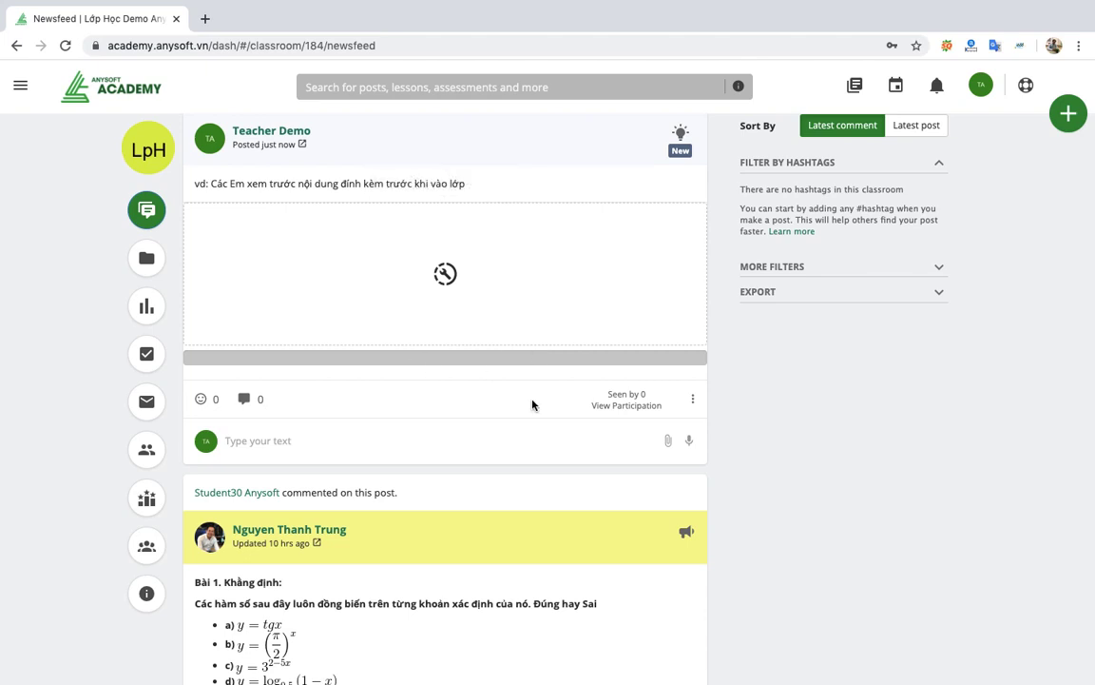
drag(190, 358, 494, 418)
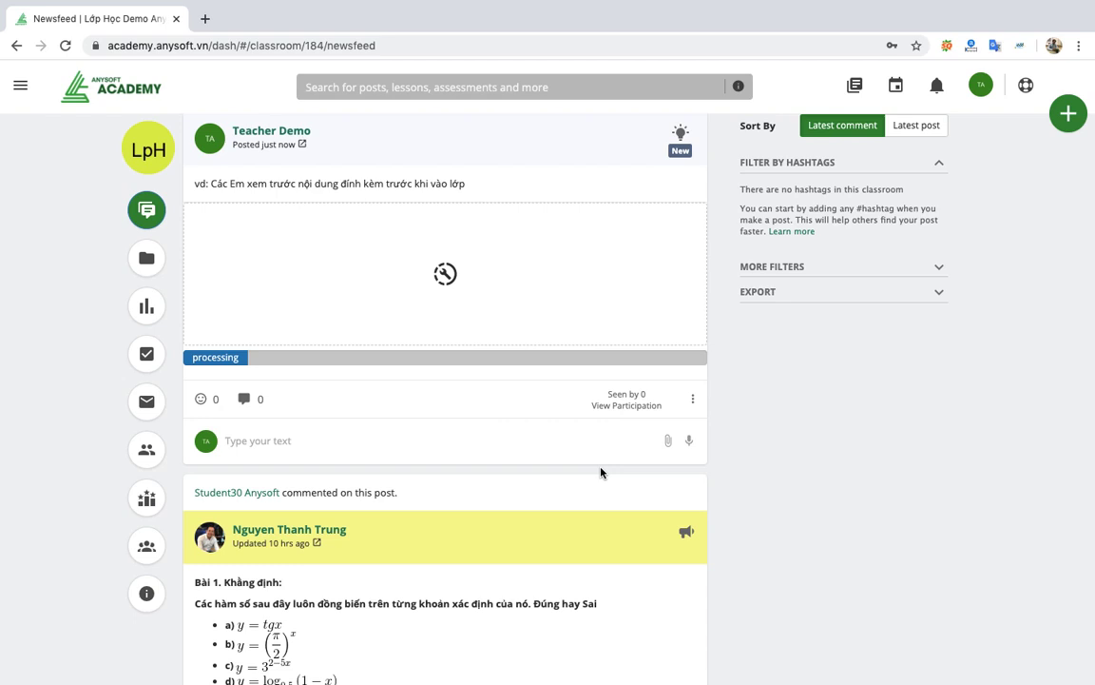
scroll(600, 473, down, 2)
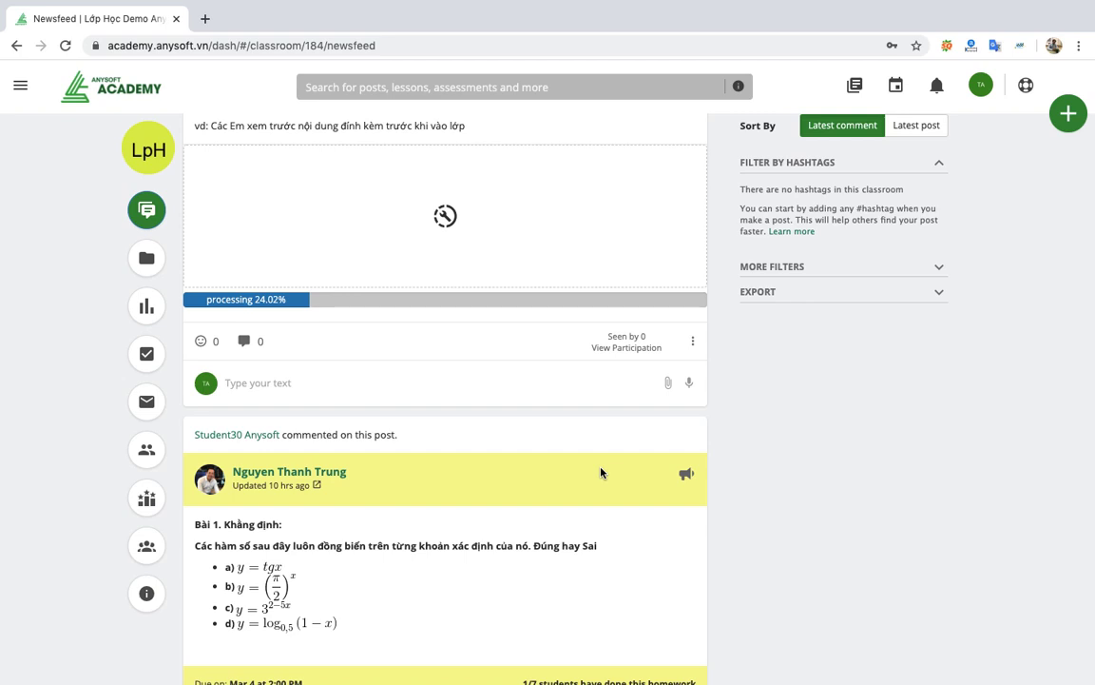
scroll(600, 473, down, 5)
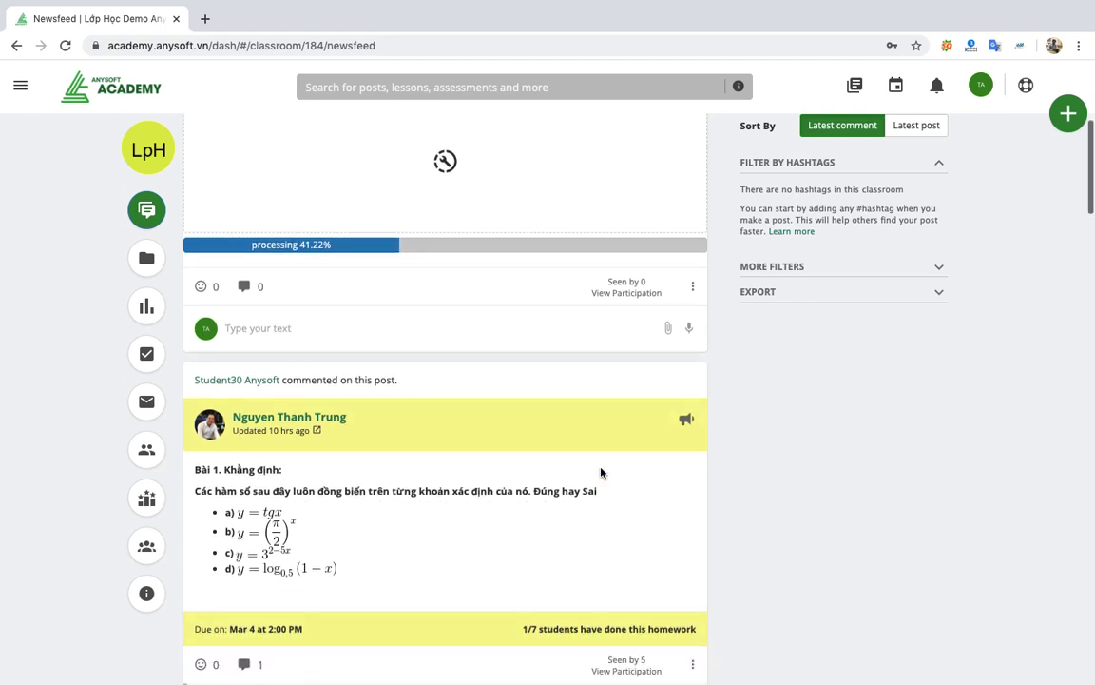
scroll(635, 500, up, 3)
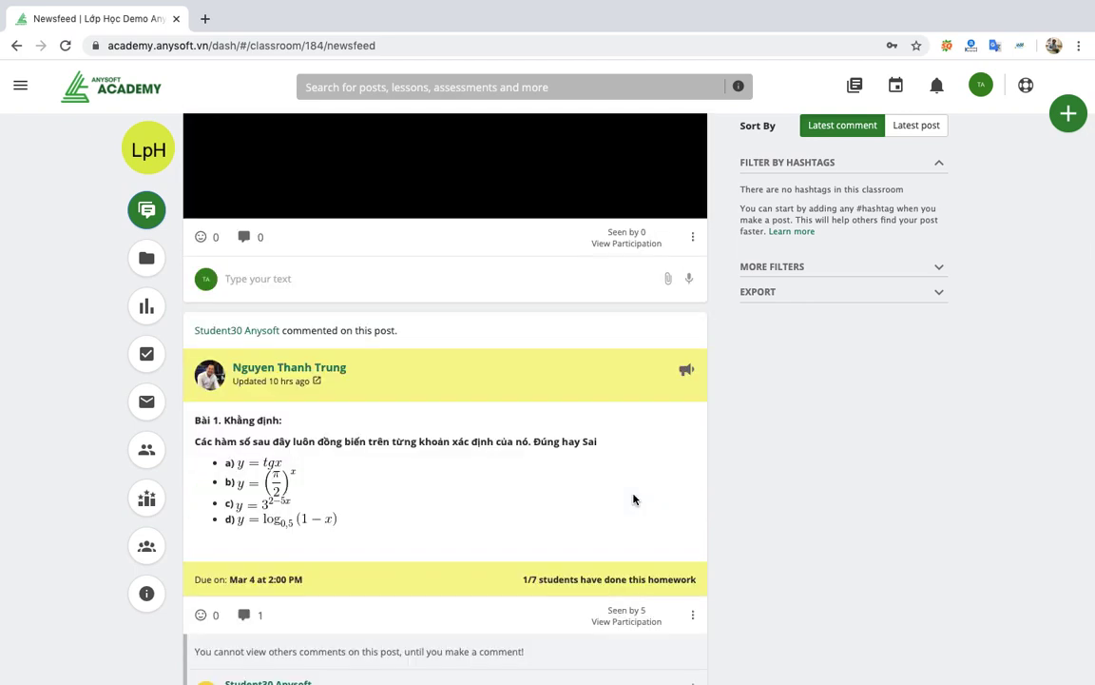
scroll(604, 390, up, 3)
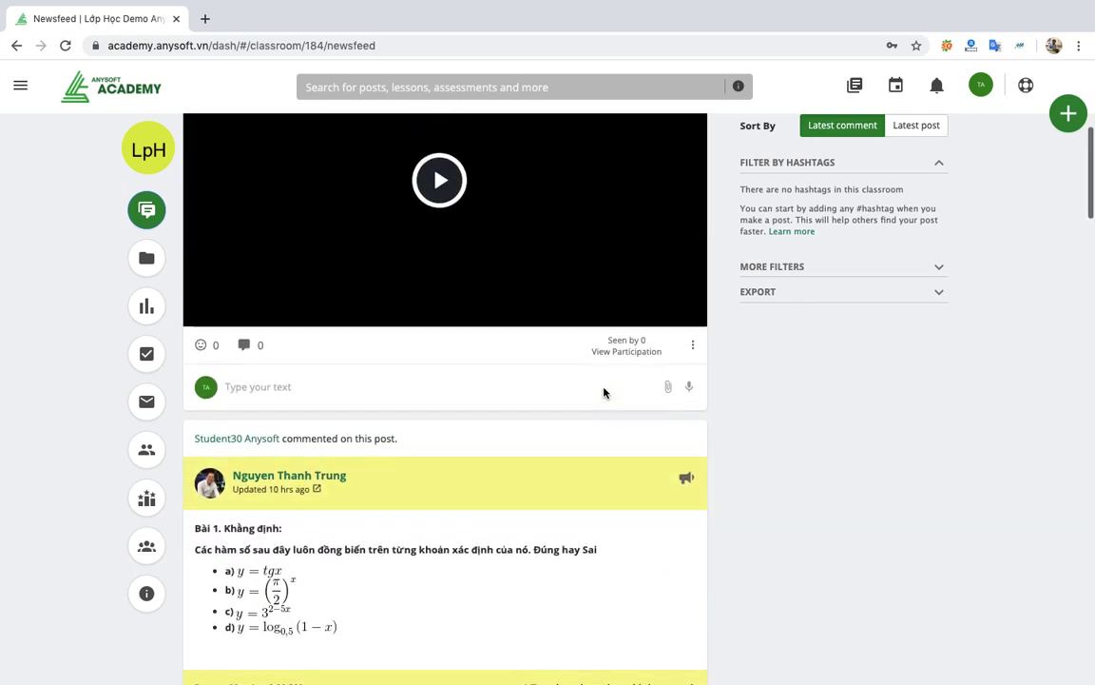
scroll(567, 501, down, 5)
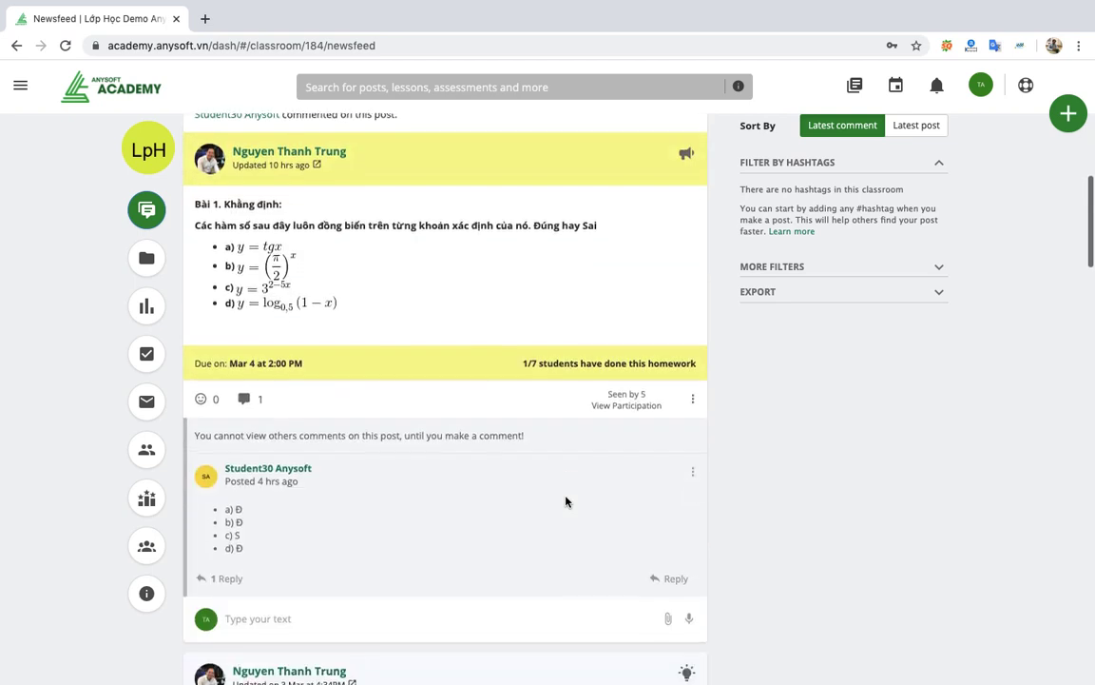
View the homework's participation list filtered to students, close it, and return to the newsfeed top.
click(631, 403)
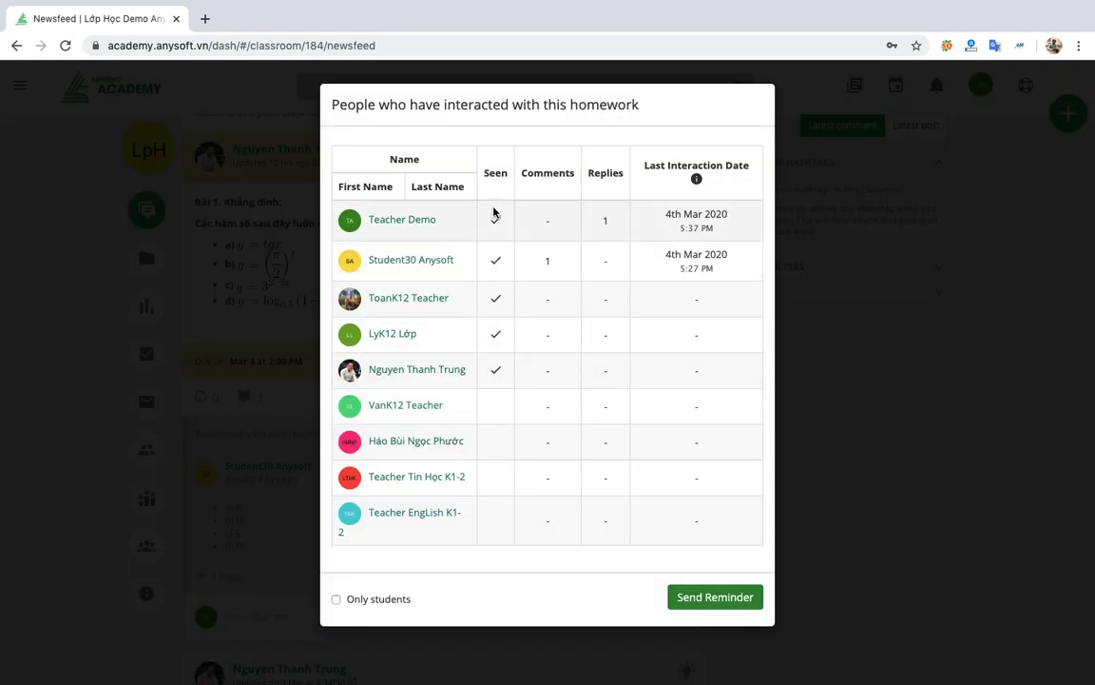
click(338, 598)
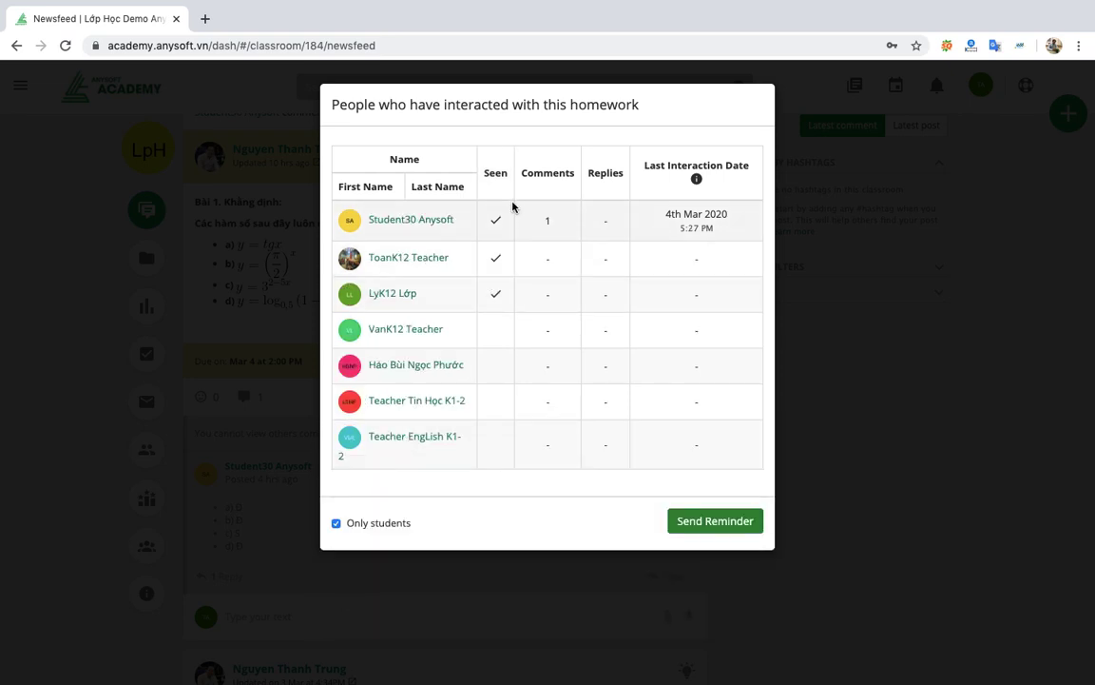
mouse_move(498, 241)
click(131, 472)
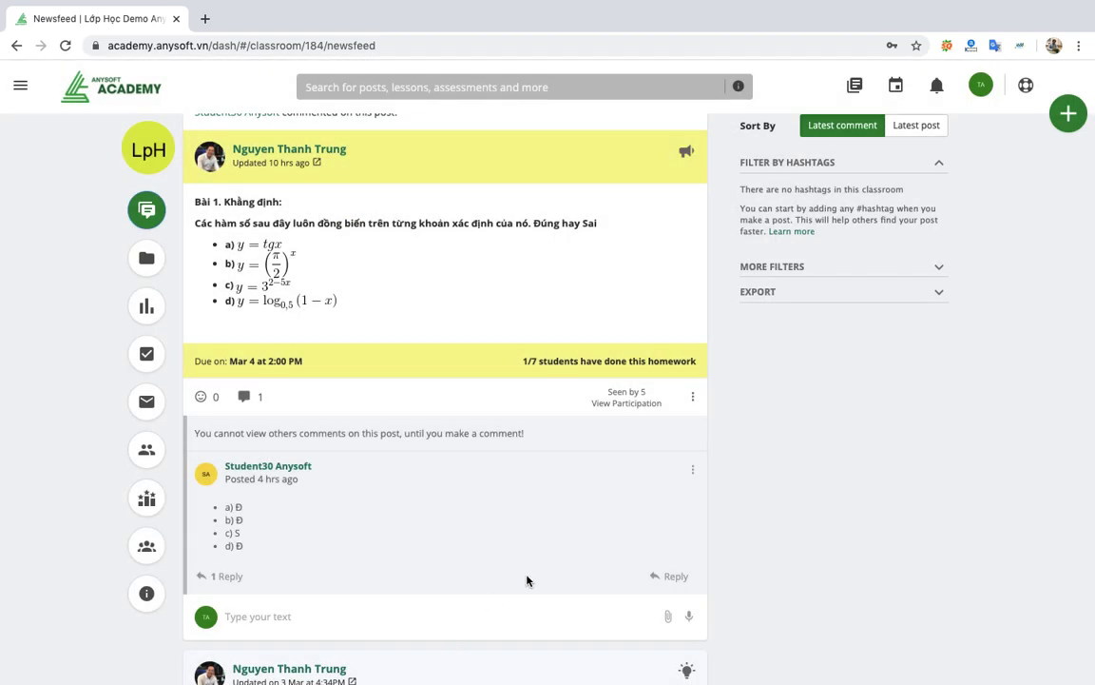
scroll(578, 574, up, 6)
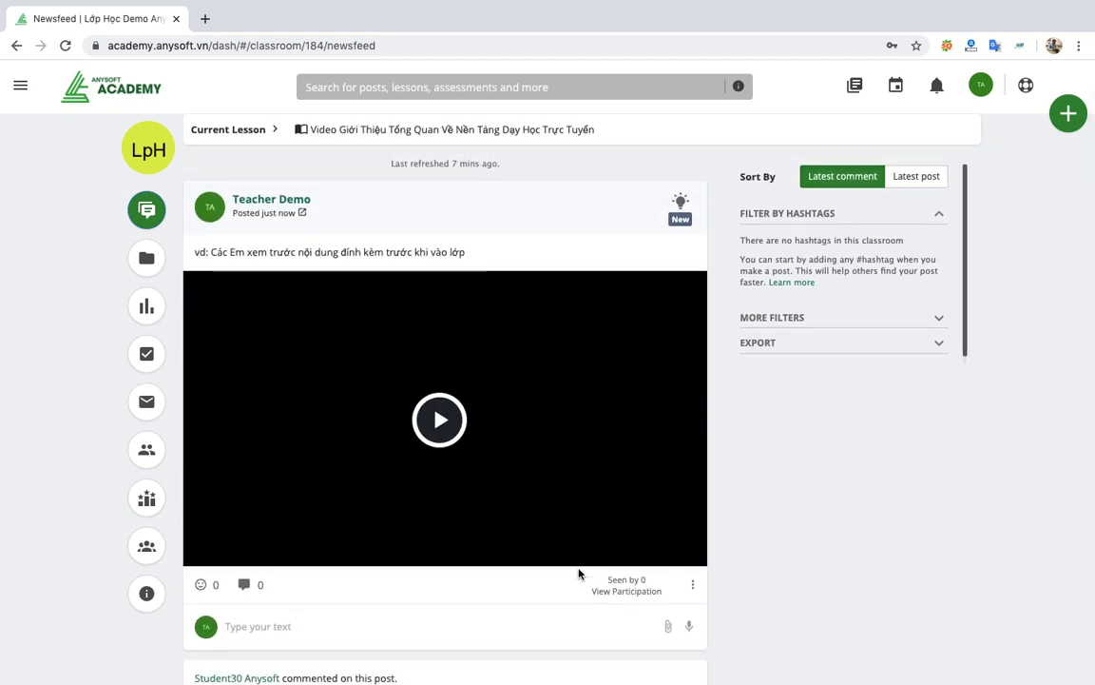
Start a new Question post and toggle its answer type between single and multiple choice.
click(1067, 115)
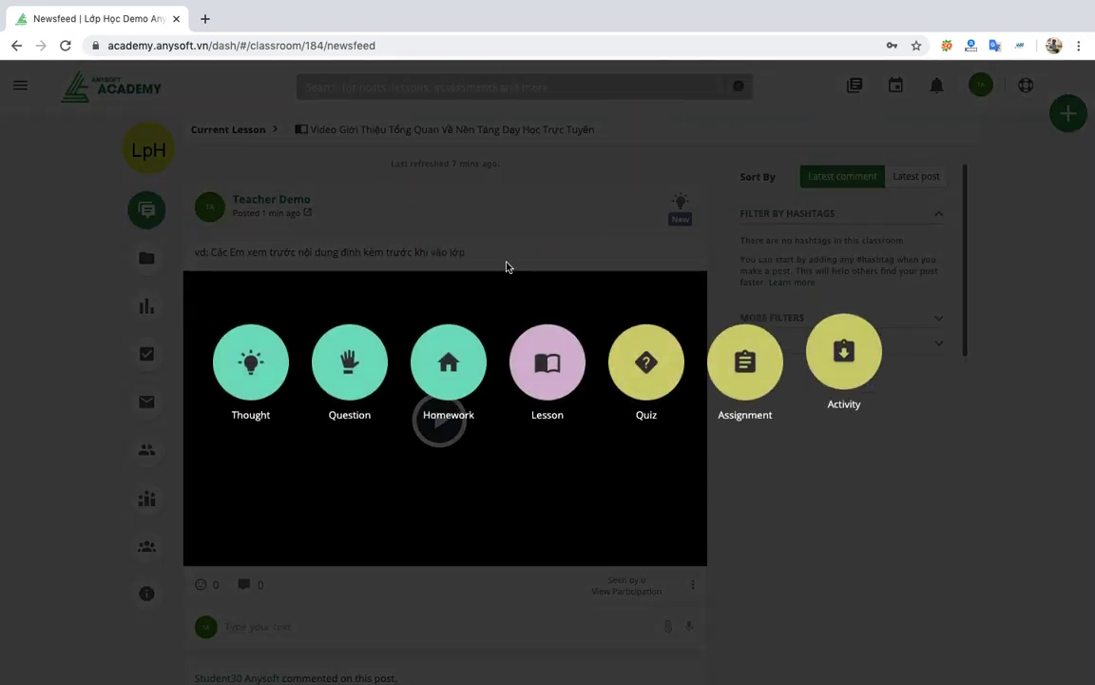
click(351, 361)
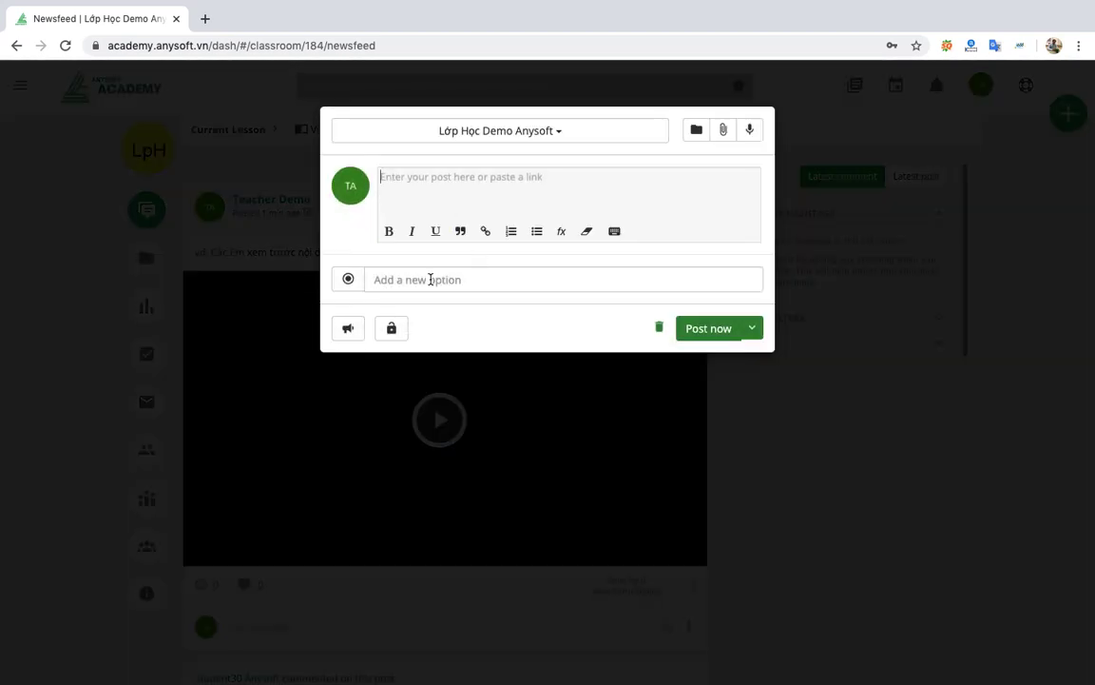
click(430, 279)
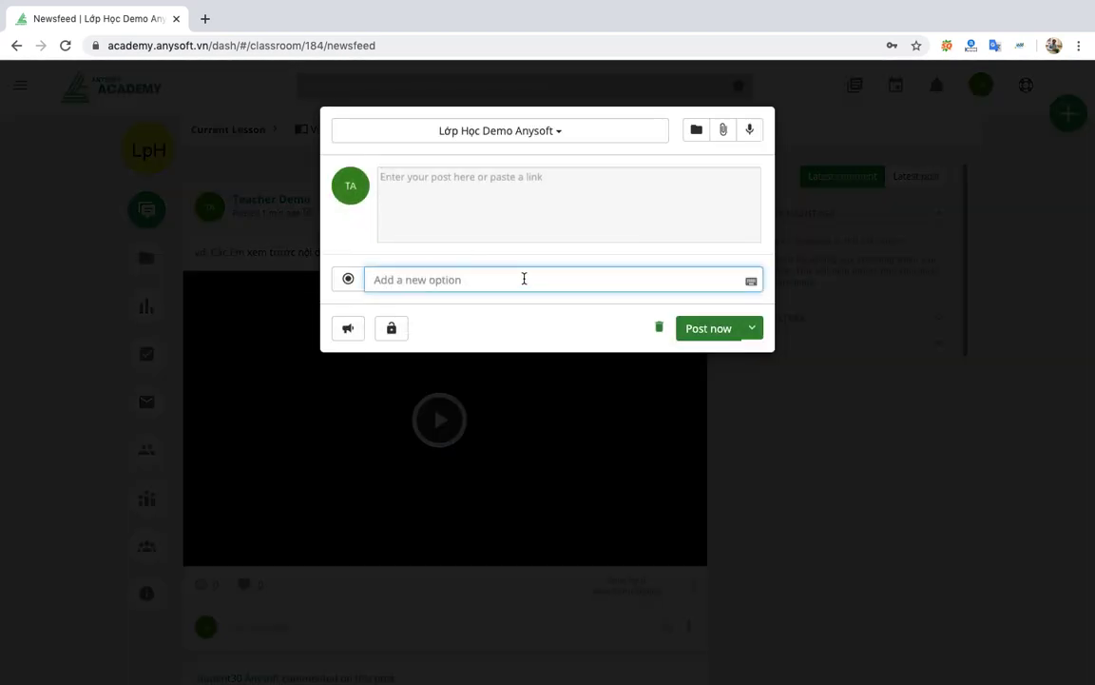
click(349, 283)
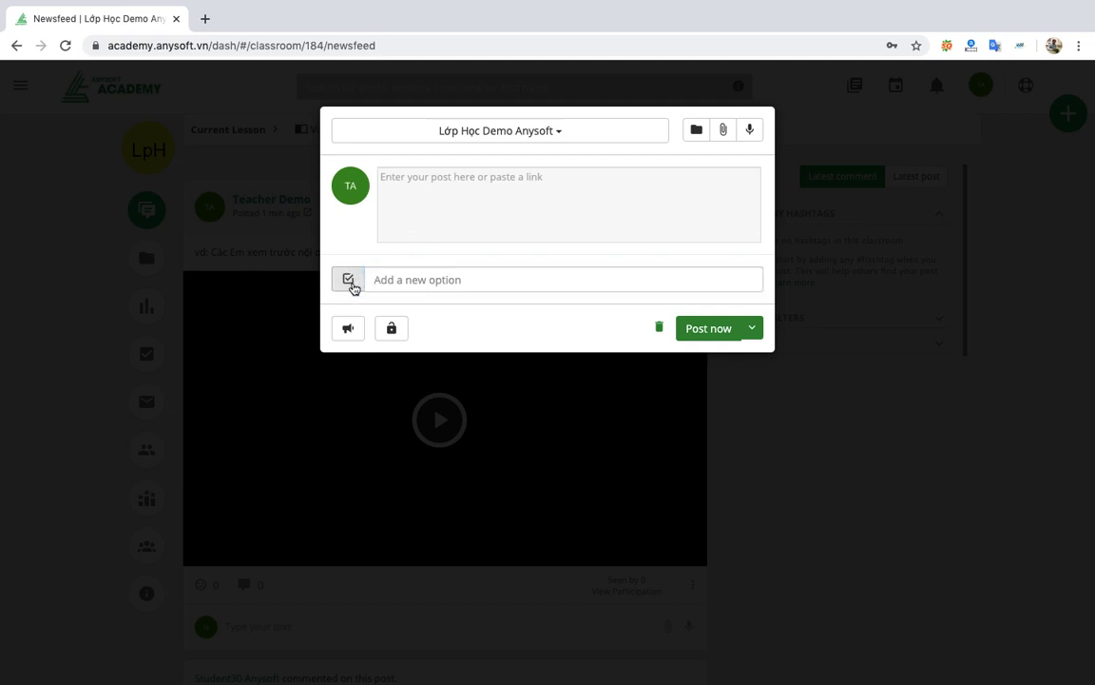
click(350, 284)
click(352, 285)
click(352, 286)
click(442, 277)
click(413, 280)
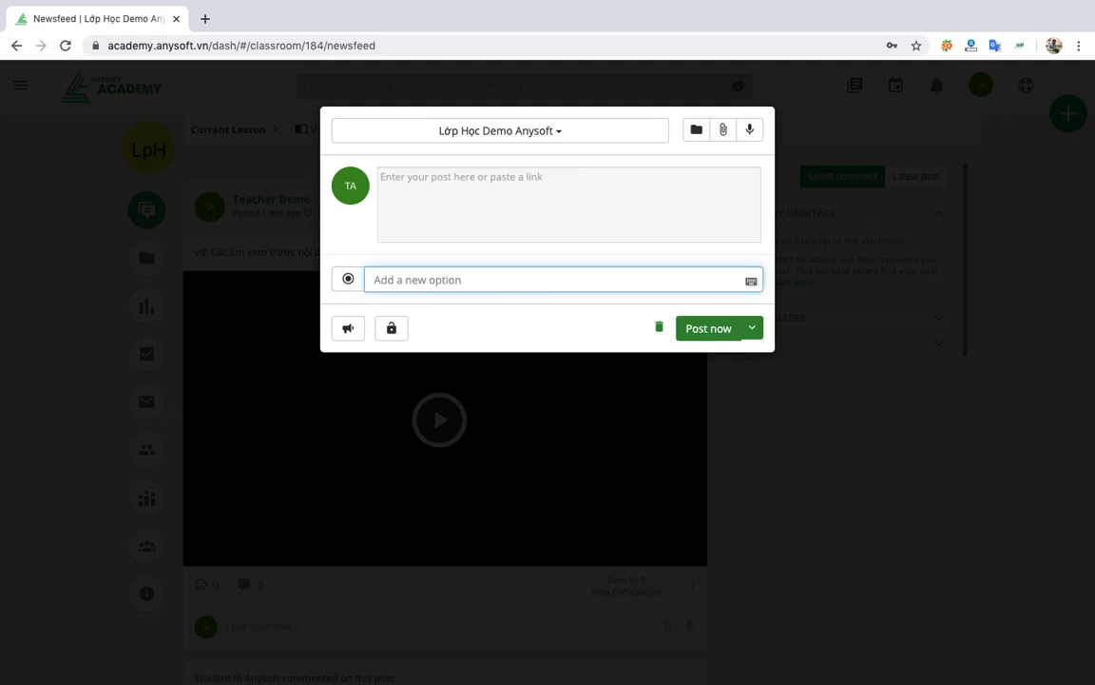
Add answer options test1 and test 2, then close the question composer.
text(te)
text(est)
text(1)
key(Return)
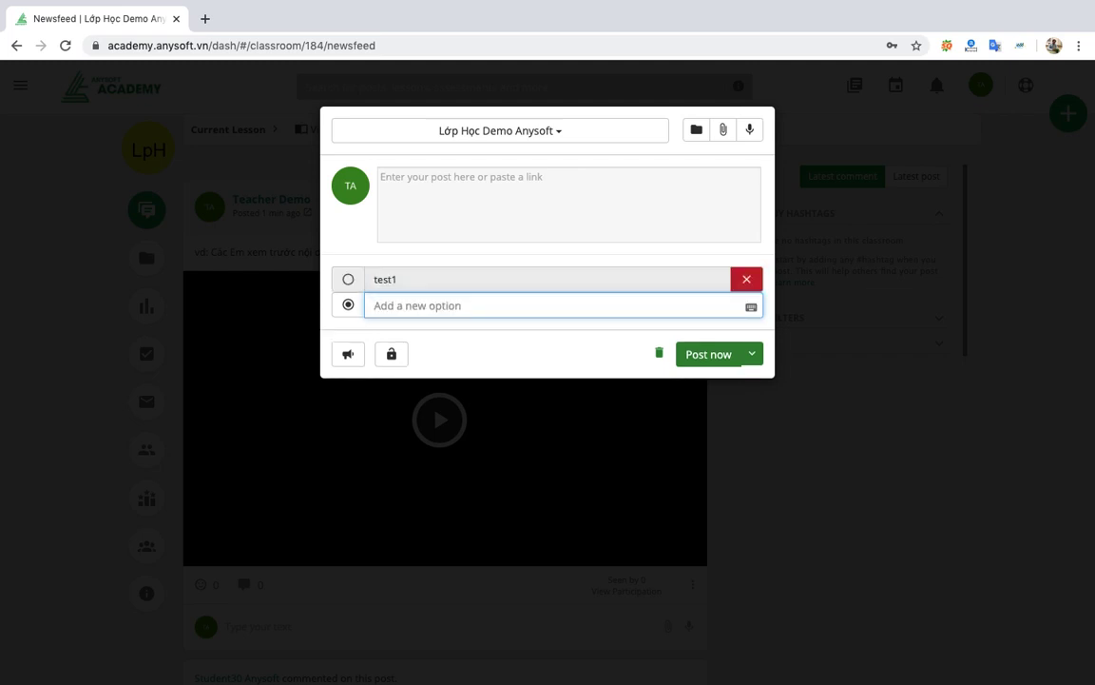
text(tết)
key(BackSpace)
text(st 2)
key(Return)
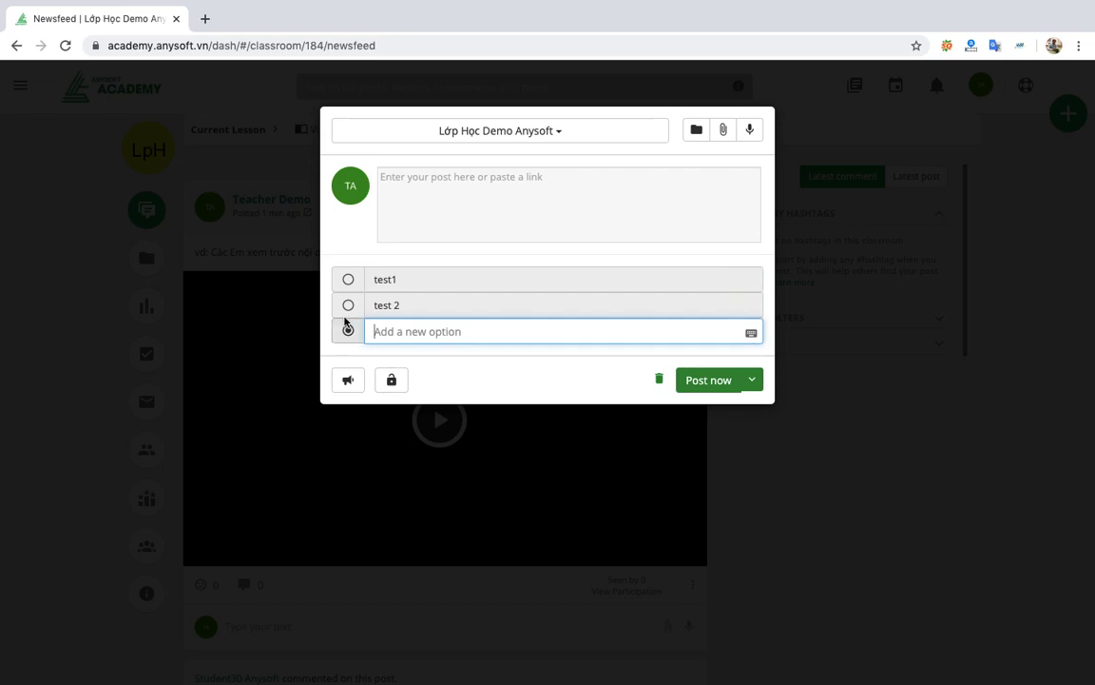
click(351, 305)
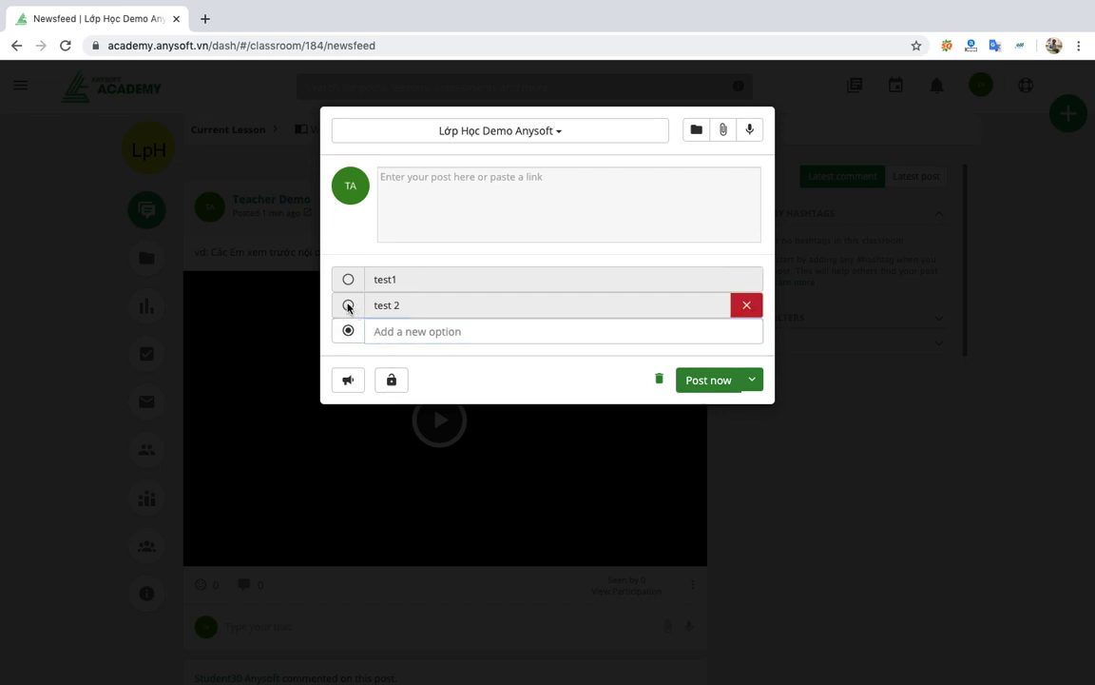
click(735, 327)
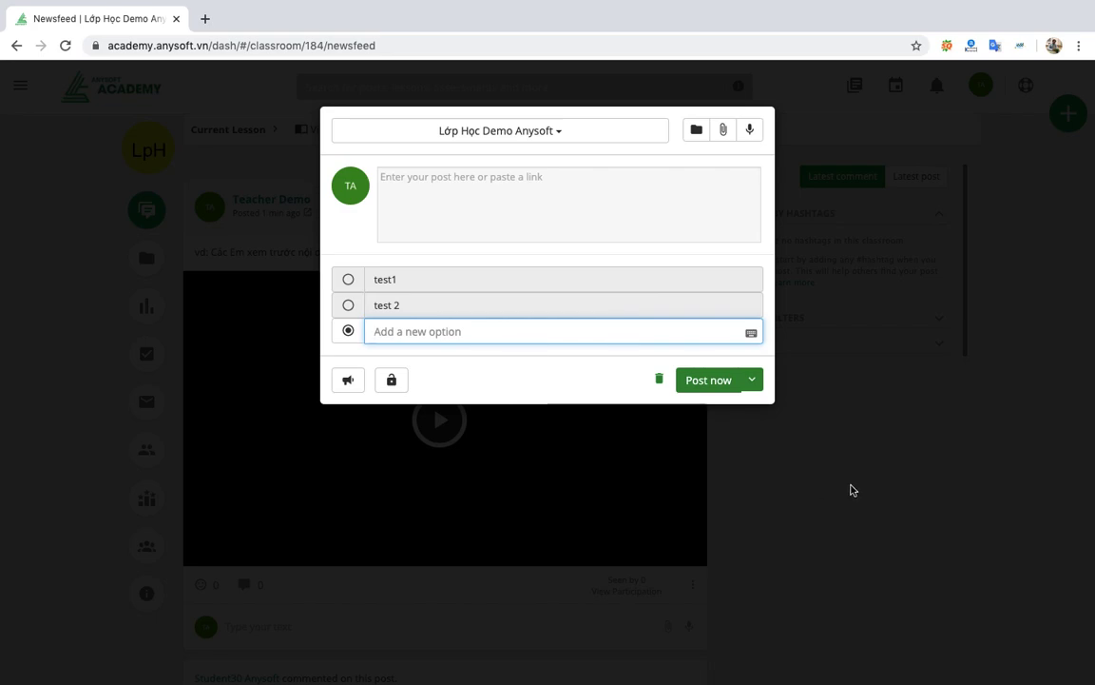
click(851, 489)
scroll(569, 490, down, 10)
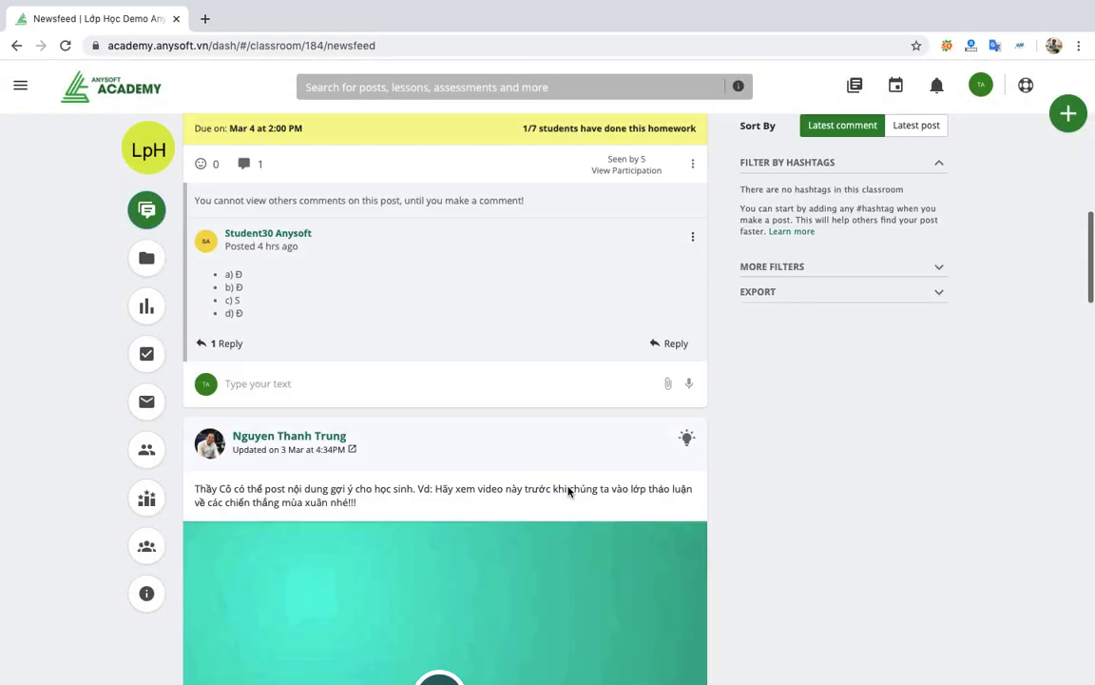
Start a new Homework post and dismiss the deadline guided tour.
scroll(569, 491, down, 12)
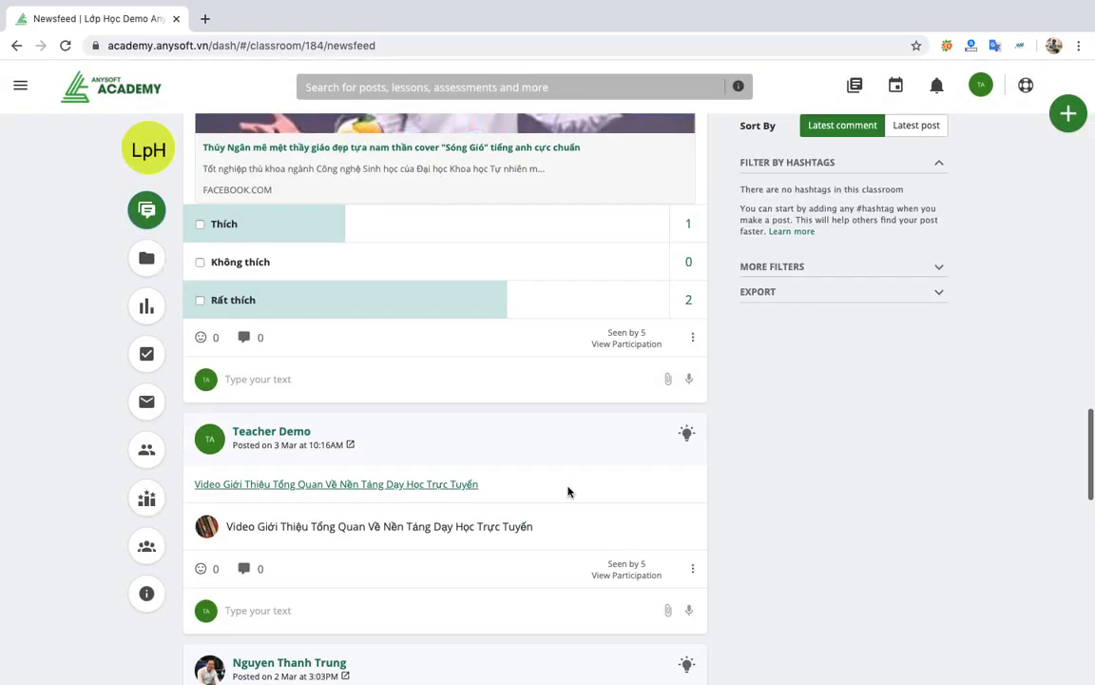
scroll(569, 491, up, 2)
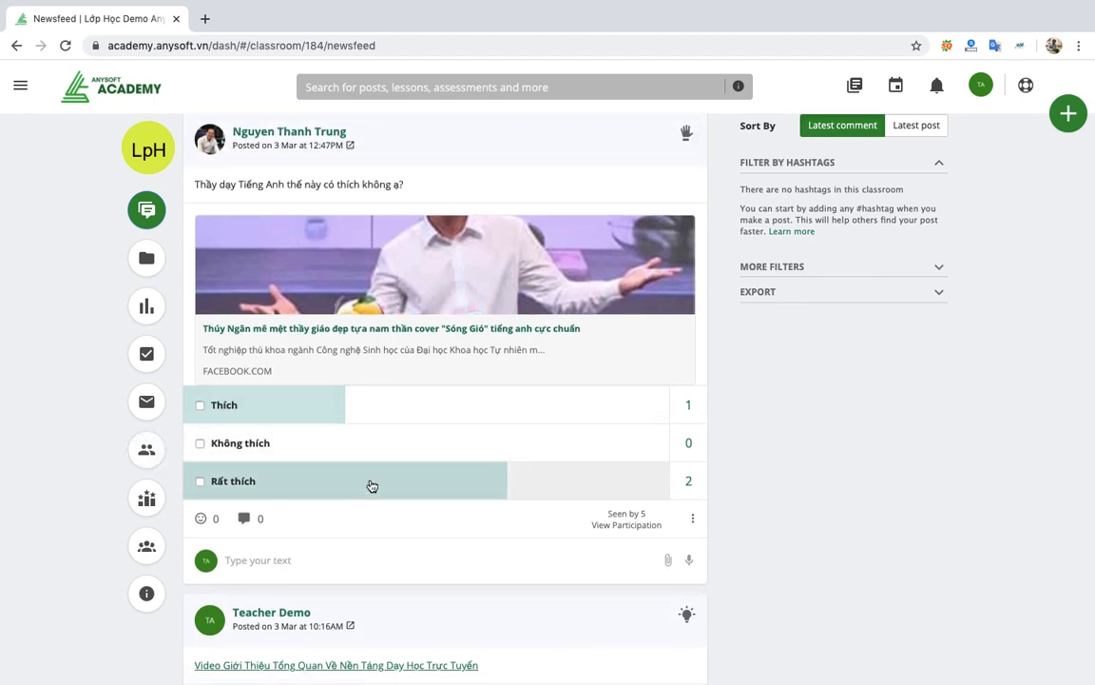
scroll(506, 484, down, 1)
scroll(506, 484, up, 4)
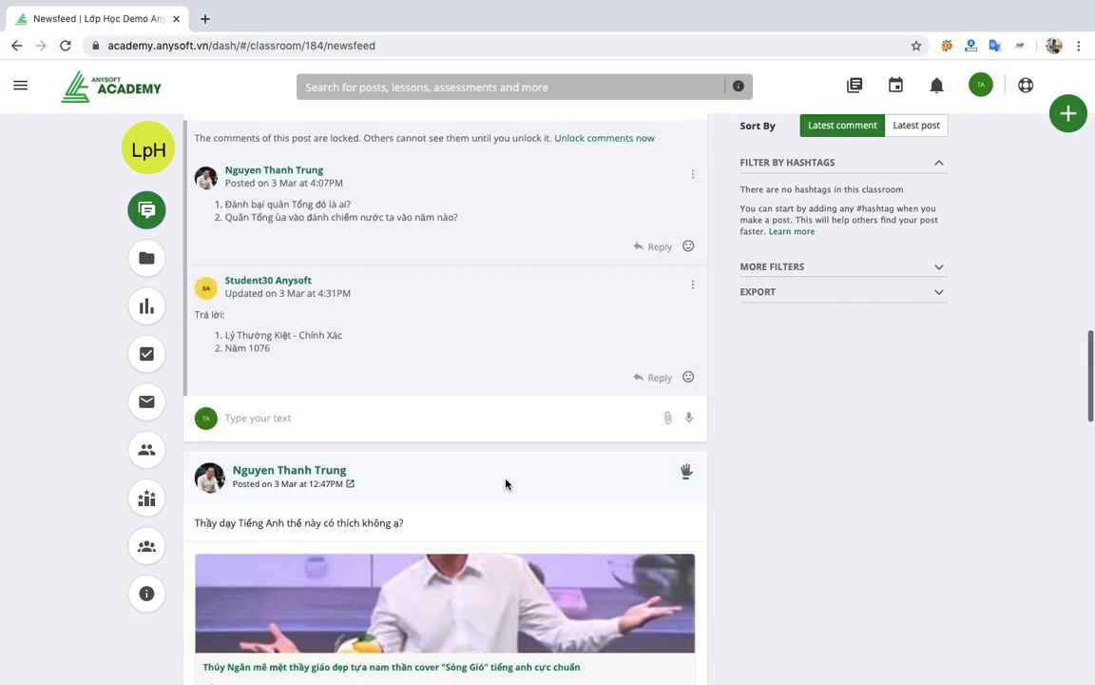
scroll(505, 484, up, 5)
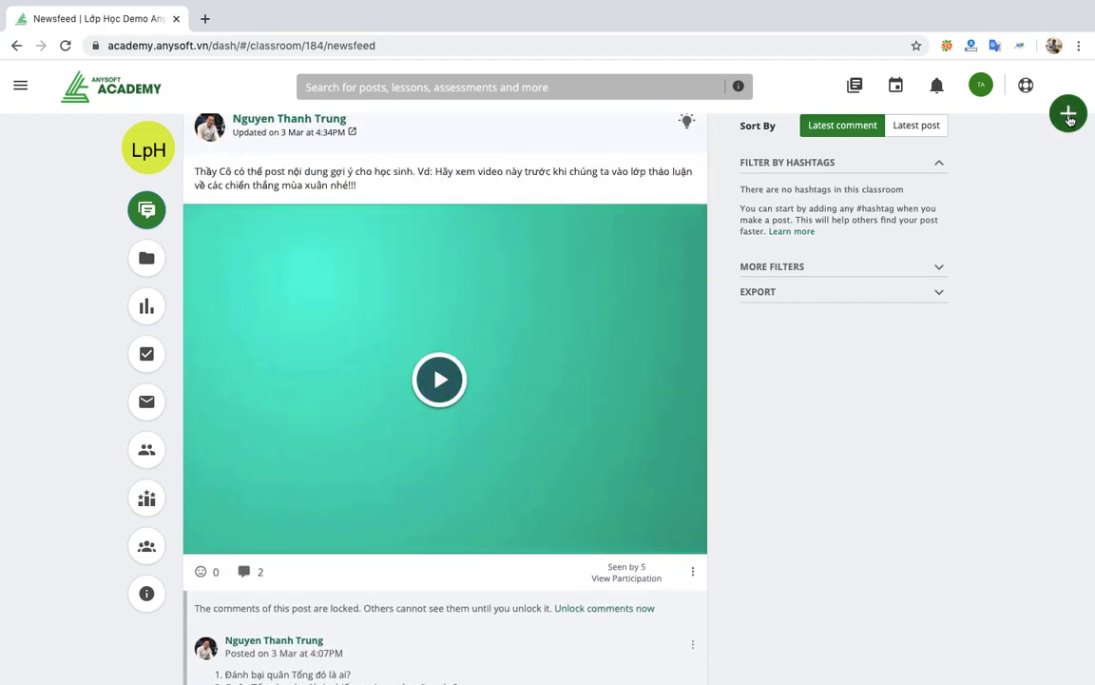
click(1069, 115)
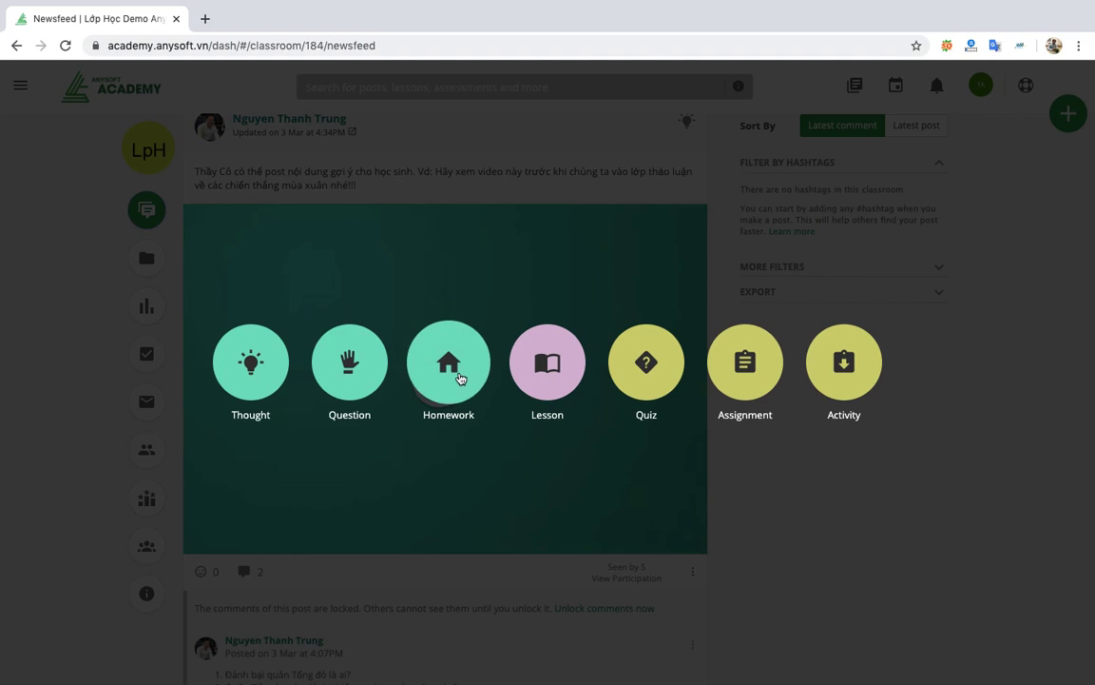
click(448, 366)
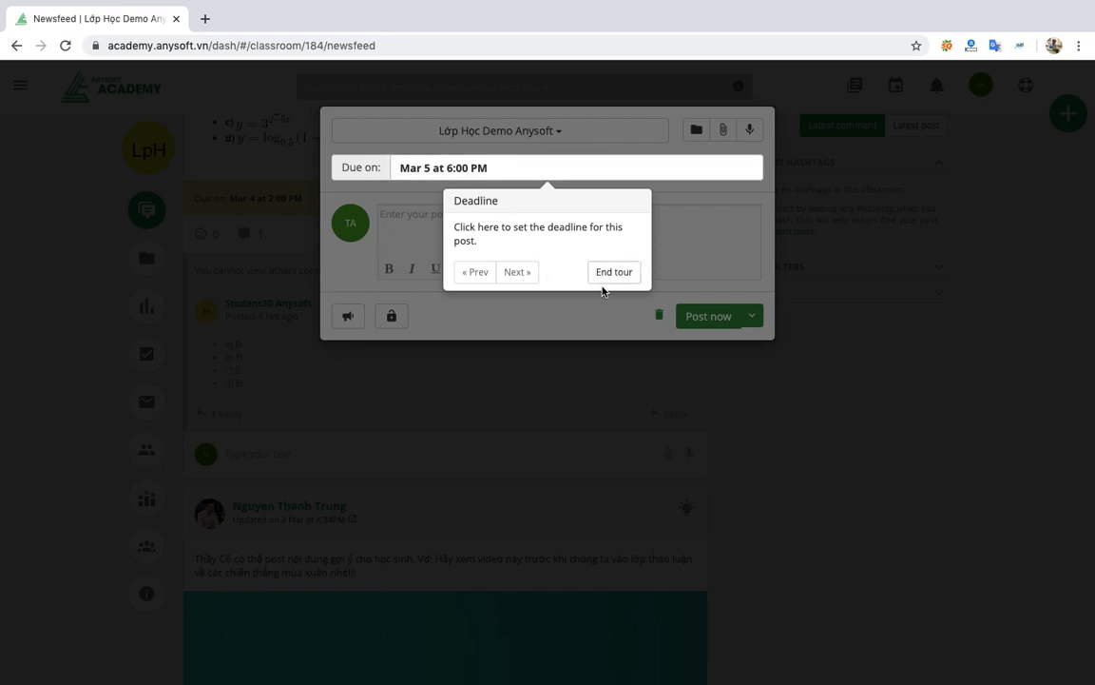
click(622, 275)
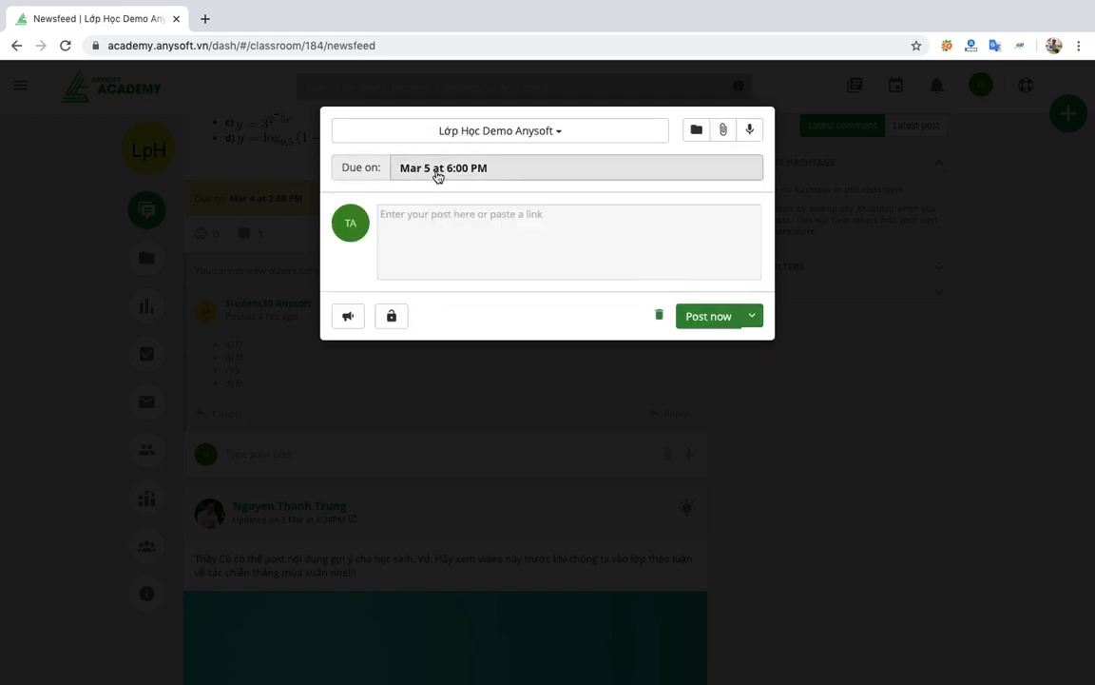
Set the homework's due date and time to Mar 5 at 5:00 PM.
click(438, 174)
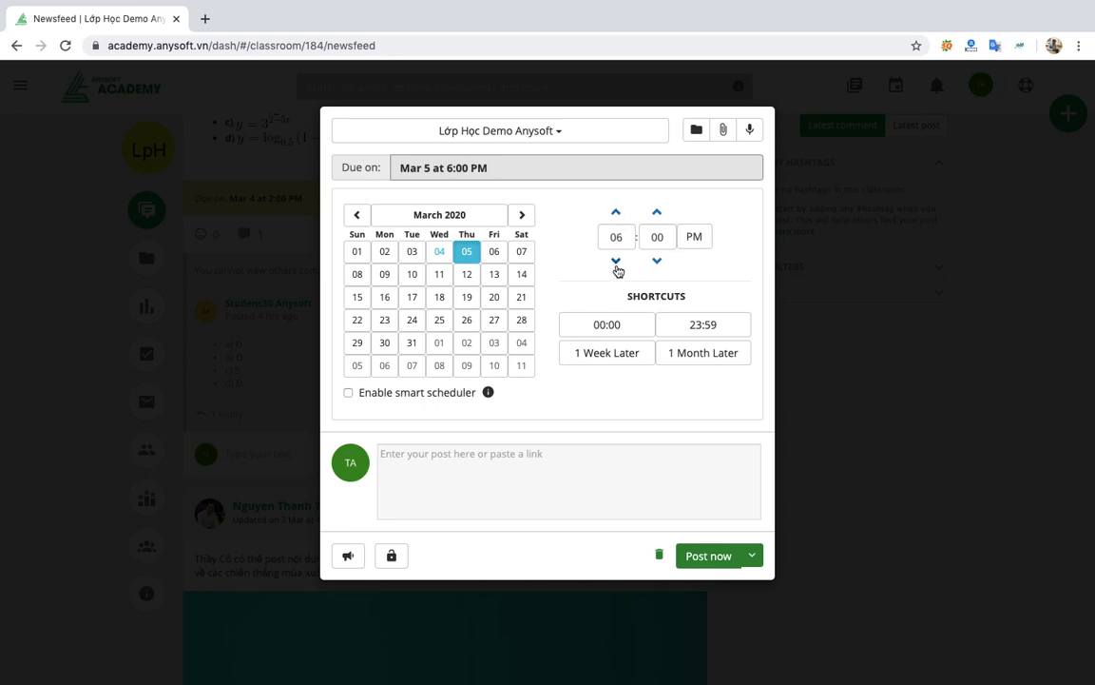
click(616, 262)
click(616, 263)
click(617, 262)
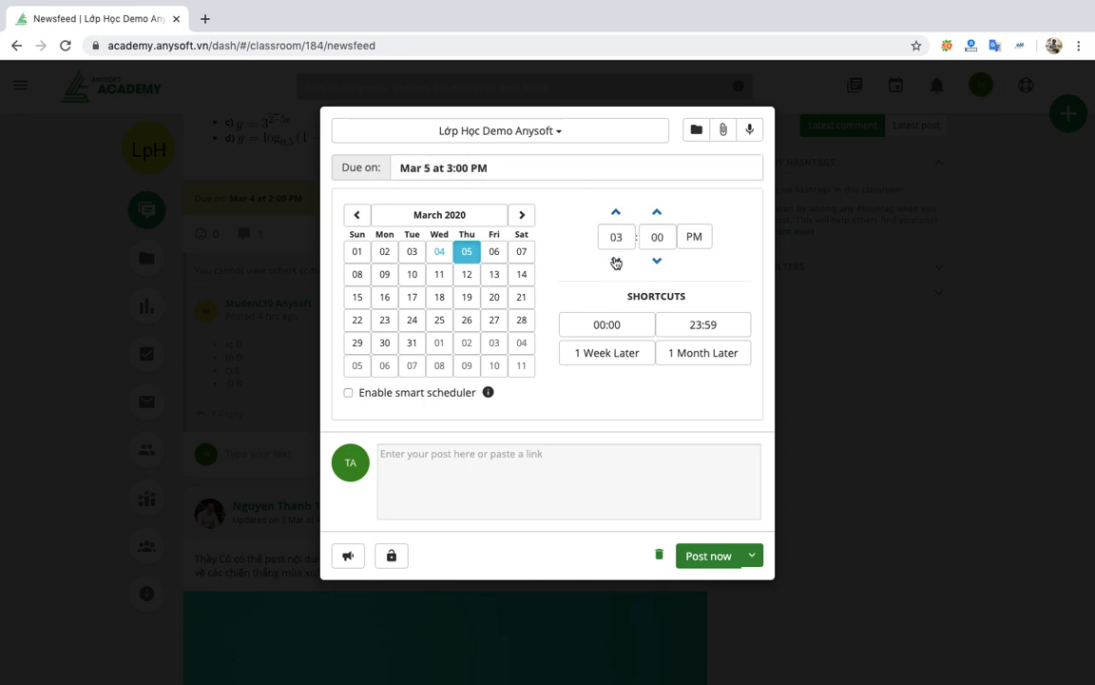
click(617, 262)
click(616, 213)
click(617, 212)
click(617, 212)
click(617, 212)
click(469, 475)
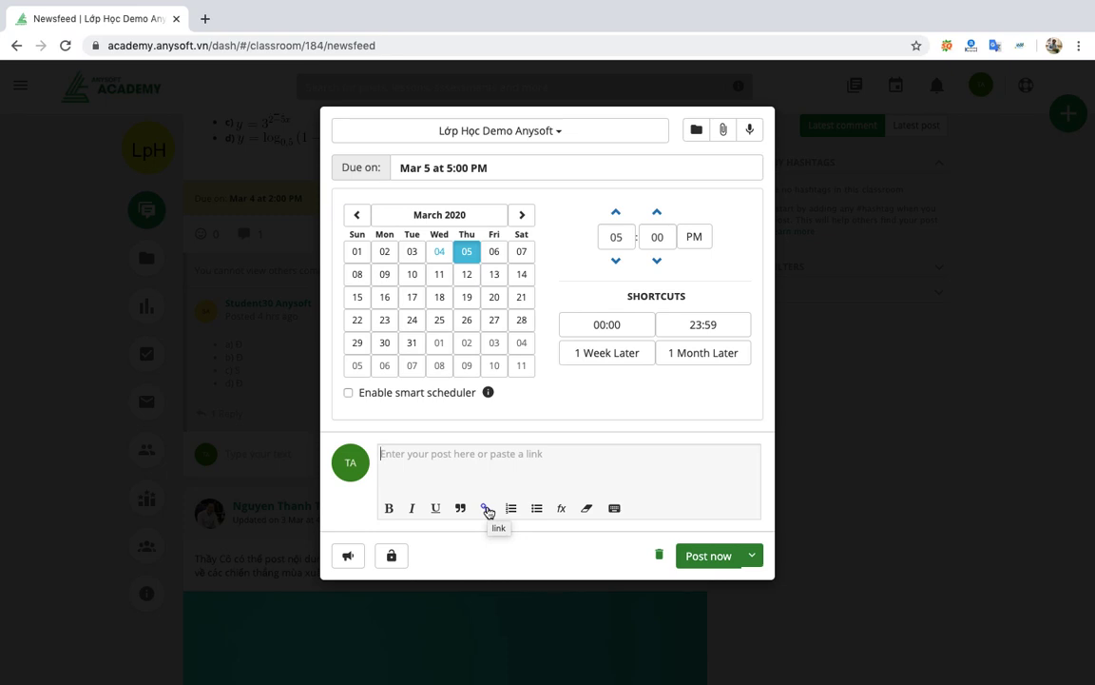
Type the Vietnamese homework text requesting an essay on branching statements, ending 'Nộp lại cho Thầy'.
click(486, 510)
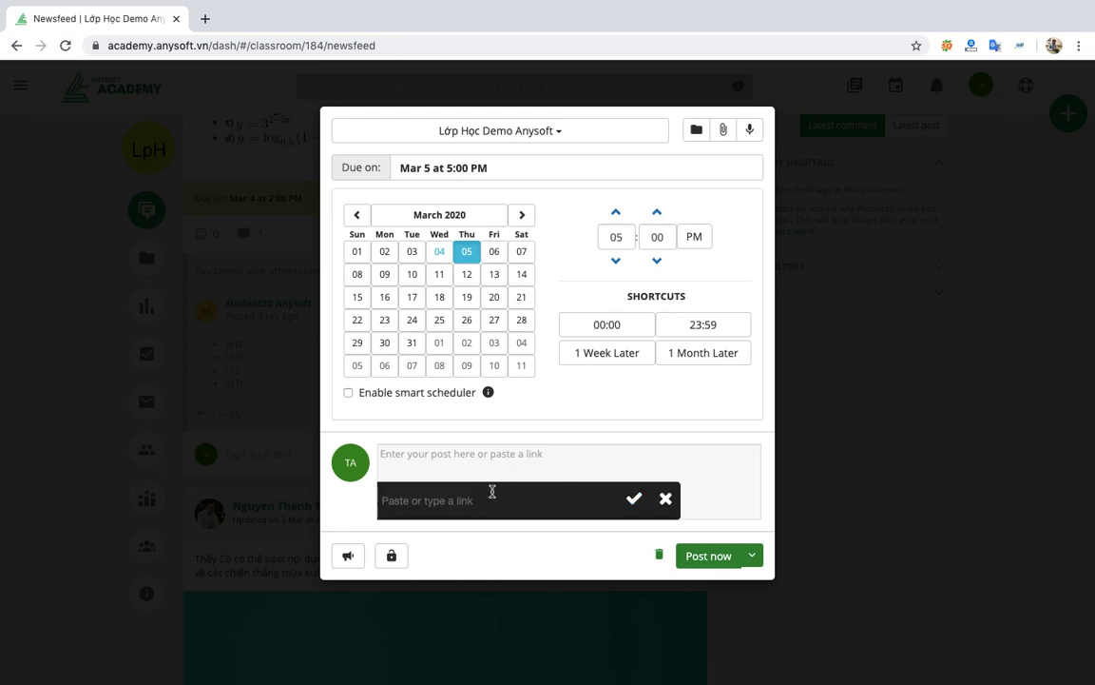
click(548, 473)
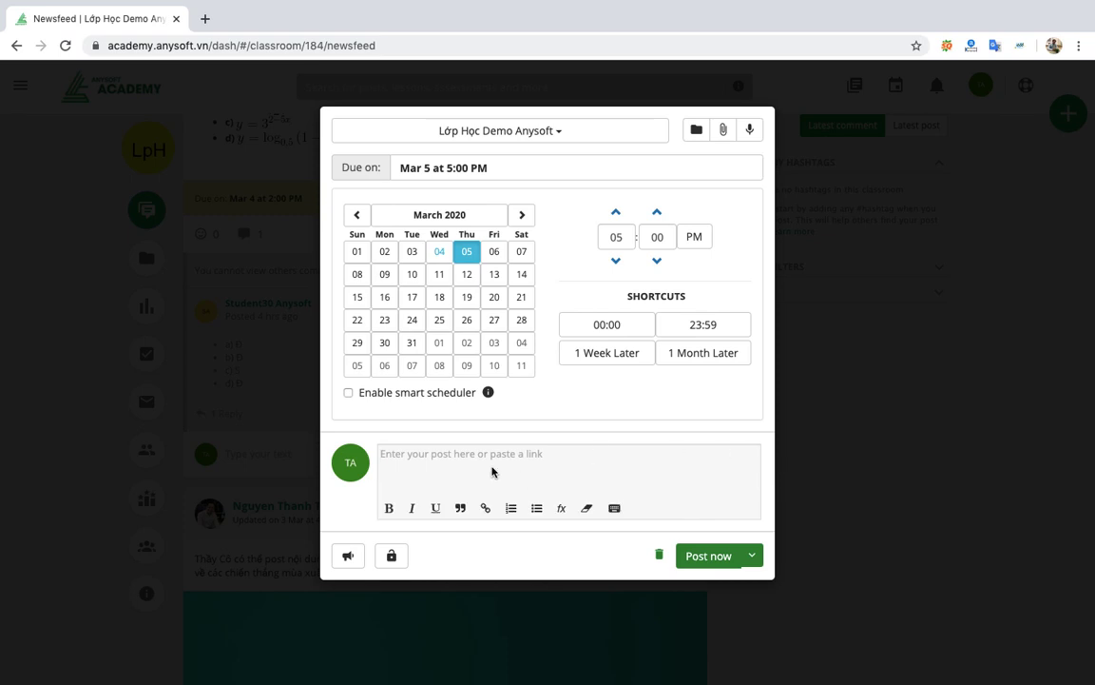
text(Hãy c)
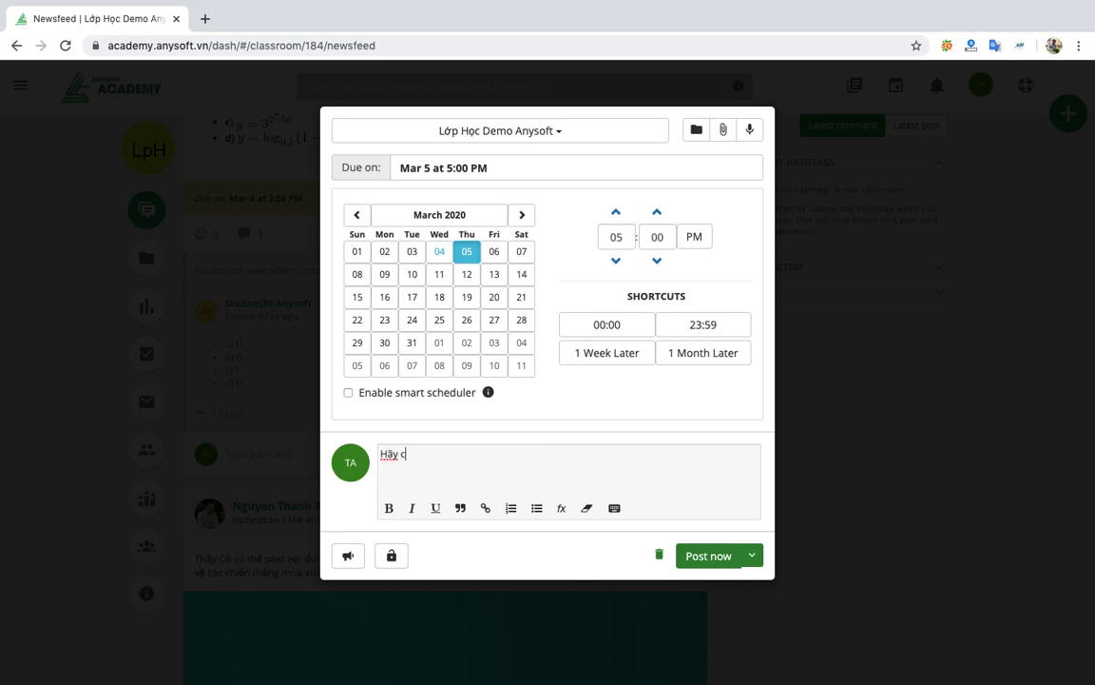
text(ho biết kết qua)
key(BackSpace)
key(BackSpace)
key(BackSpace)
key(BackSpace)
key(BackSpace)
key(BackSpace)
key(BackSpace)
key(BackSpace)
key(BackSpace)
key(BackSpace)
key(BackSpace)
key(BackSpace)
key(BackSpace)
key(BackSpace)
key(BackSpace)
key(BackSpace)
text(làm )
text(bài )
text(tuầ)
text(n)
key(BackSpace)
key(BackSpace)
text(w)
text(tu)
text(luận về)
text( câu)
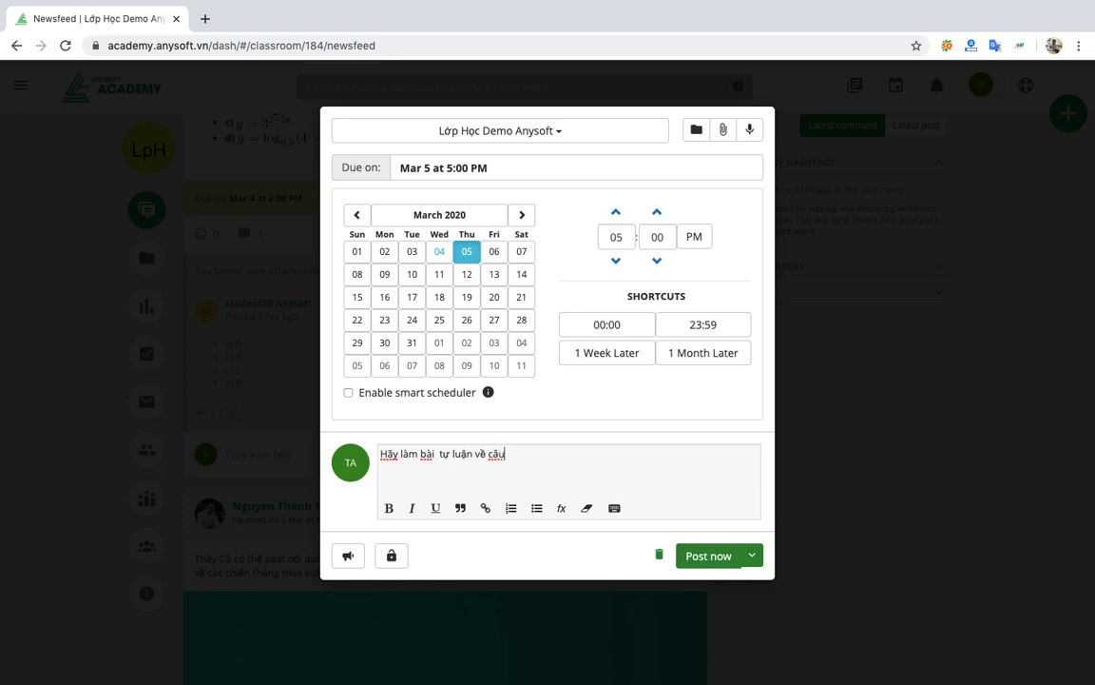
key(BackSpace)
text(su tr)
text(úc)
text( cậu le)
text(enj)
text(h )
text(rx)
text(e)
text( nha)
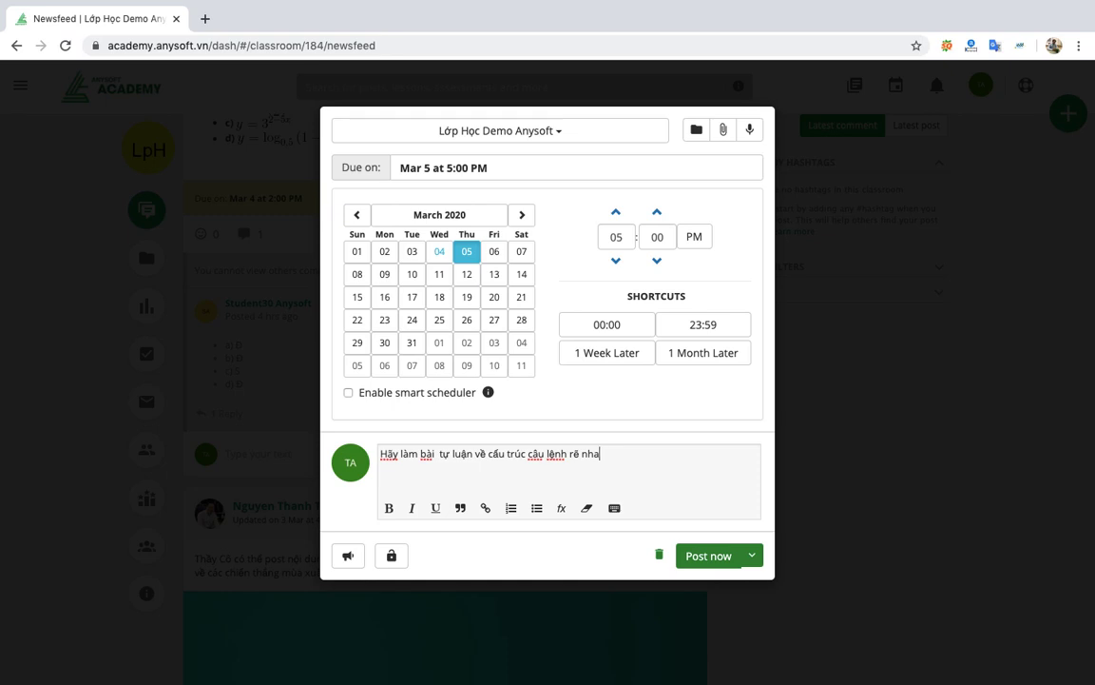
text(nh)
text(p lại cho Tha)
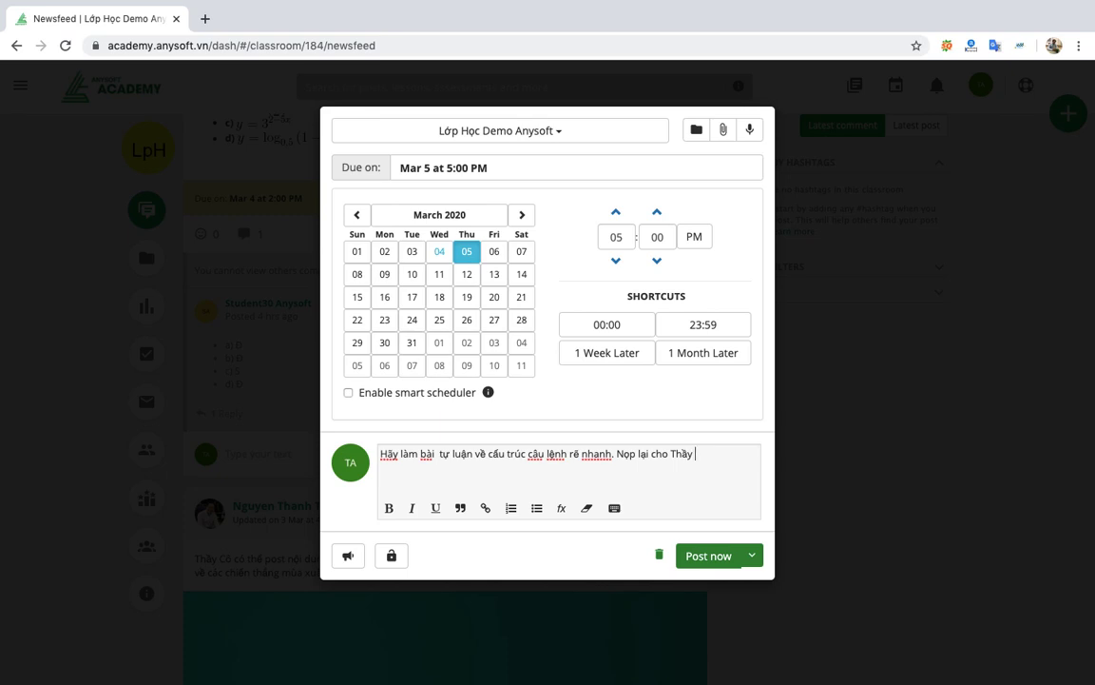
text(y lúc)
key(BackSpace)
key(BackSpace)
key(BackSpace)
Close the homework composer as a draft and scroll up to the 'Bài 1. Khẳng định' post.
click(872, 357)
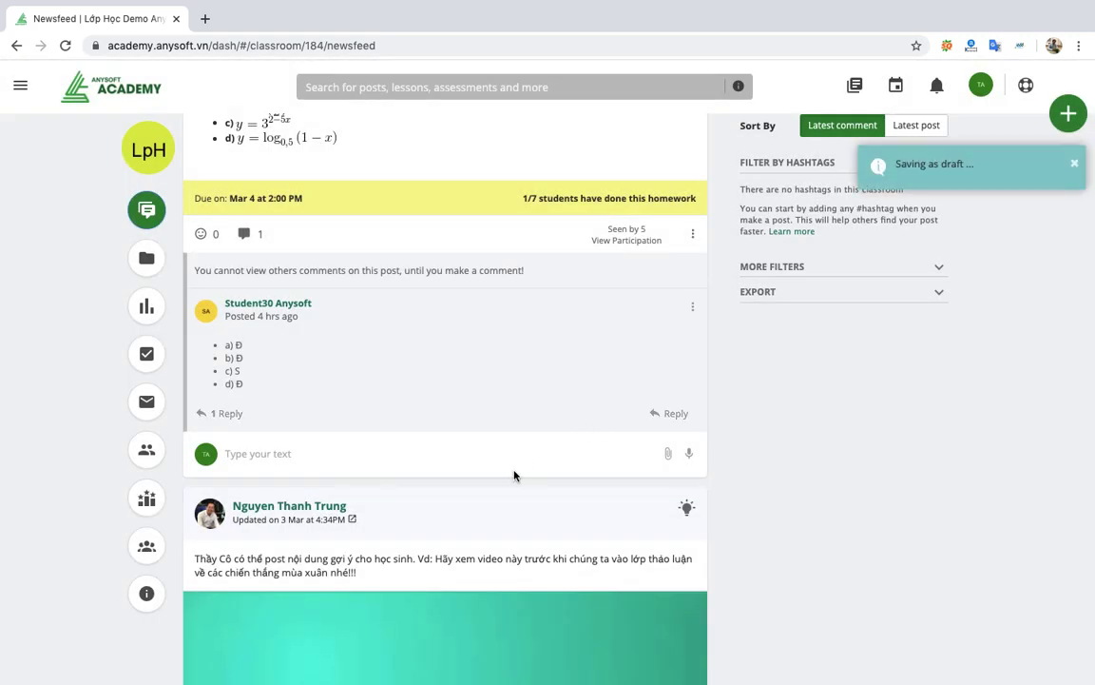
scroll(514, 470, up, 3)
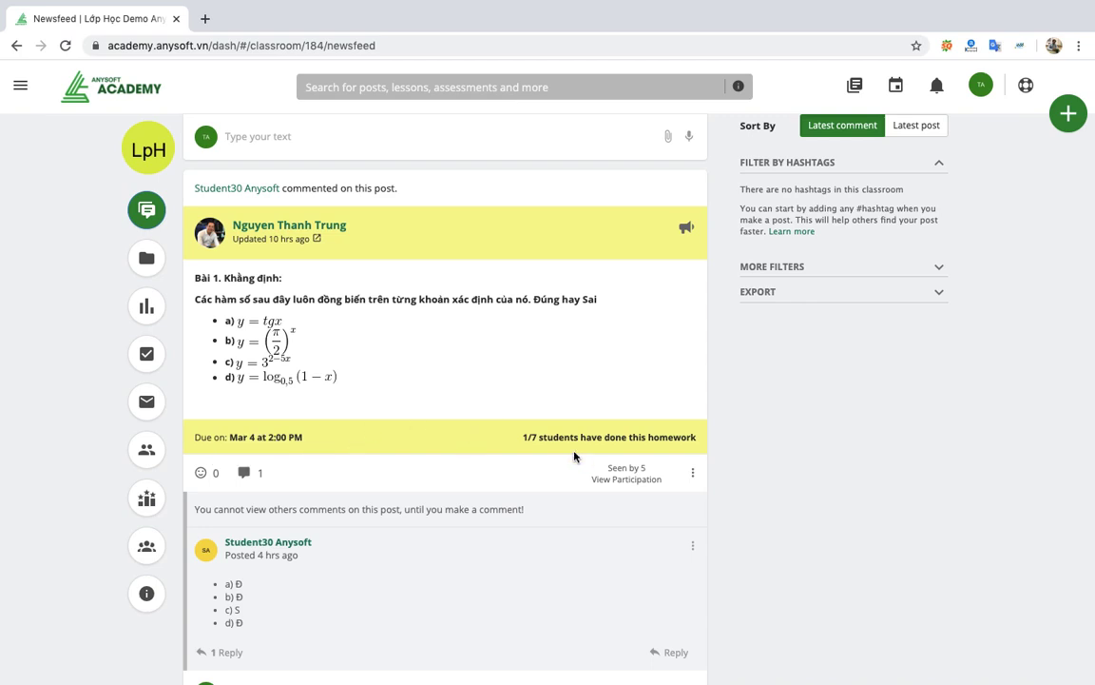
click(630, 470)
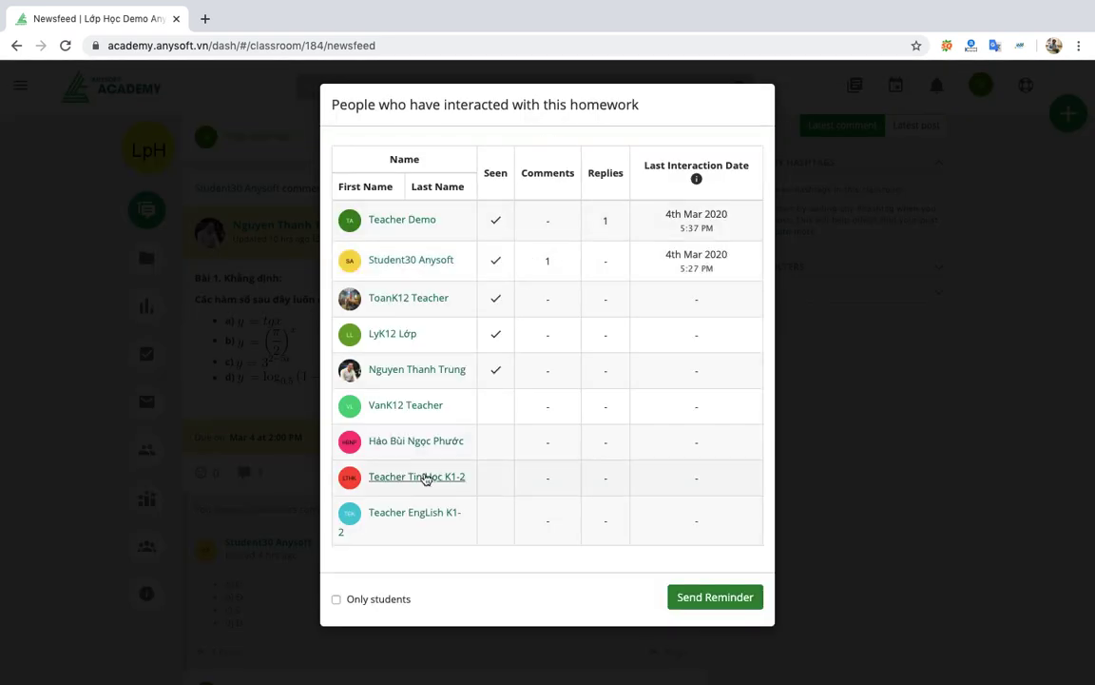
click(337, 599)
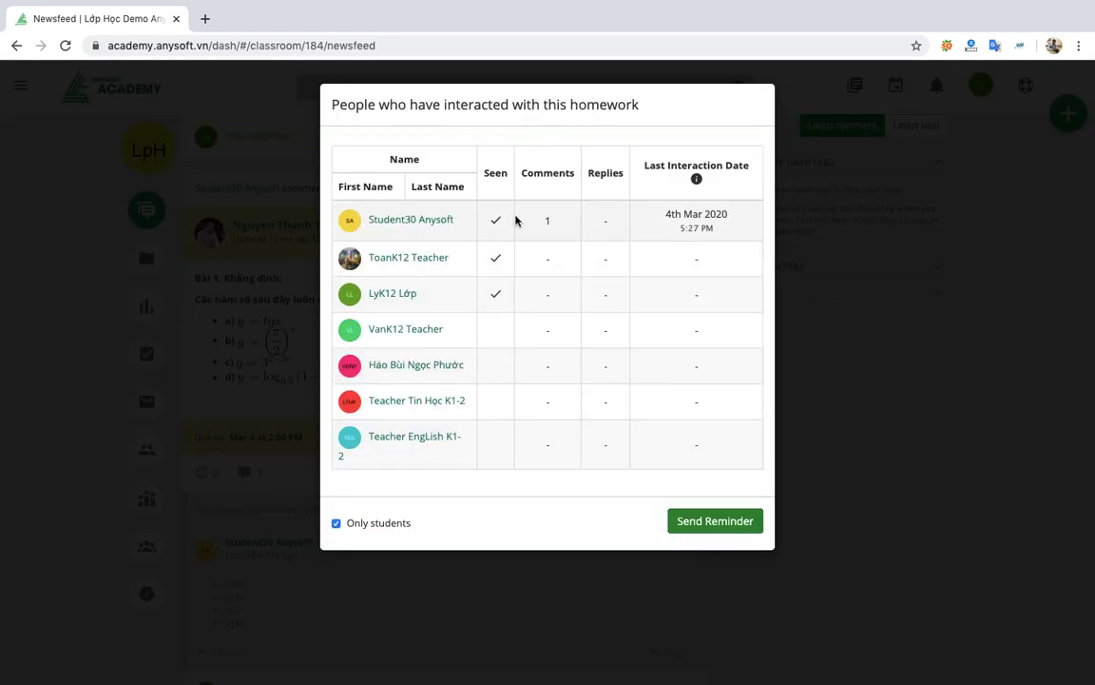
mouse_move(498, 305)
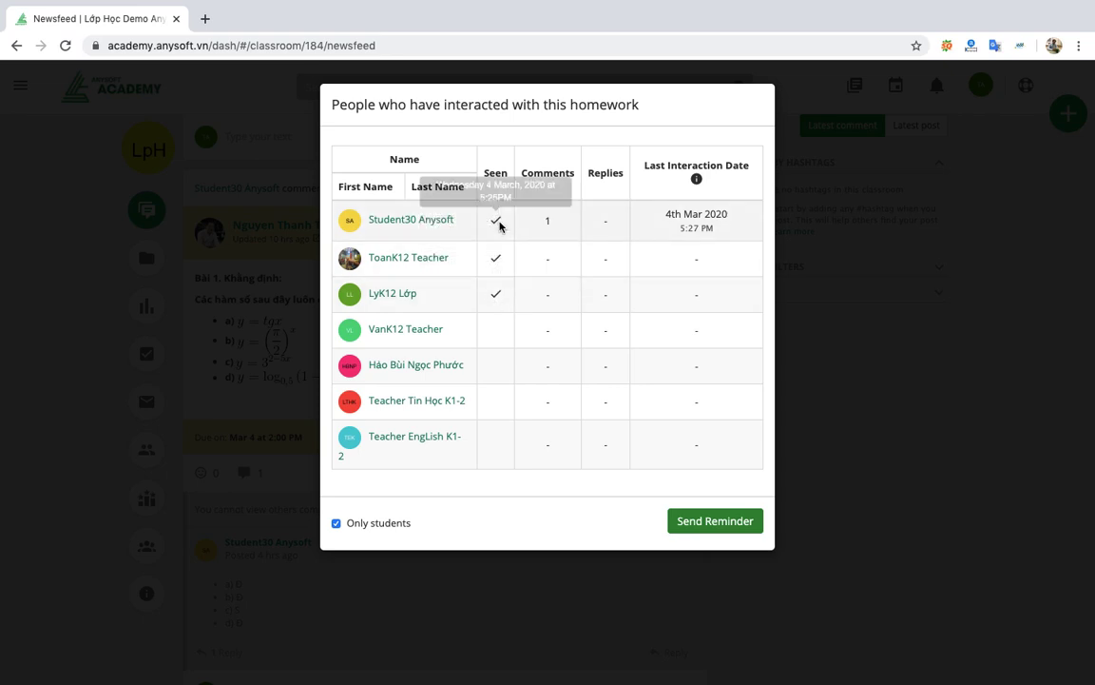
click(915, 459)
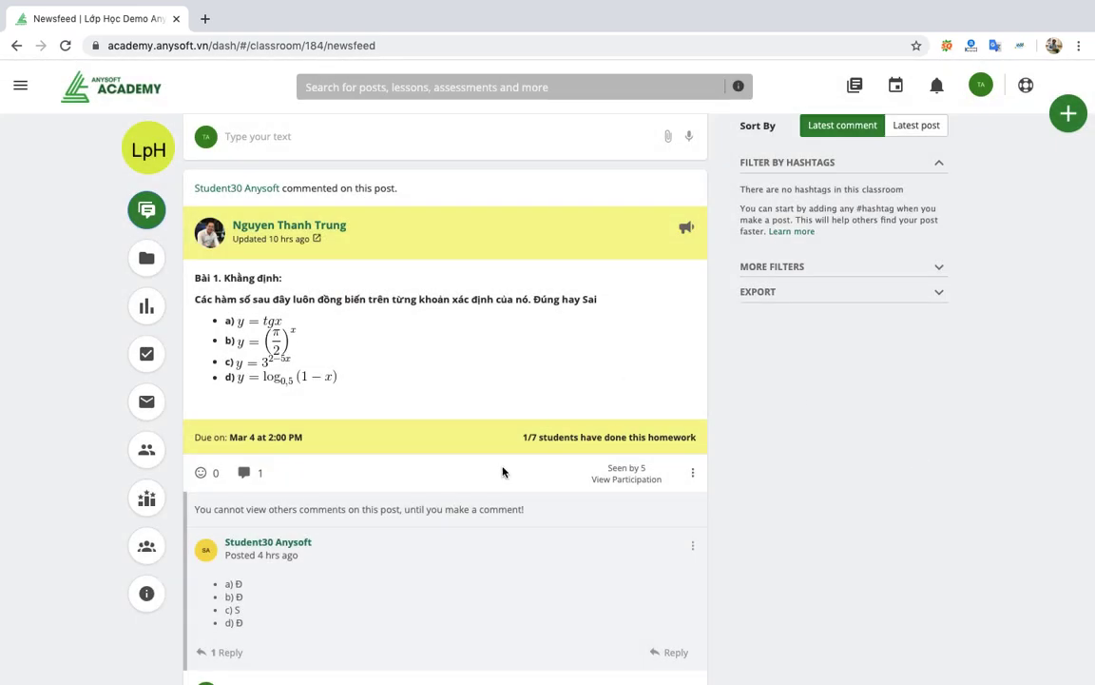
scroll(517, 421, down, 2)
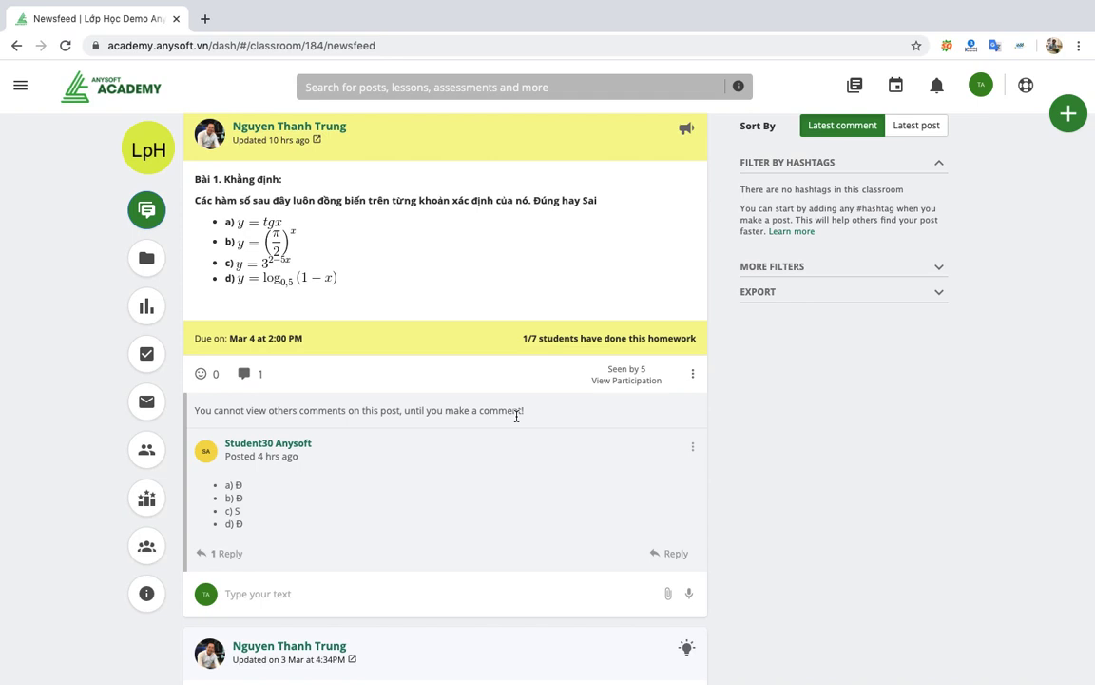
click(627, 380)
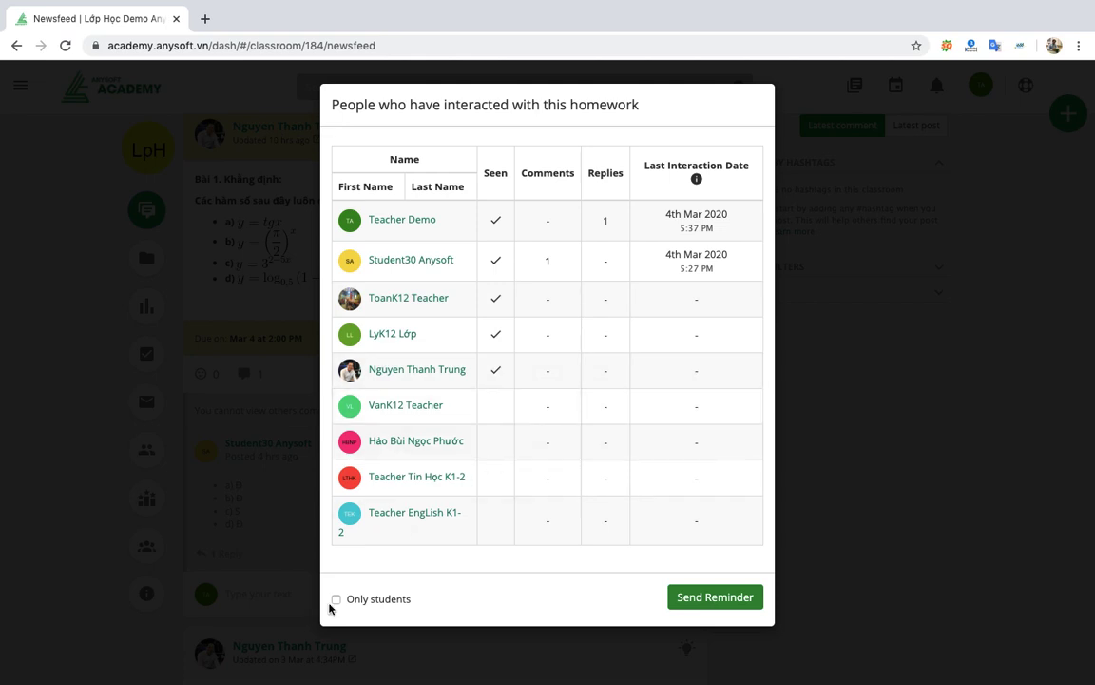
click(336, 599)
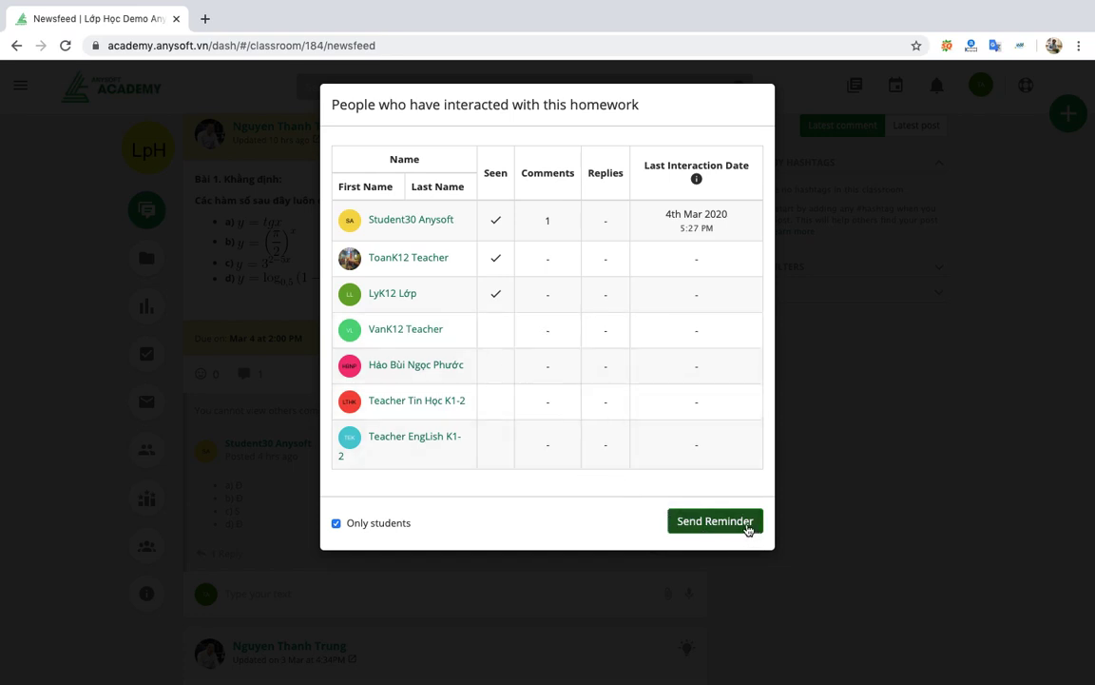
click(748, 529)
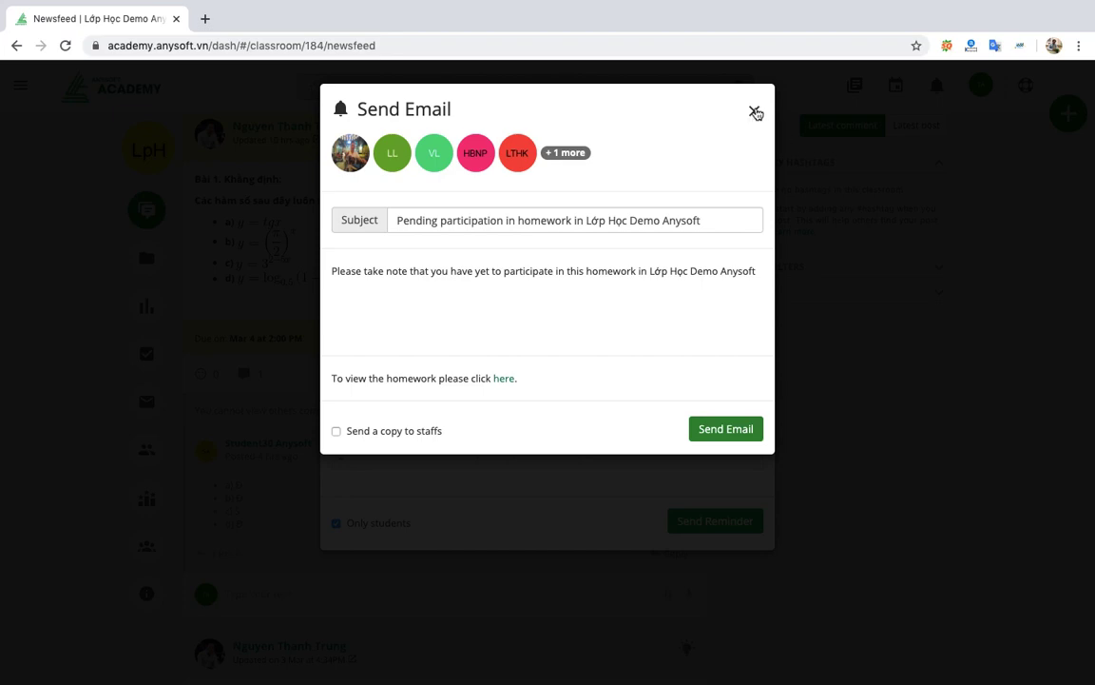
click(755, 111)
click(453, 629)
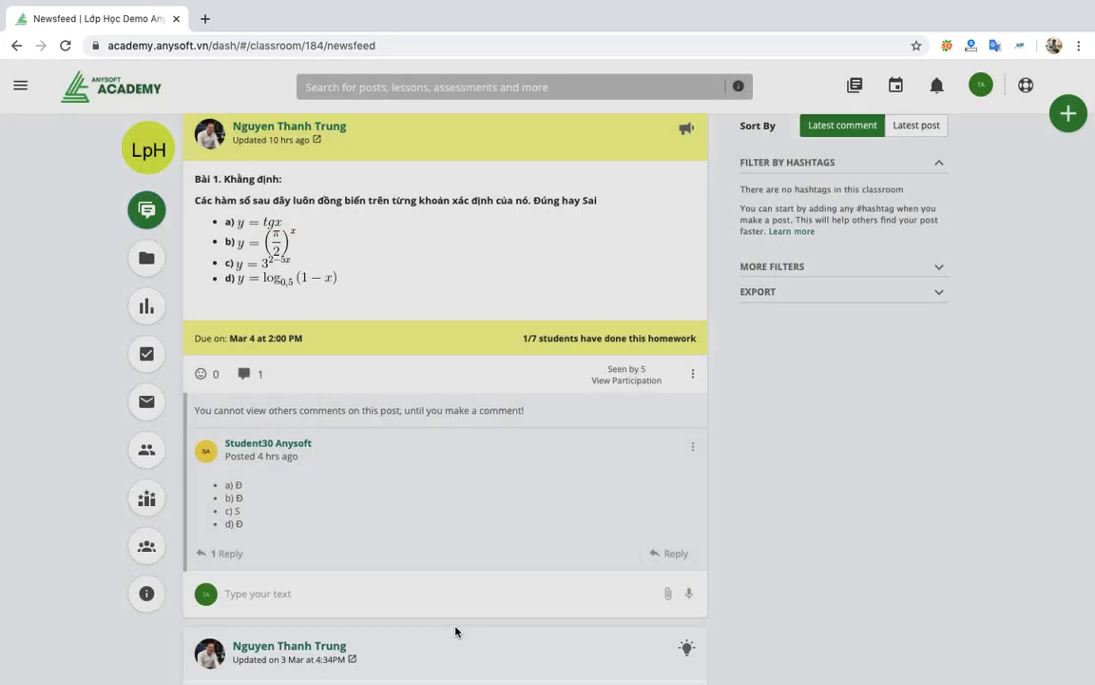
scroll(492, 542, down, 3)
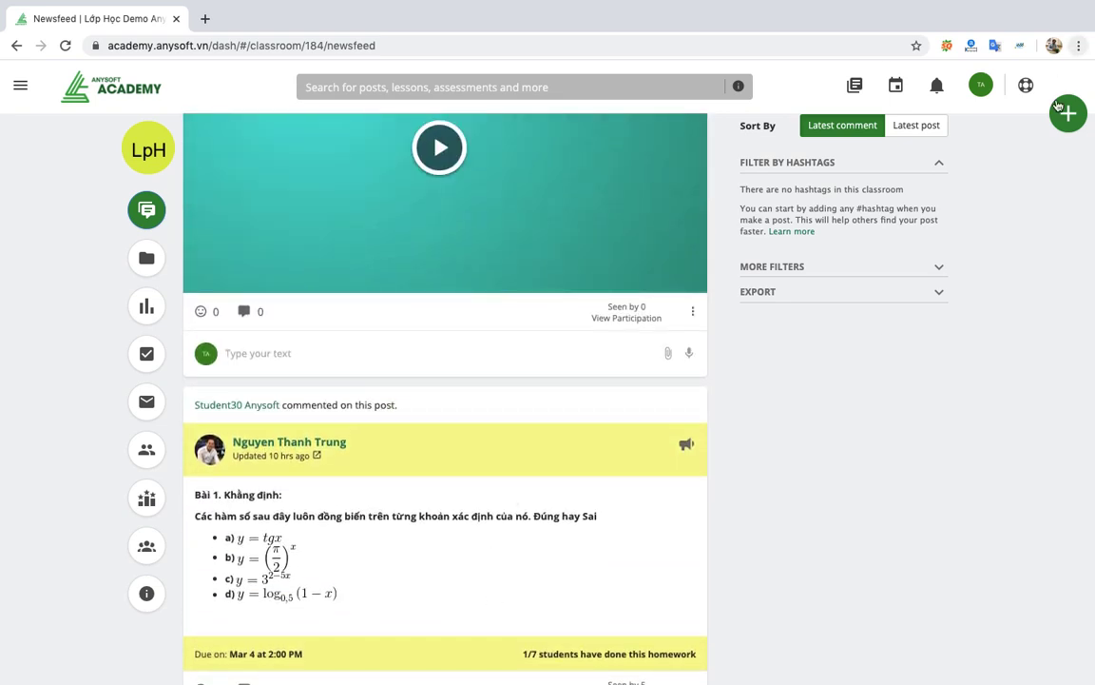
Create a new lesson titled 'Vật lý 12' in the Learning Resources section.
click(1067, 116)
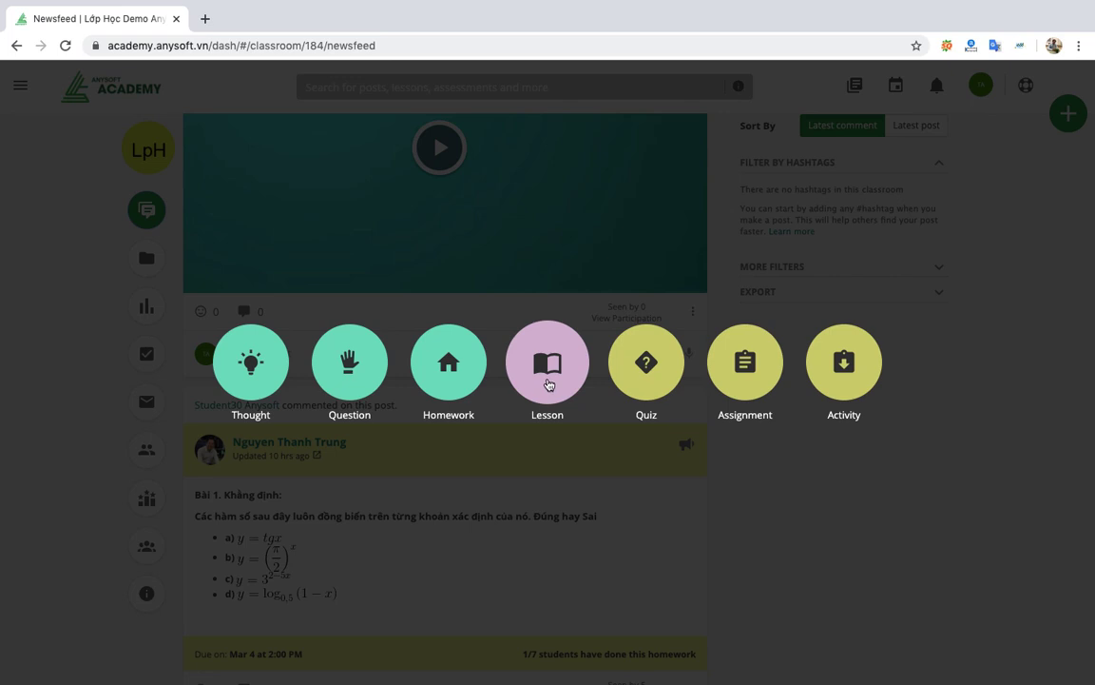
click(548, 384)
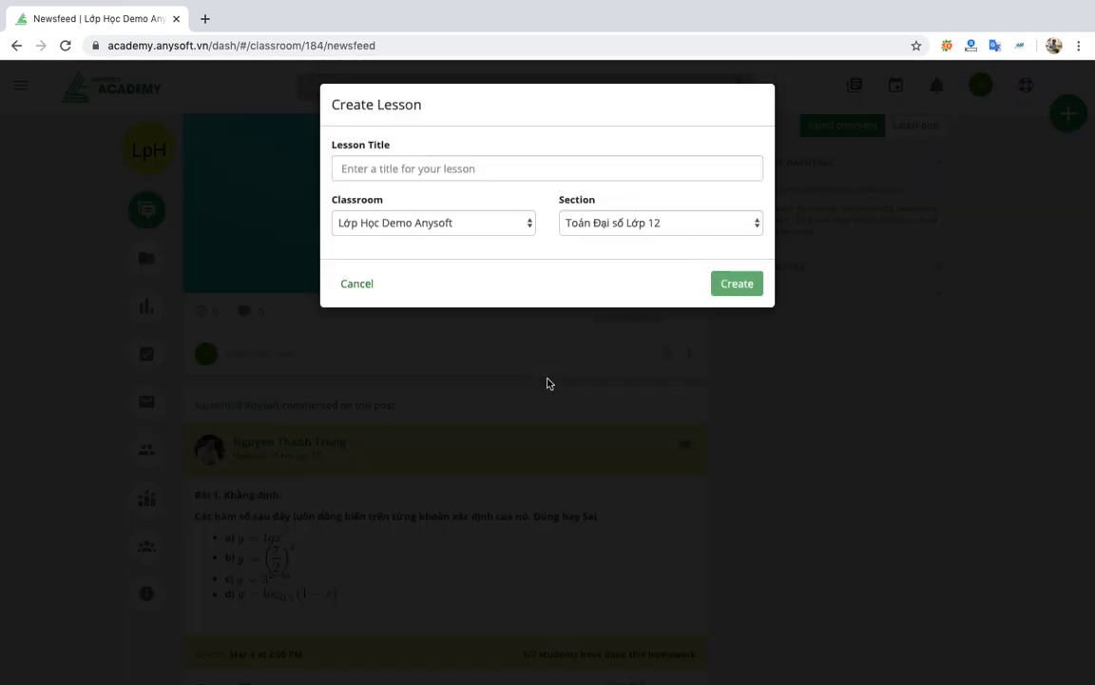
click(409, 167)
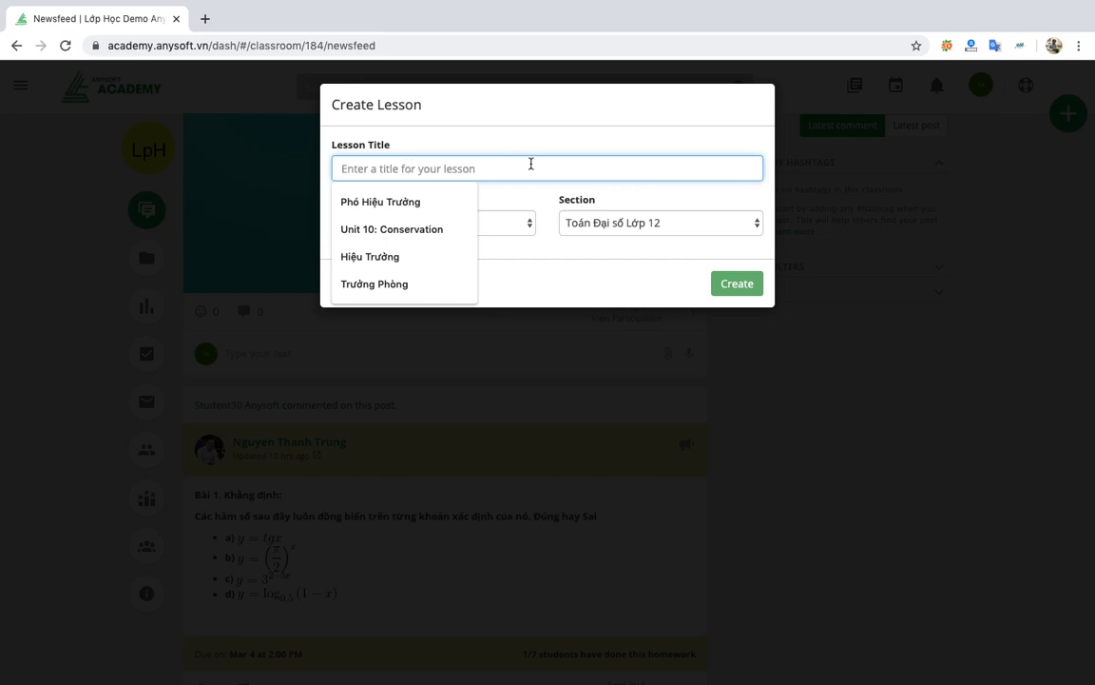
click(494, 119)
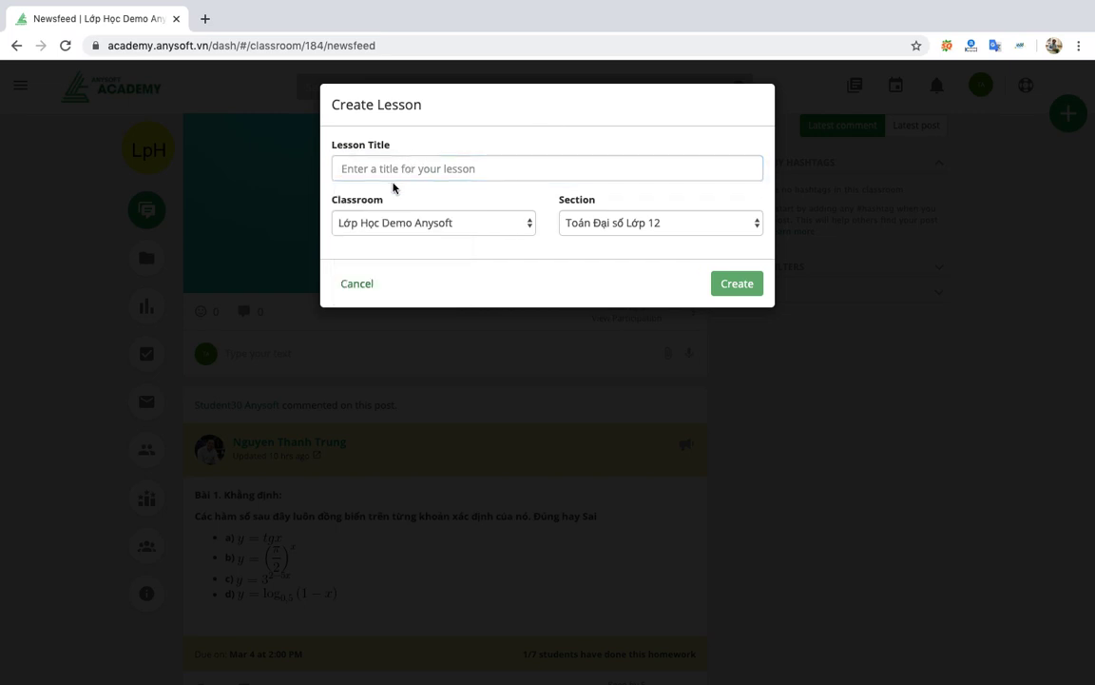
click(407, 163)
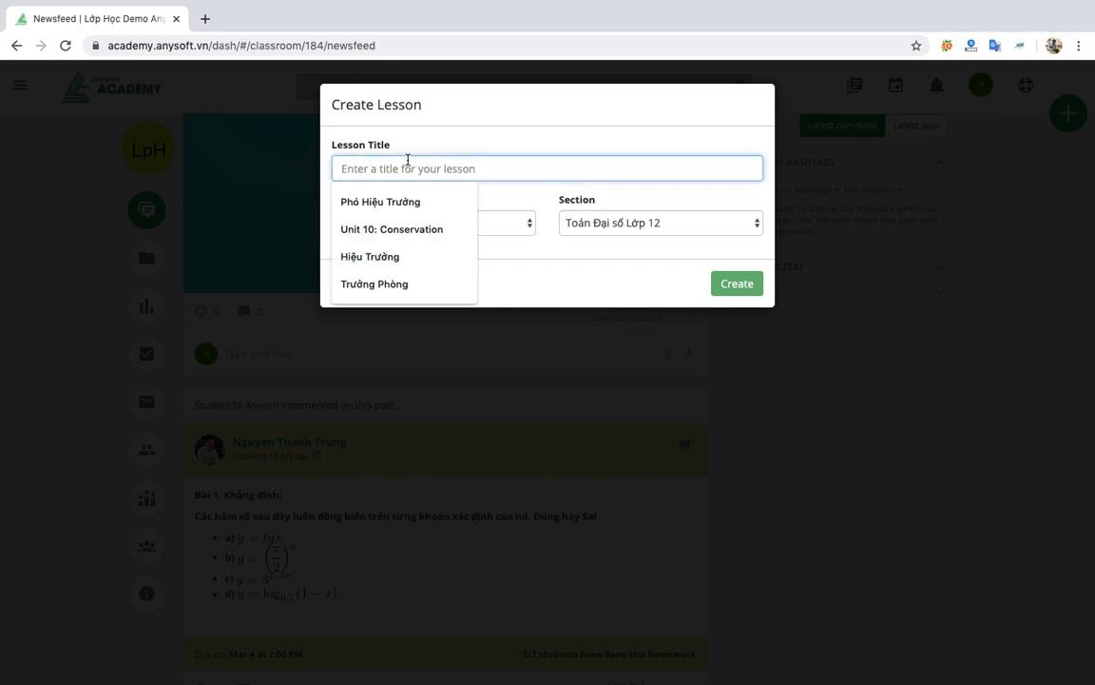
text(Va)
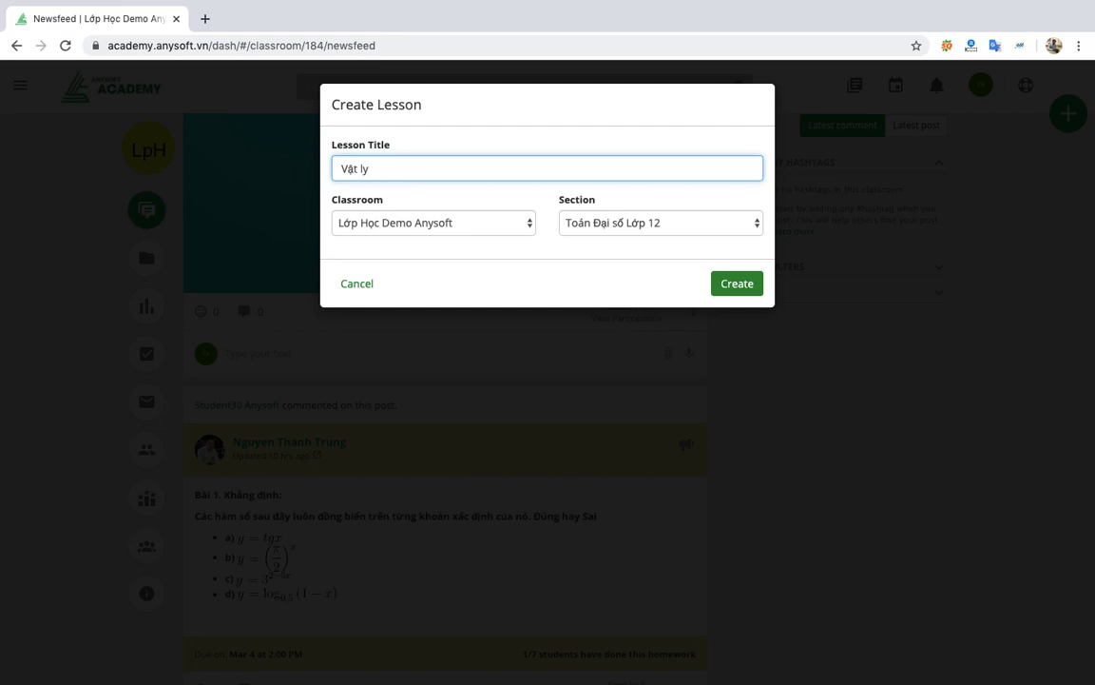
text(t lý 12)
click(604, 226)
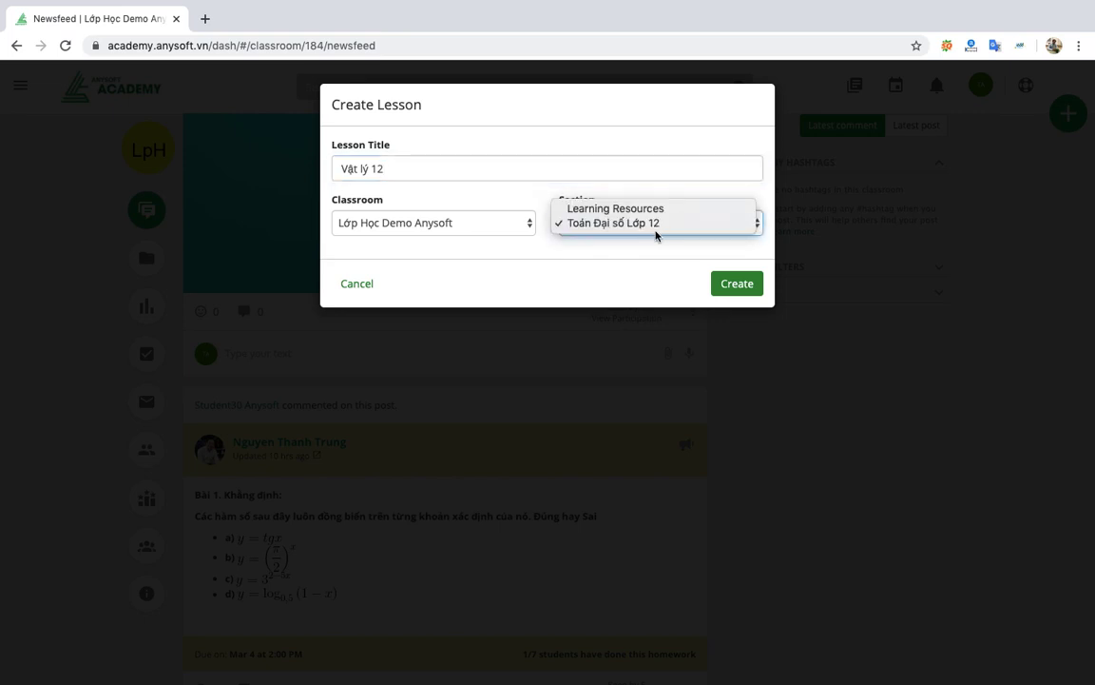
click(677, 209)
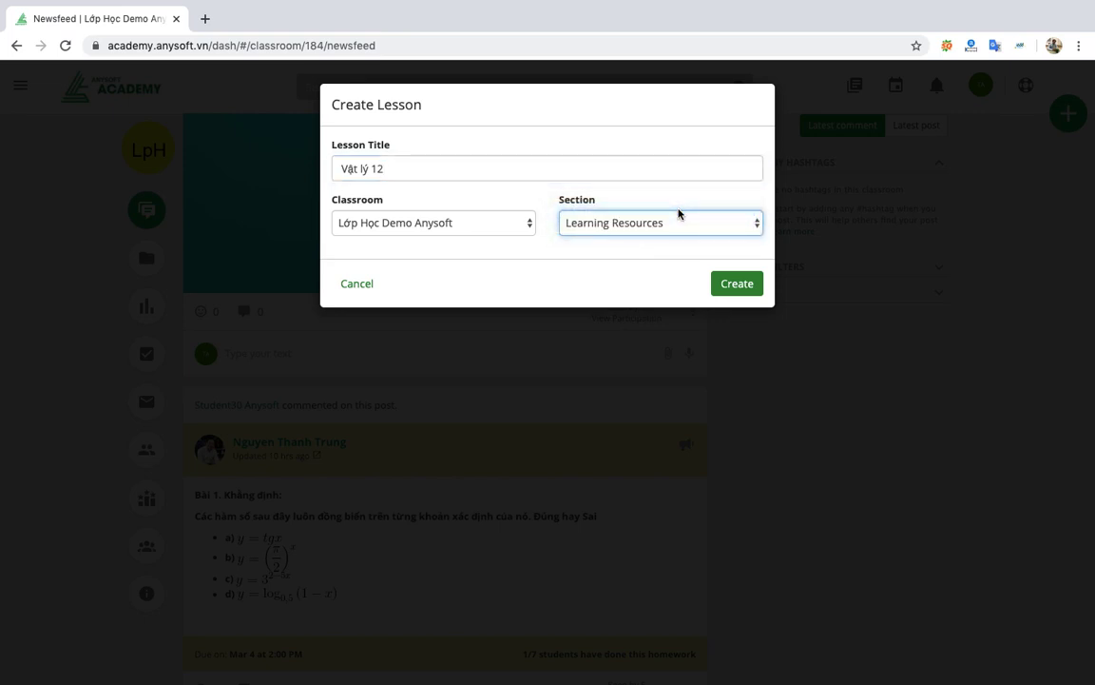
click(741, 287)
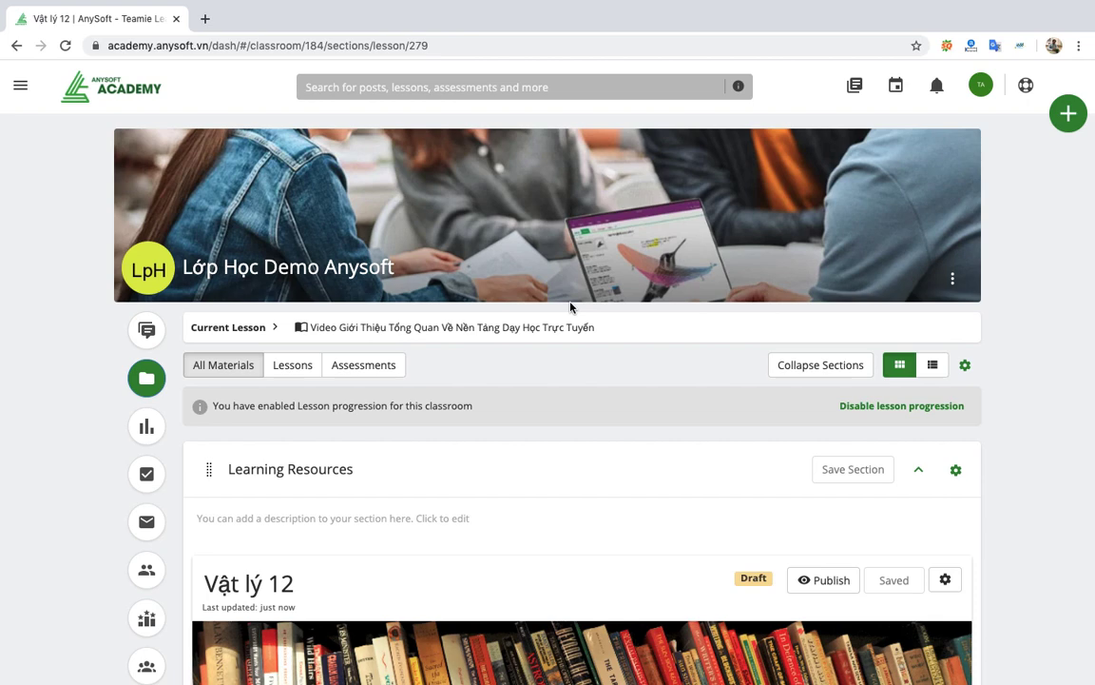
Check the Vật lý 12 title and goals editing, then add a second page below Page One.
scroll(571, 307, down, 5)
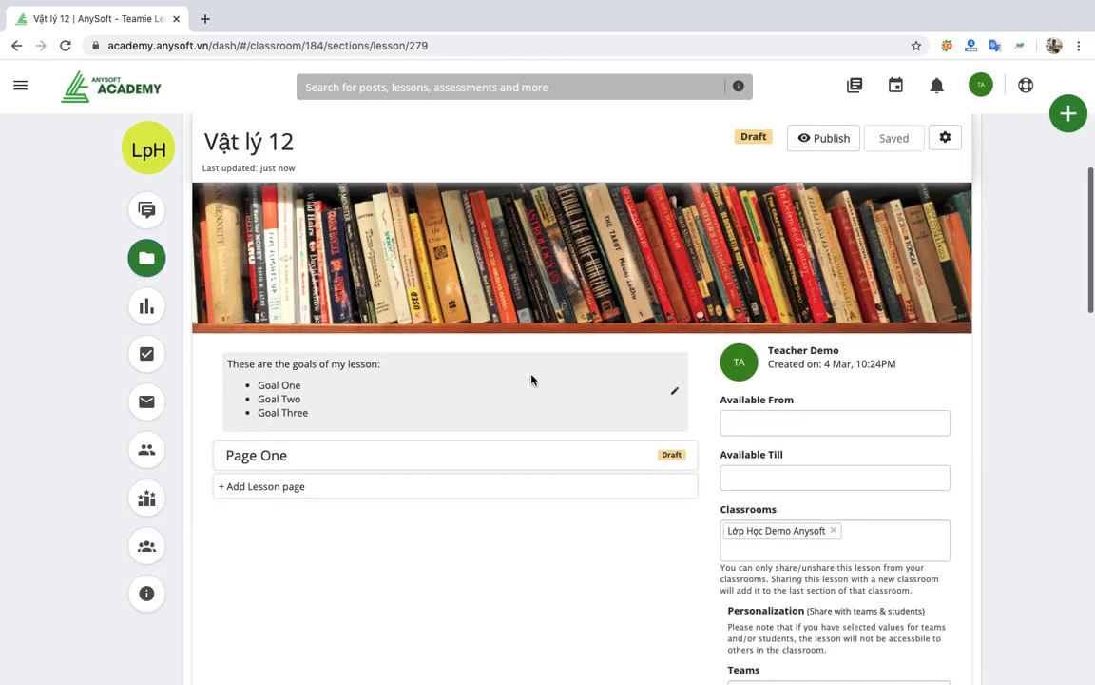
scroll(532, 379, up, 2)
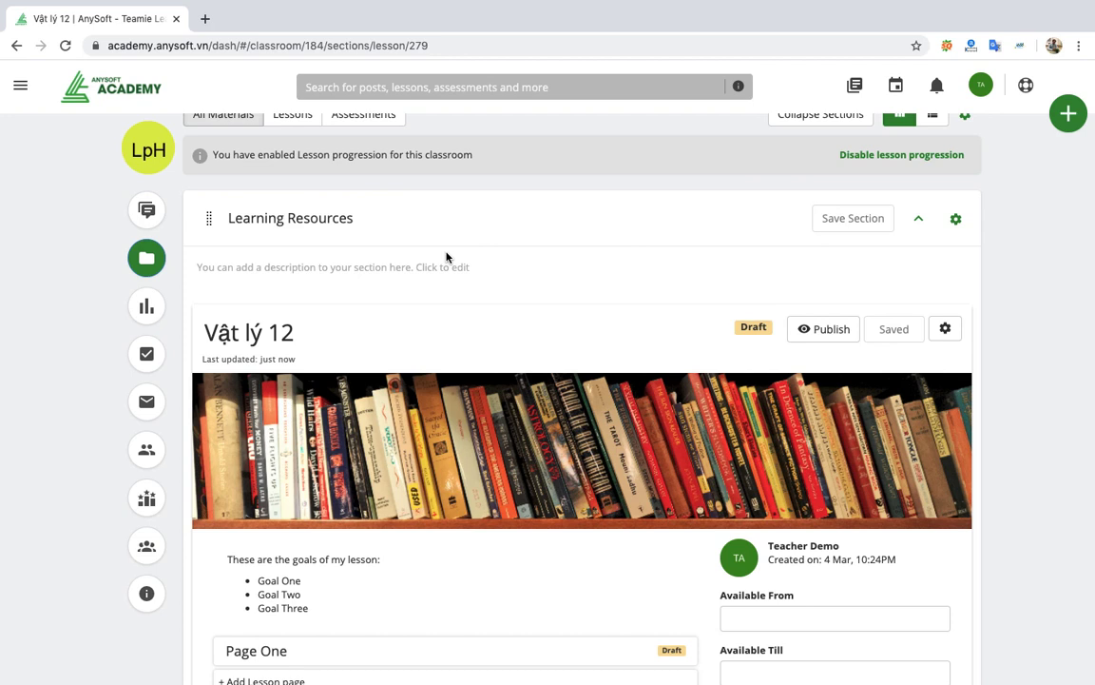
click(317, 326)
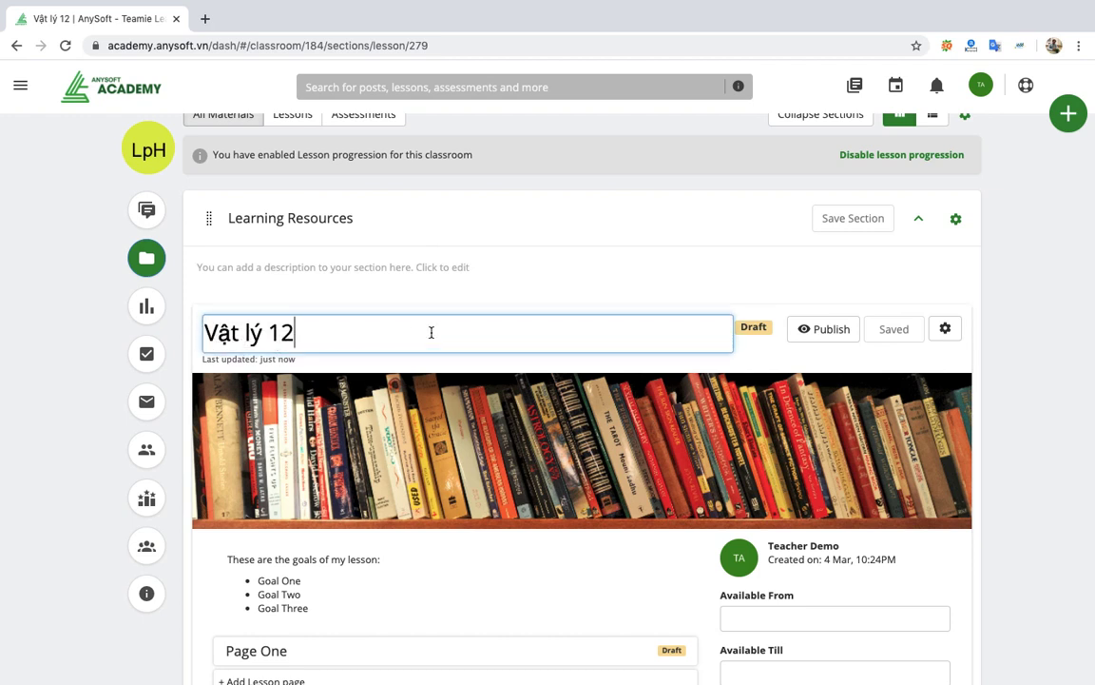
scroll(433, 380, down, 4)
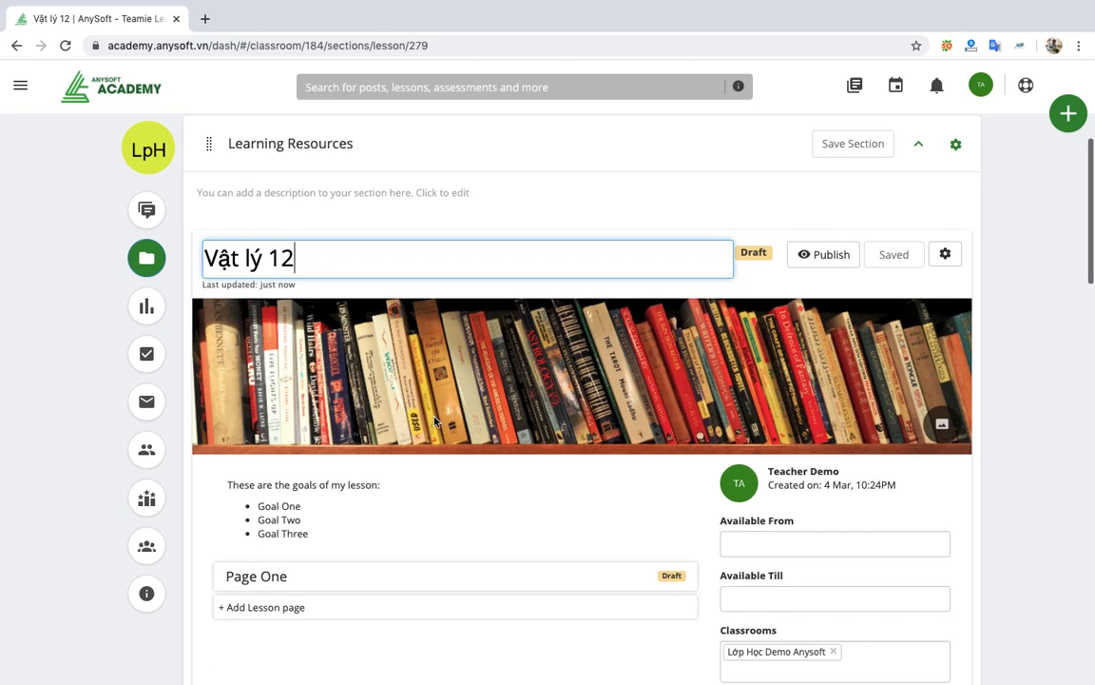
click(358, 340)
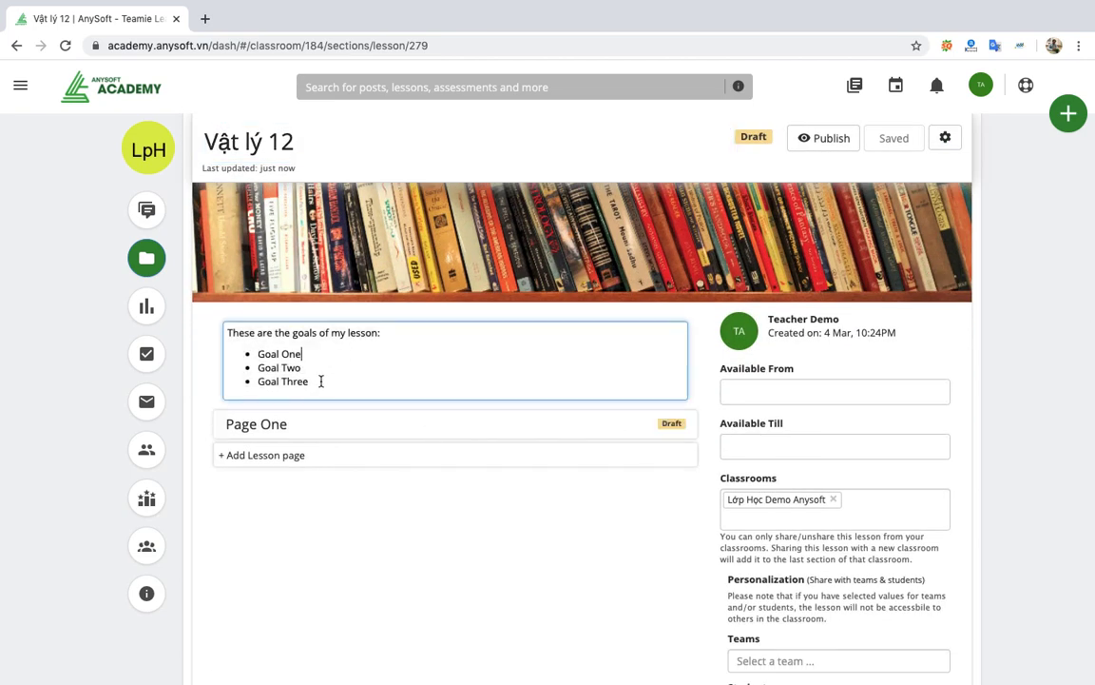
mouse_move(328, 435)
click(373, 458)
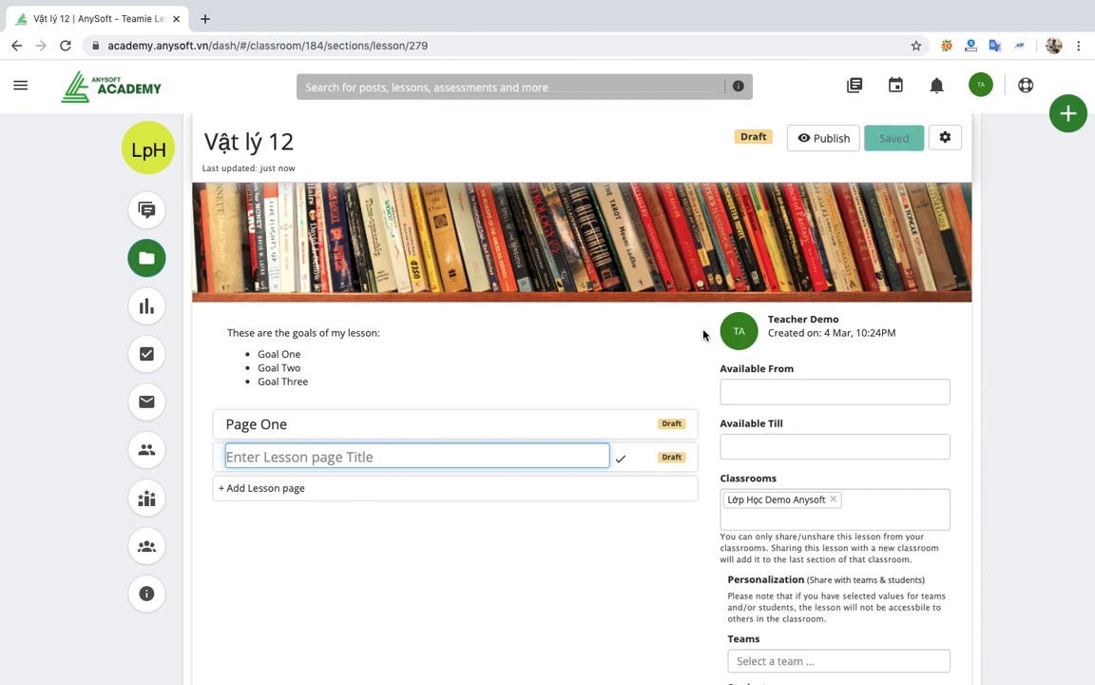
scroll(685, 344, up, 2)
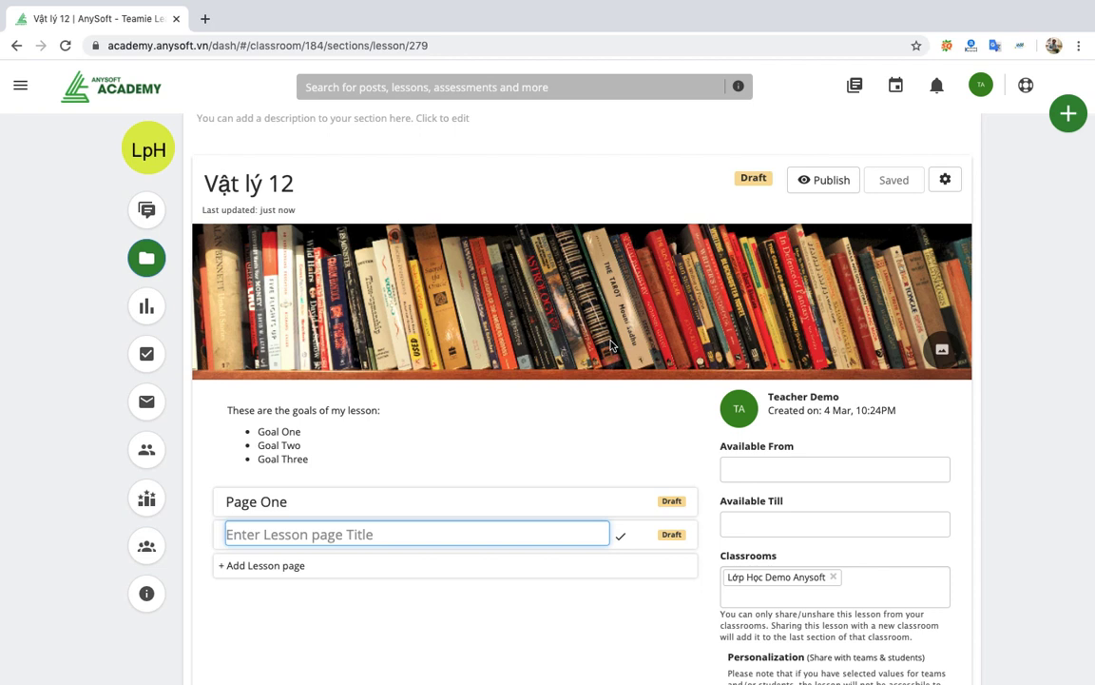
Delete the Vật lý 12 lesson and scroll down to the remaining lesson cards.
click(946, 181)
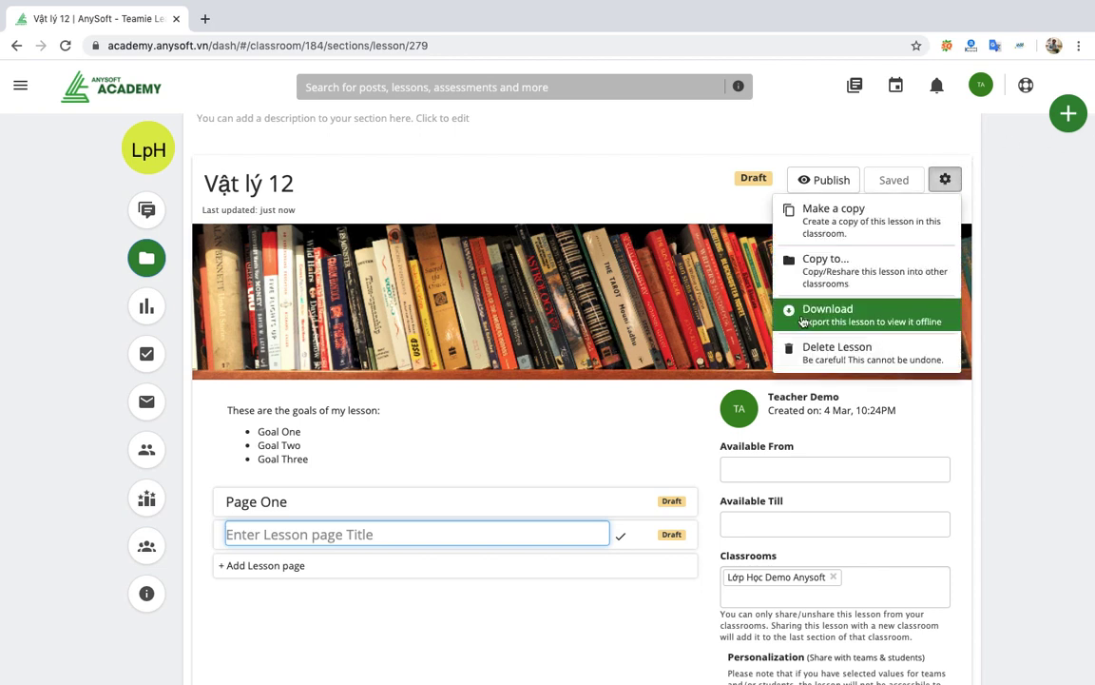
click(804, 350)
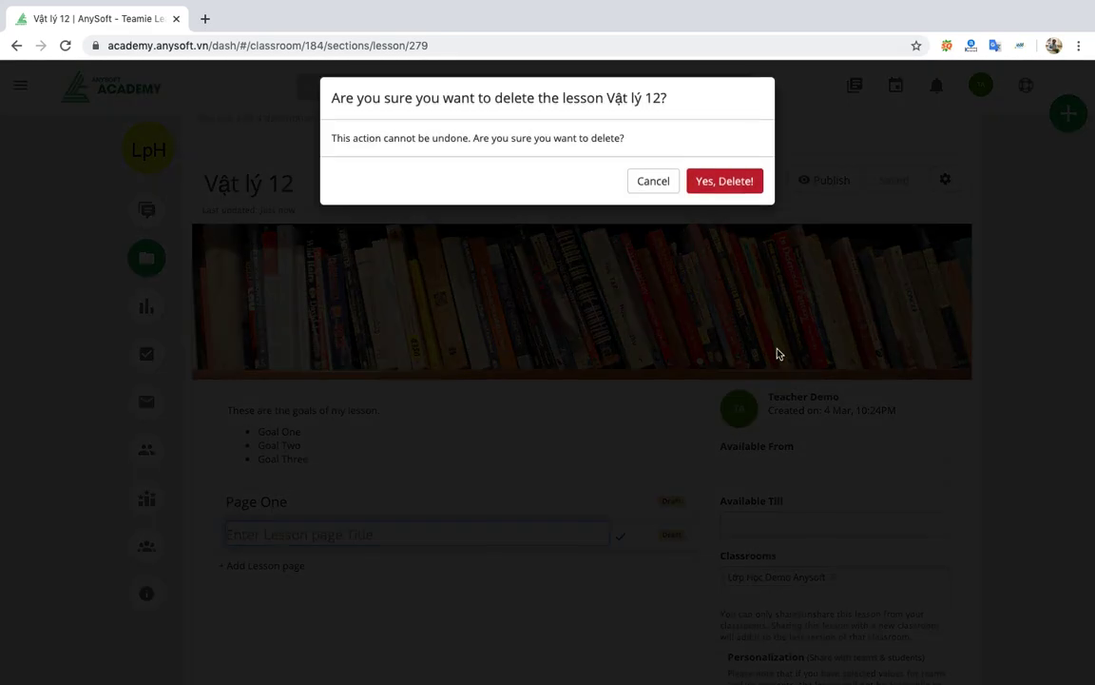
click(723, 187)
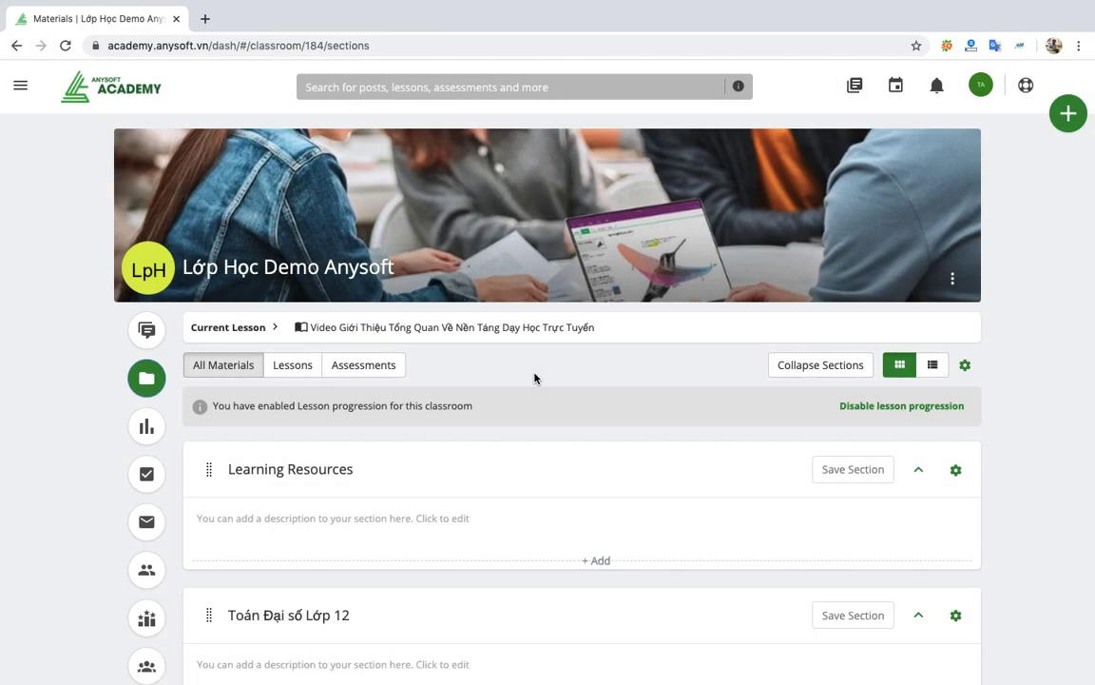
scroll(534, 378, down, 10)
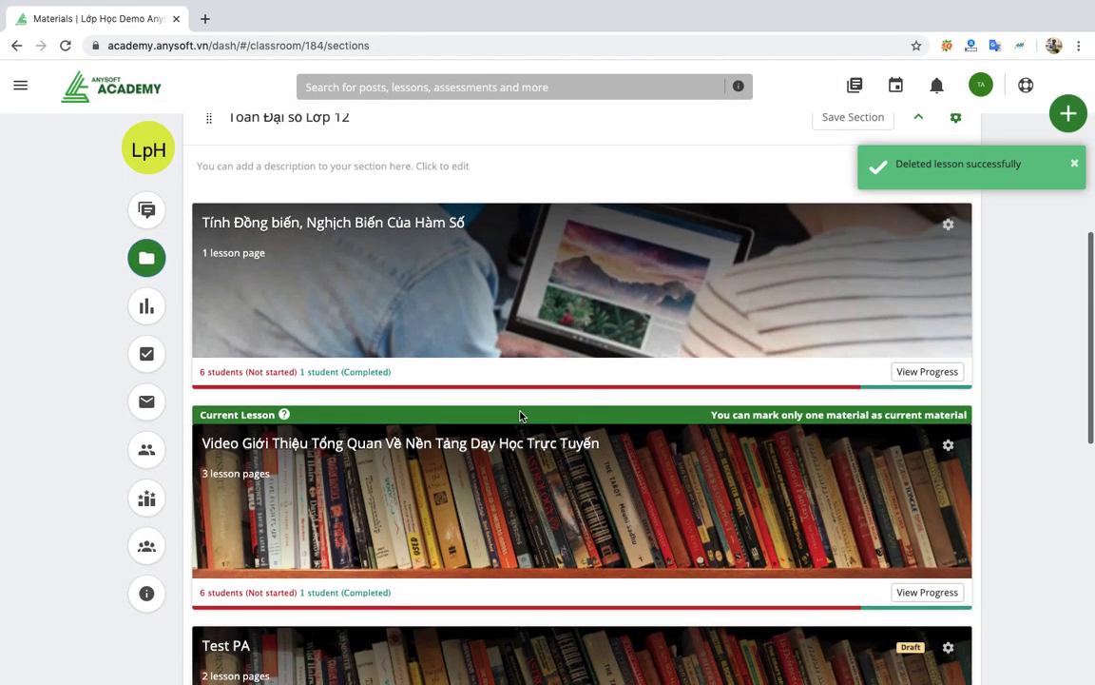
Open page 1, 'Sự Đồng Biến, Nghịch Biến Của Hàm Số', of the Tính Đồng biến lesson.
click(361, 232)
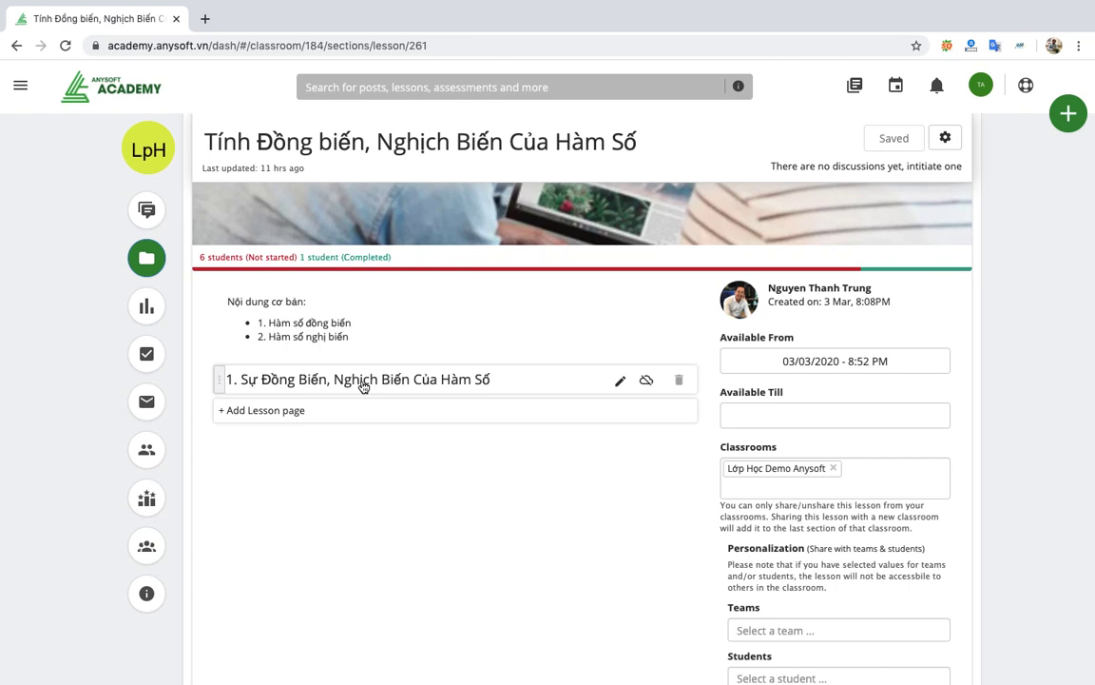
click(362, 386)
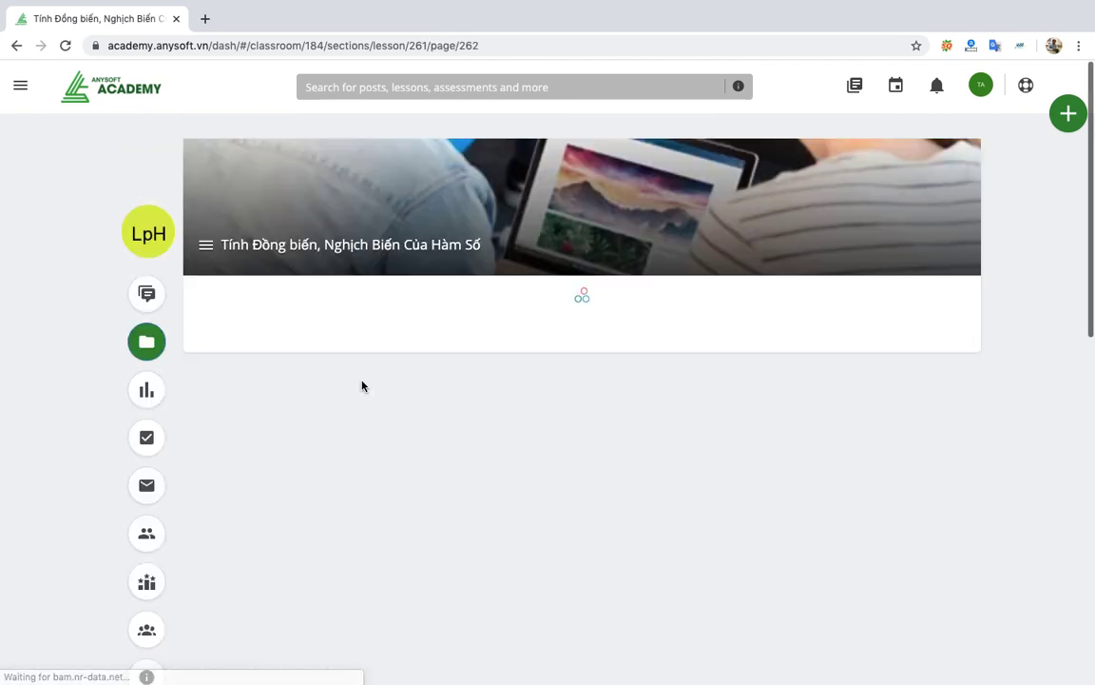
Scroll through the 14-slide PDF deck on the lesson page.
scroll(482, 464, down, 2)
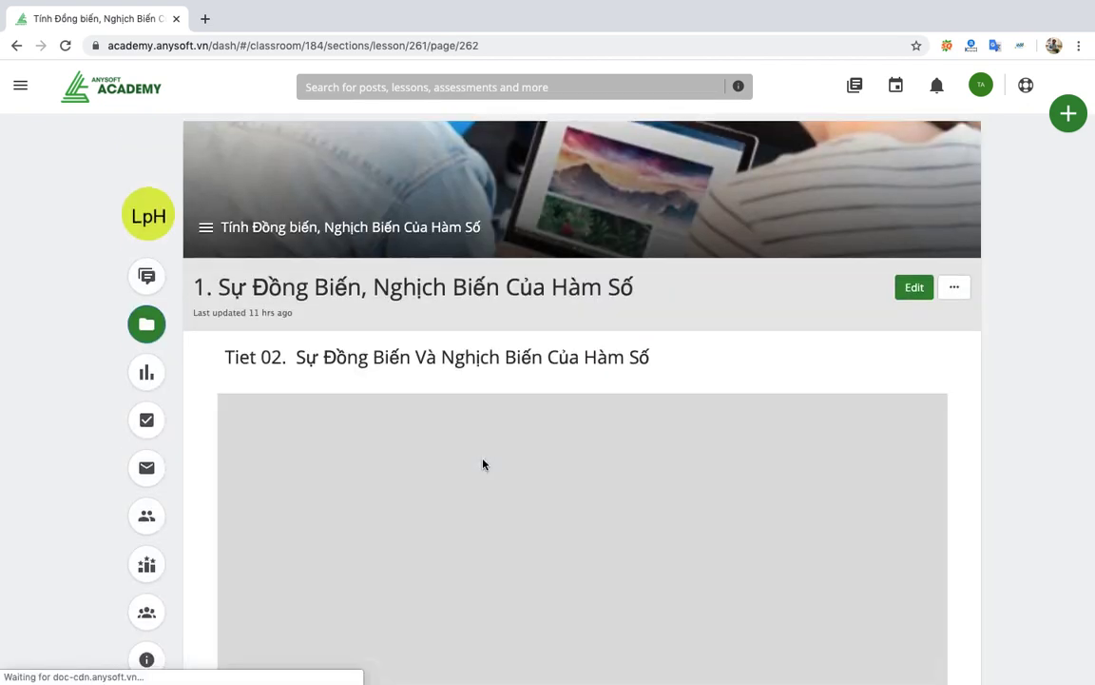
scroll(549, 479, down, 10)
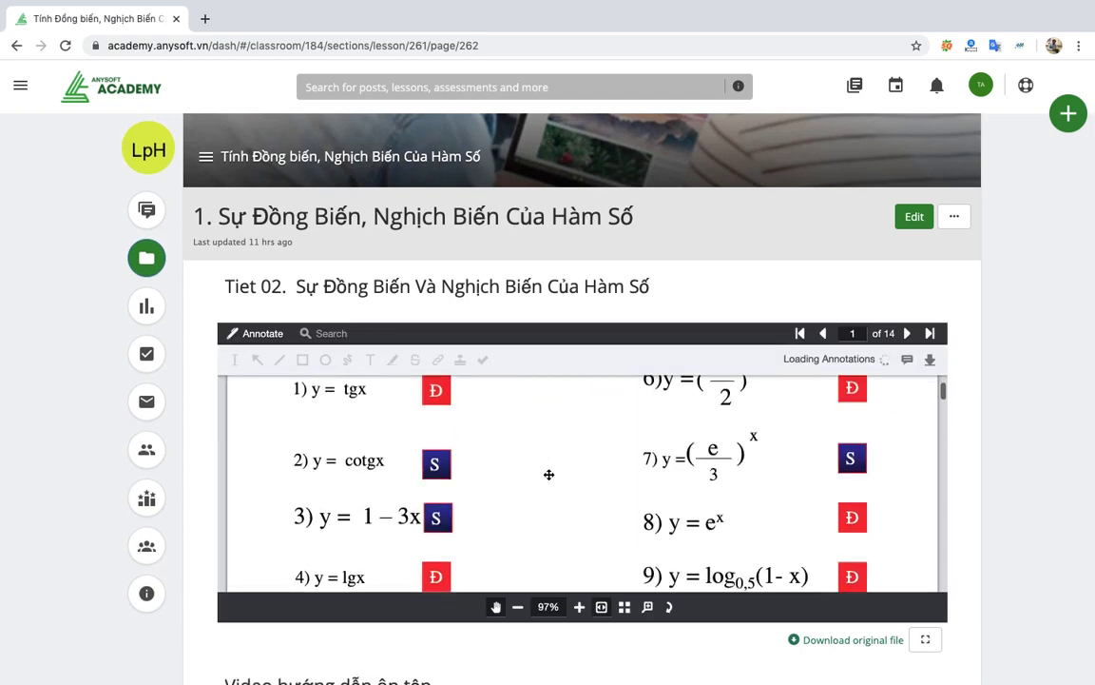
scroll(549, 476, down, 5)
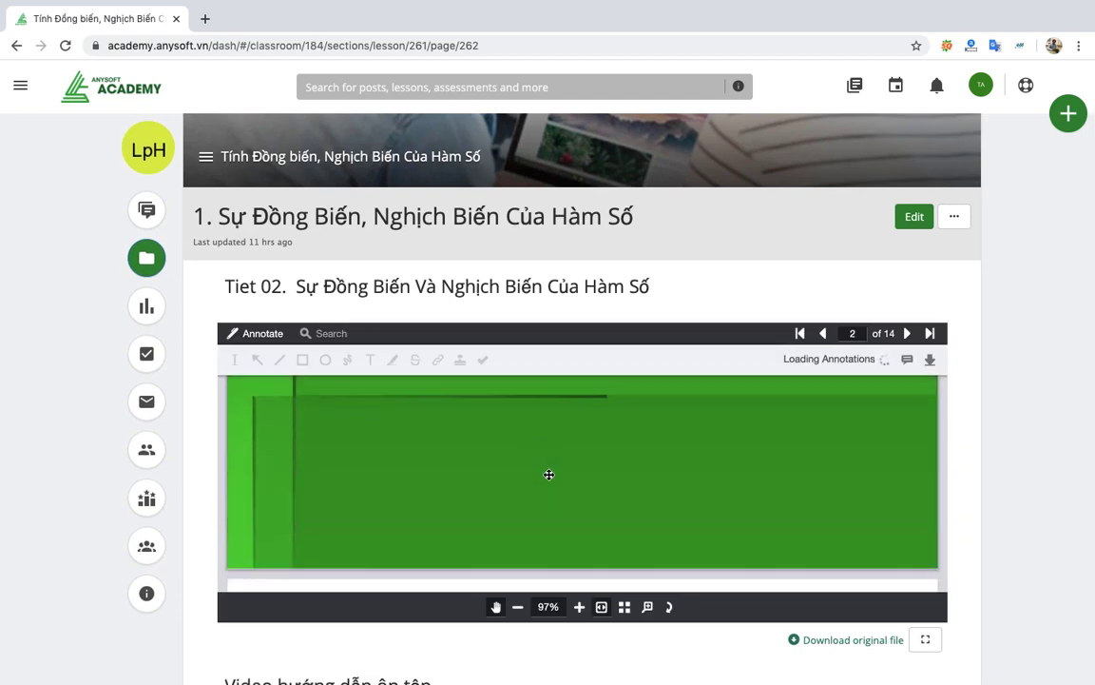
scroll(549, 474, down, 10)
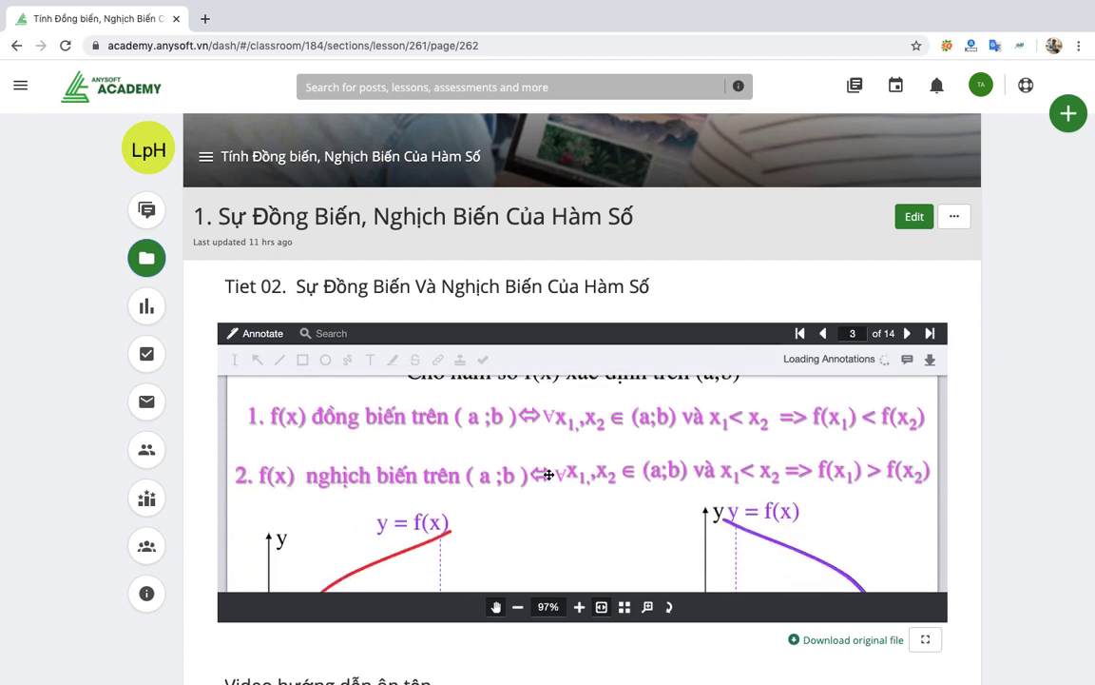
scroll(549, 474, down, 5)
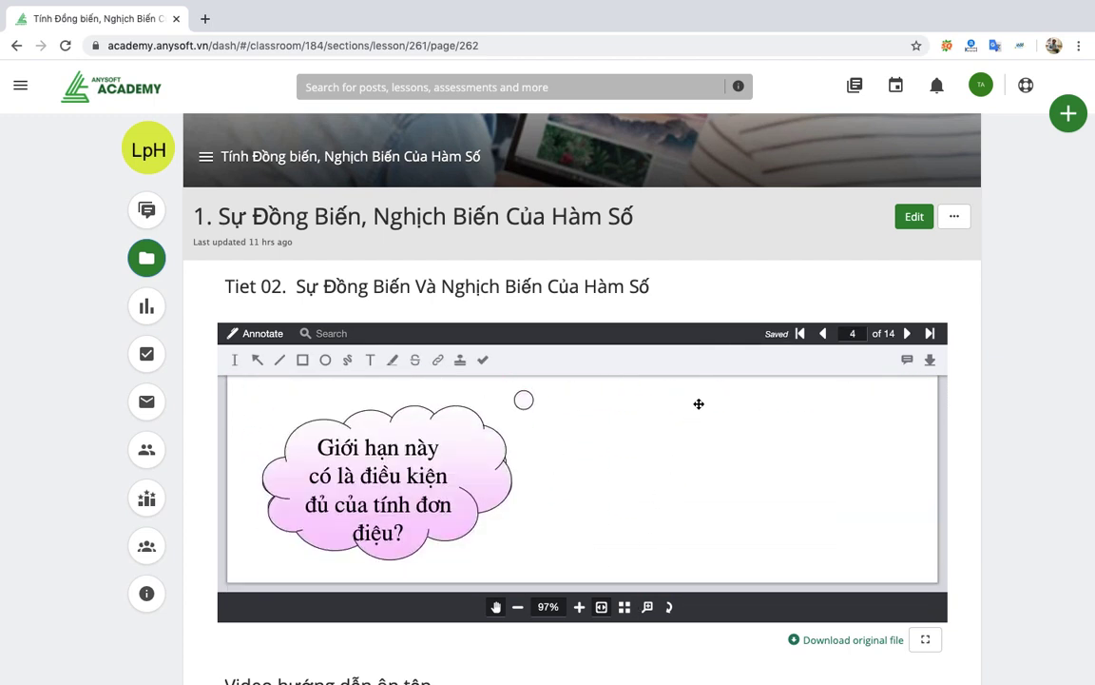
scroll(704, 305, down, 5)
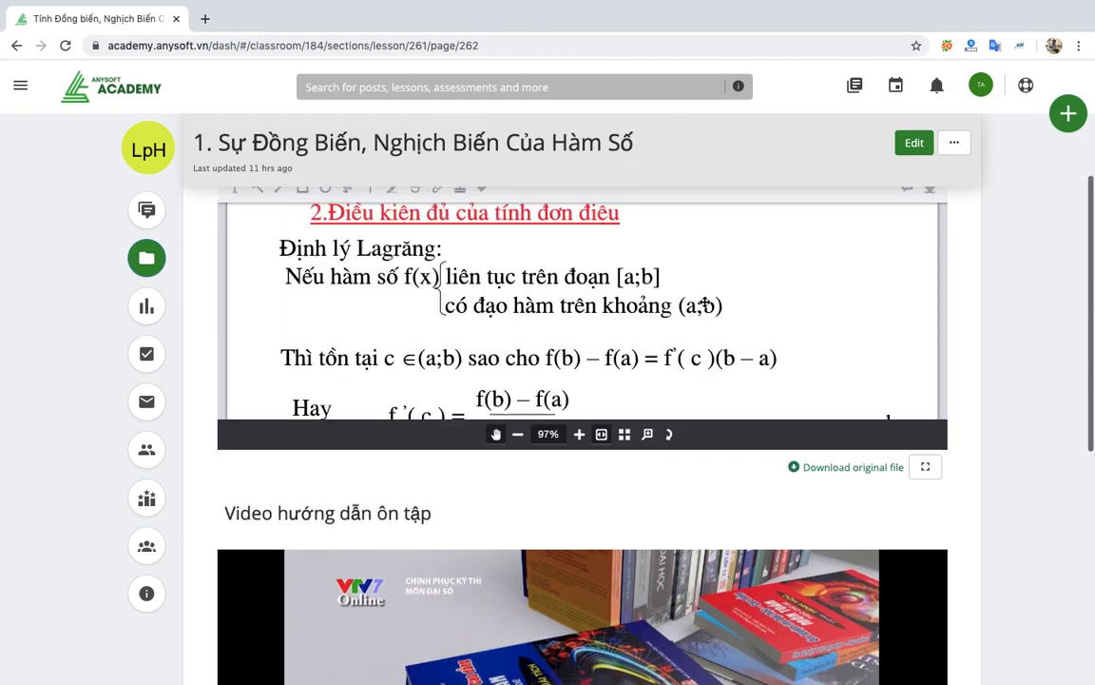
scroll(641, 502, down, 2)
scroll(641, 502, down, 5)
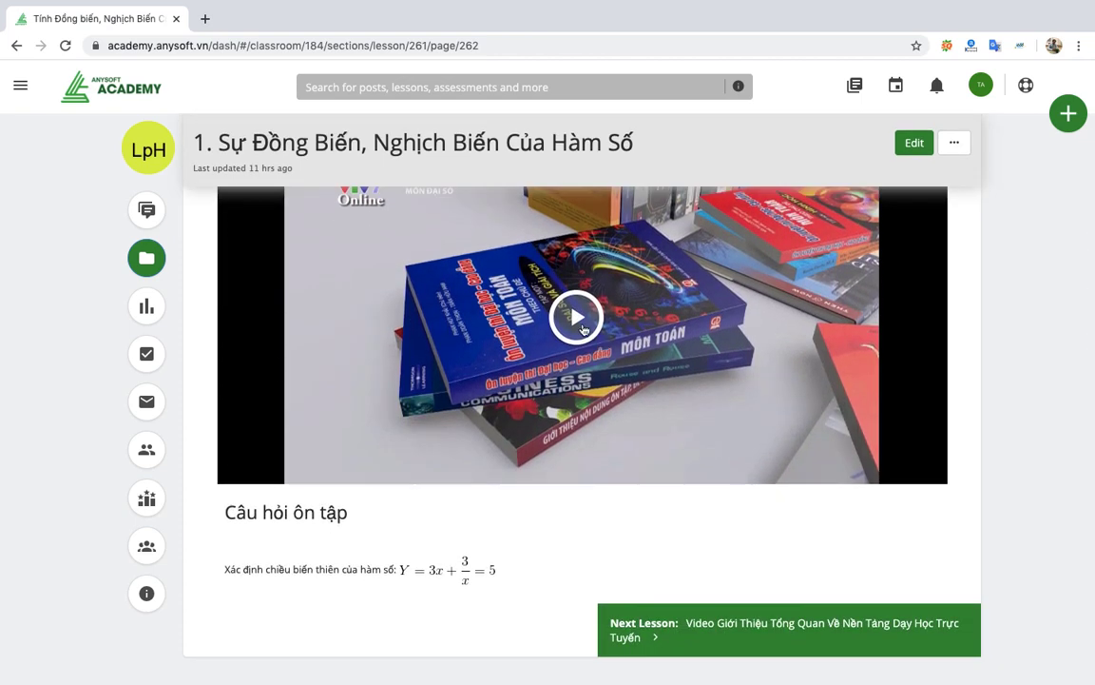
Play the revision video, then return to the Tính Đồng biến lesson overview.
click(575, 318)
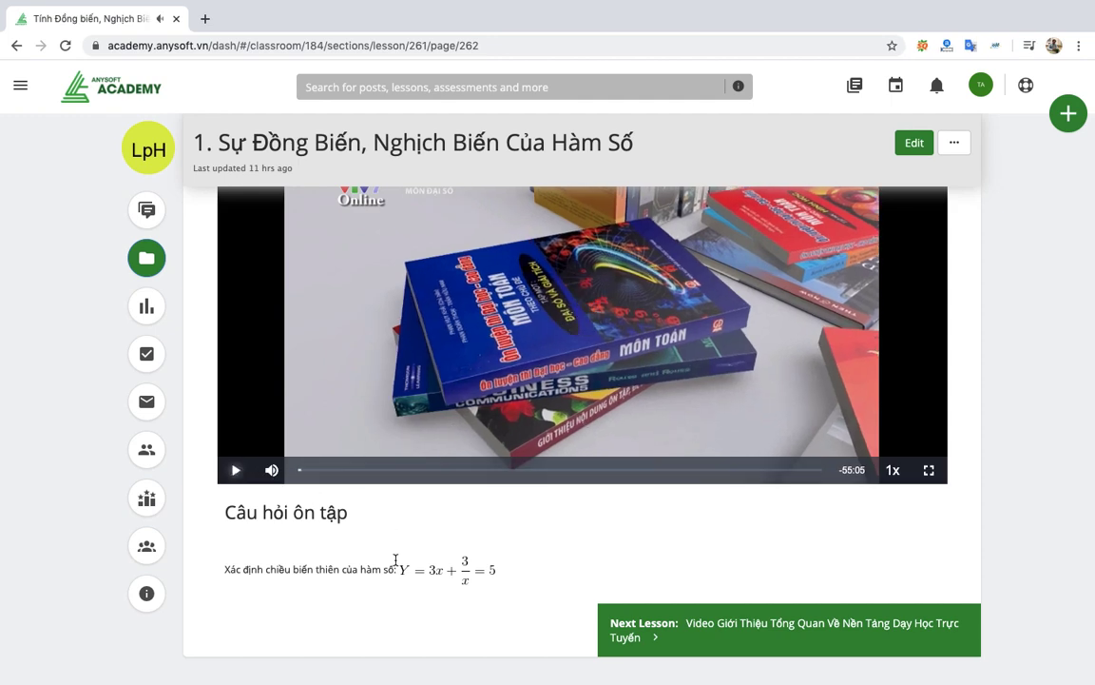
scroll(390, 513, down, 2)
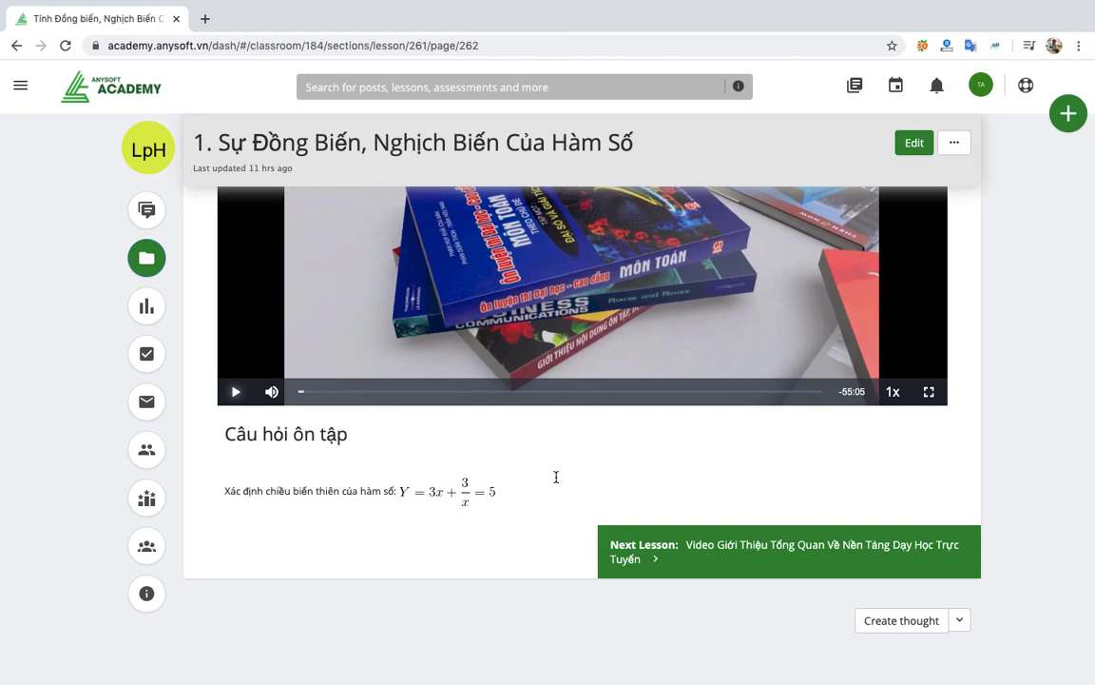
scroll(728, 439, up, 8)
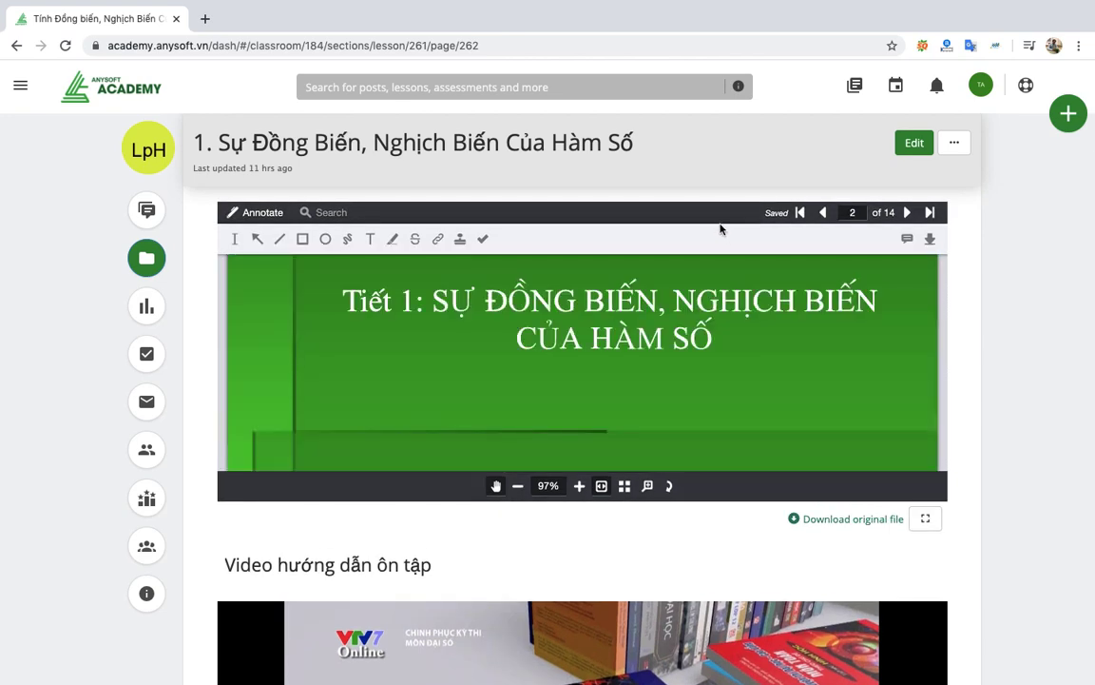
scroll(731, 240, up, 3)
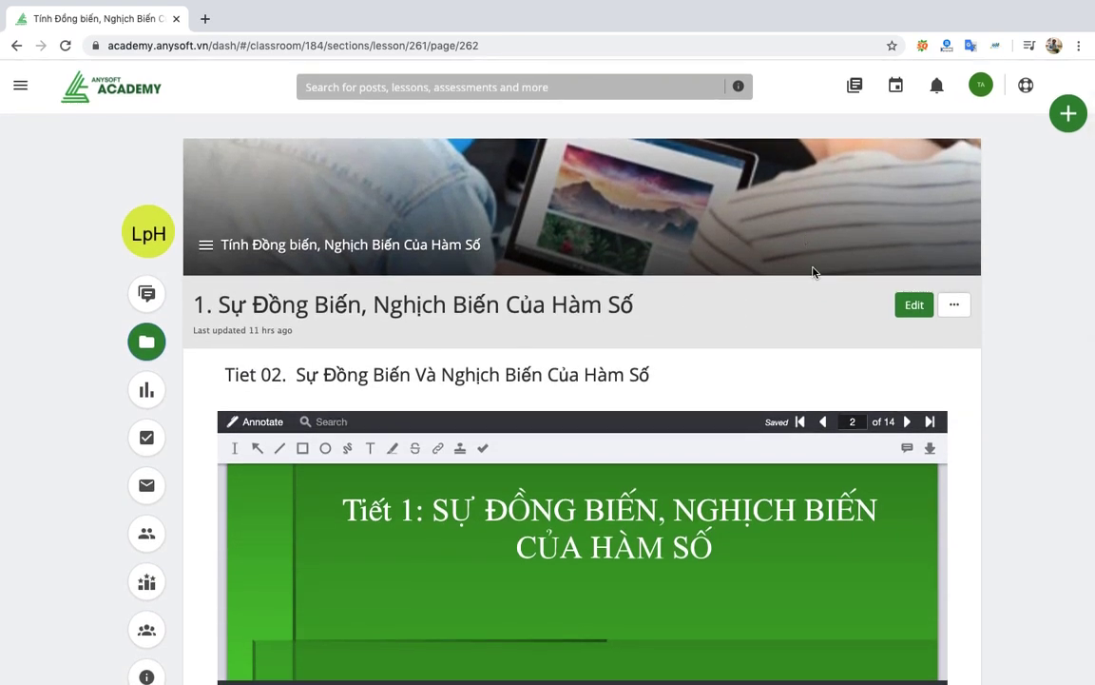
click(378, 248)
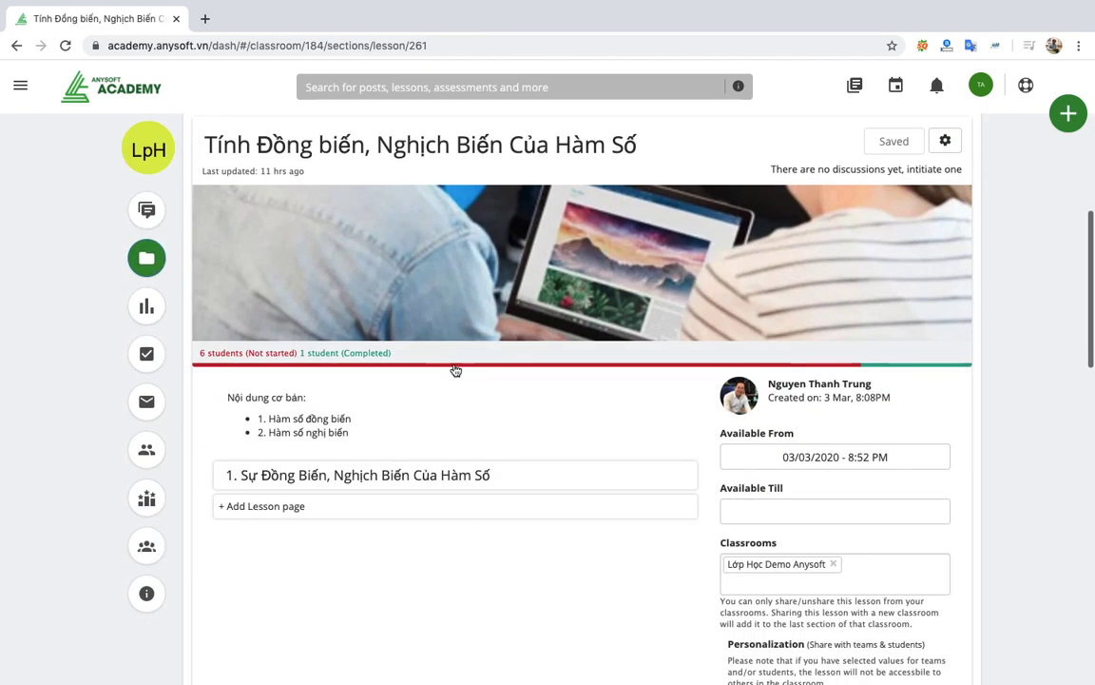
Show the Create menu of lesson, quiz, assignment and SCORM options under Toán Đại số Lớp 12.
scroll(456, 370, up, 3)
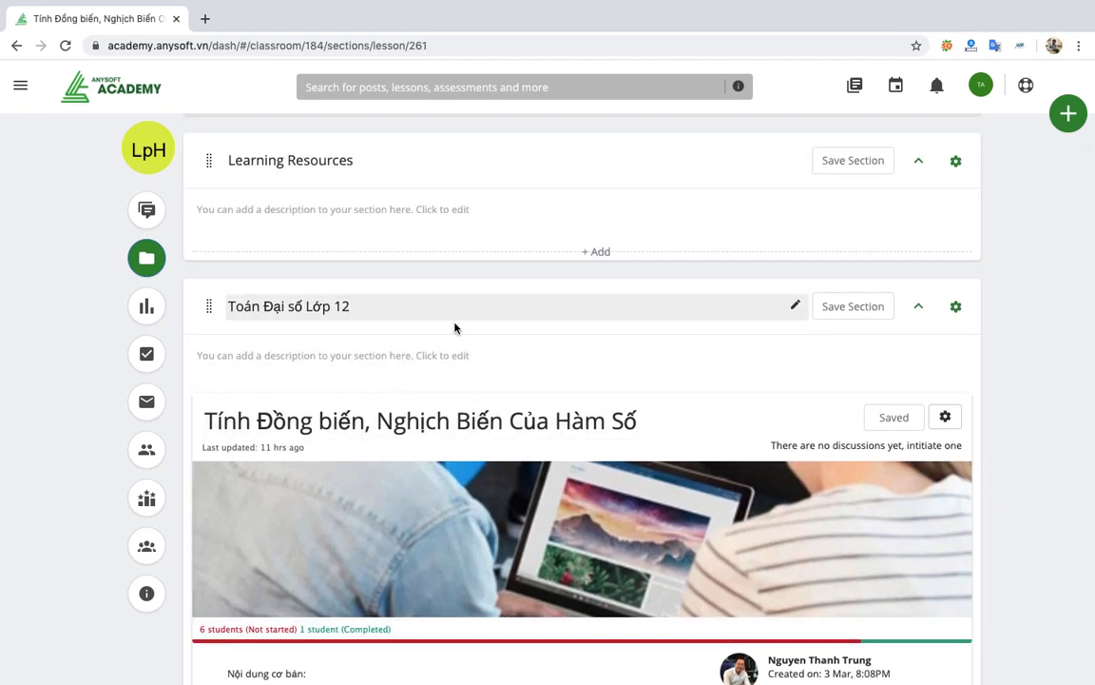
click(454, 315)
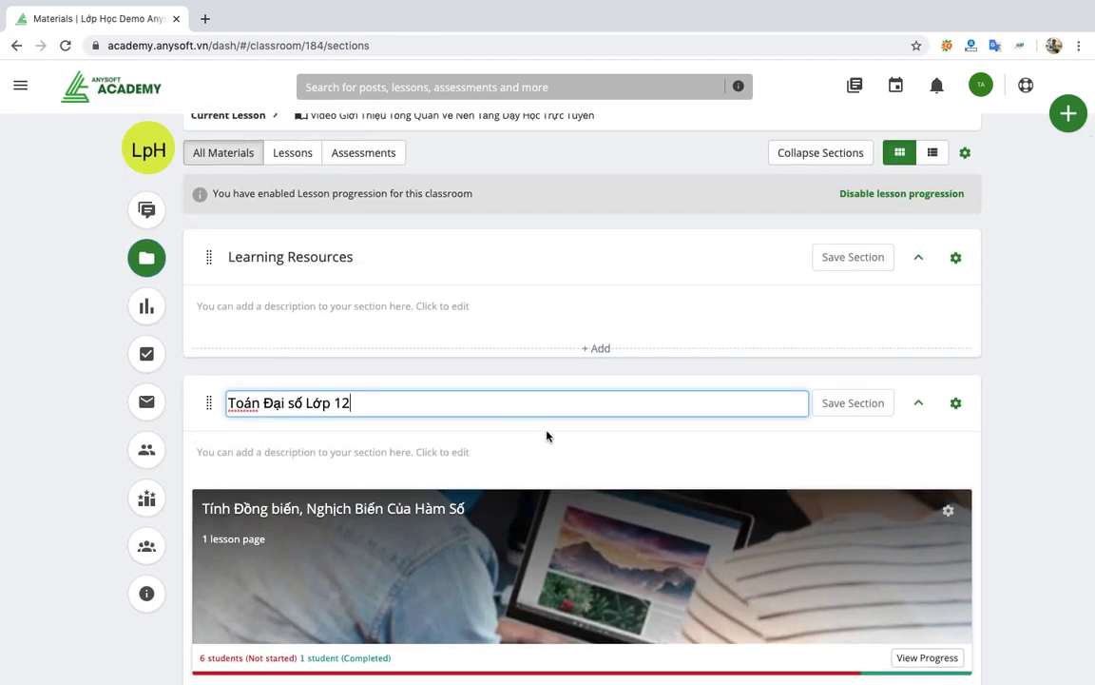
scroll(656, 429, down, 1)
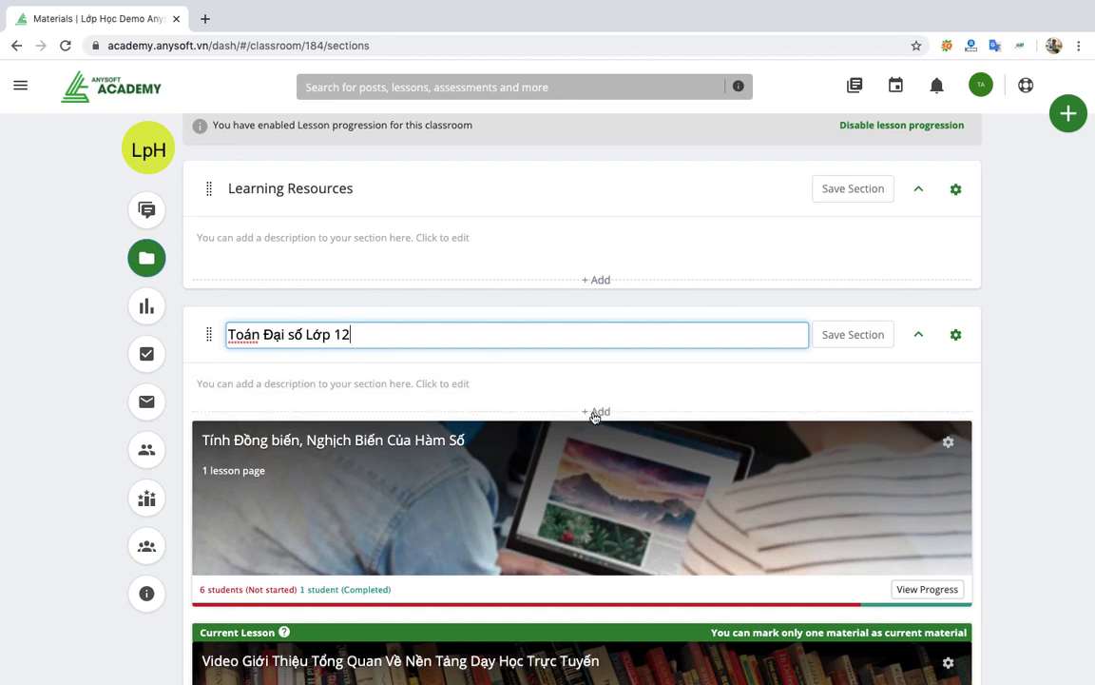
click(599, 414)
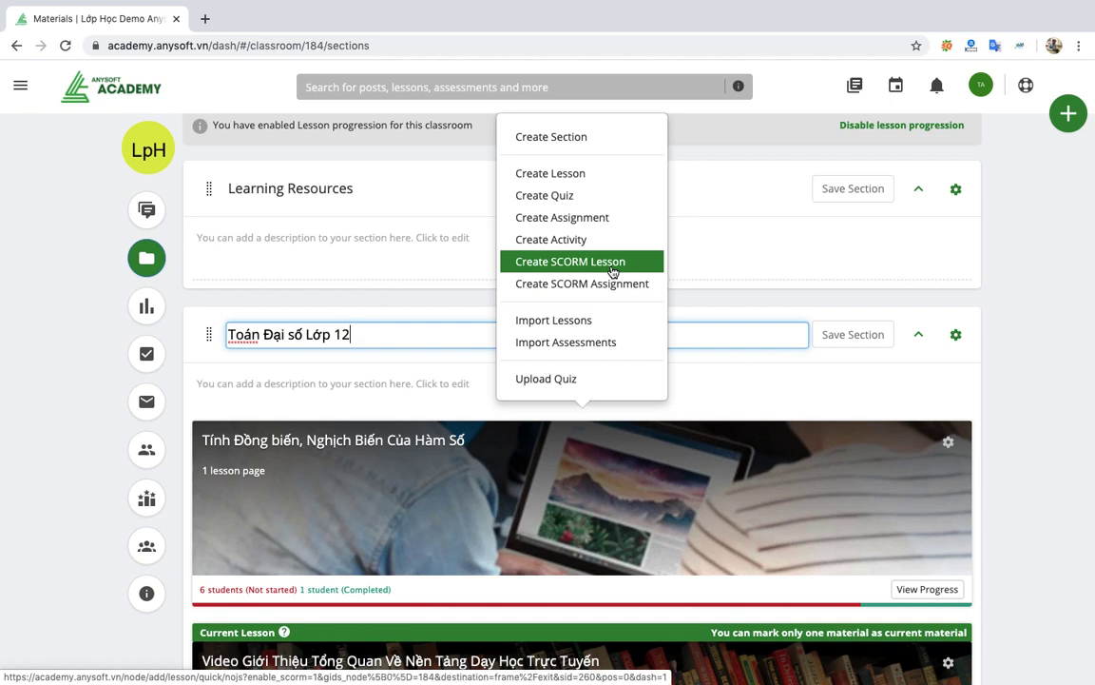
Close the Create menu and open the Tính Đồng biến, Nghịch Biến Của Hàm Số lesson.
click(752, 388)
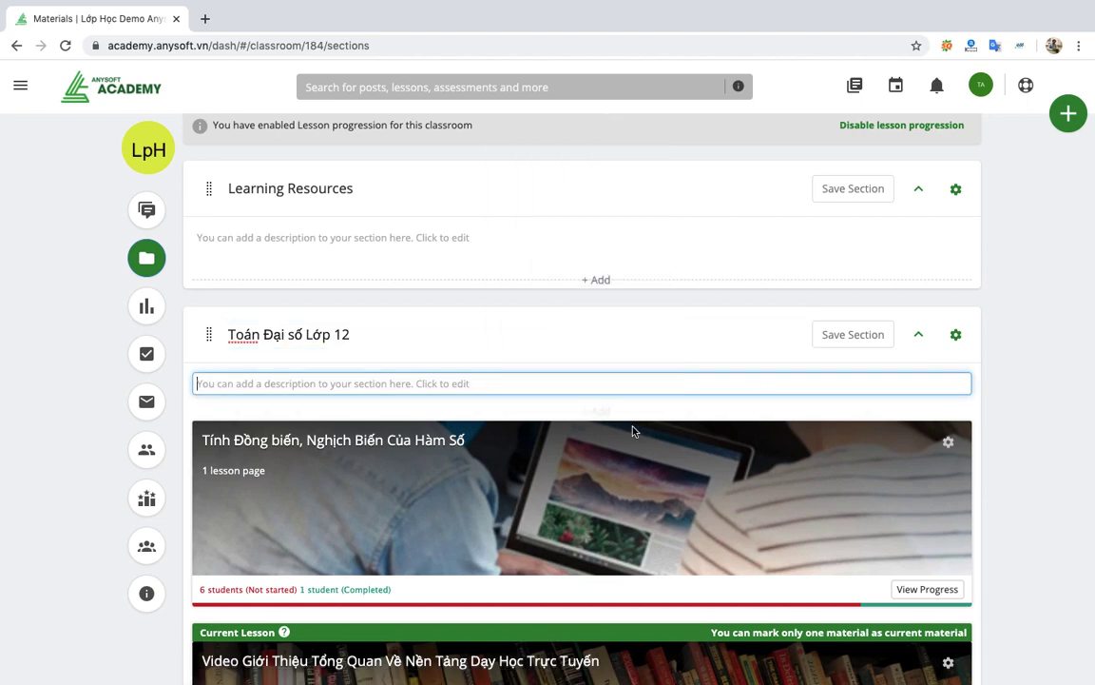
scroll(591, 443, down, 5)
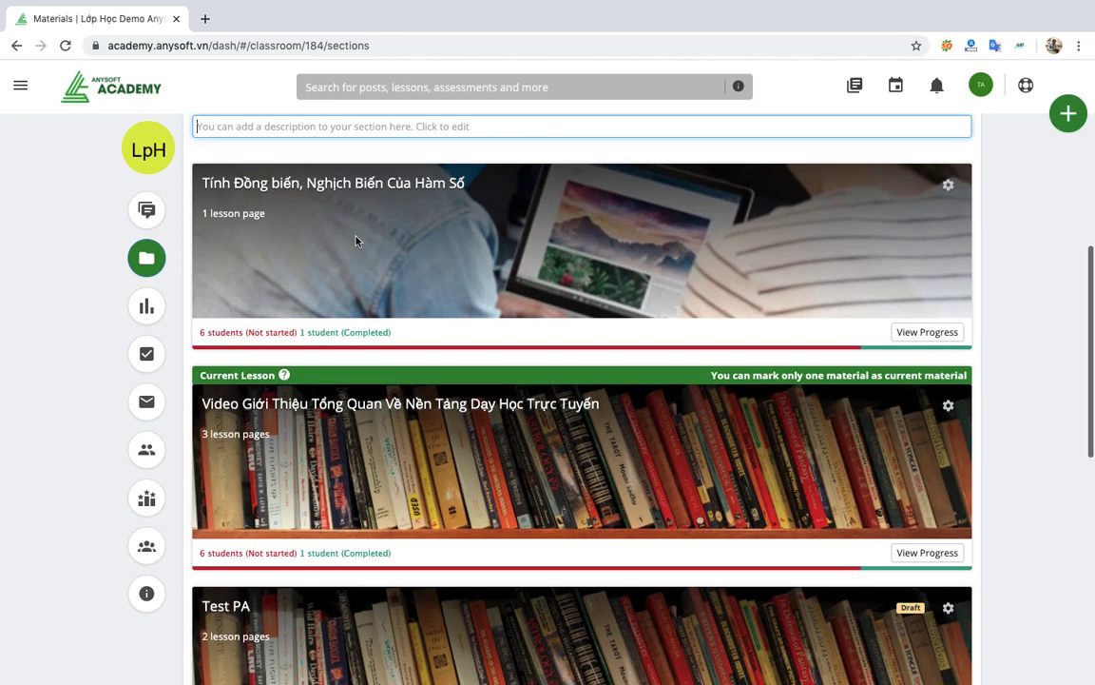
click(361, 184)
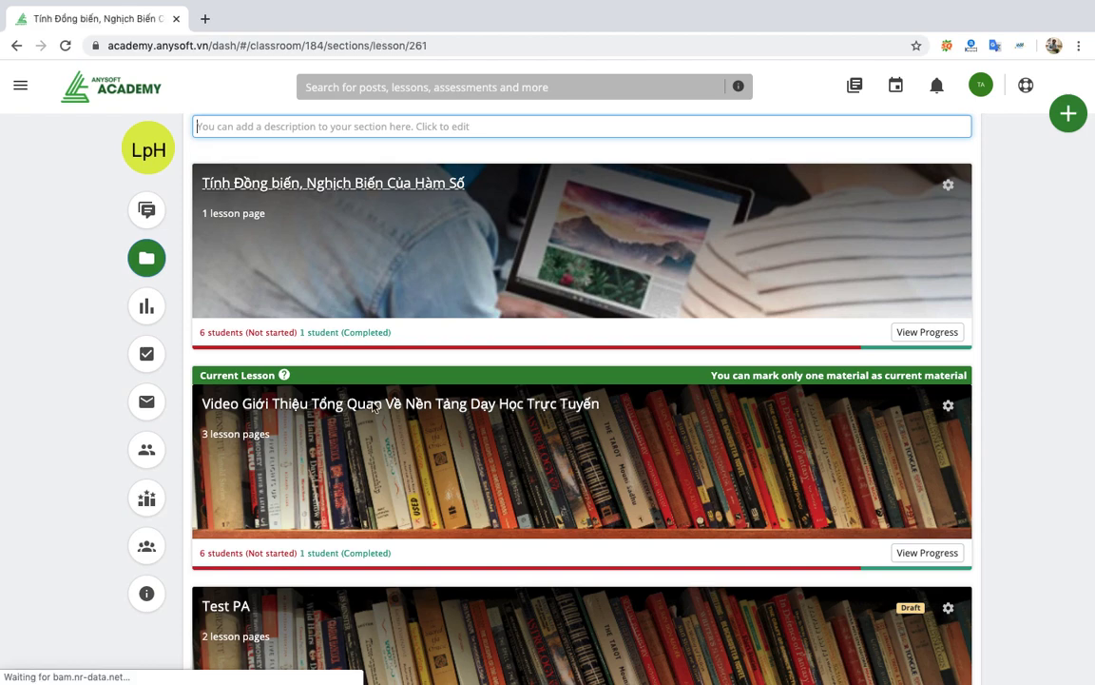
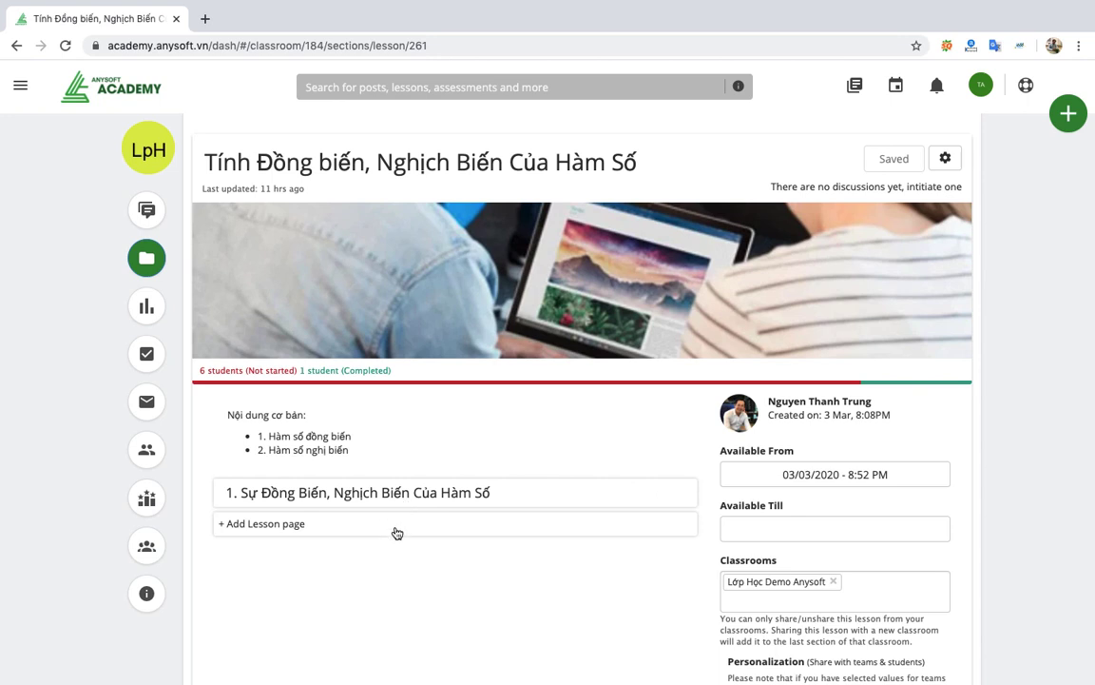
Open lesson '1. Sự Đồng Biến, Nghịch Biến Của Hàm Số' and scroll through its exercise PDF and video.
scroll(450, 586, down, 2)
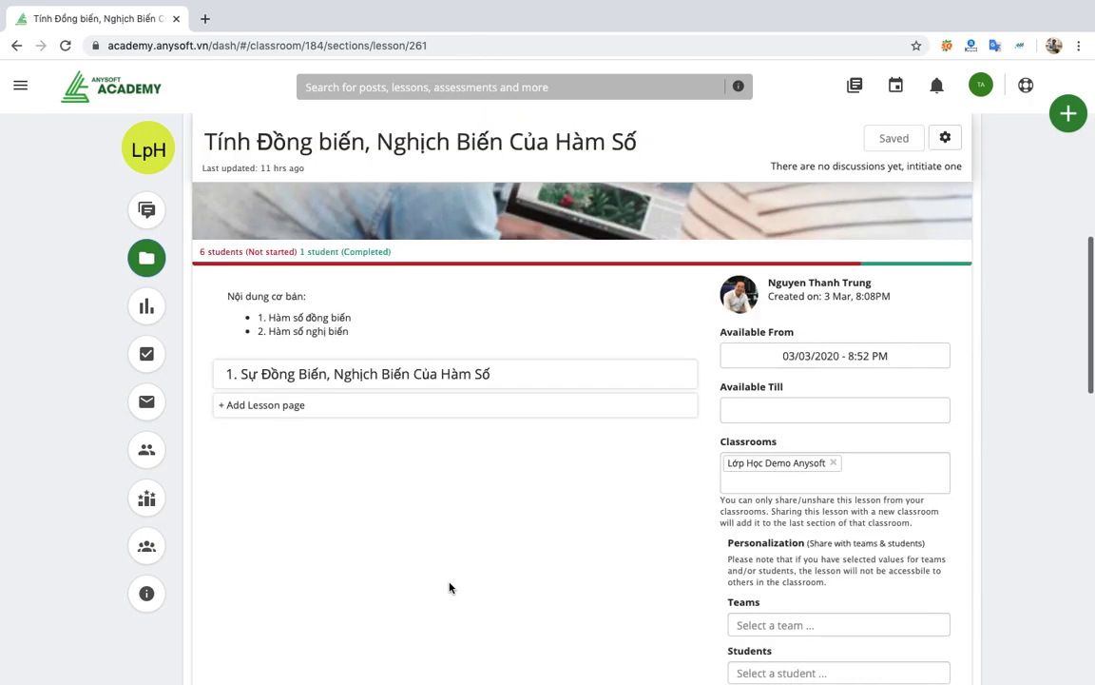
click(555, 385)
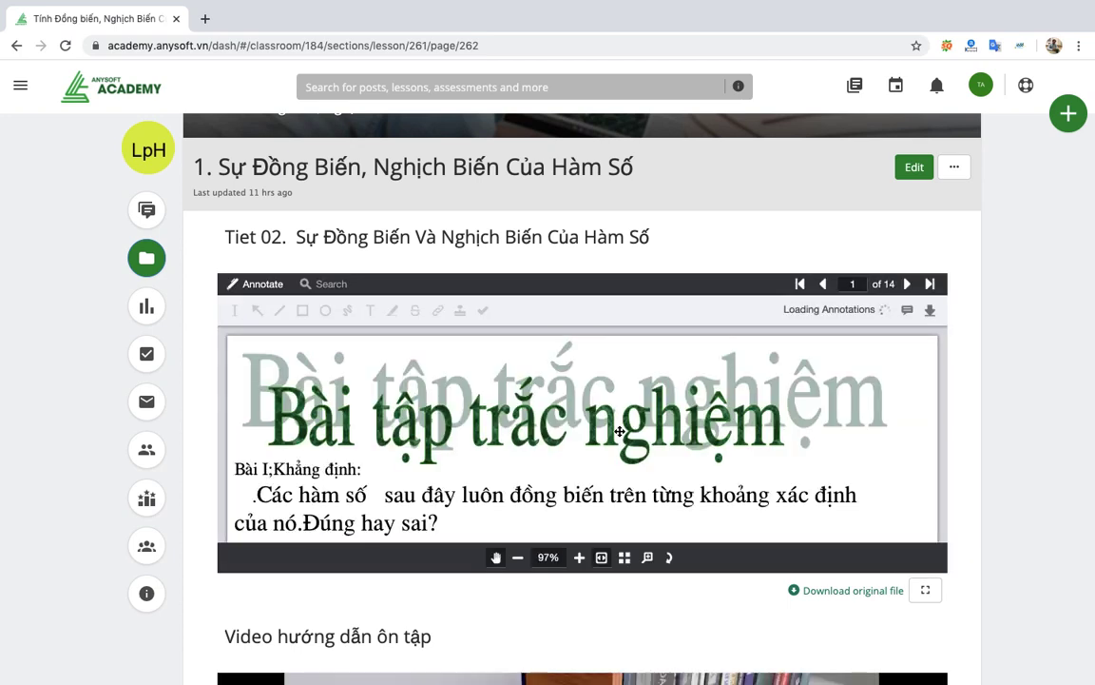
scroll(708, 390, down, 8)
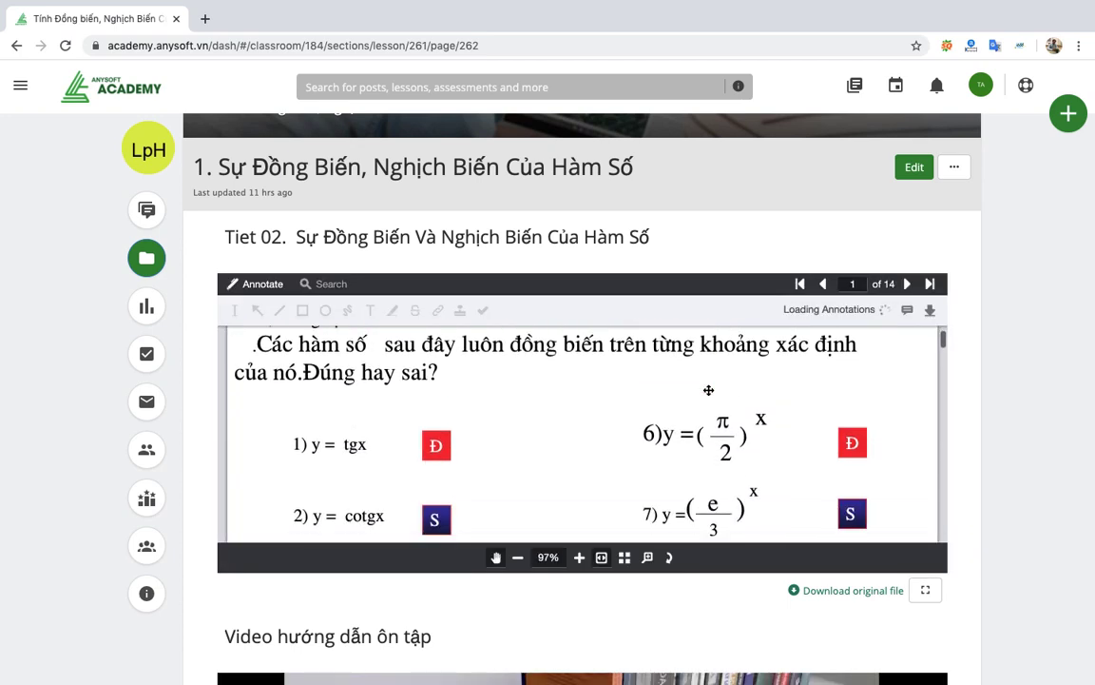
scroll(708, 390, down, 8)
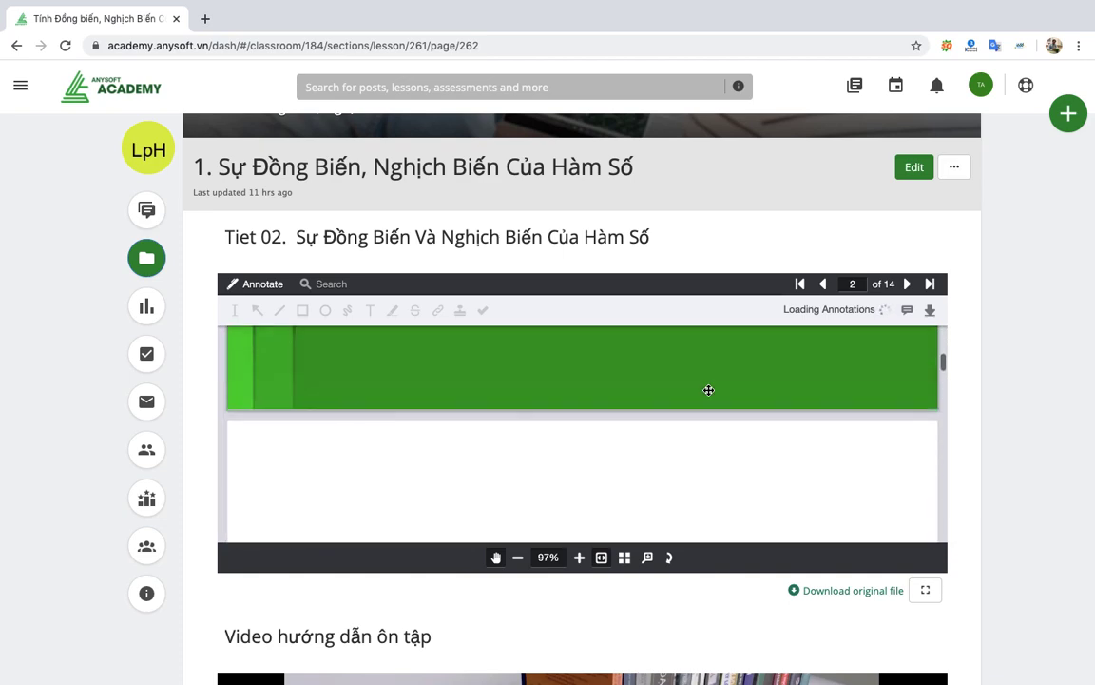
scroll(638, 487, down, 1)
scroll(638, 487, down, 5)
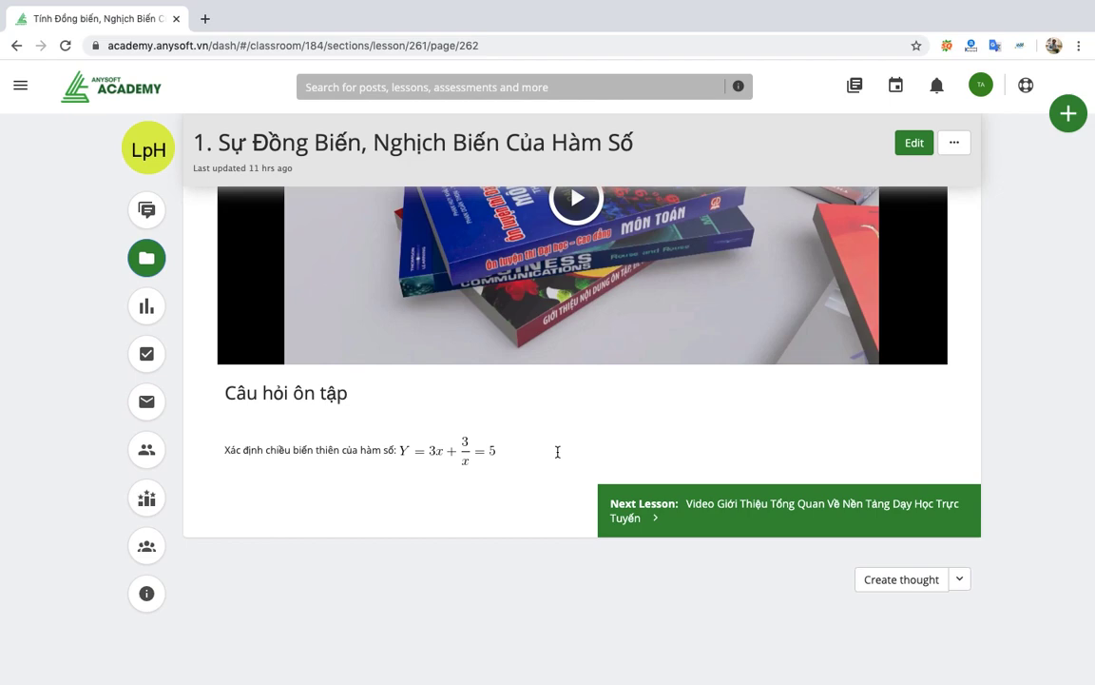
scroll(558, 452, up, 6)
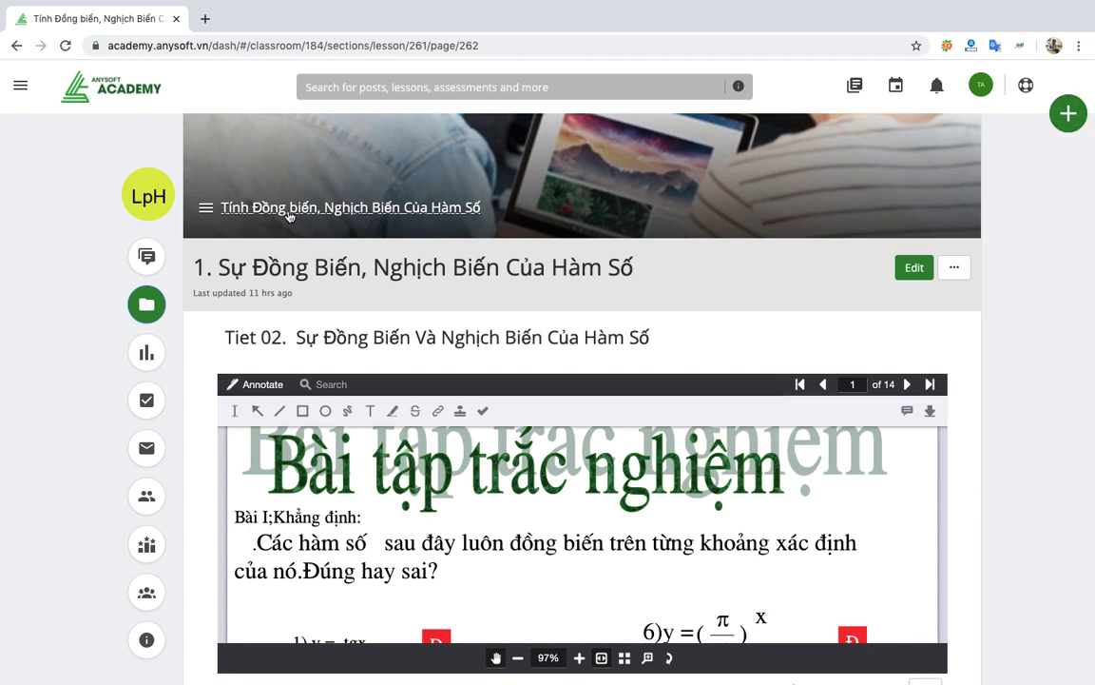
Go back from the lesson to the parent overview, then to the classroom materials listing.
click(290, 216)
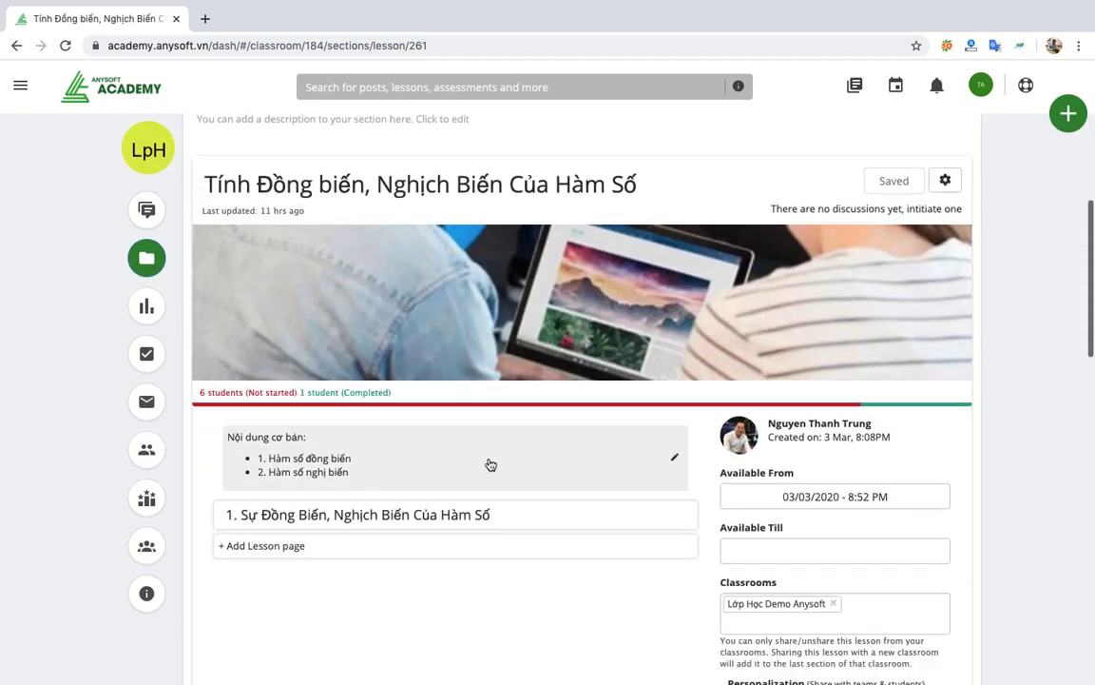
scroll(491, 464, down, 1)
scroll(354, 314, up, 1)
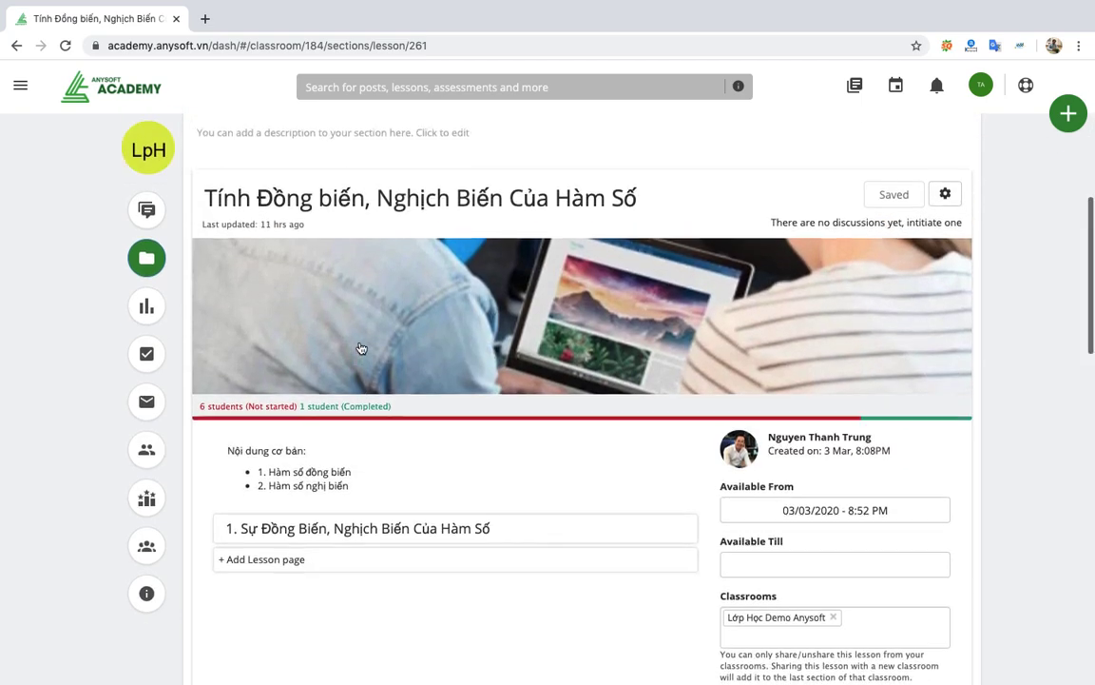
scroll(361, 348, up, 5)
click(303, 369)
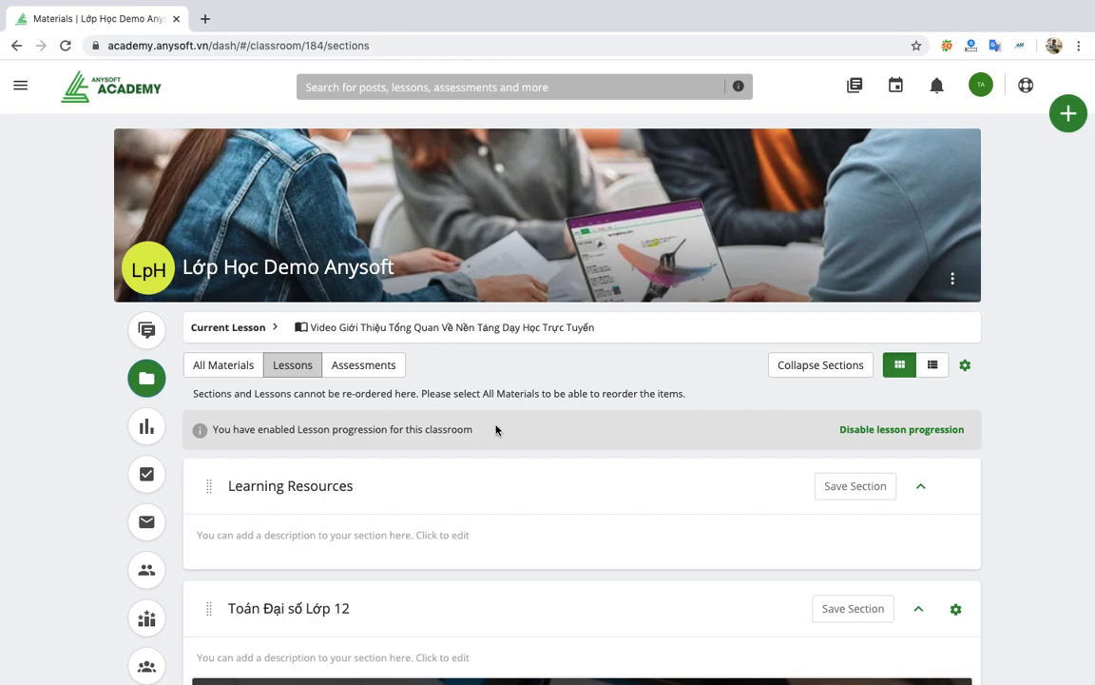
scroll(596, 497, down, 7)
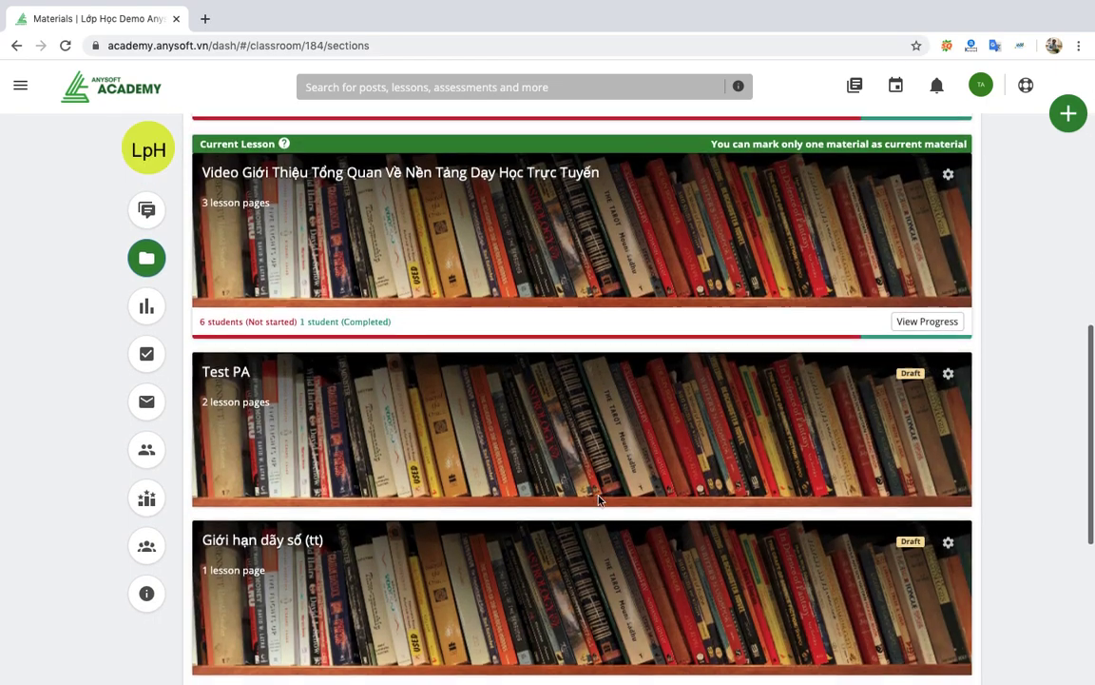
scroll(599, 499, down, 3)
scroll(599, 499, up, 5)
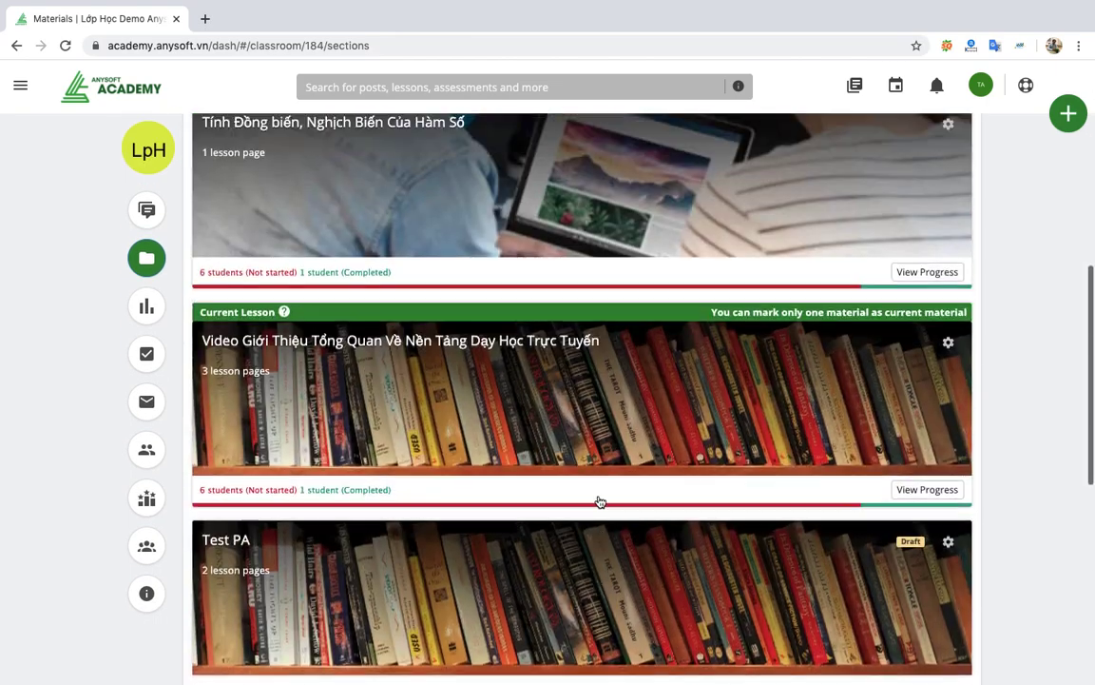
scroll(599, 501, up, 6)
Show all classroom materials and collapse every section.
click(217, 249)
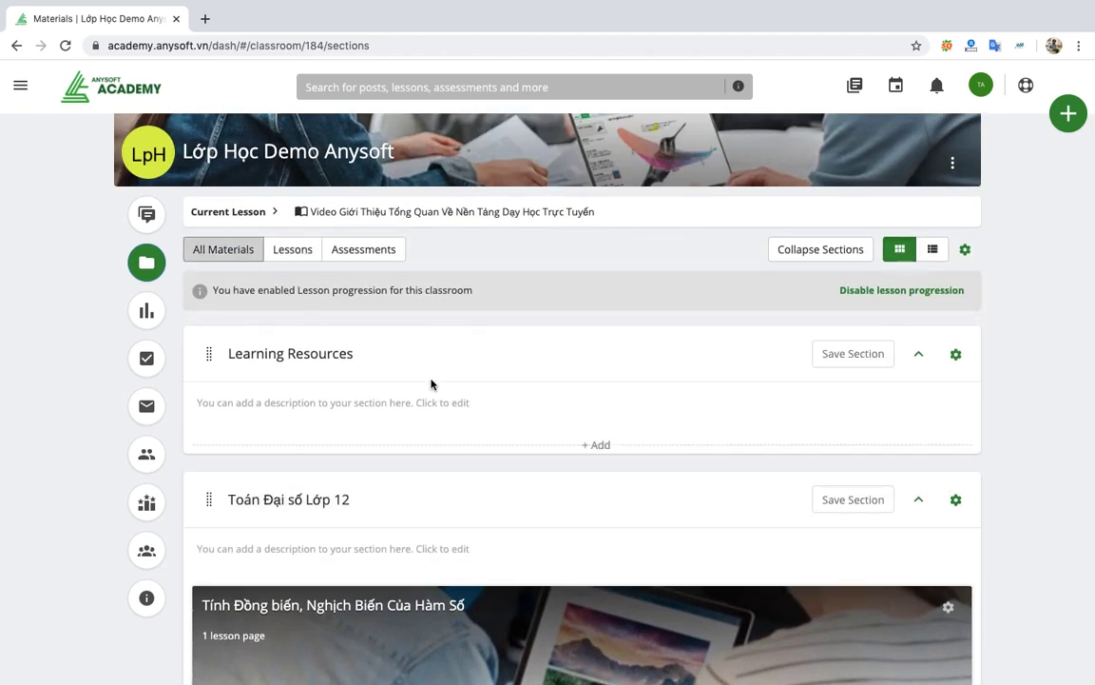
scroll(466, 377, down, 2)
scroll(467, 372, up, 2)
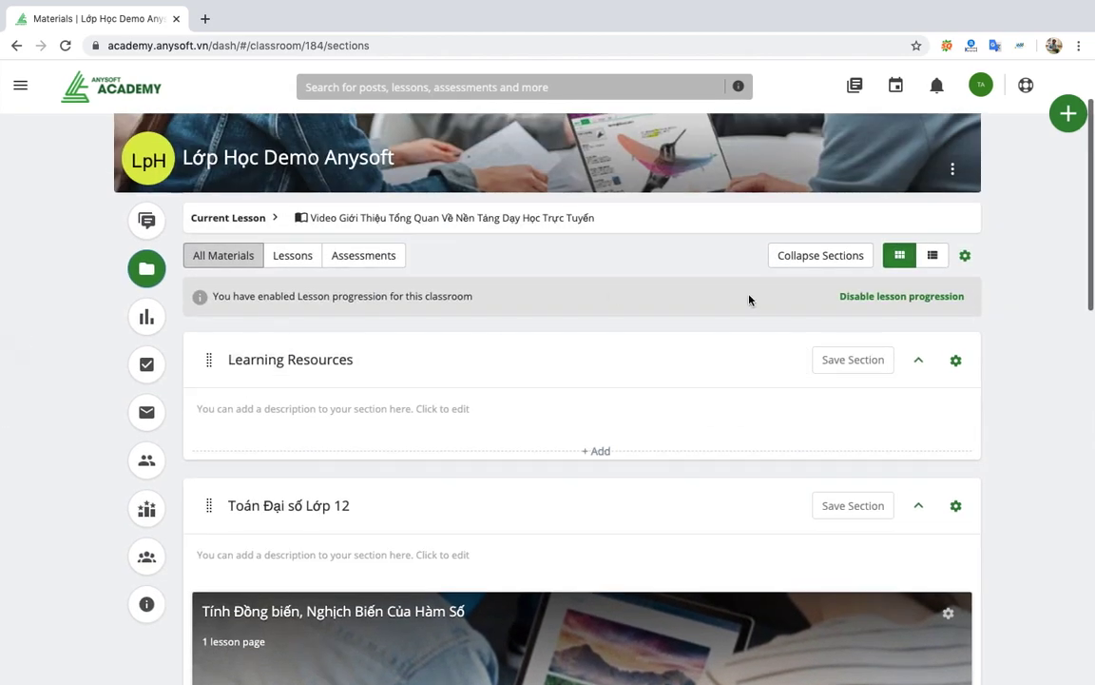
click(799, 255)
scroll(591, 446, down, 3)
scroll(592, 447, up, 3)
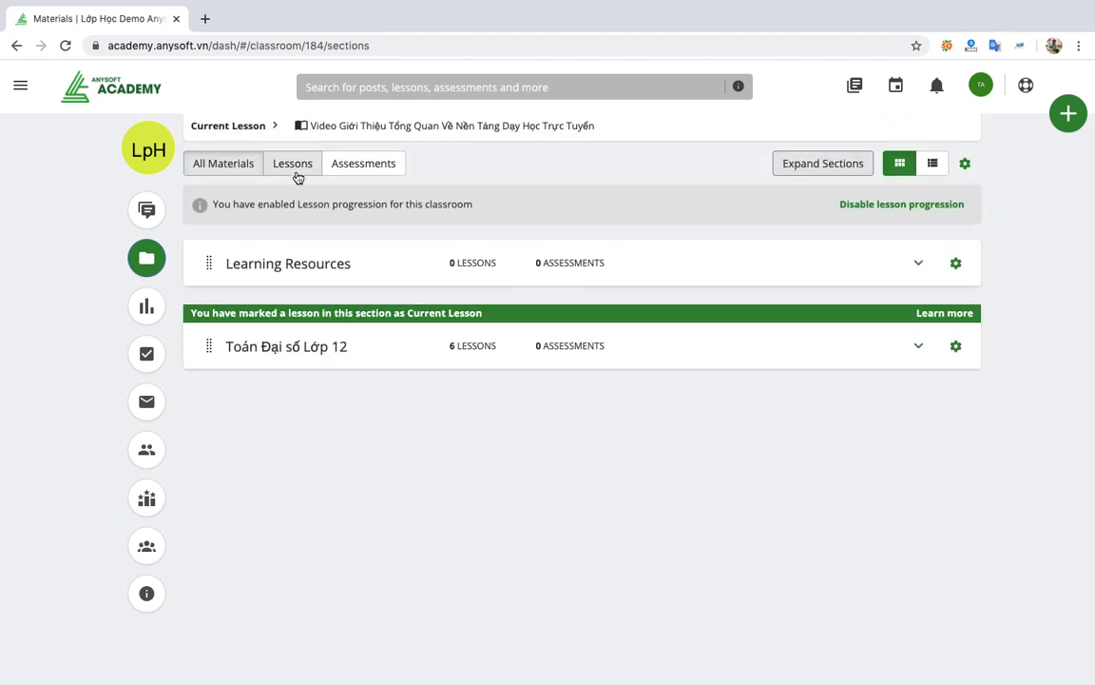
Filter materials to Lessons and expand the Toán Đại số Lớp 12 section.
click(294, 169)
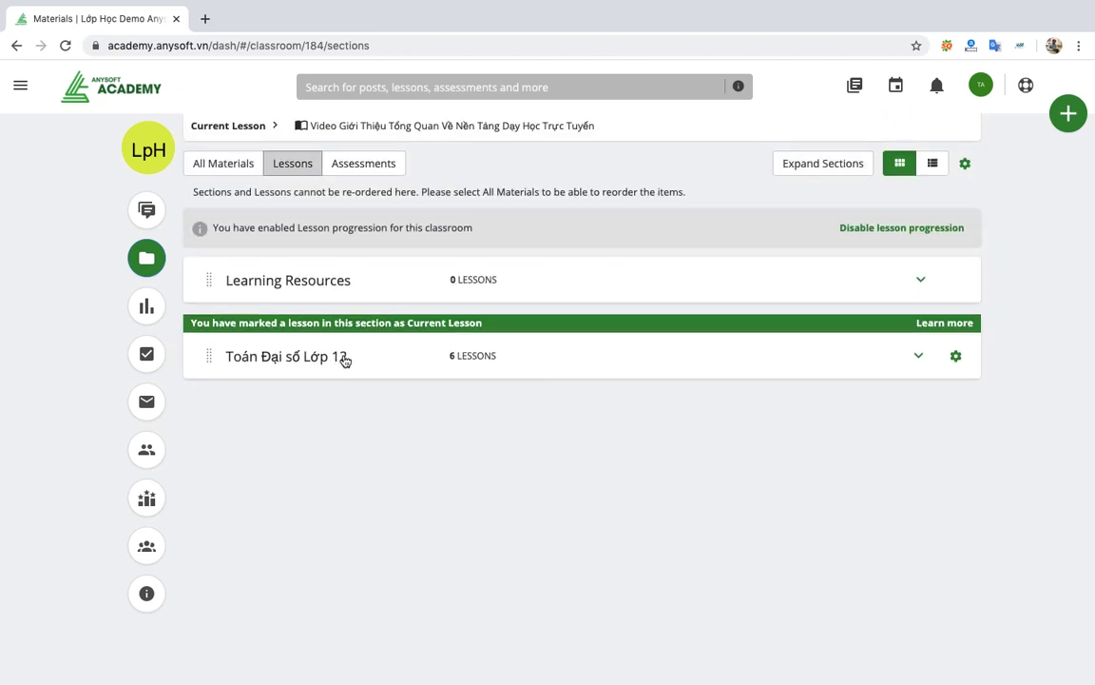
click(458, 353)
scroll(544, 399, down, 15)
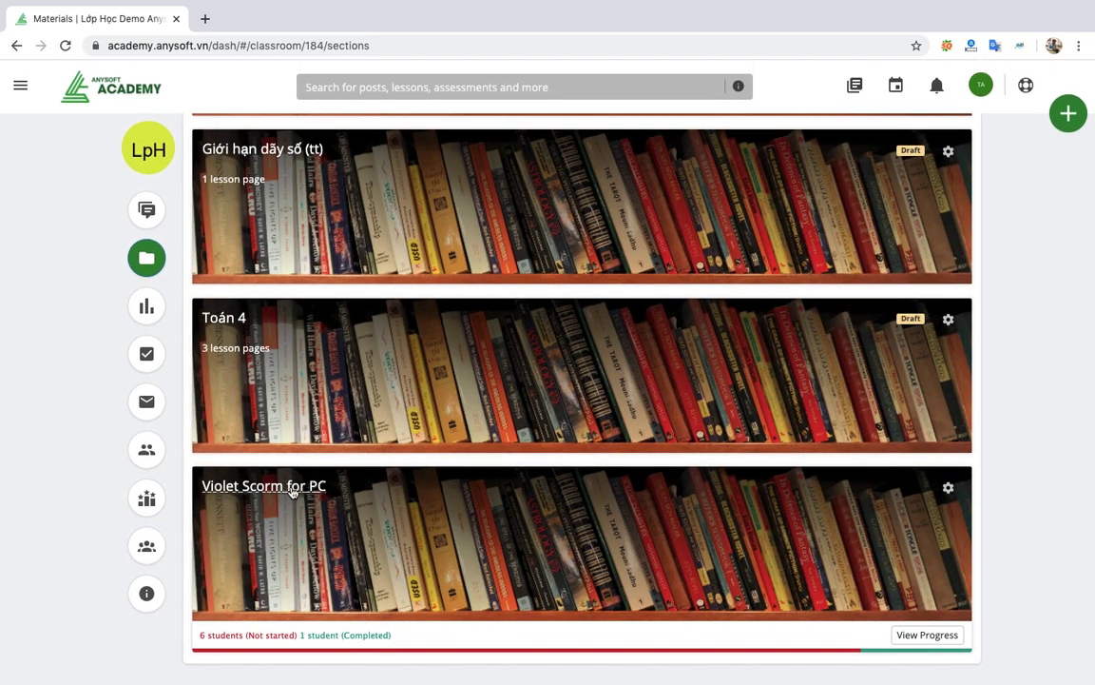
Open the Violet Scorm for PC lesson card.
click(288, 486)
scroll(292, 492, down, 3)
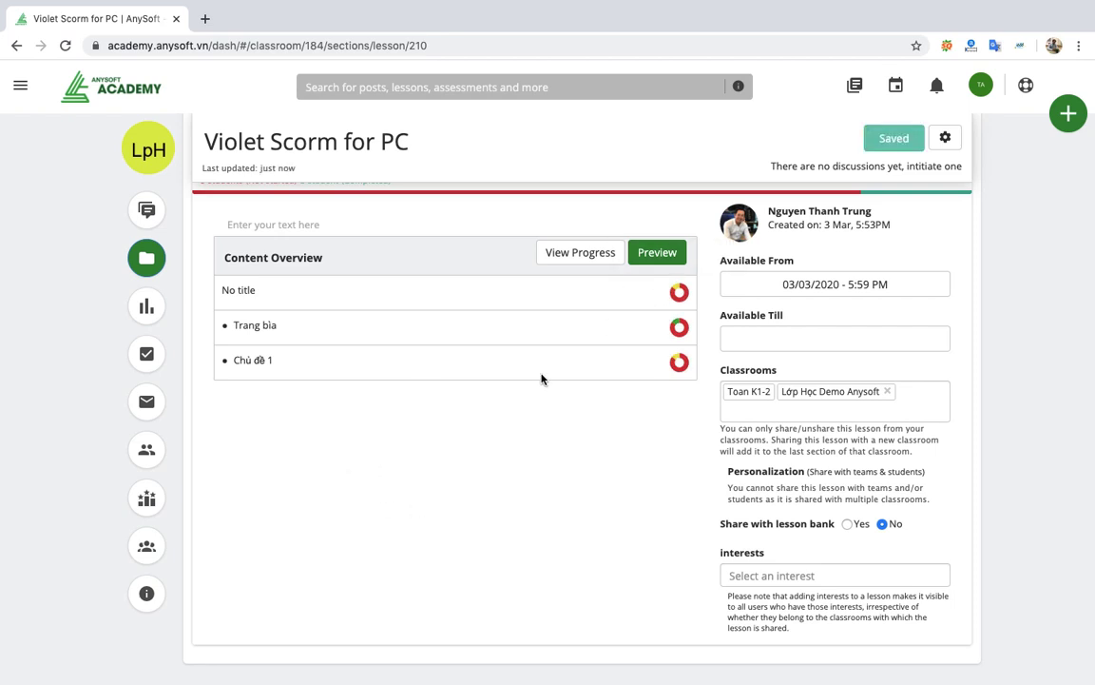
scroll(543, 379, up, 1)
scroll(569, 469, up, 1)
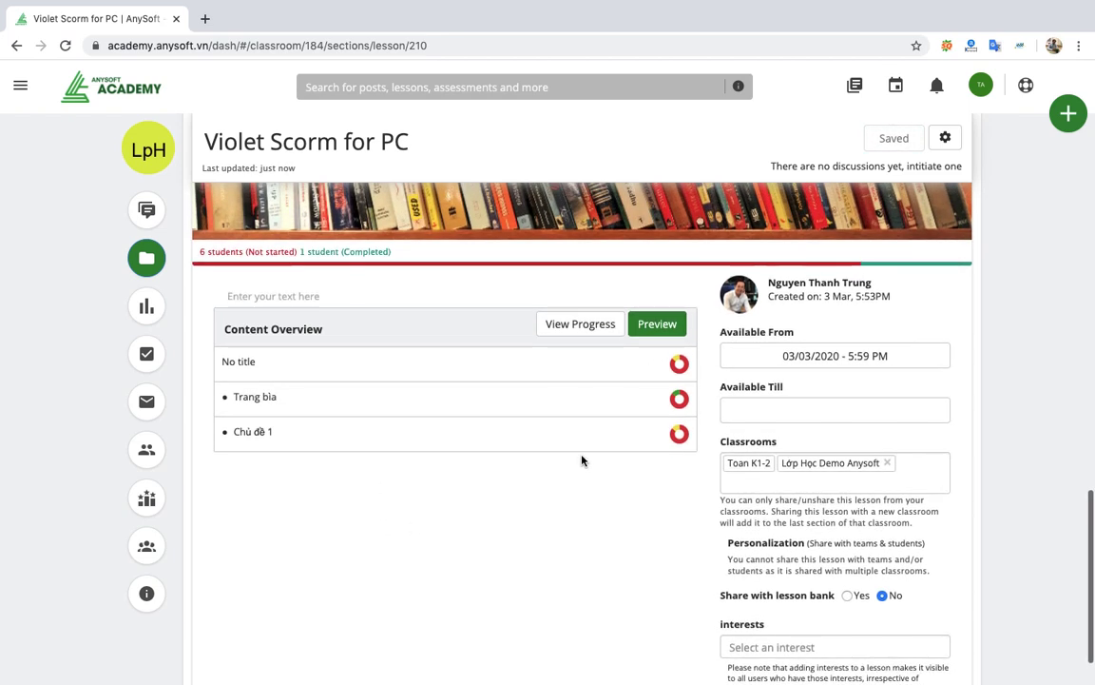
Preview the course with Flash allowed so its content plays.
click(657, 325)
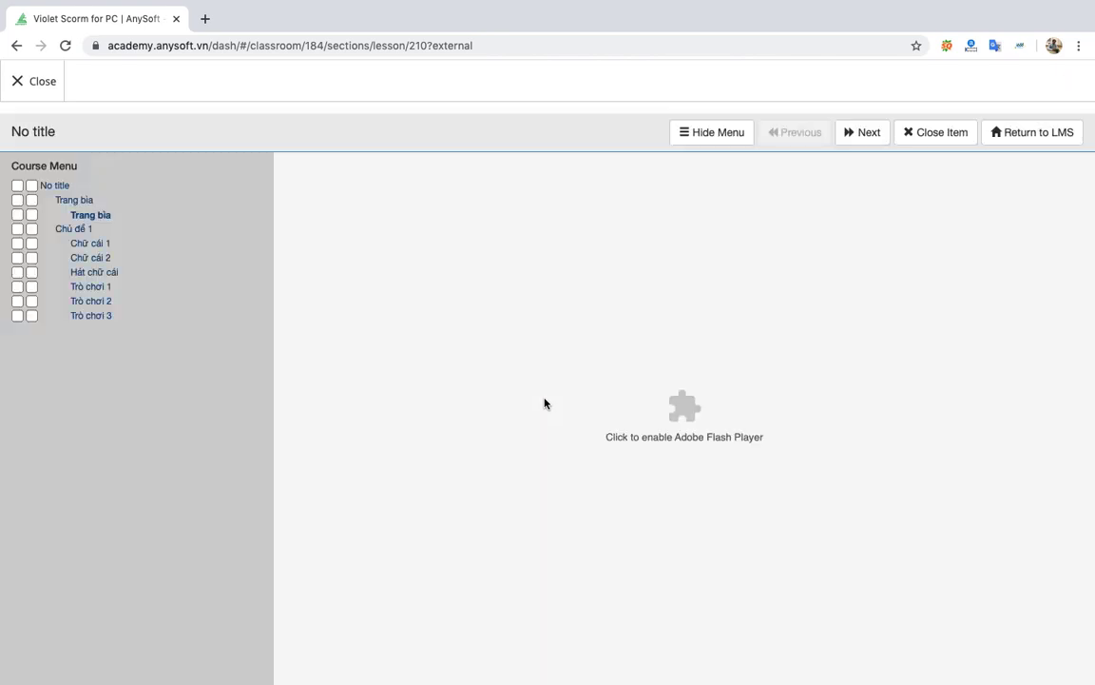
click(688, 406)
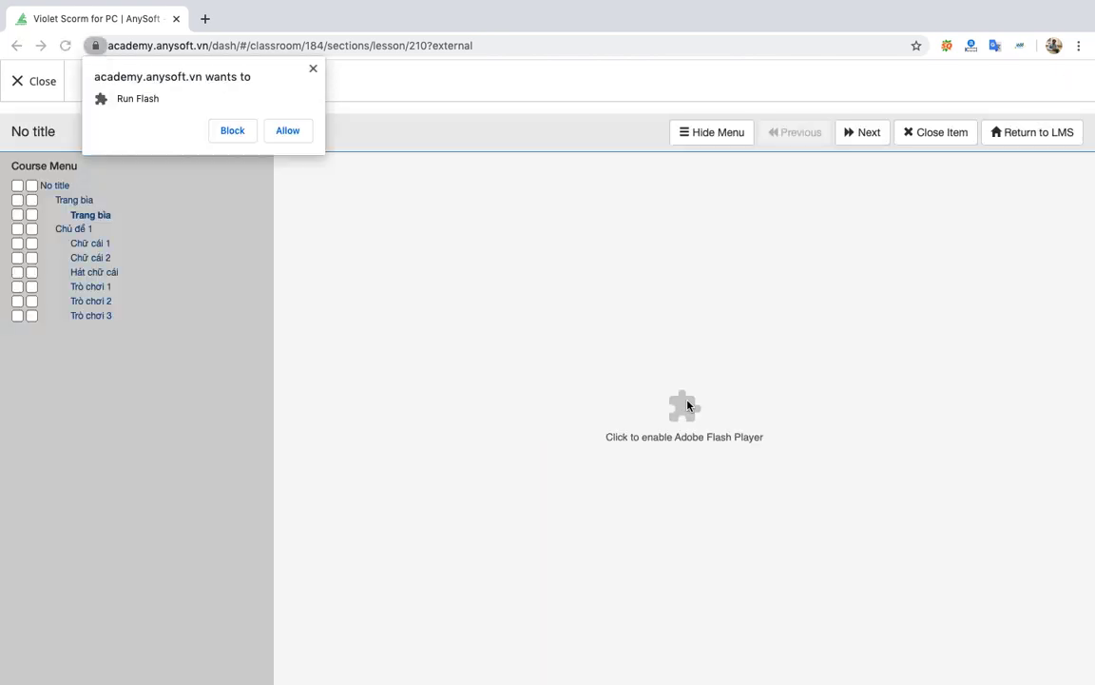
click(288, 132)
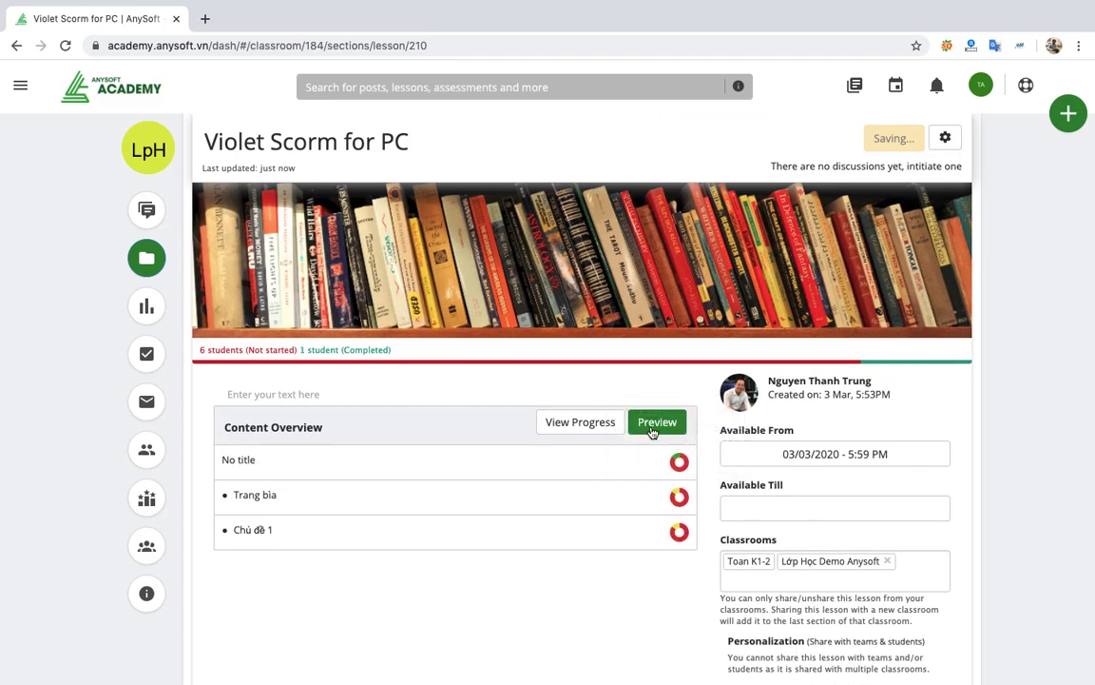
click(657, 424)
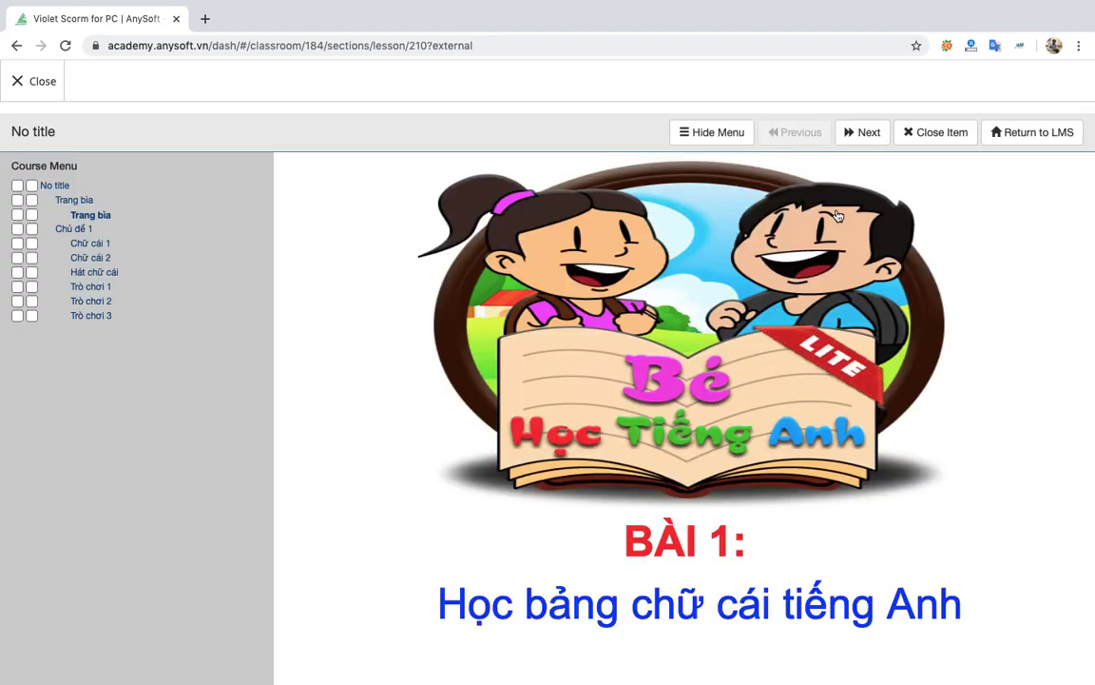
Step through Chữ cái 1 with a letter sound and Chữ cái 2's video, reaching Hát chữ cái.
click(853, 137)
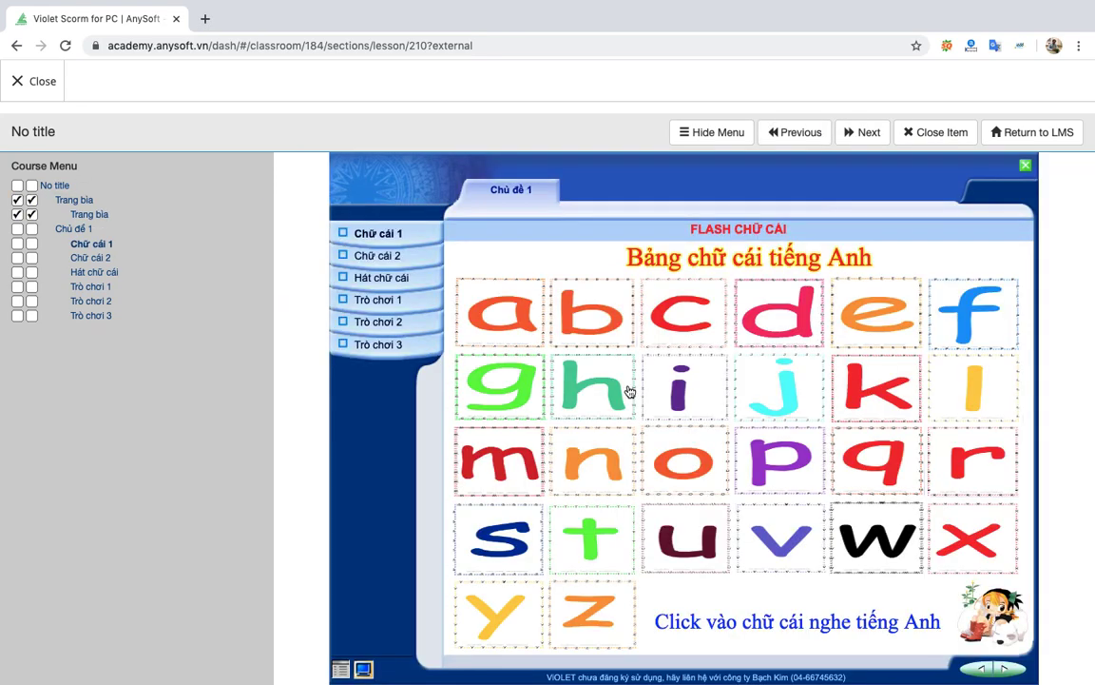
click(516, 315)
click(861, 134)
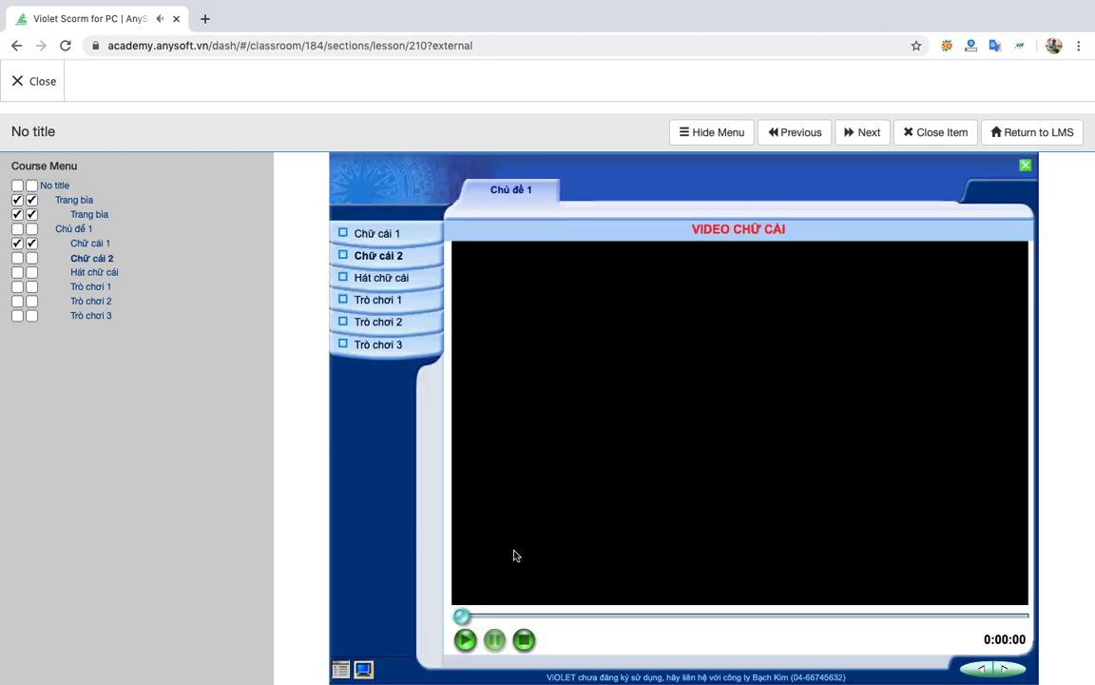
click(465, 640)
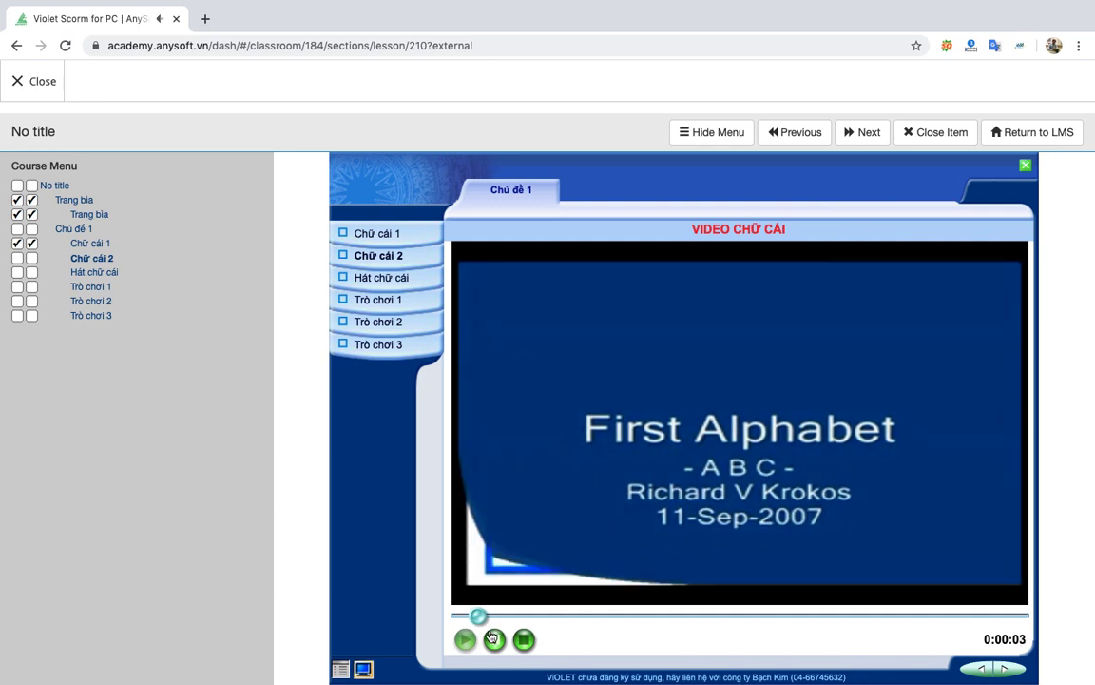
click(493, 640)
click(859, 139)
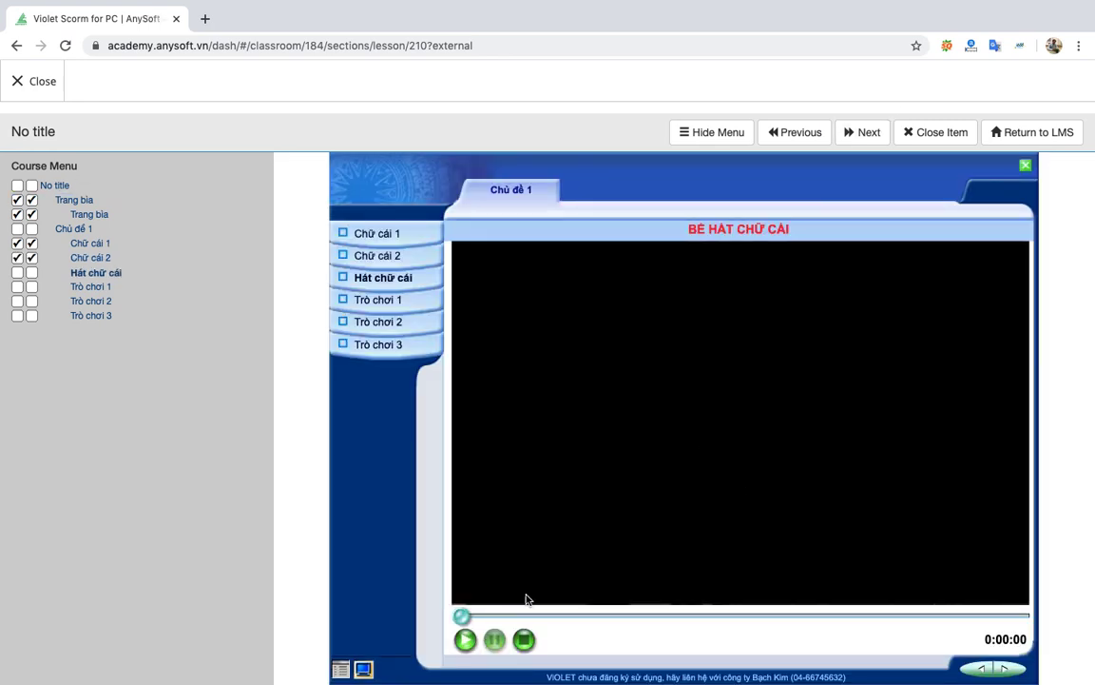
Play a few rounds of the Trò chơi 1 Wack-a-Mole game, then close the preview.
click(867, 134)
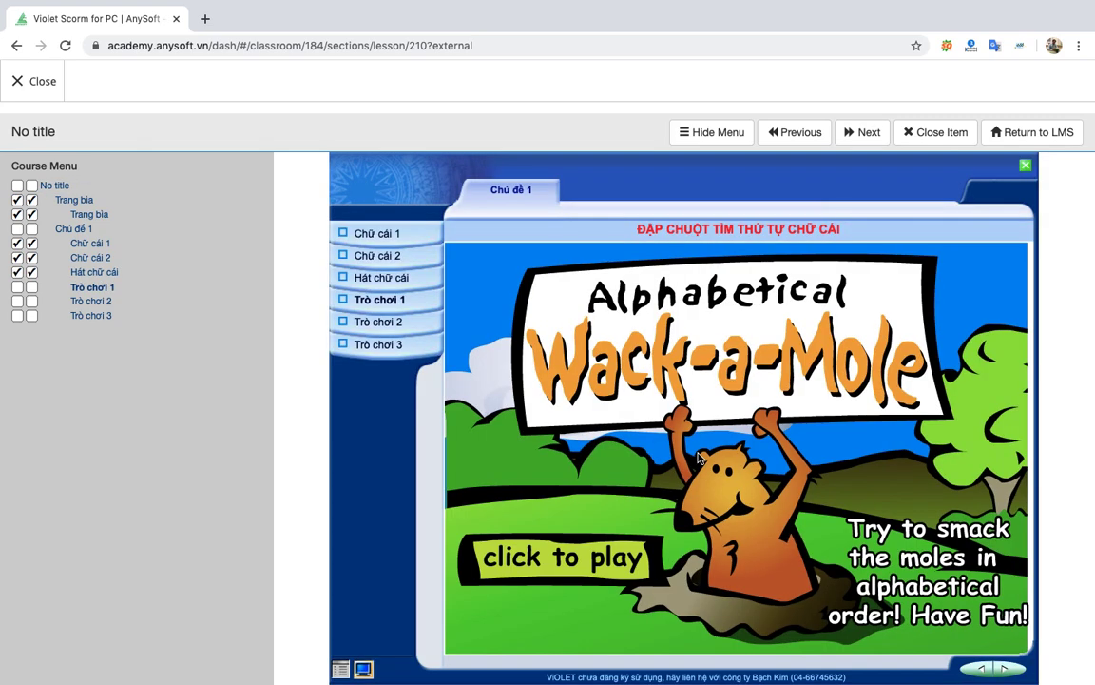
click(563, 558)
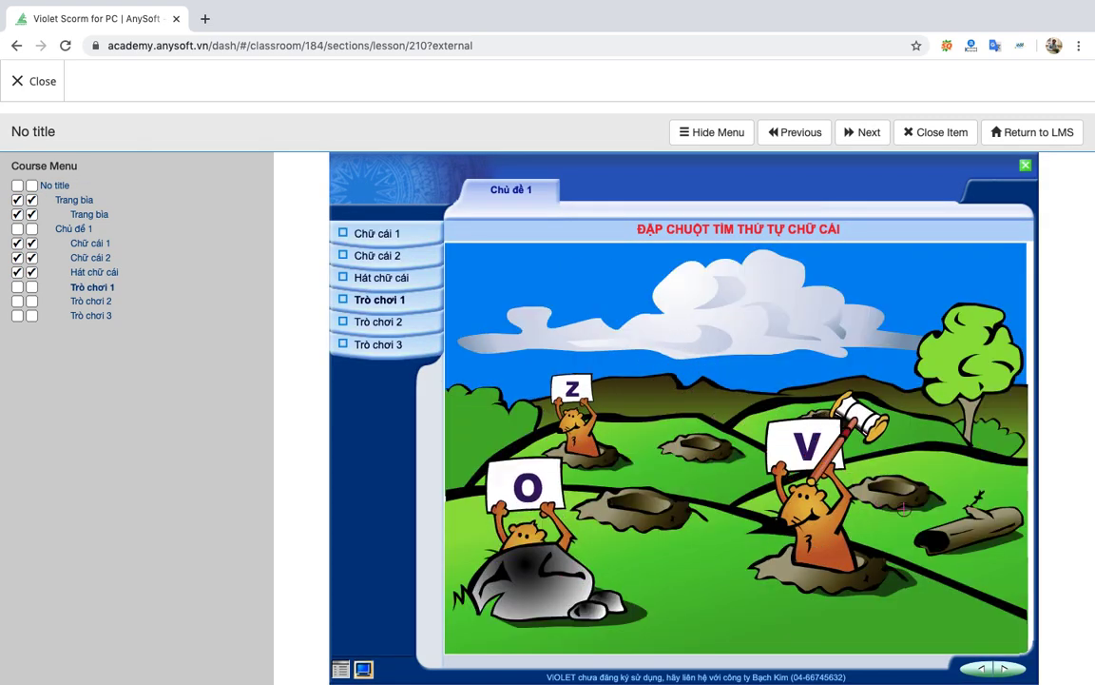
click(751, 447)
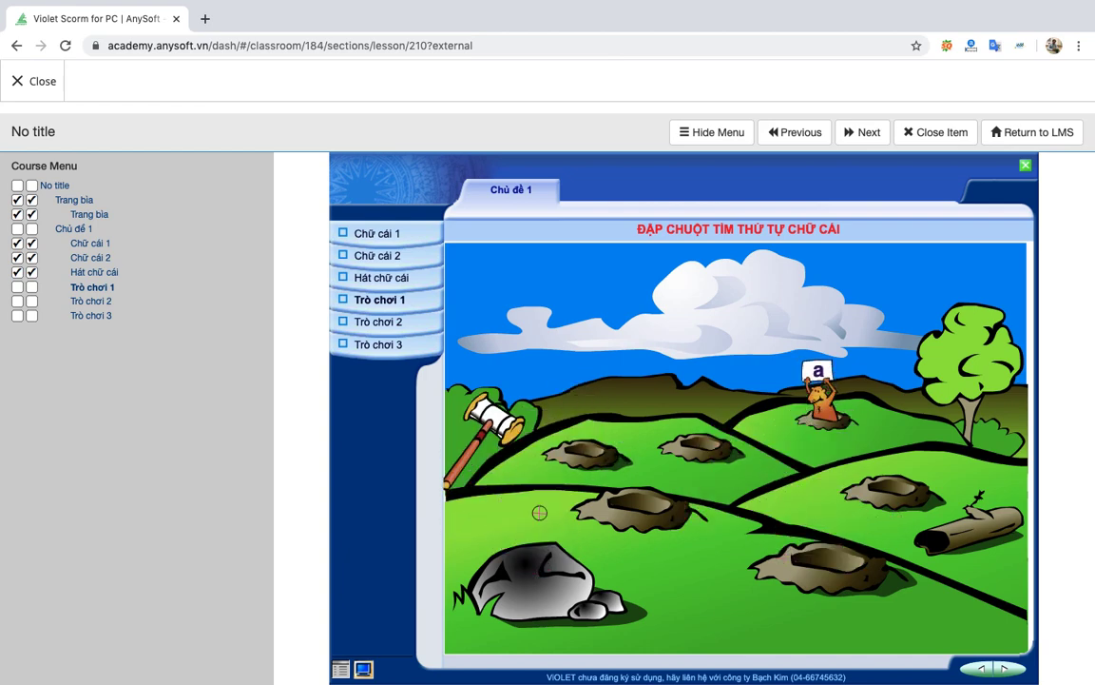
click(525, 411)
click(872, 450)
click(877, 463)
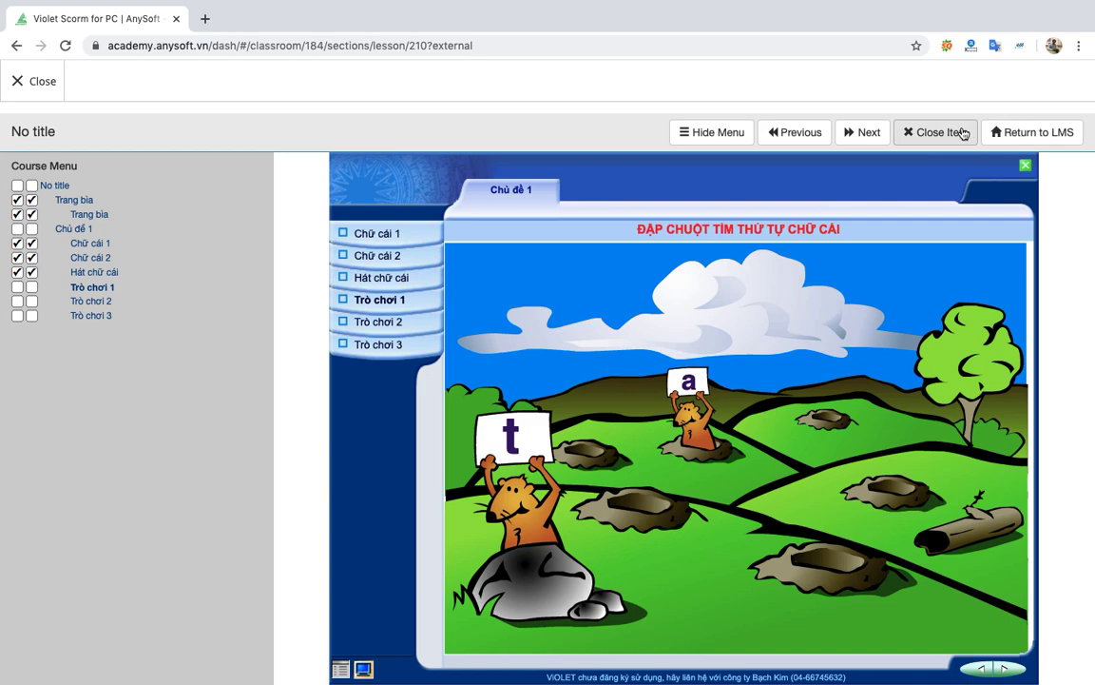
click(52, 81)
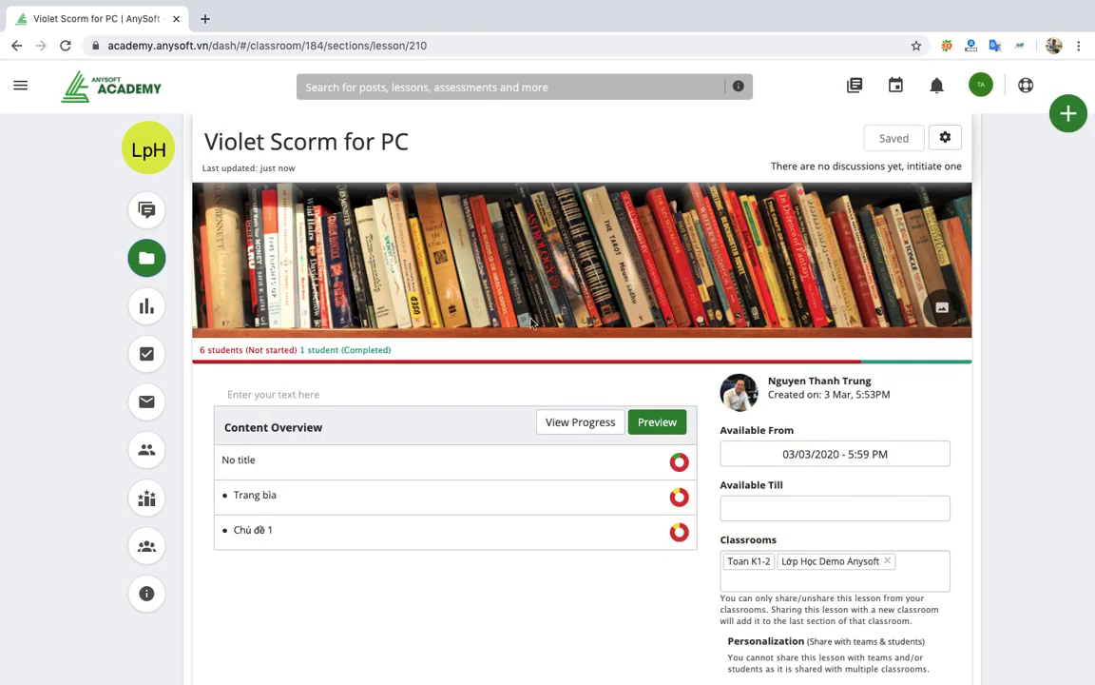
Create a new quiz titled 'Kiểm tra 15 phút' in section Toán Đại số Lớp 12.
click(1069, 114)
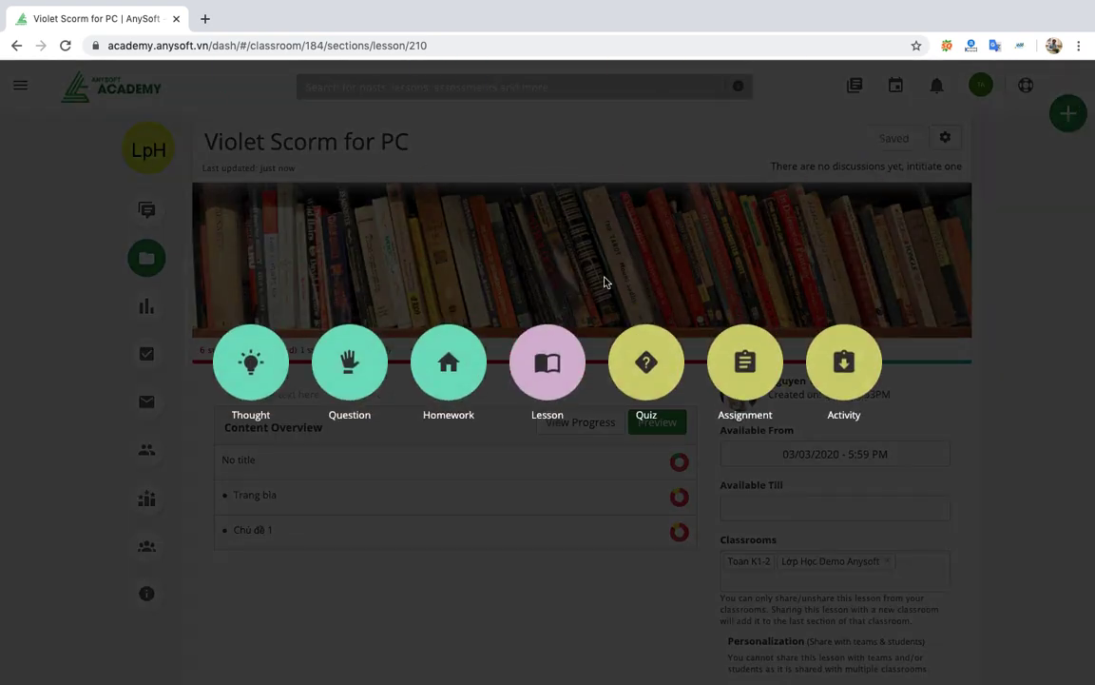
click(656, 359)
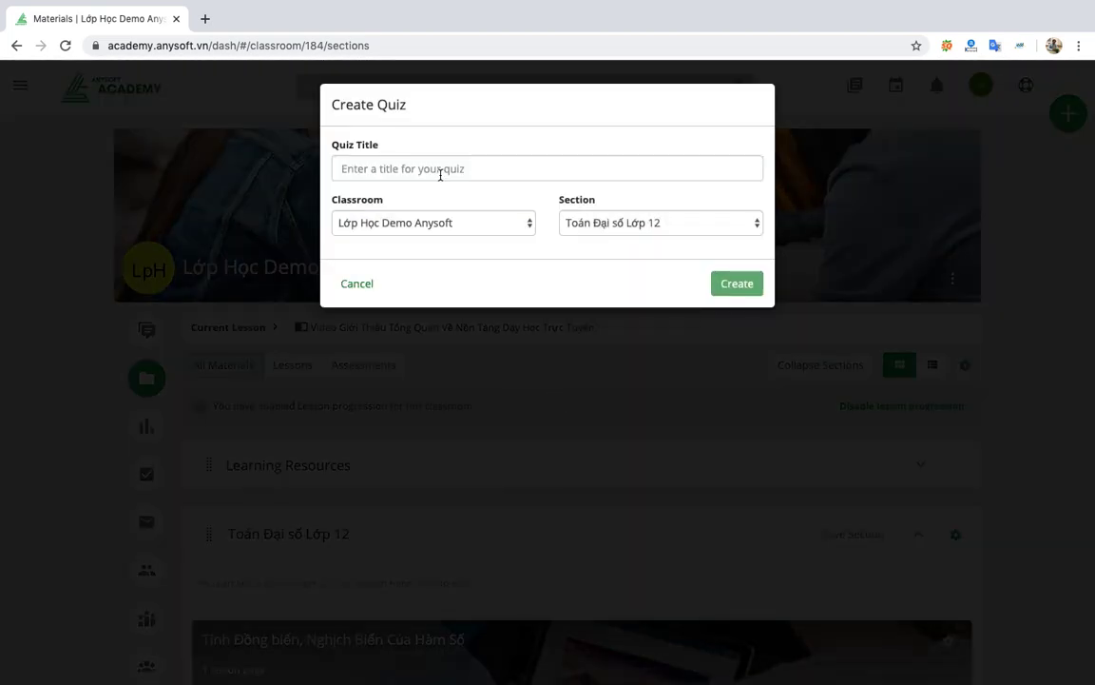
click(440, 175)
text(K)
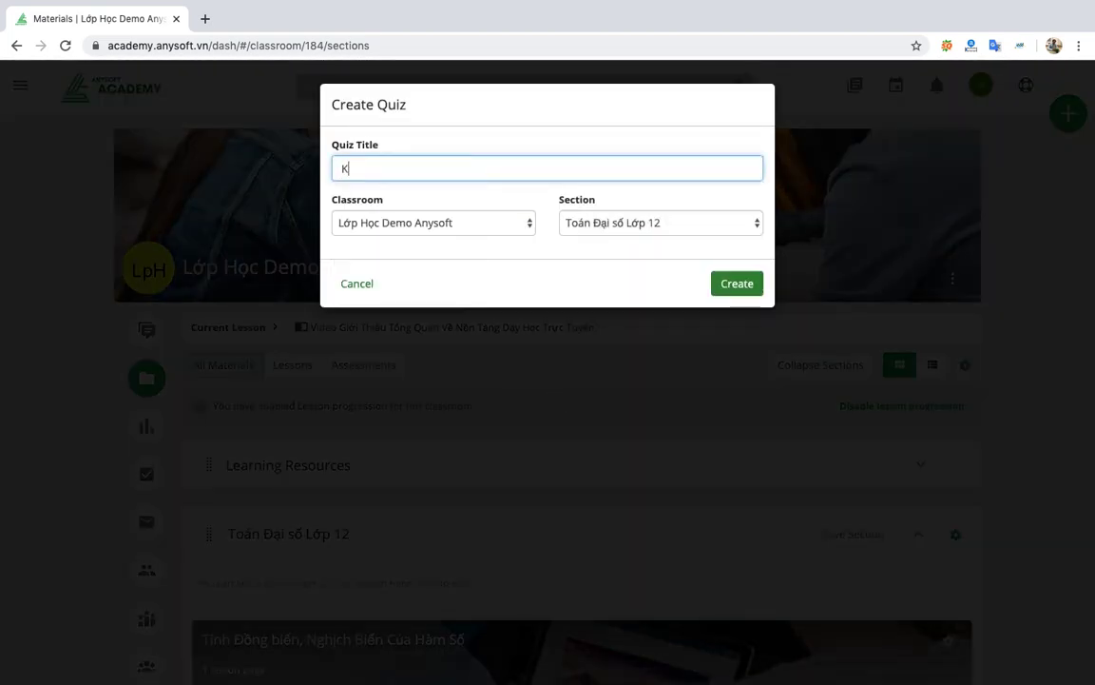
text(iểm tra 15 phu)
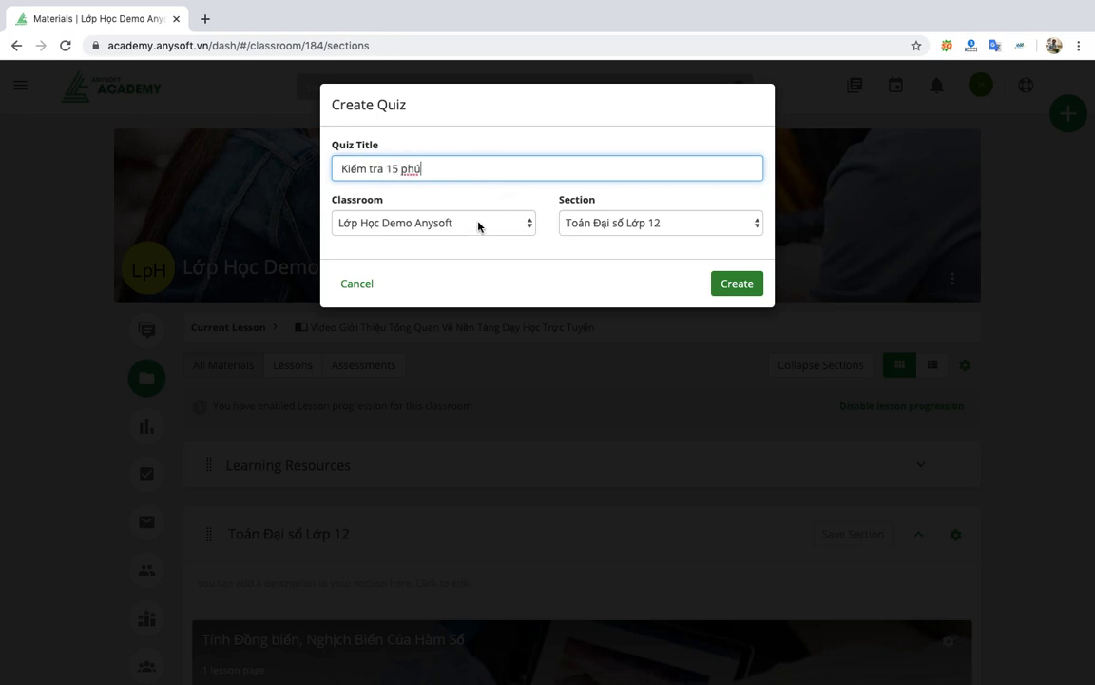
click(620, 229)
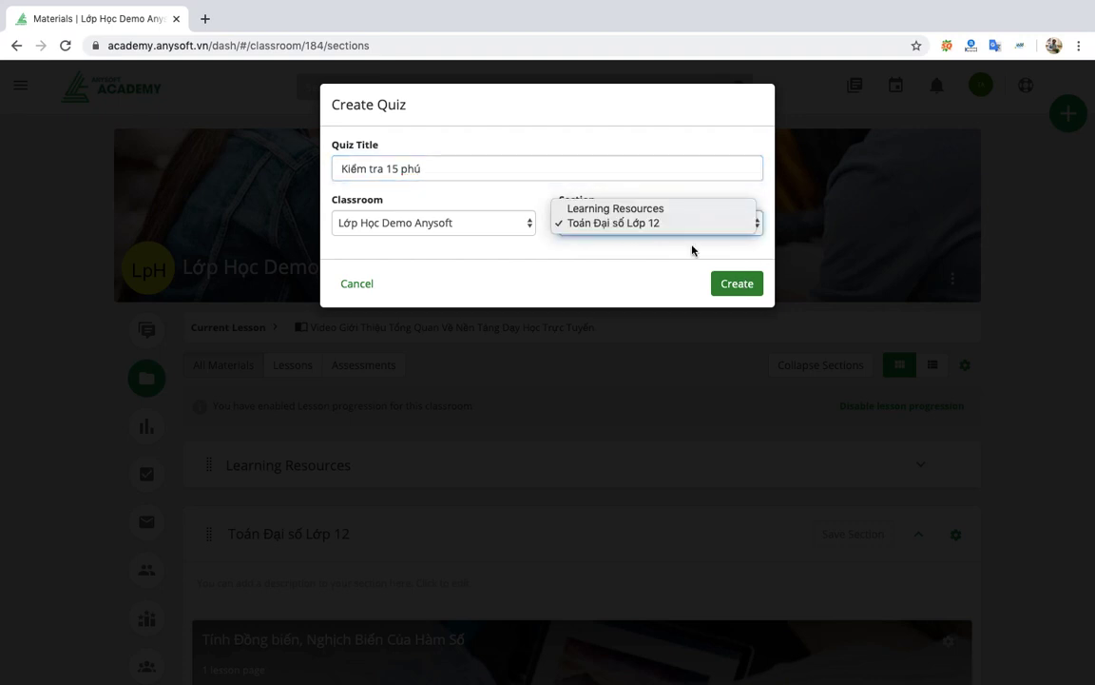
click(747, 292)
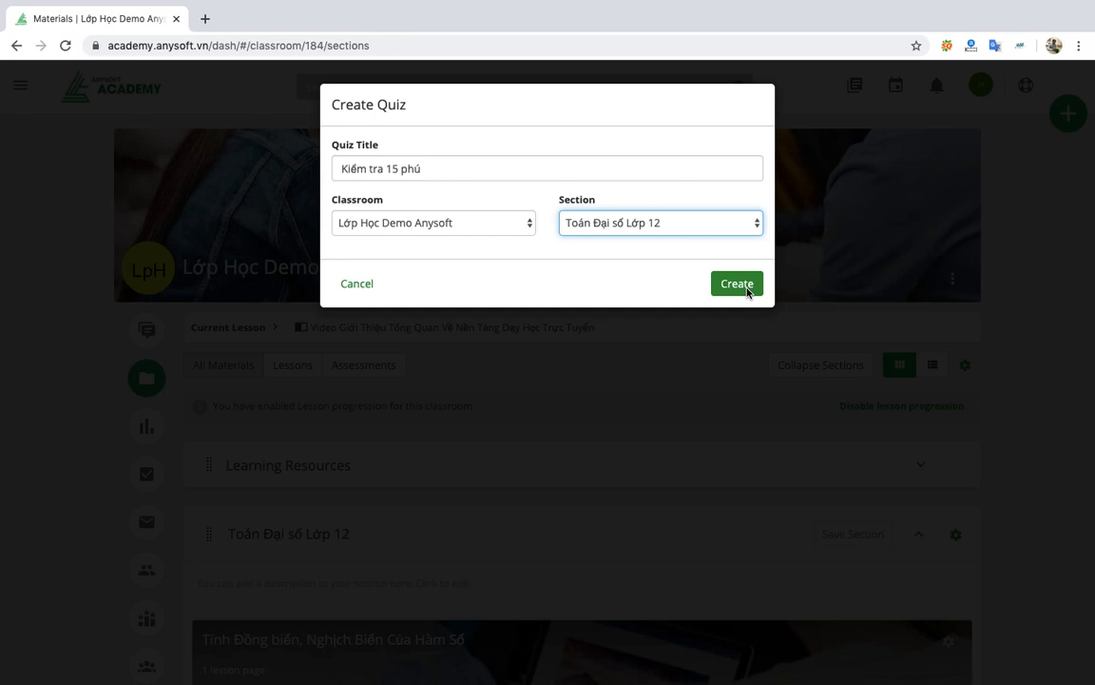
click(746, 286)
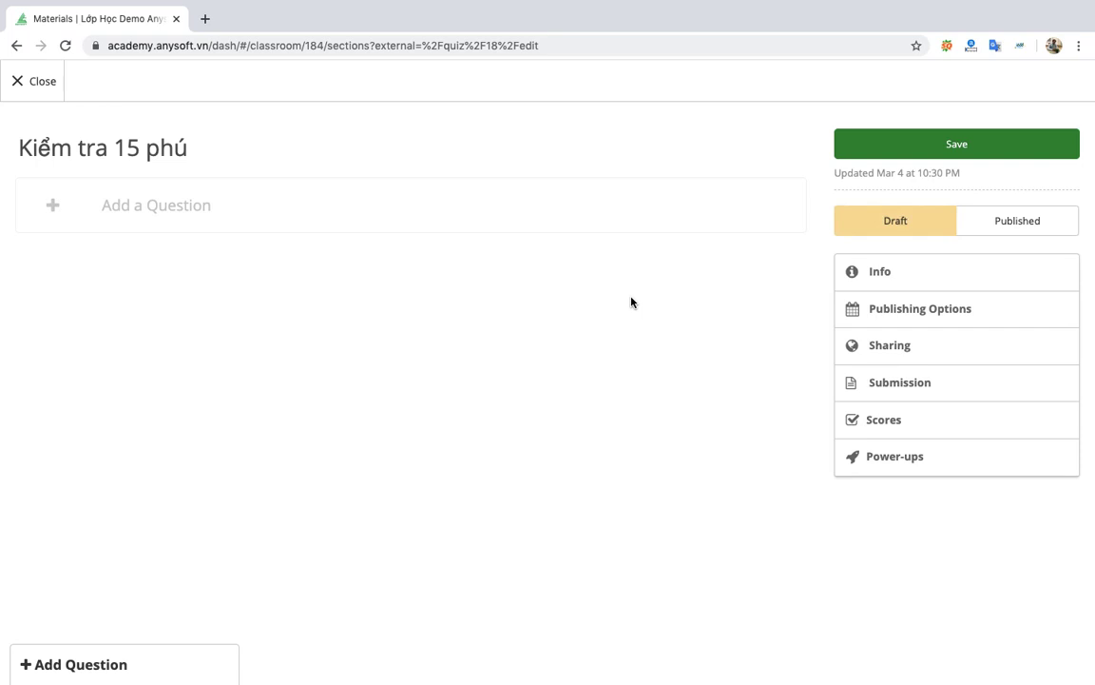
Expand the question types and add a blank True/False question as question 1.
click(171, 221)
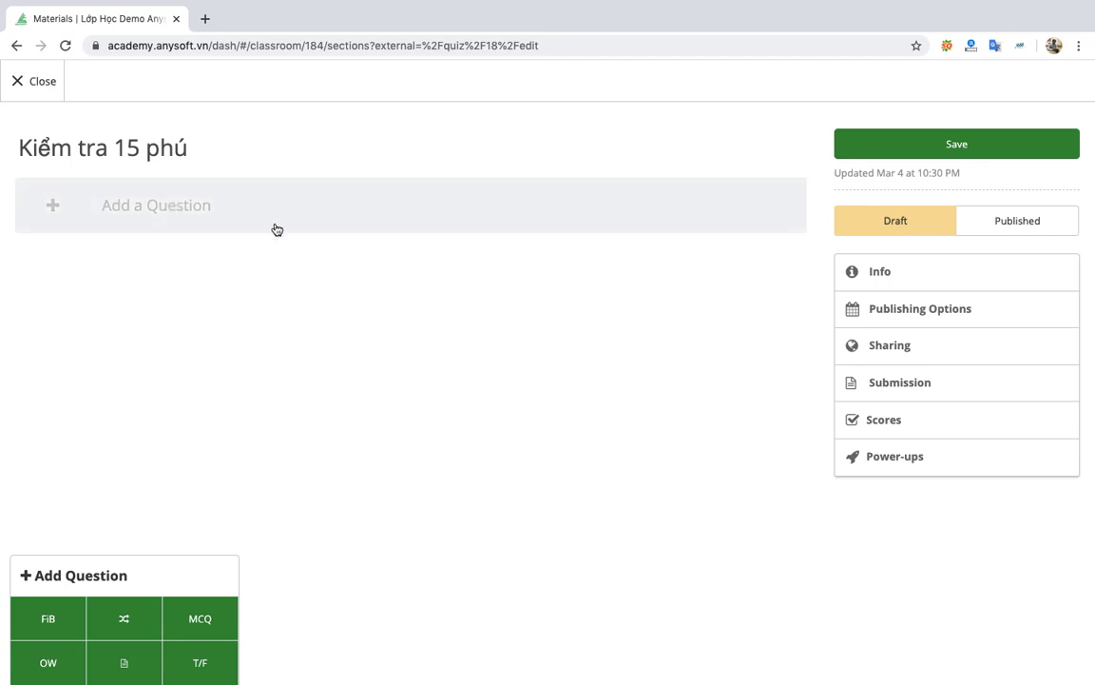
click(209, 664)
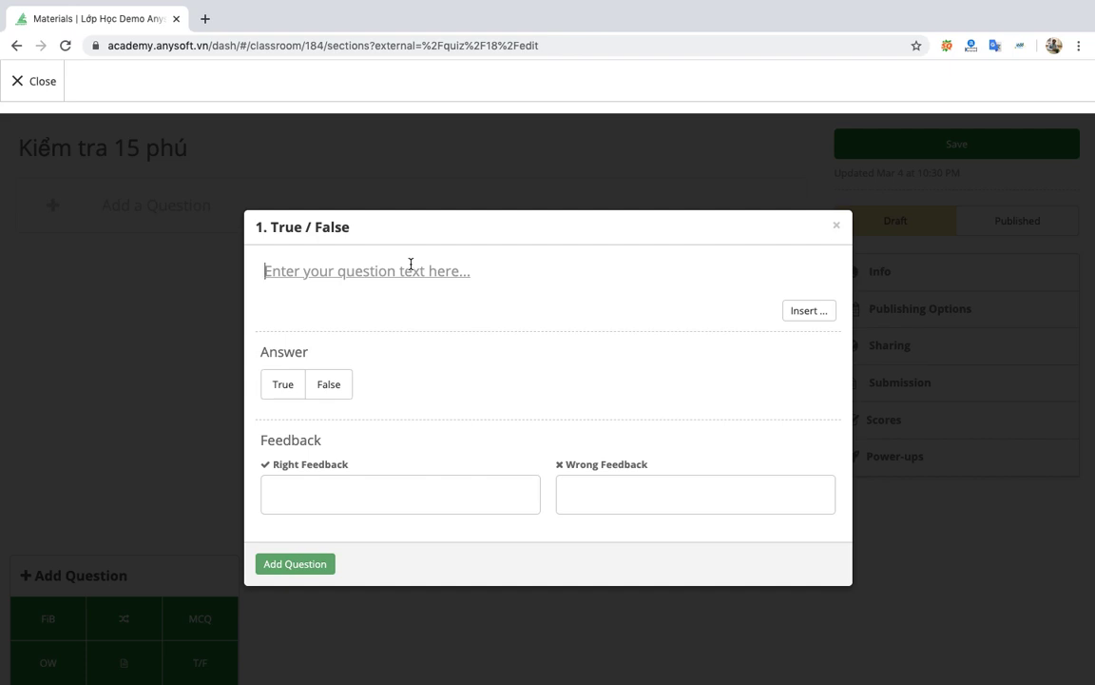
Enter 'Hàm số y=tgx đúng hay sai?', mark True as correct, and add the question.
text(Hà)
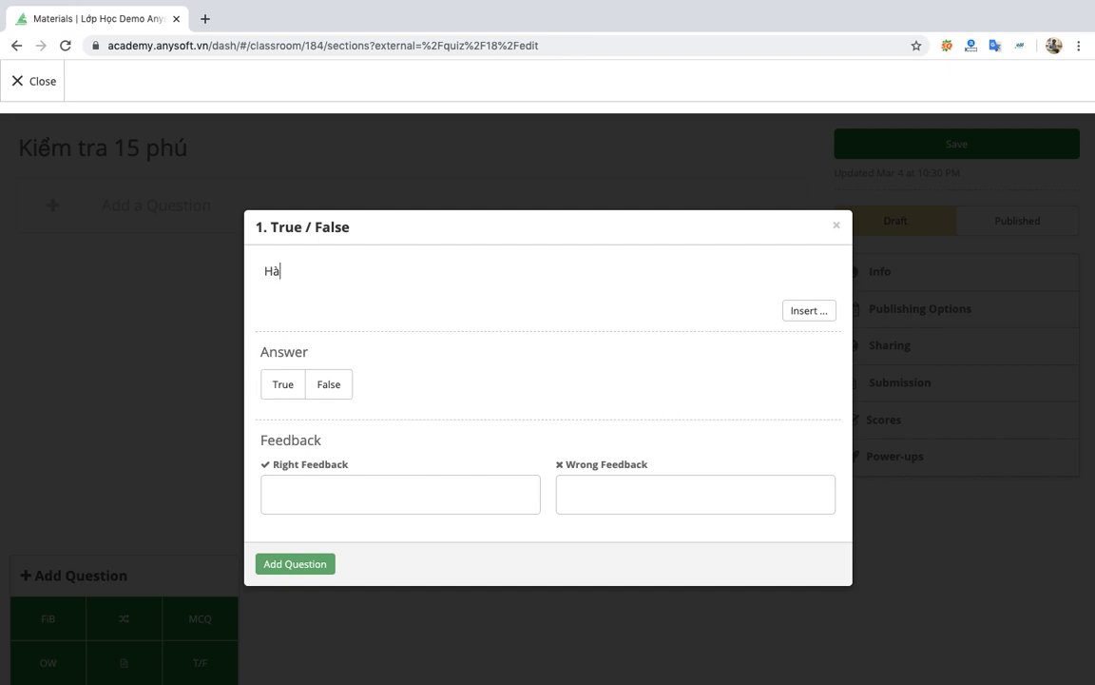
text(m sos )
text(y)
text(=)
text(tg)
text(x)
text( đs)
text(un)
text( hay s)
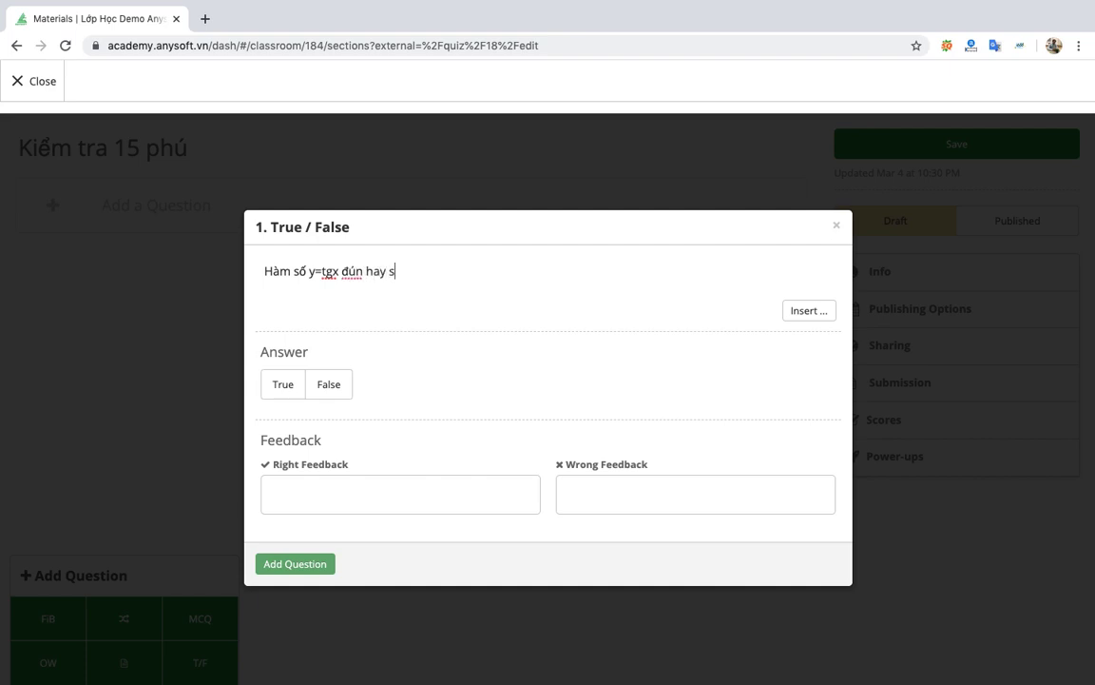
text(ai?)
key(alt+Left)
key(alt+Left)
text(g)
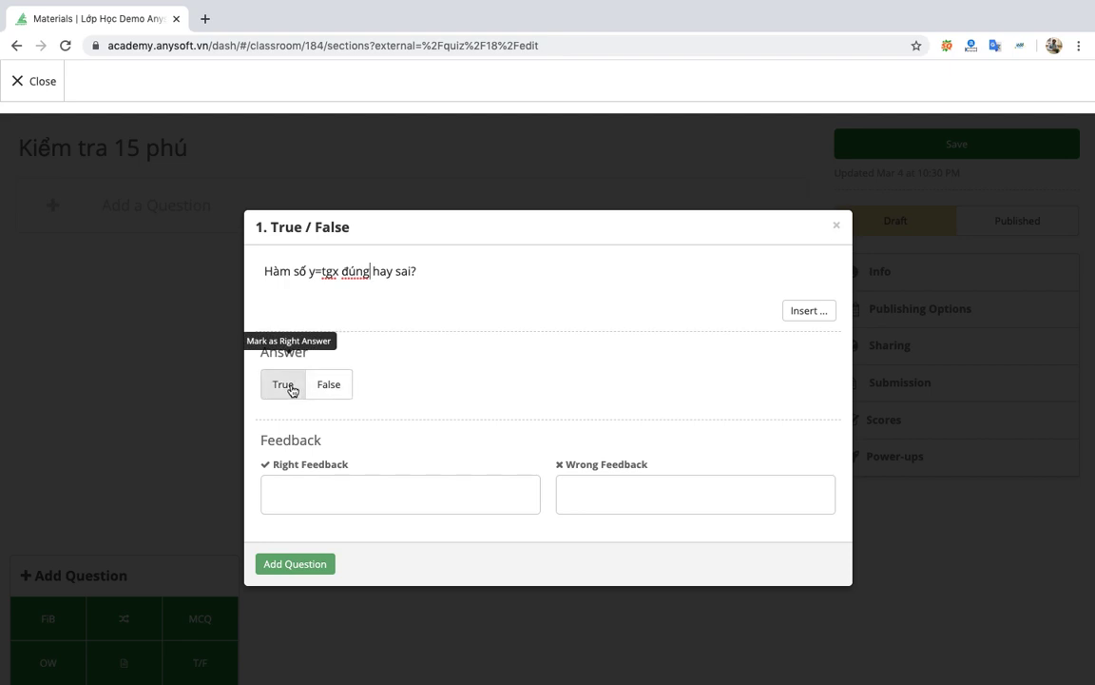
click(292, 389)
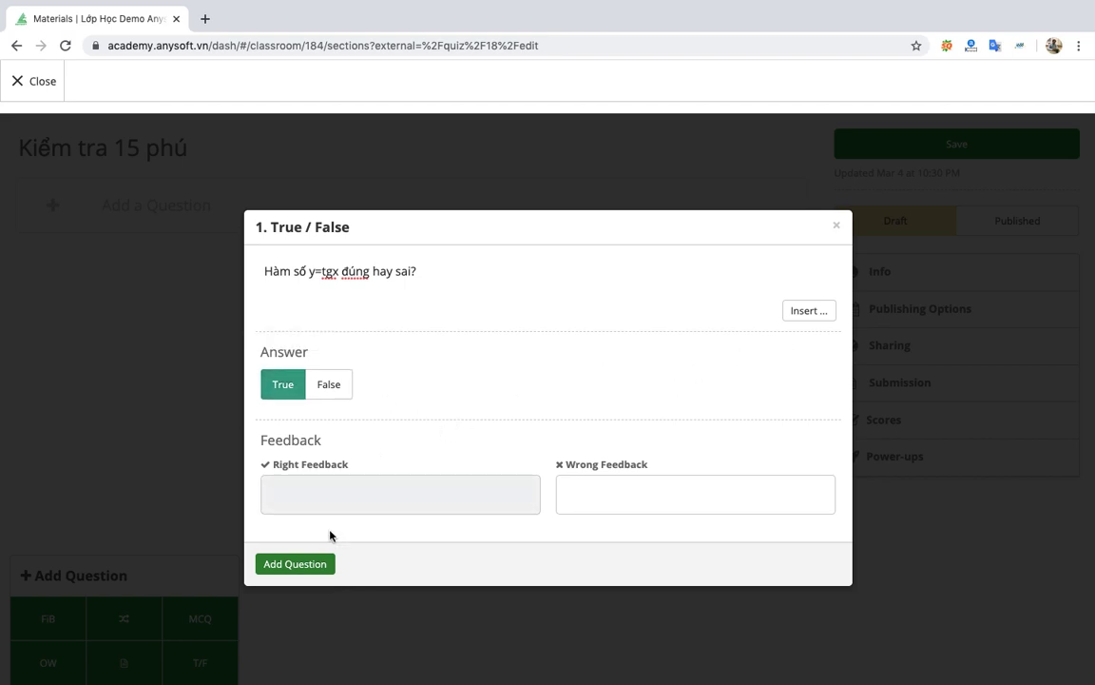
click(296, 567)
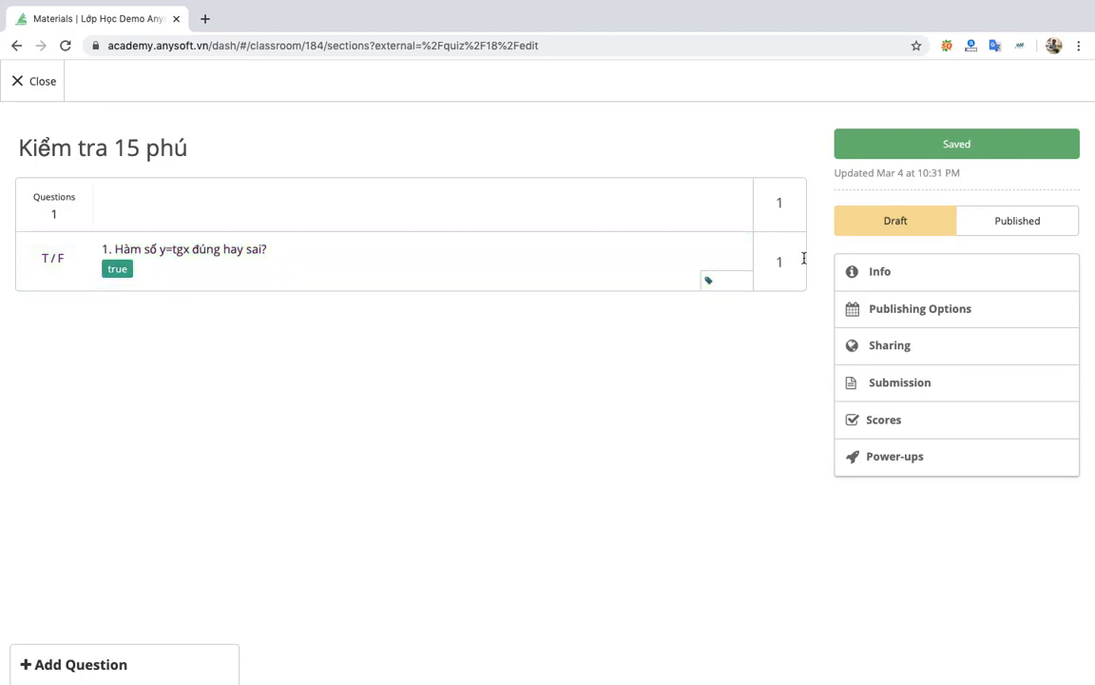
mouse_move(95, 681)
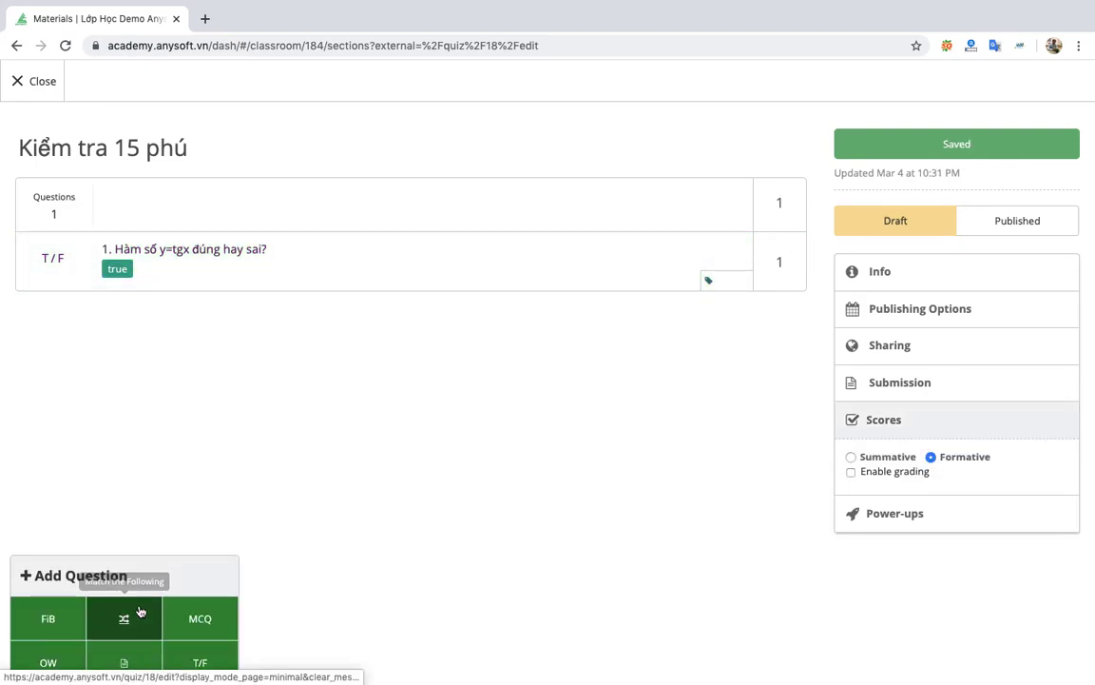
click(201, 619)
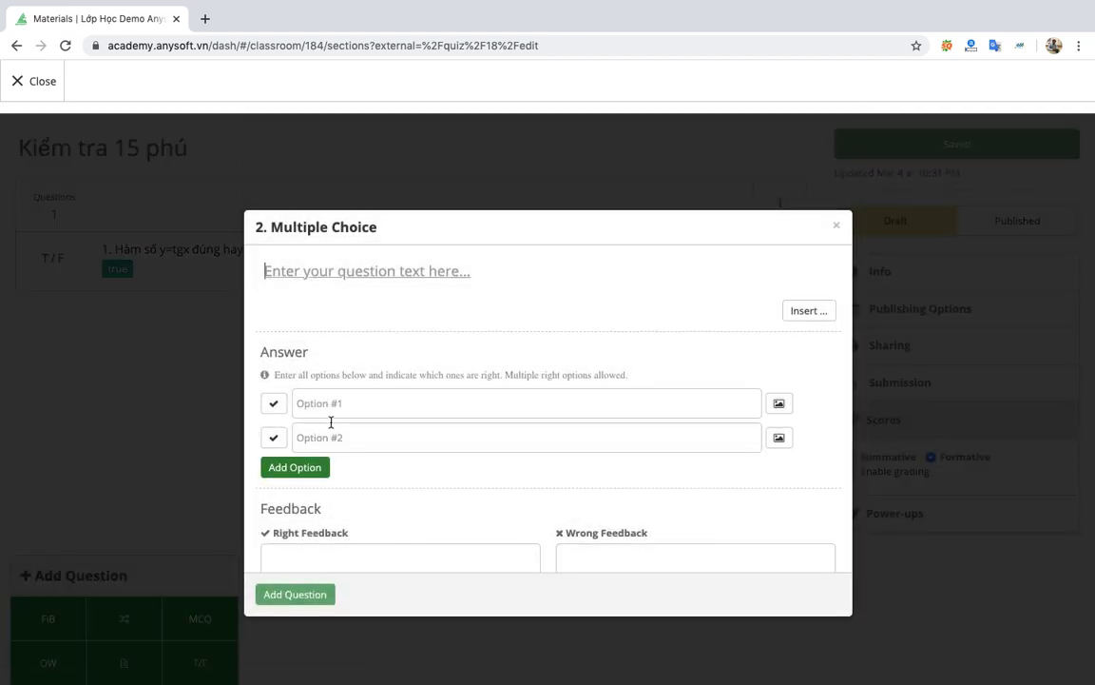
scroll(476, 424, down, 1)
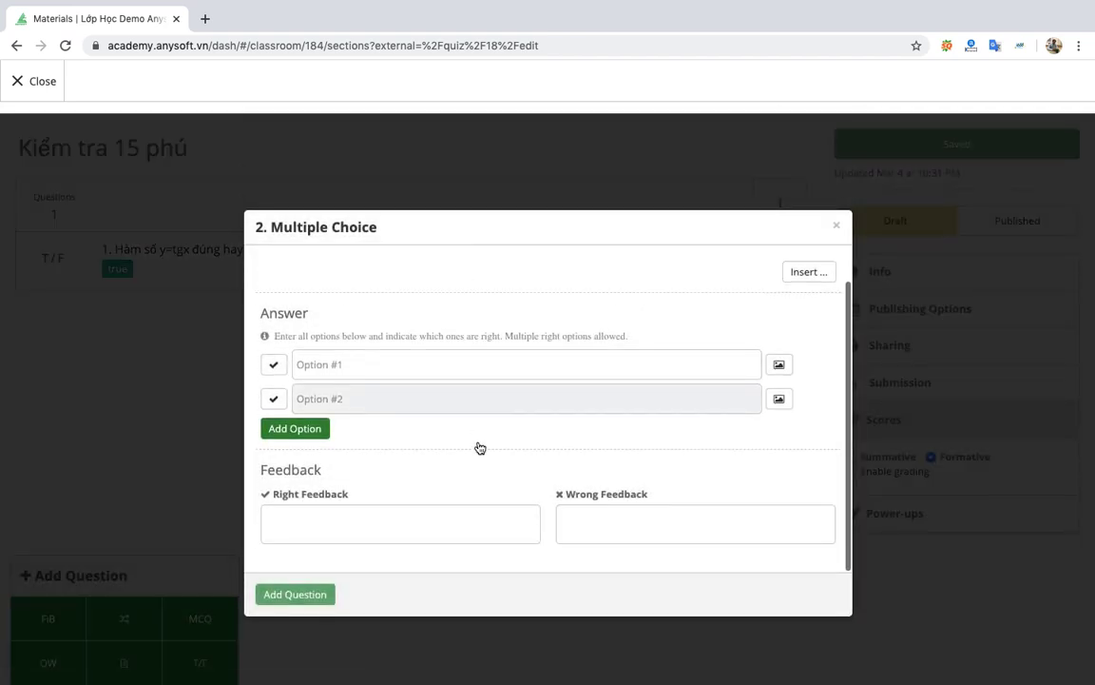
click(274, 400)
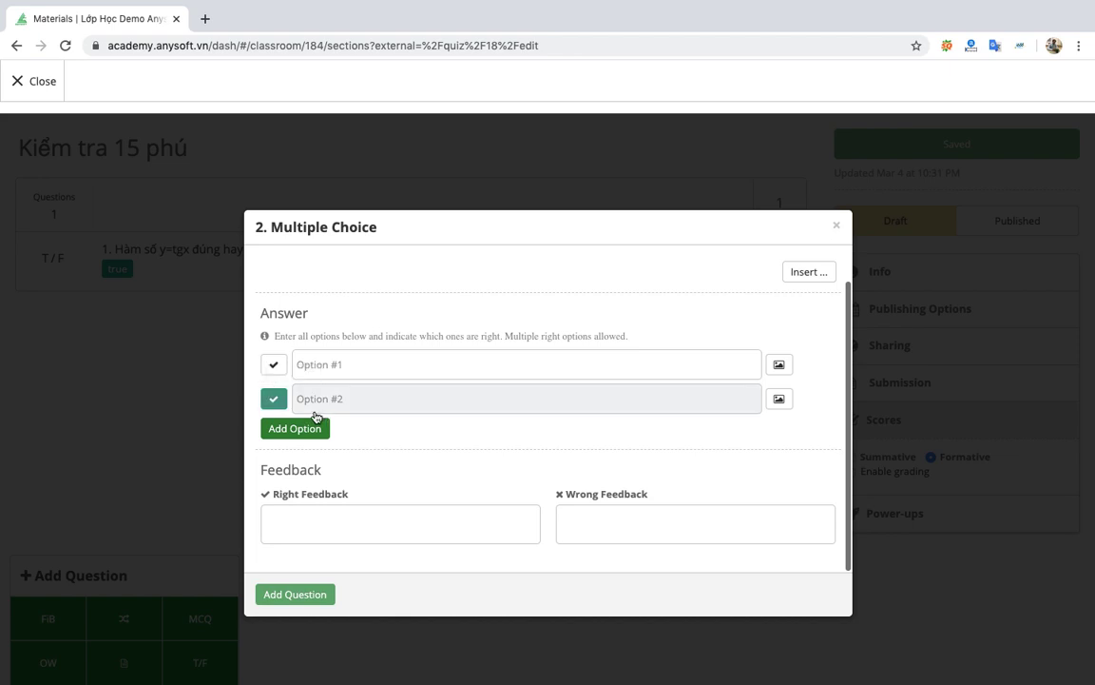
click(836, 225)
click(677, 148)
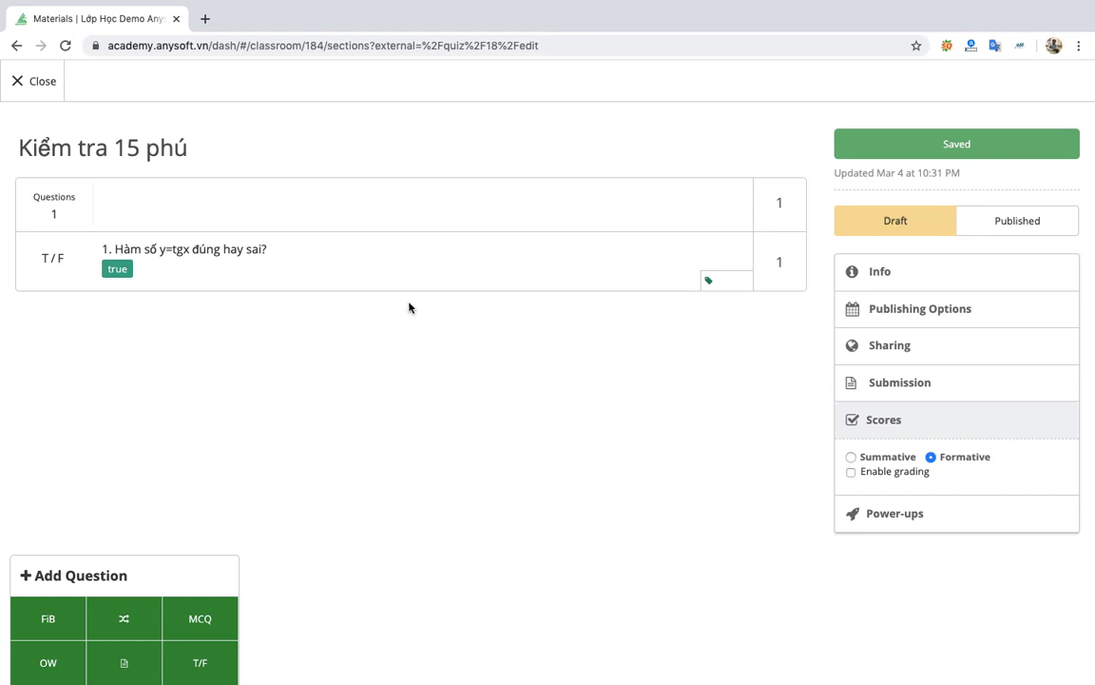
Close the quiz editor, dismiss the Internal server error banner, and open the classroom Newsfeed.
click(43, 81)
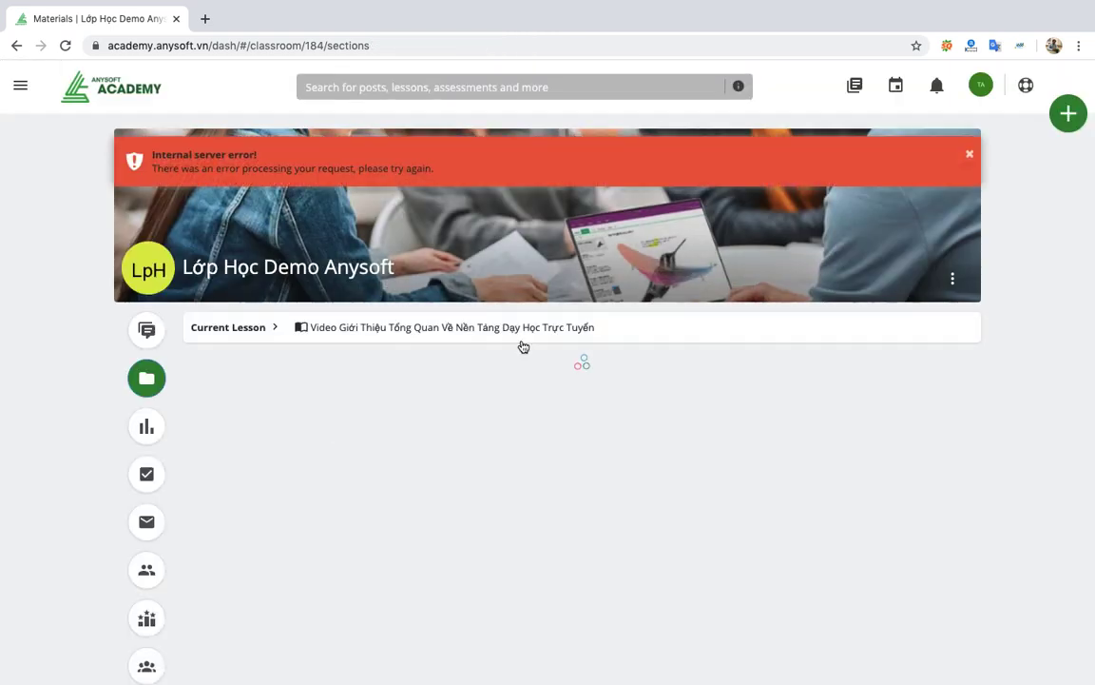
scroll(766, 441, down, 3)
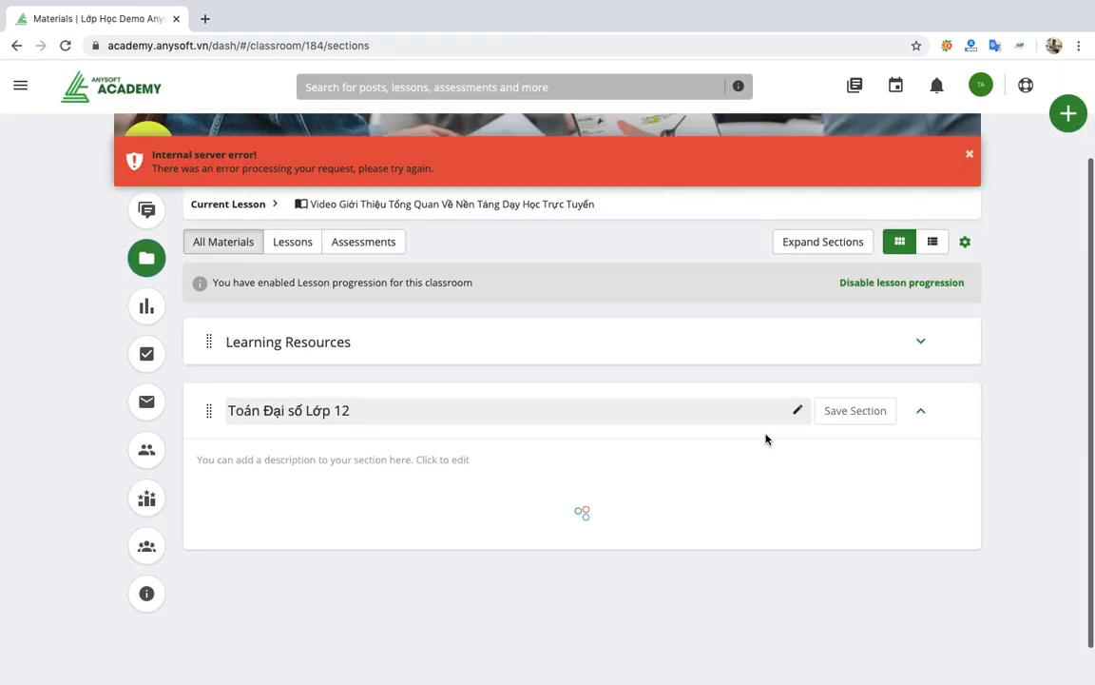
scroll(841, 411, up, 2)
scroll(847, 416, down, 2)
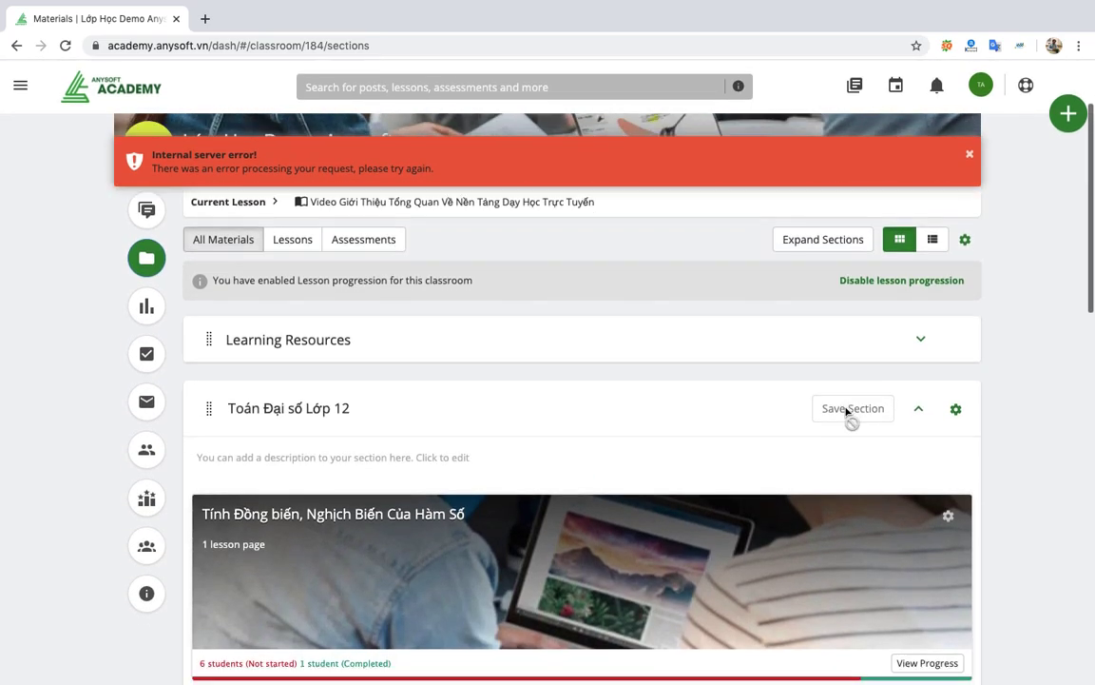
click(970, 154)
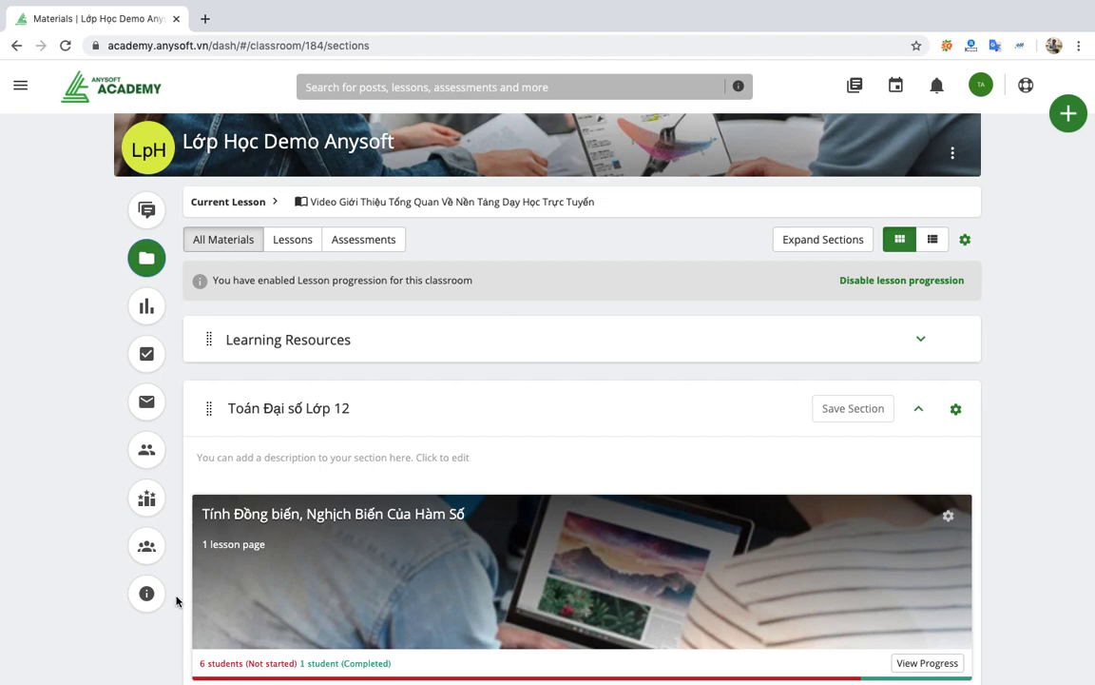
mouse_move(167, 666)
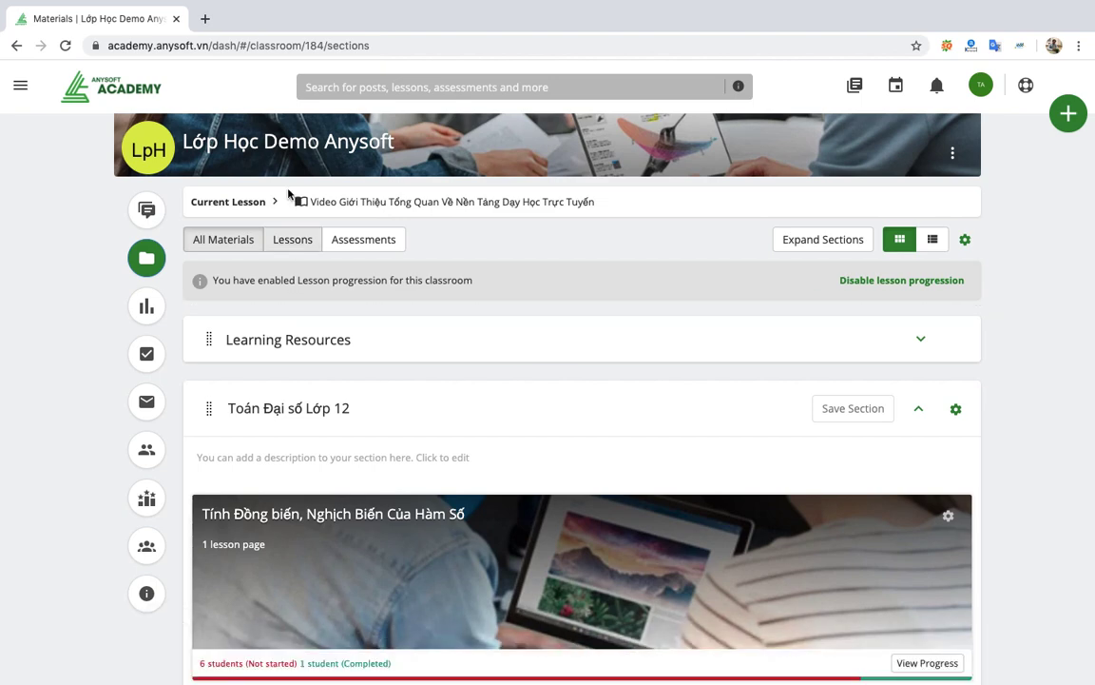
click(302, 160)
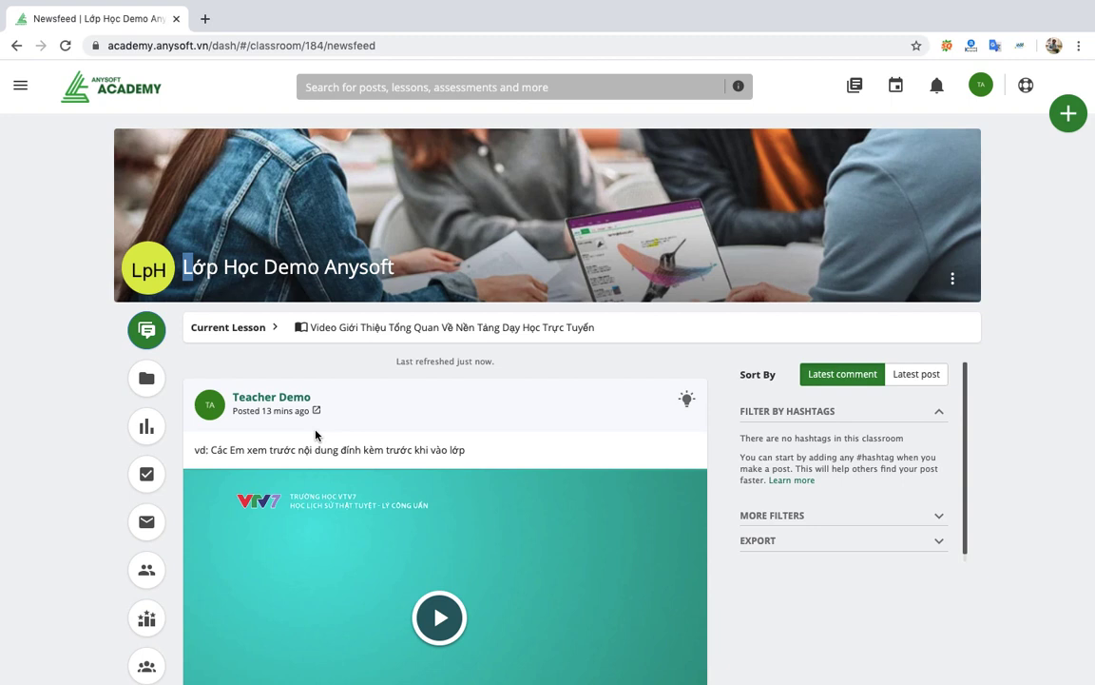
scroll(466, 436, down, 3)
scroll(468, 436, down, 3)
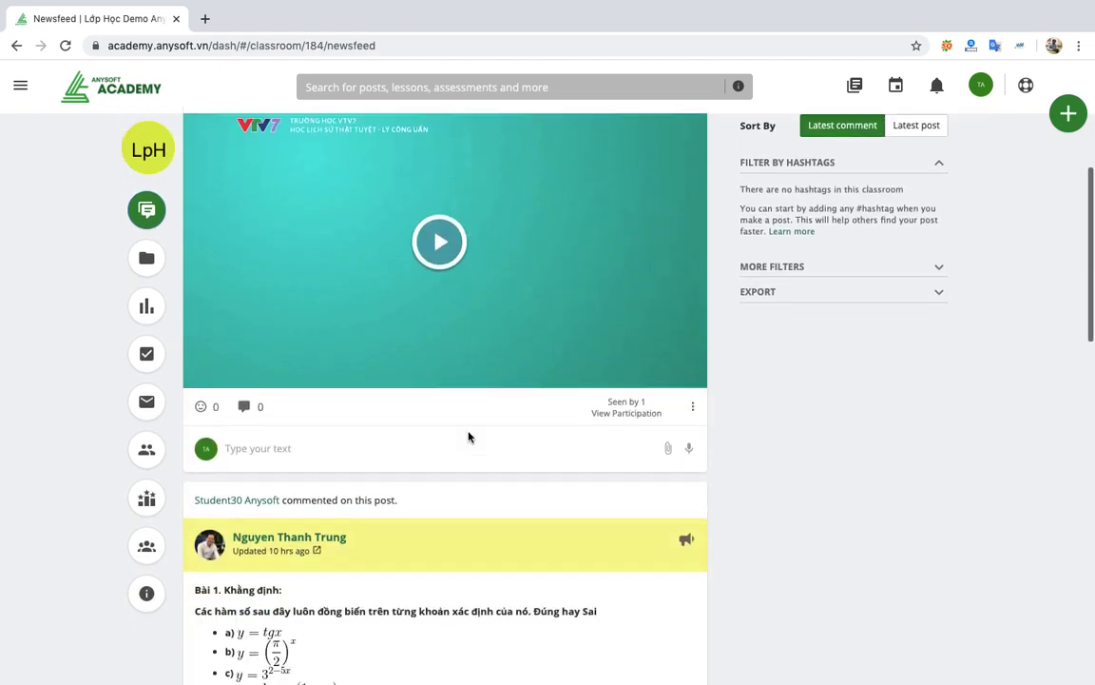
scroll(468, 436, up, 4)
scroll(468, 436, up, 1)
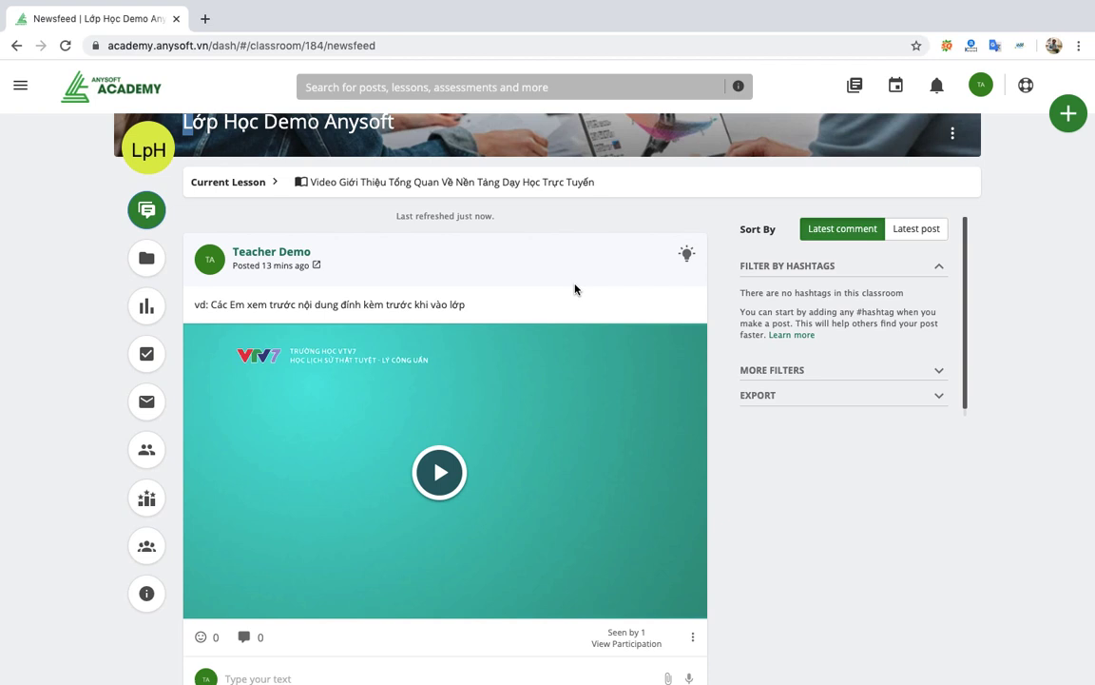
Open Materials and scroll to draft quiz 'Kiểm tra 15 phút' under Toán Đại số Lớp 12.
click(157, 262)
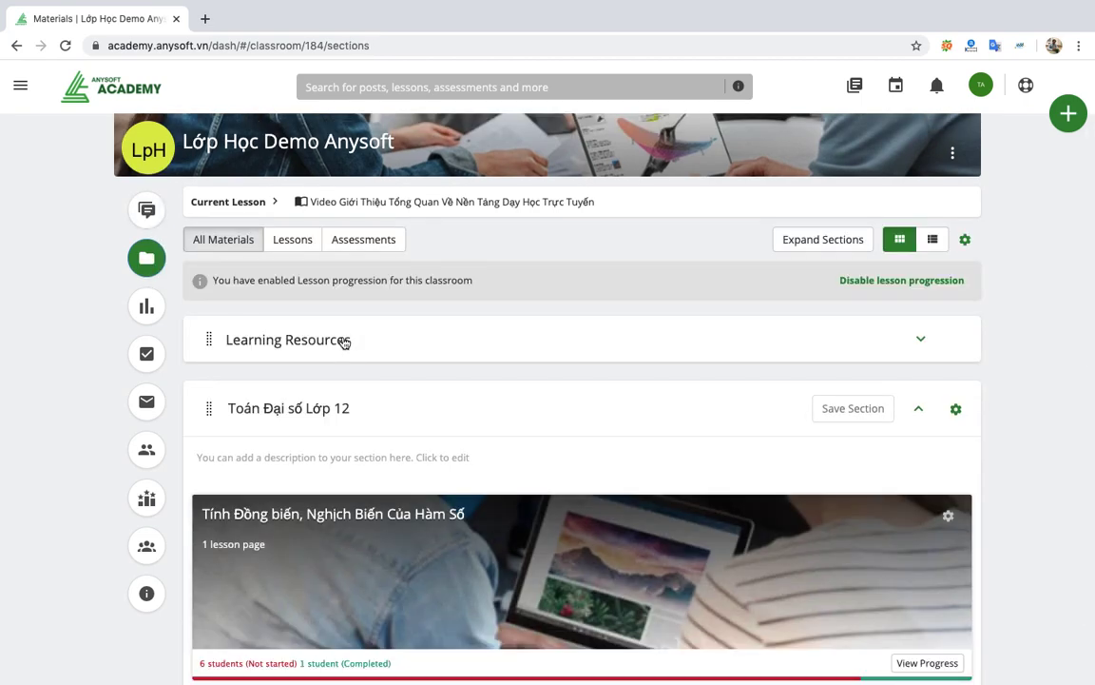
scroll(384, 461, down, 2)
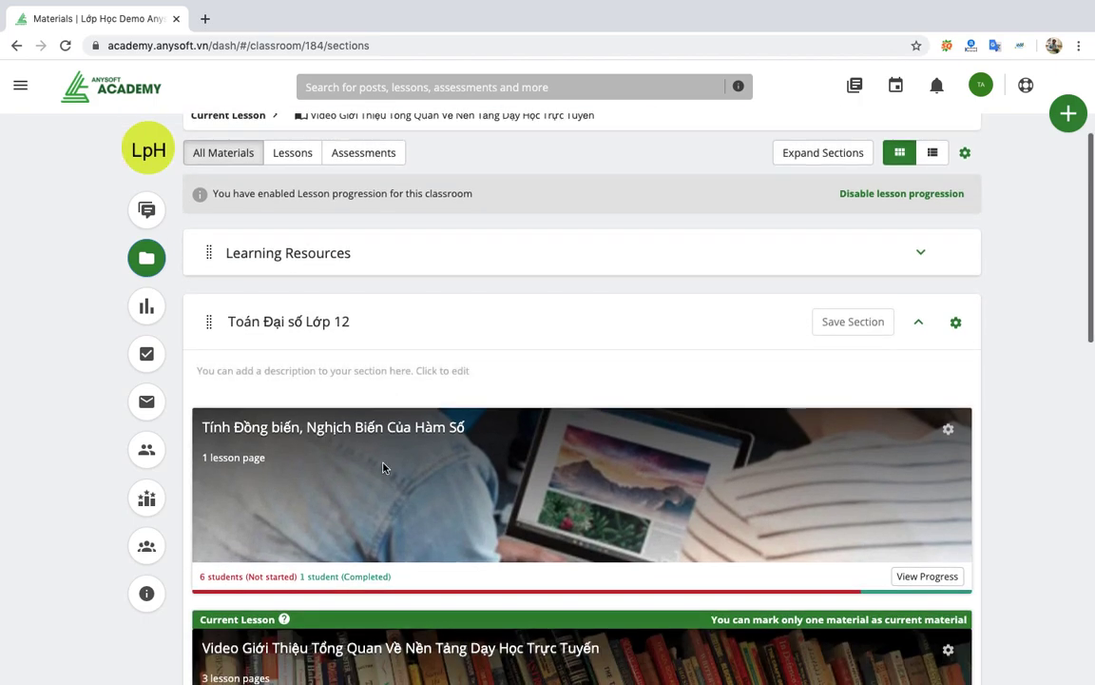
scroll(384, 466, down, 10)
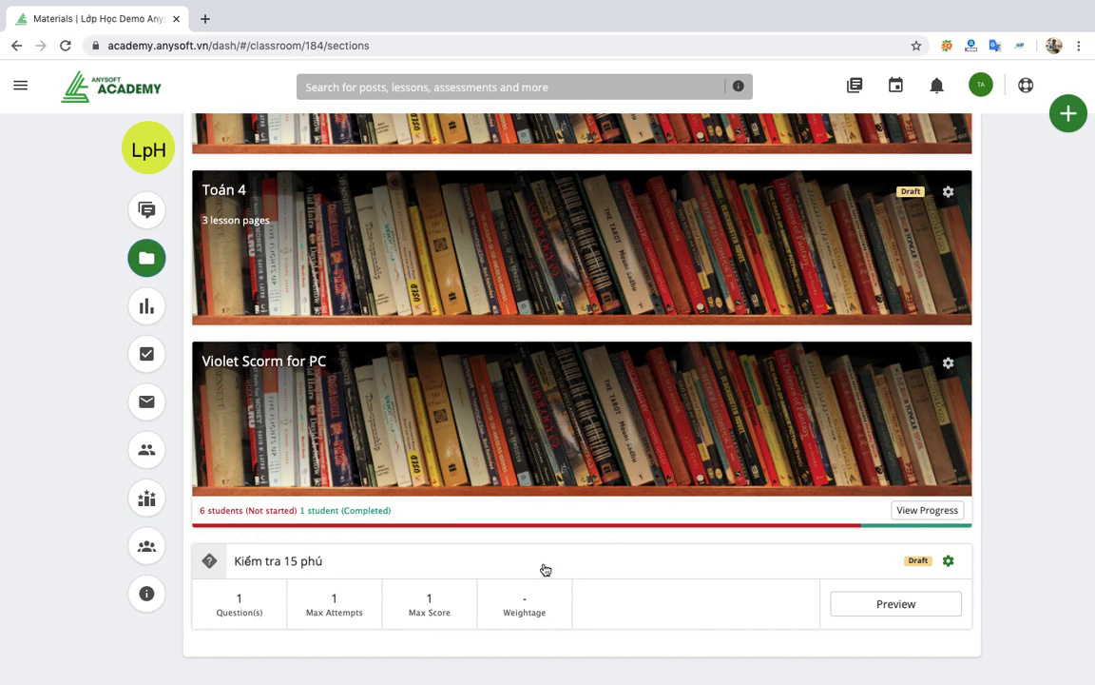
scroll(545, 569, up, 10)
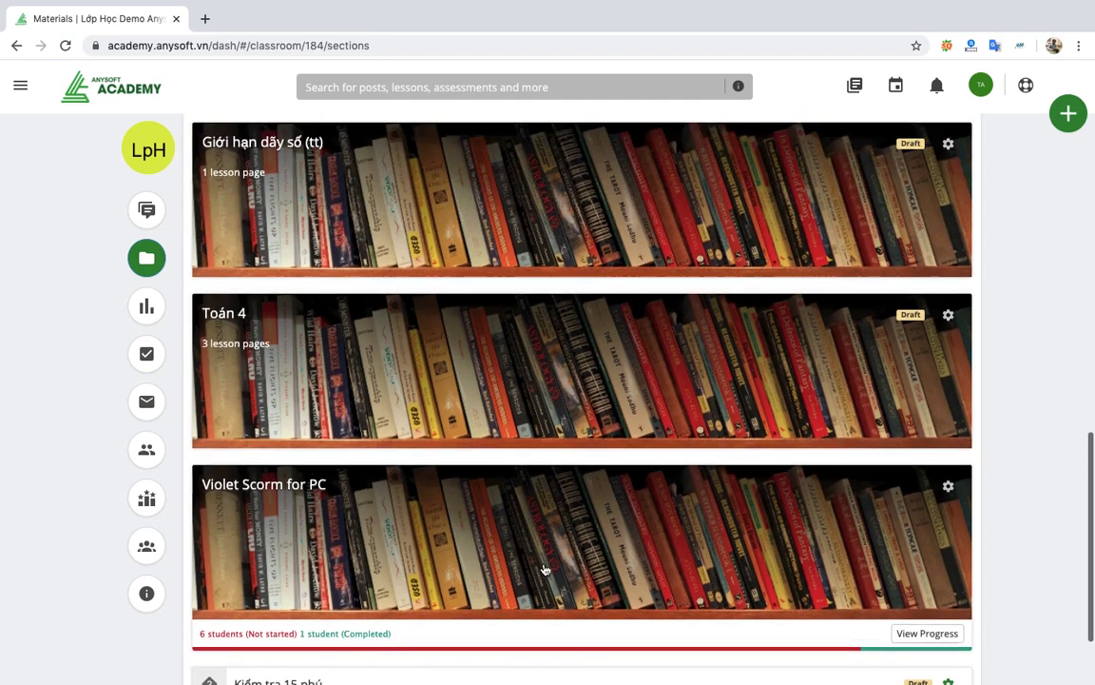
scroll(545, 569, up, 5)
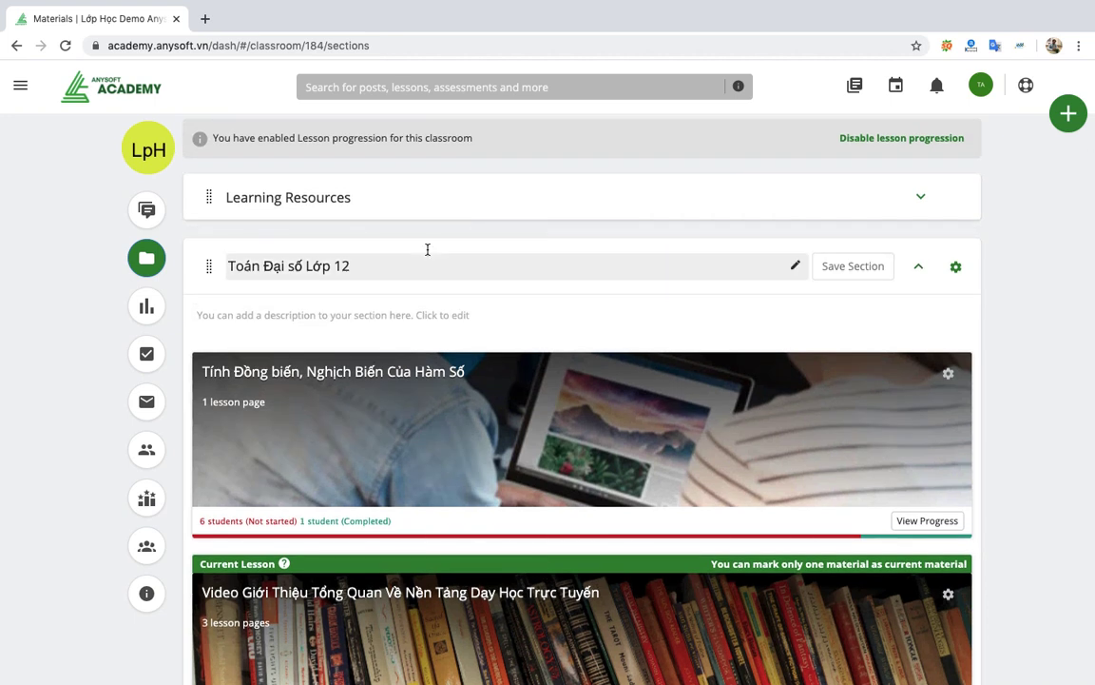
Open the classroom Dashboard, then its Gradebook showing no assessments.
click(147, 306)
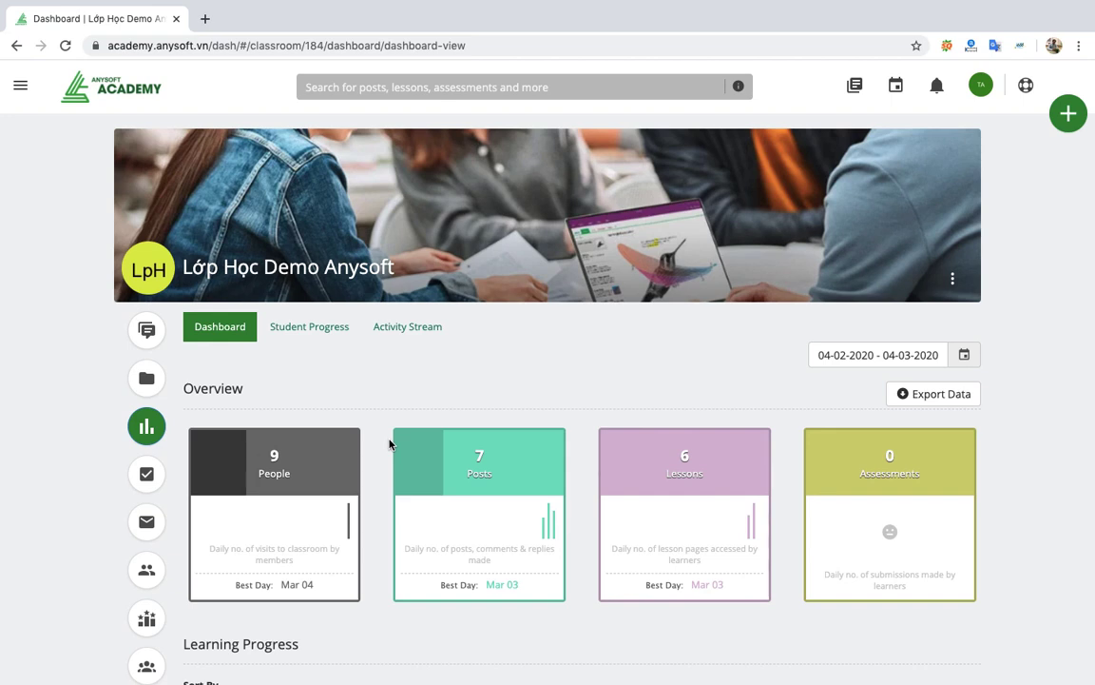
click(178, 480)
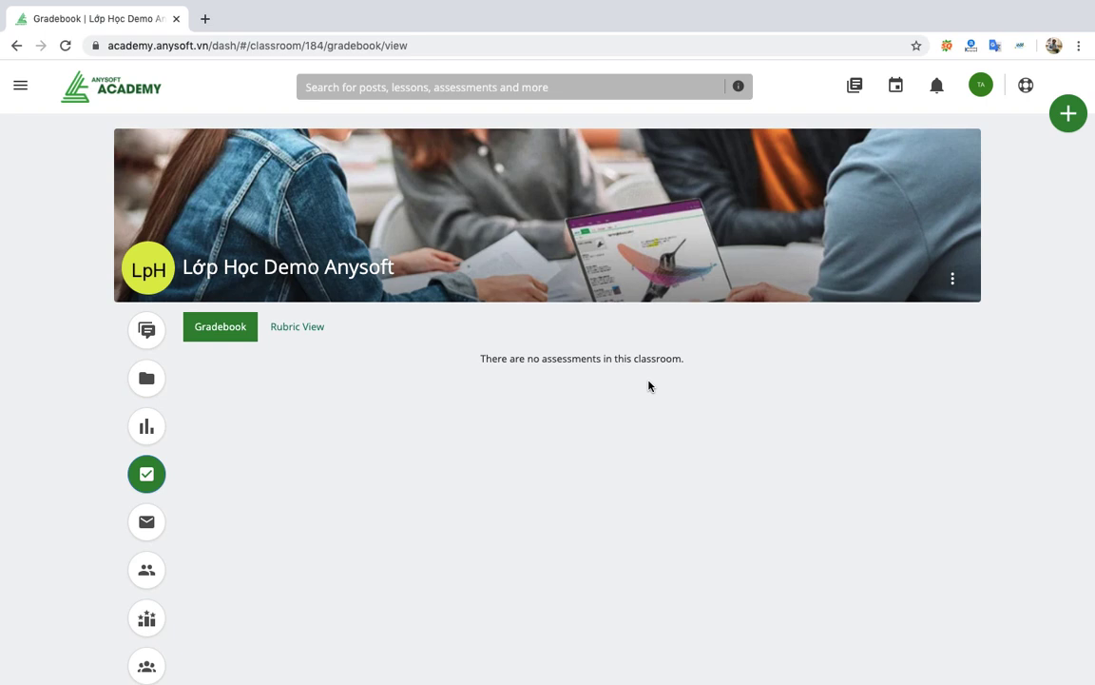
Check the grades in Rubric View and Gradebook, then open Messages with an empty compose form.
click(303, 335)
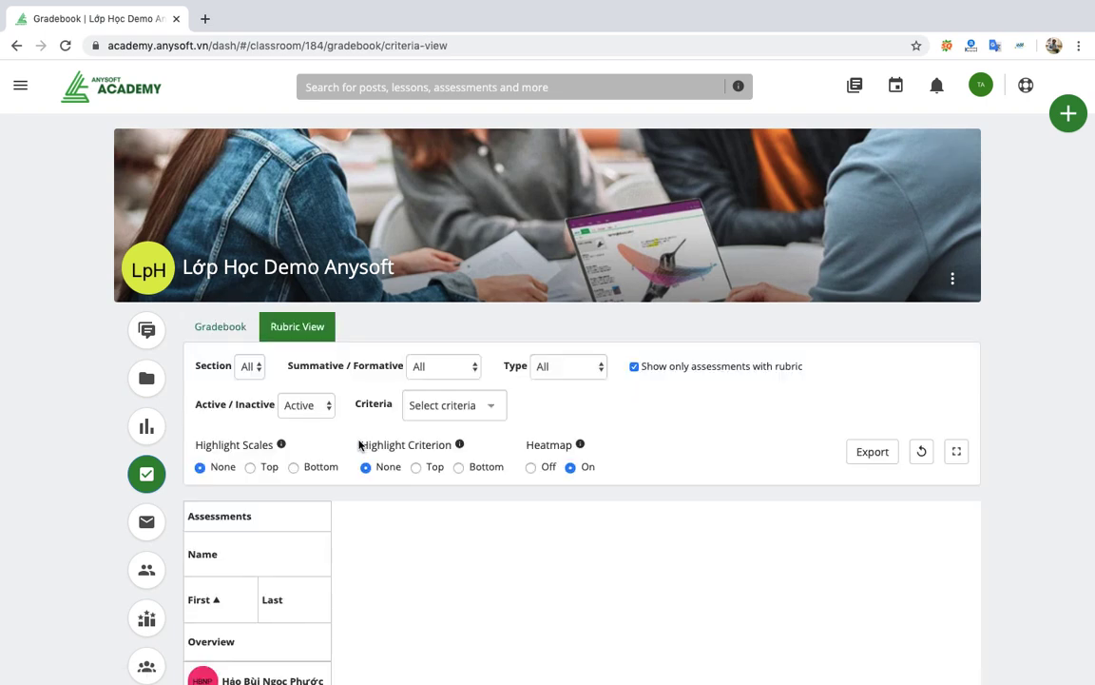
scroll(470, 490, down, 3)
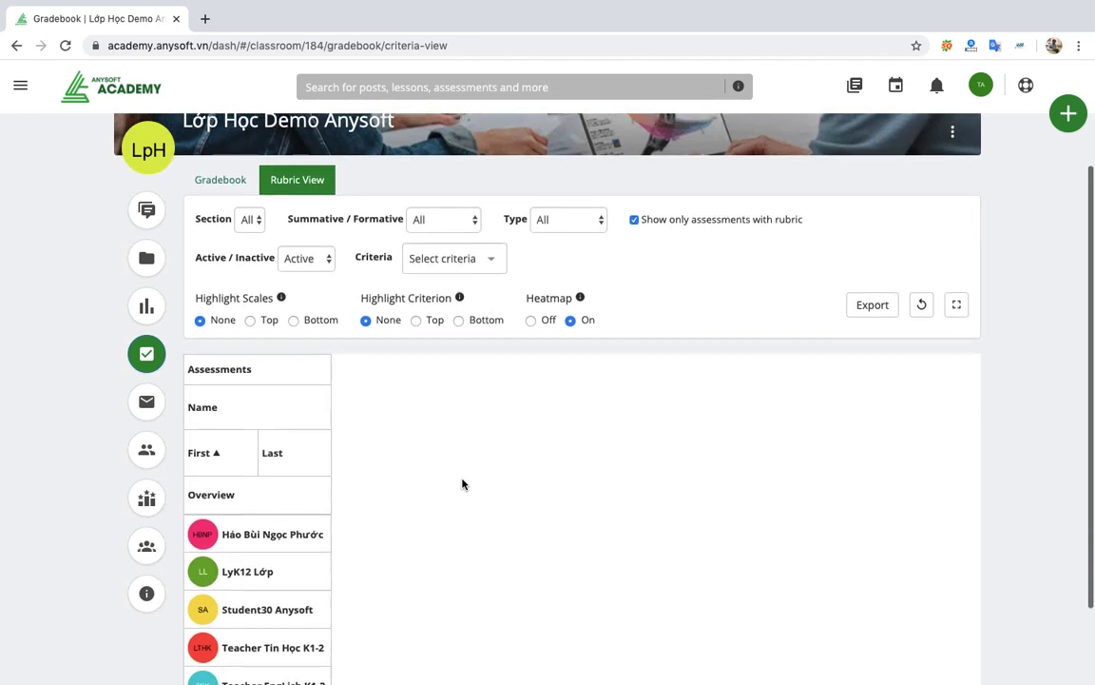
click(236, 167)
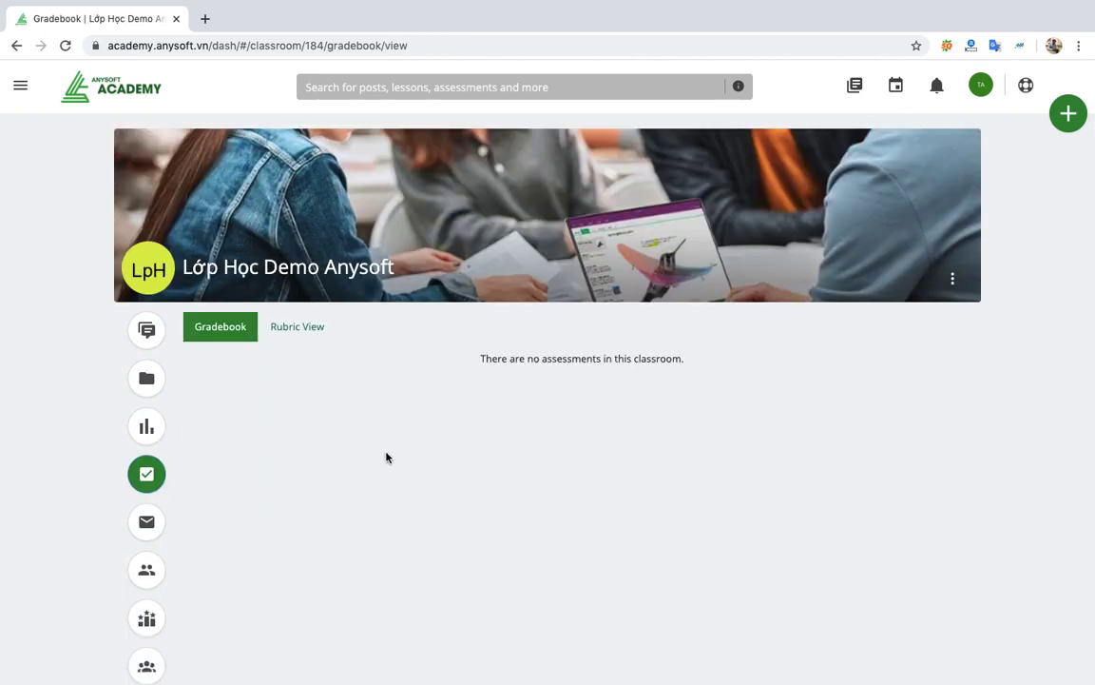
click(149, 523)
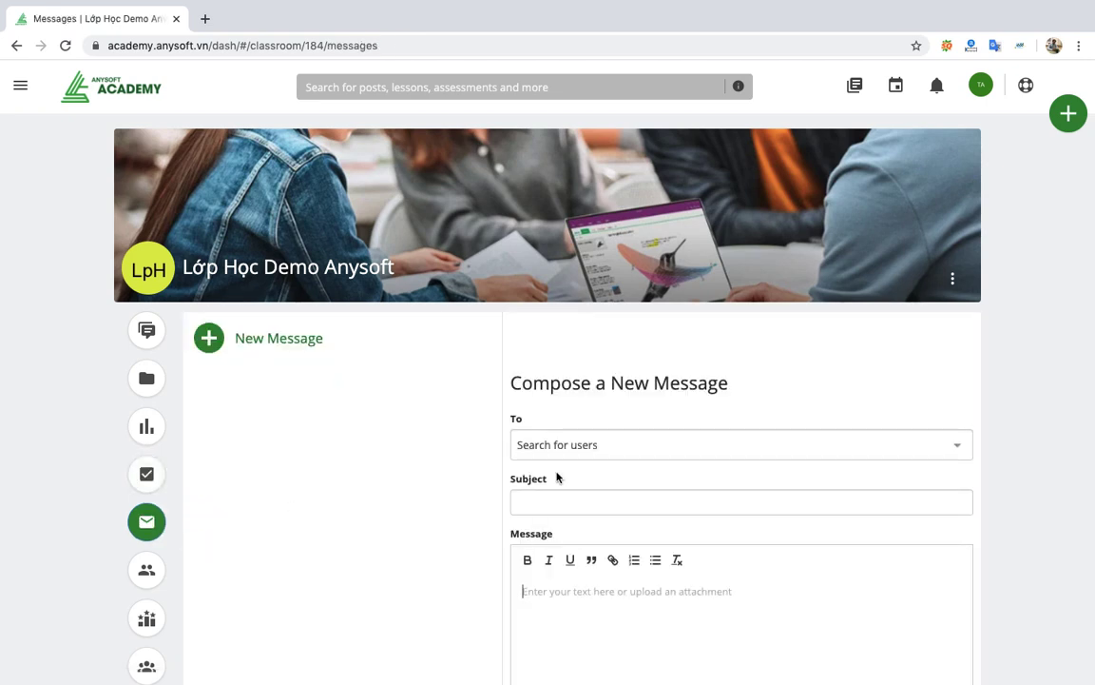
click(628, 444)
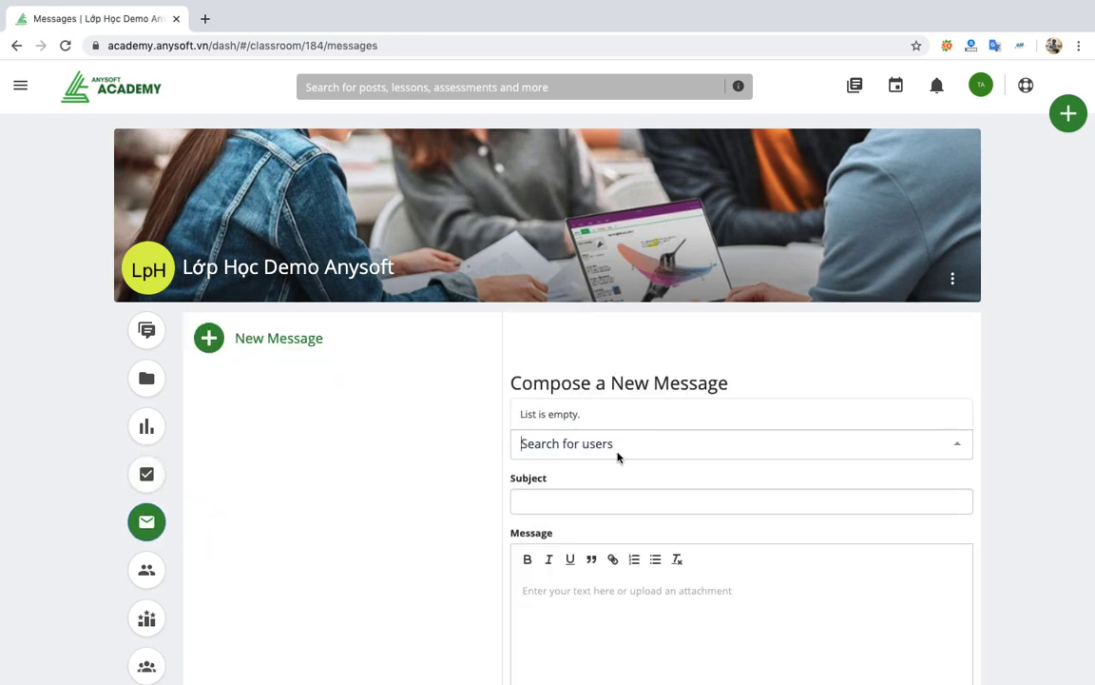
text(ta)
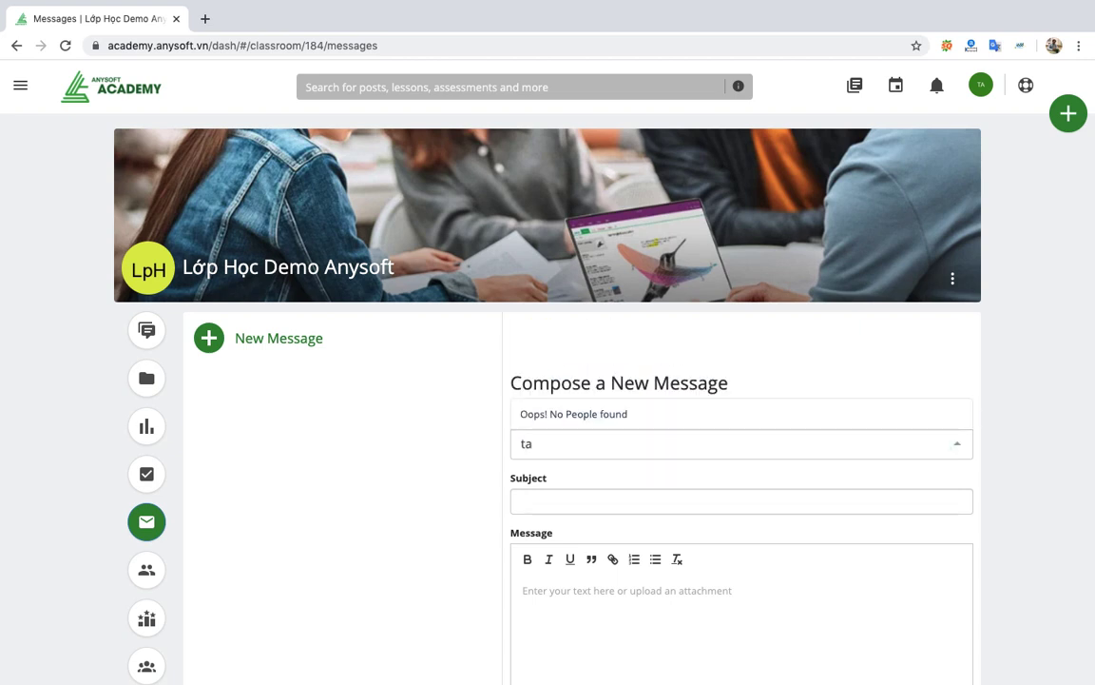
key(BackSpace)
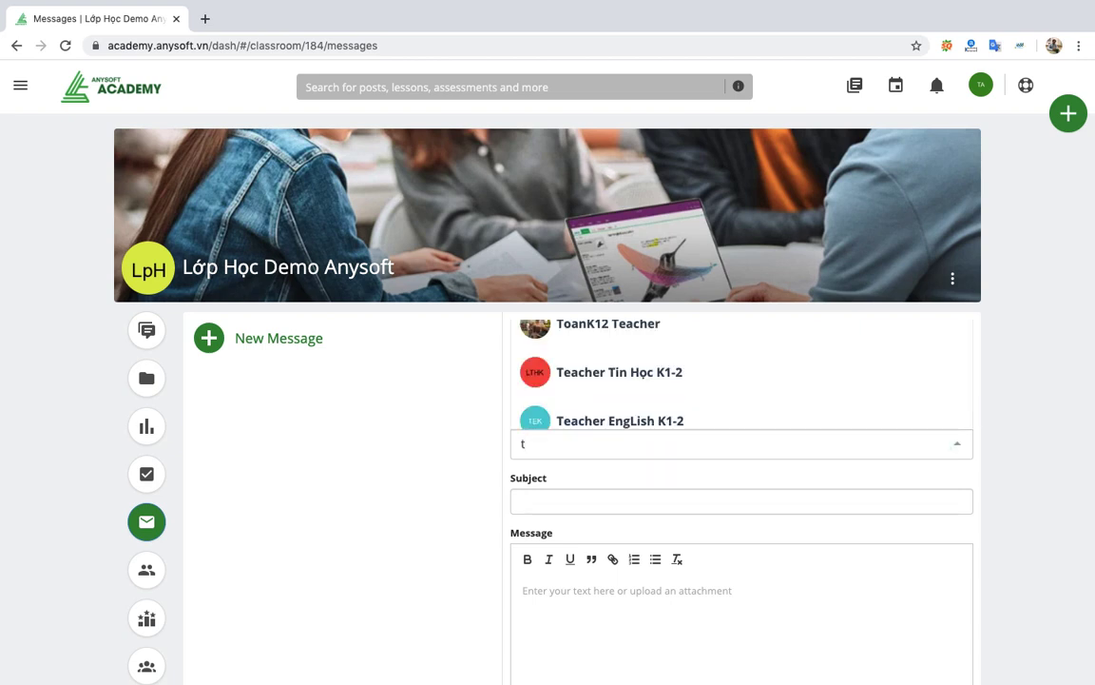
key(BackSpace)
text(stu)
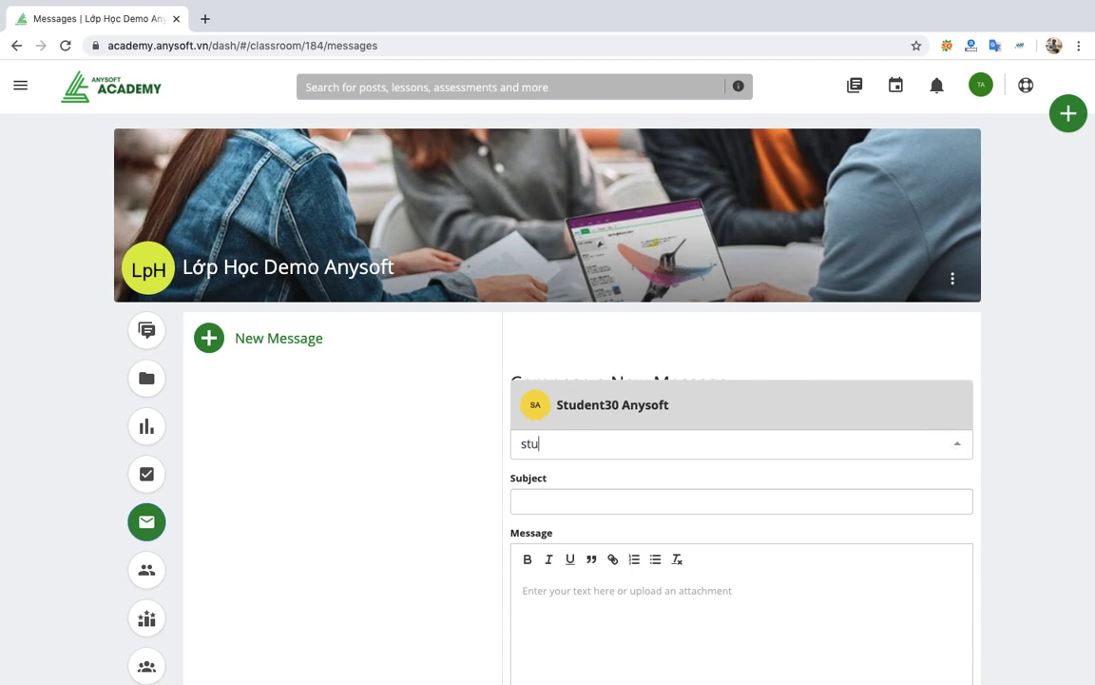
click(686, 414)
scroll(650, 608, down, 4)
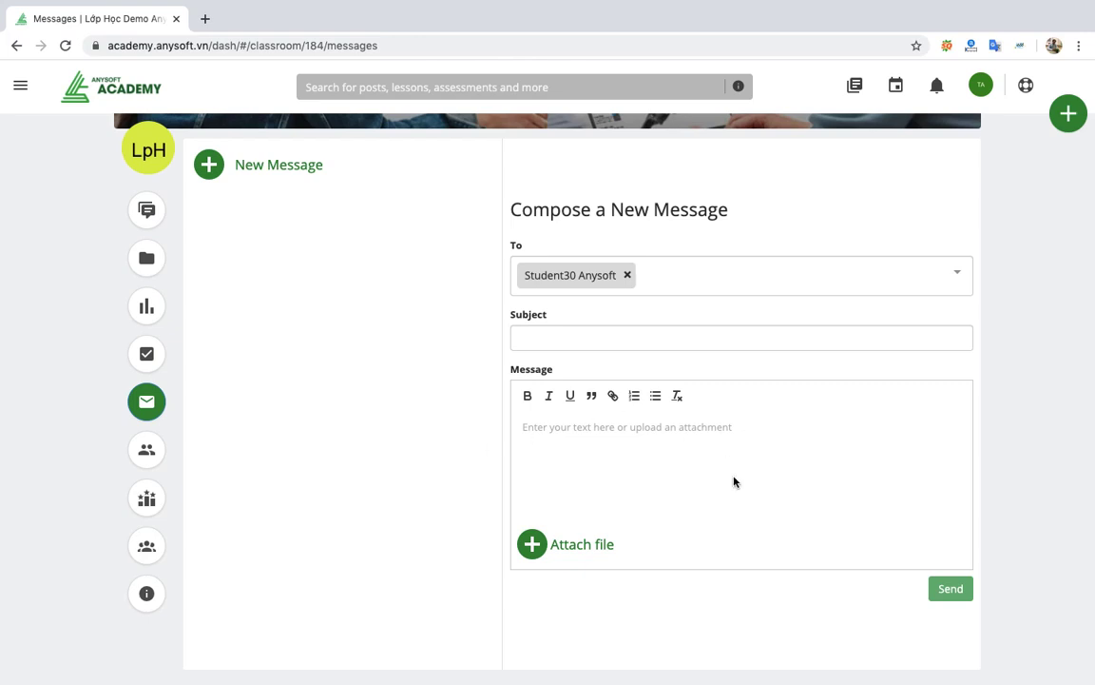
scroll(384, 398, up, 2)
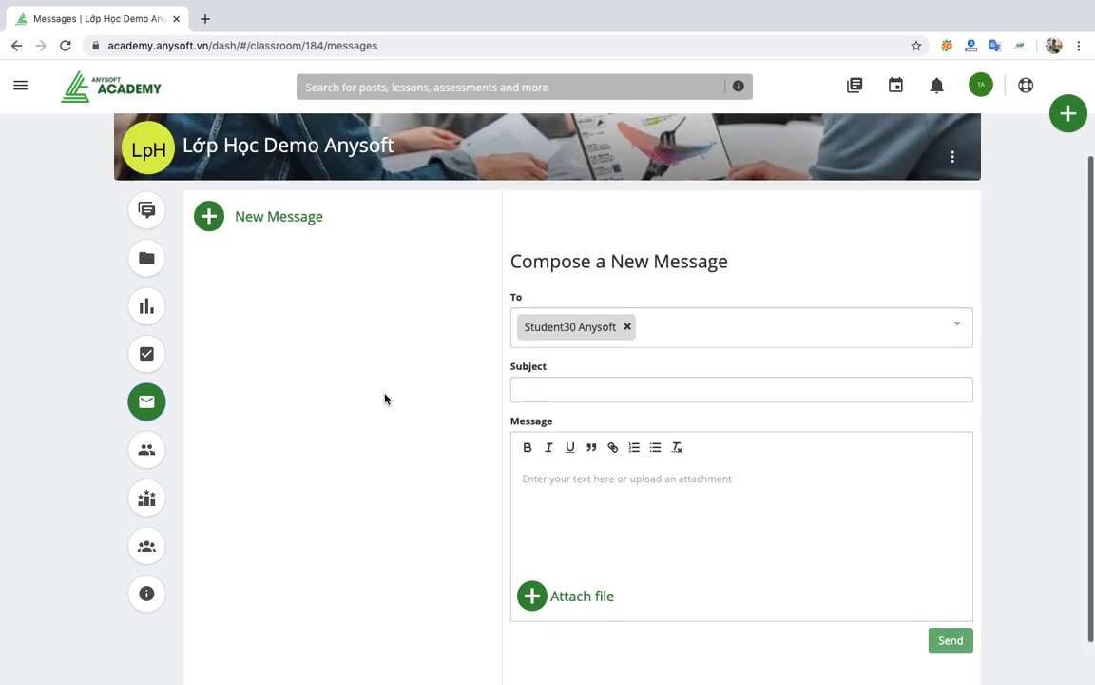
click(627, 326)
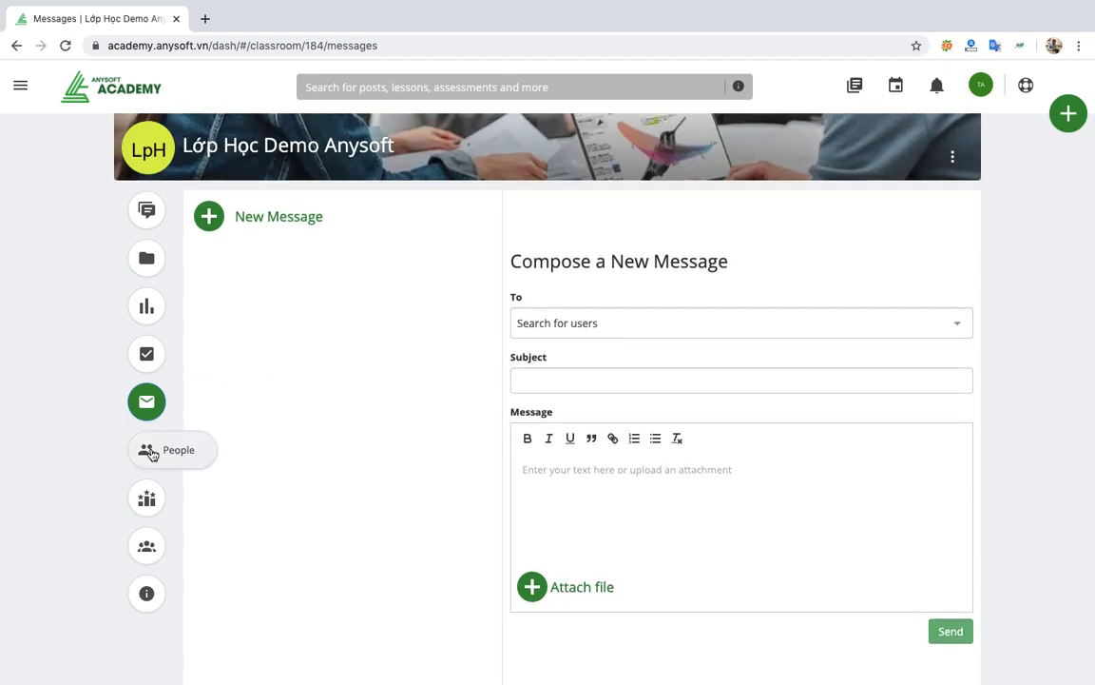
Browse the classroom's People list, then view the Leaderboard showing a top student with 24 Teamie Points.
click(146, 451)
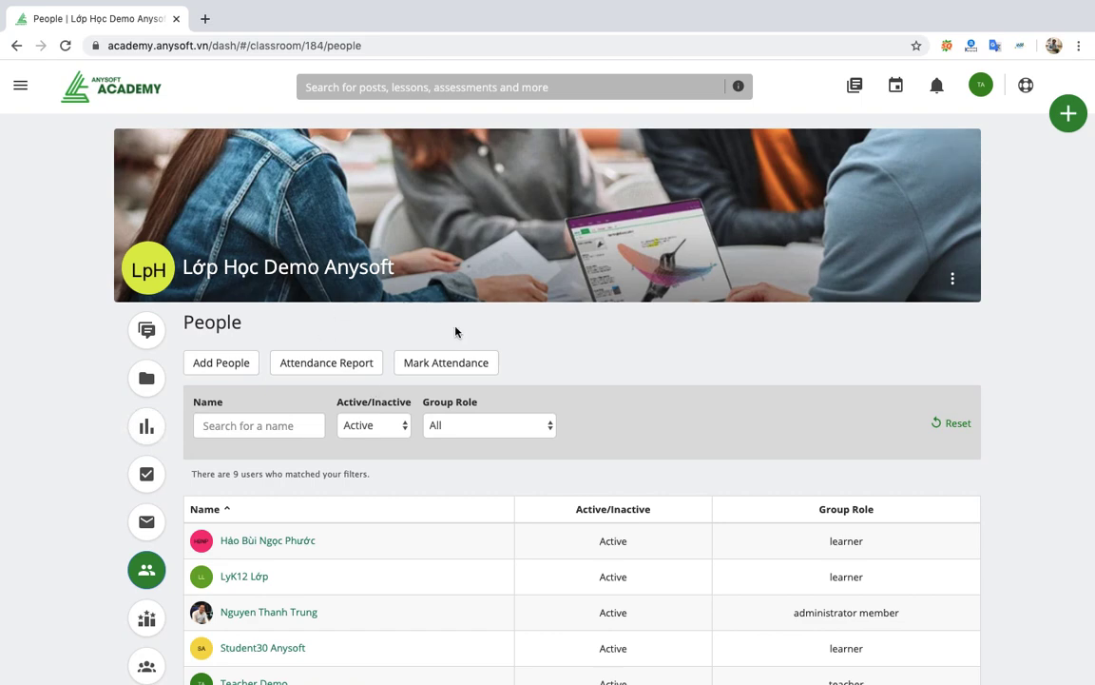
scroll(675, 384, down, 4)
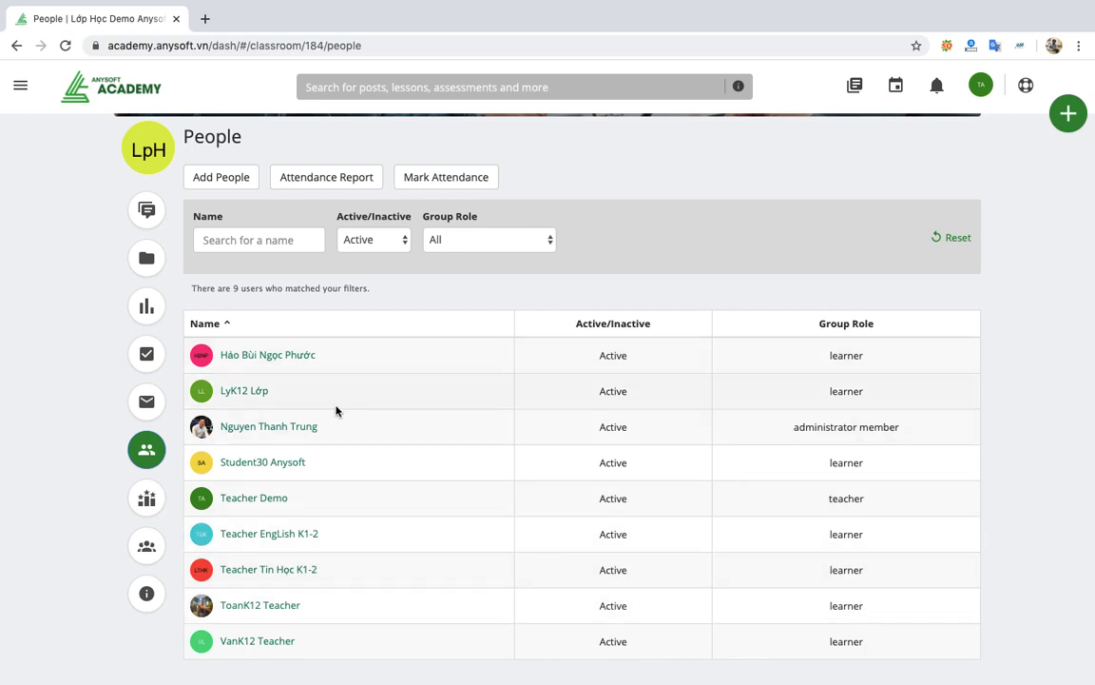
scroll(383, 521, down, 1)
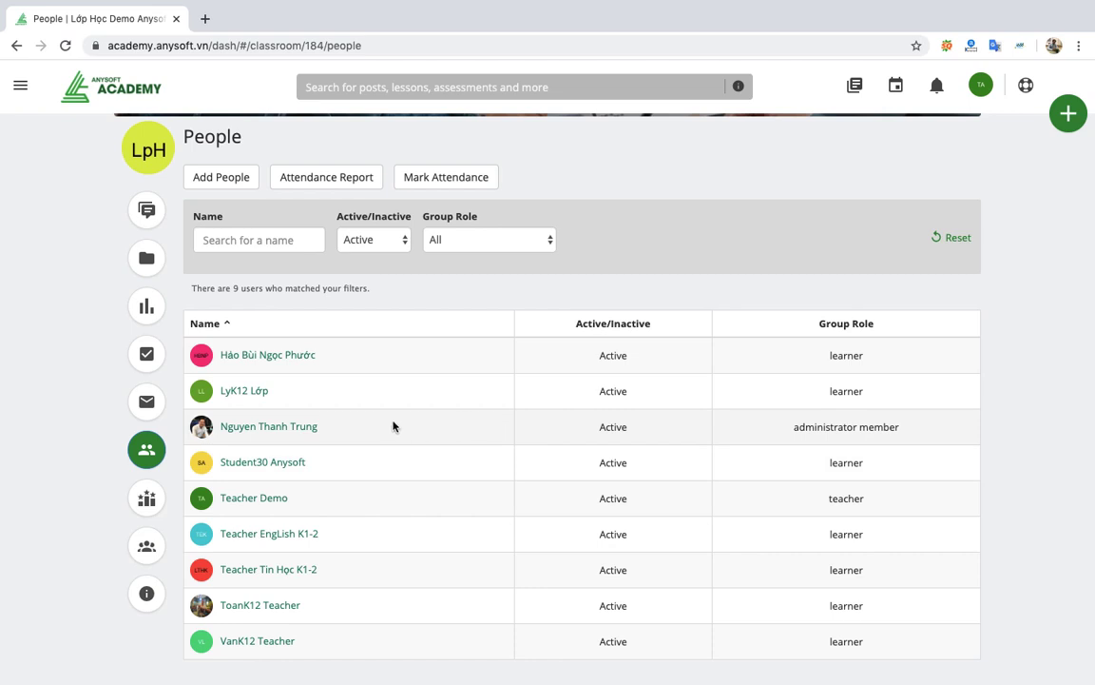
click(147, 497)
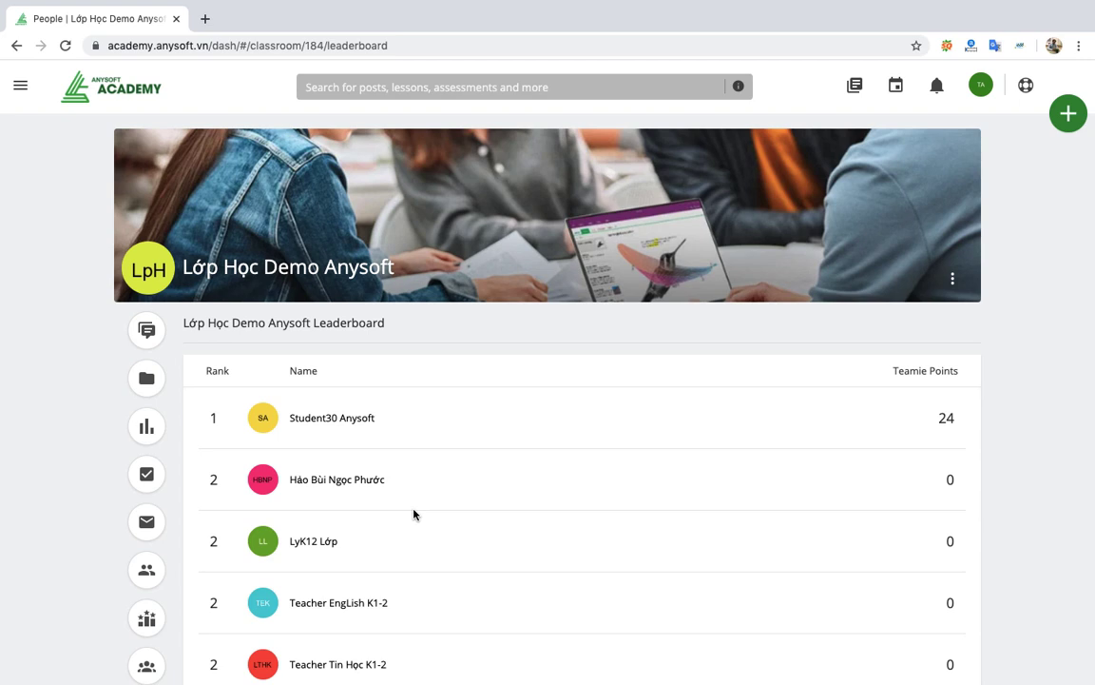
Scroll the leaderboard, then open the Teams page, which has only the New Teamset option.
scroll(413, 514, down, 4)
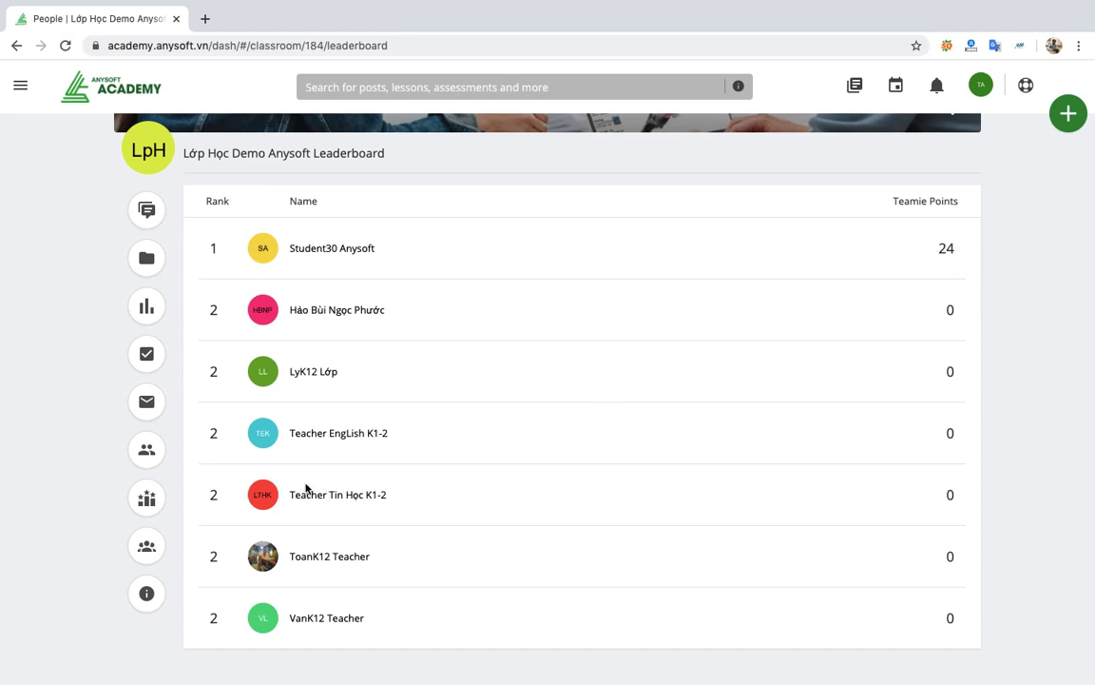
click(147, 546)
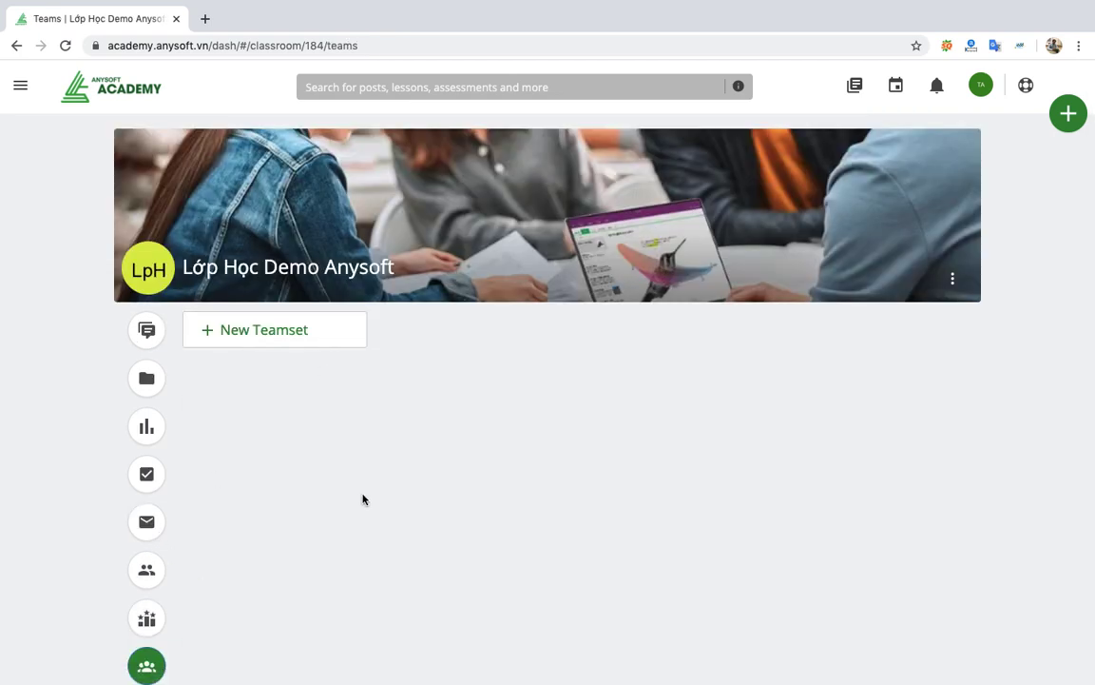
Cancel a new teamset, then go back to the home dashboard with the starred Lớp Học Demo Anysoft.
click(305, 328)
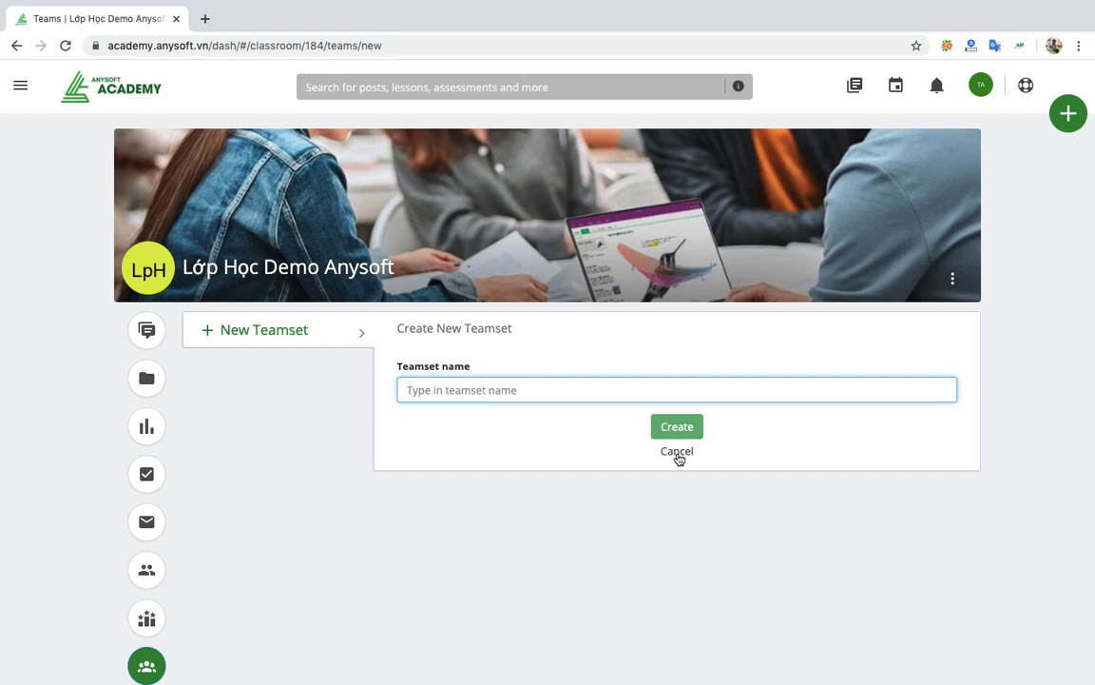
click(677, 453)
scroll(440, 467, down, 3)
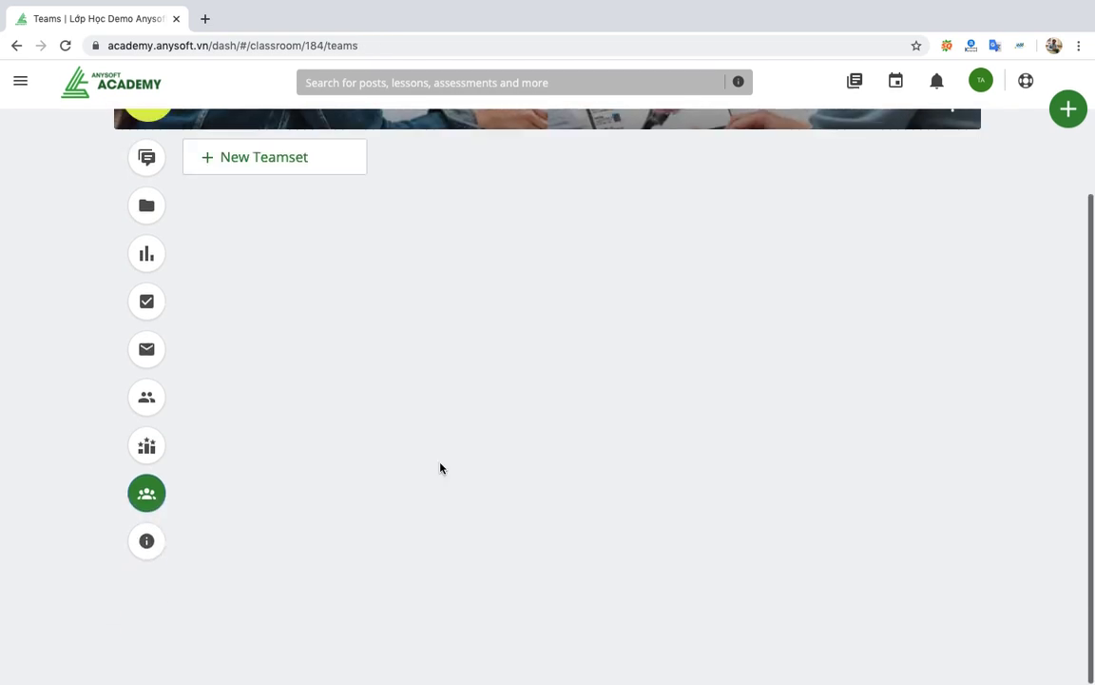
scroll(506, 392, up, 3)
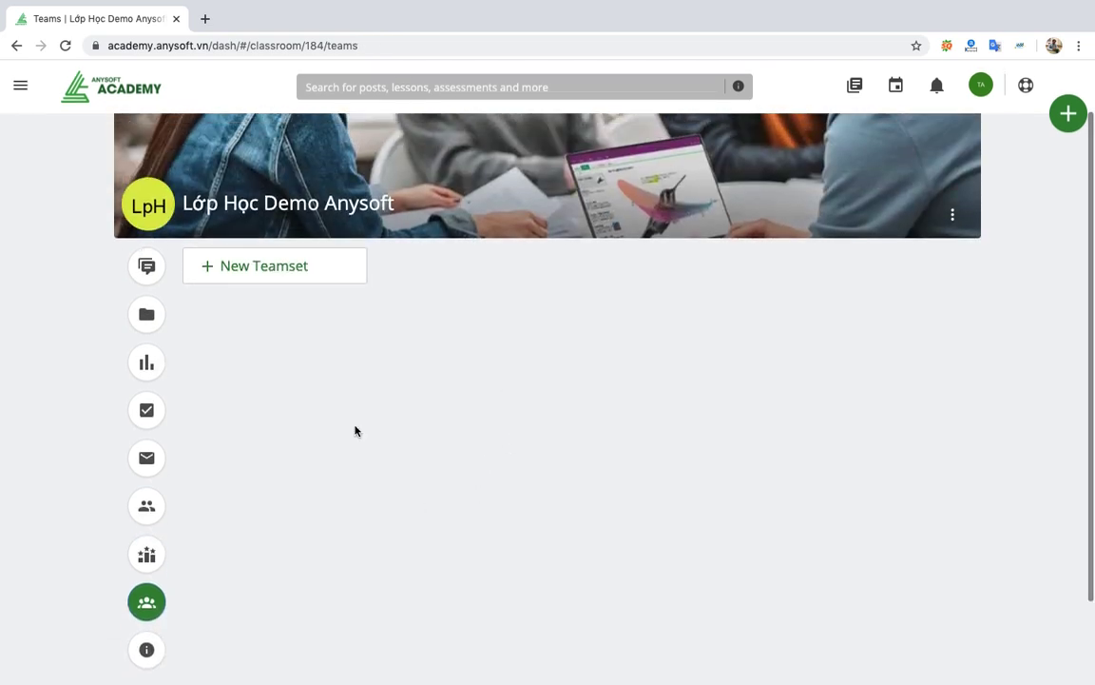
scroll(319, 384, left, 3)
scroll(319, 384, up, 2)
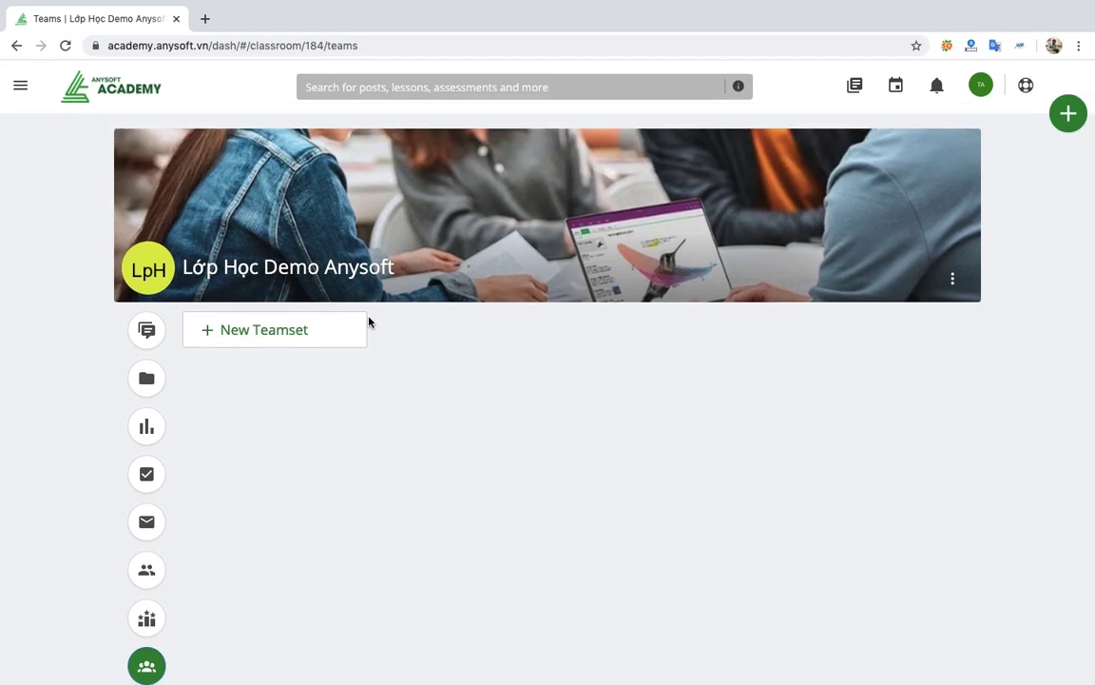
click(132, 88)
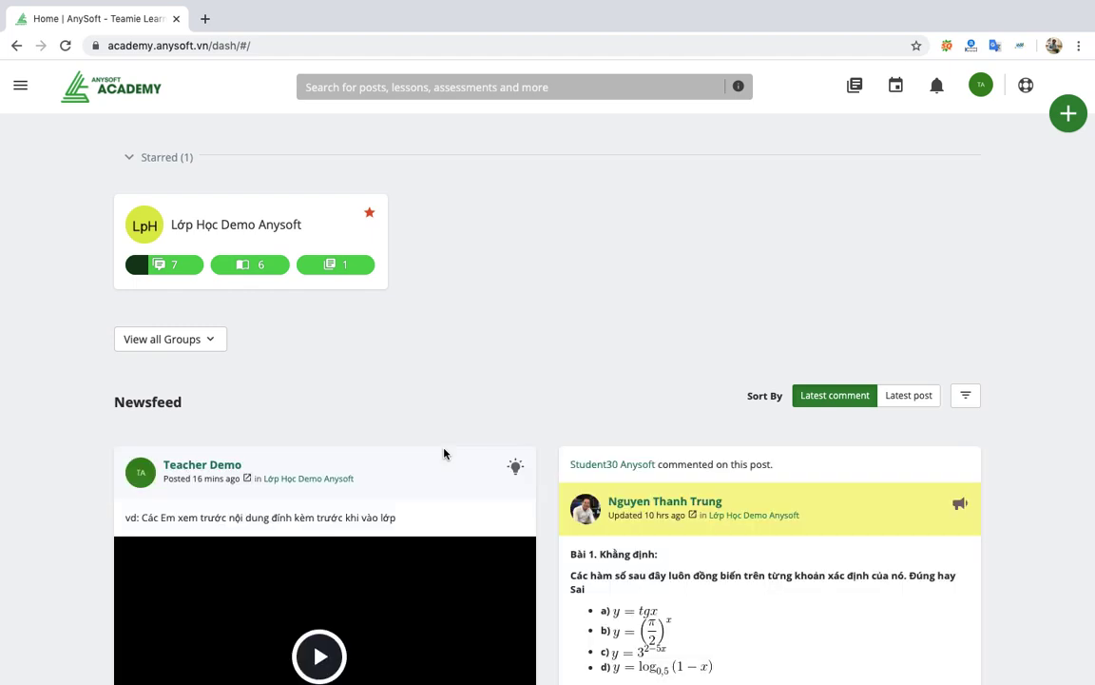
scroll(443, 454, down, 1)
scroll(443, 453, down, 2)
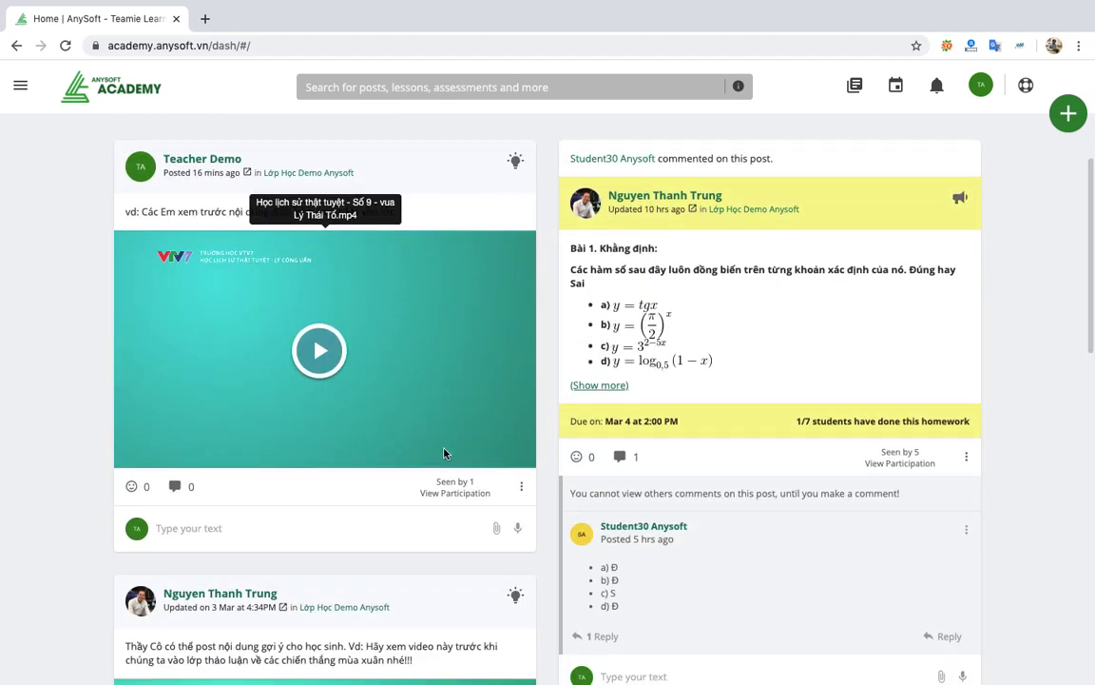
scroll(443, 453, down, 2)
scroll(443, 453, down, 1)
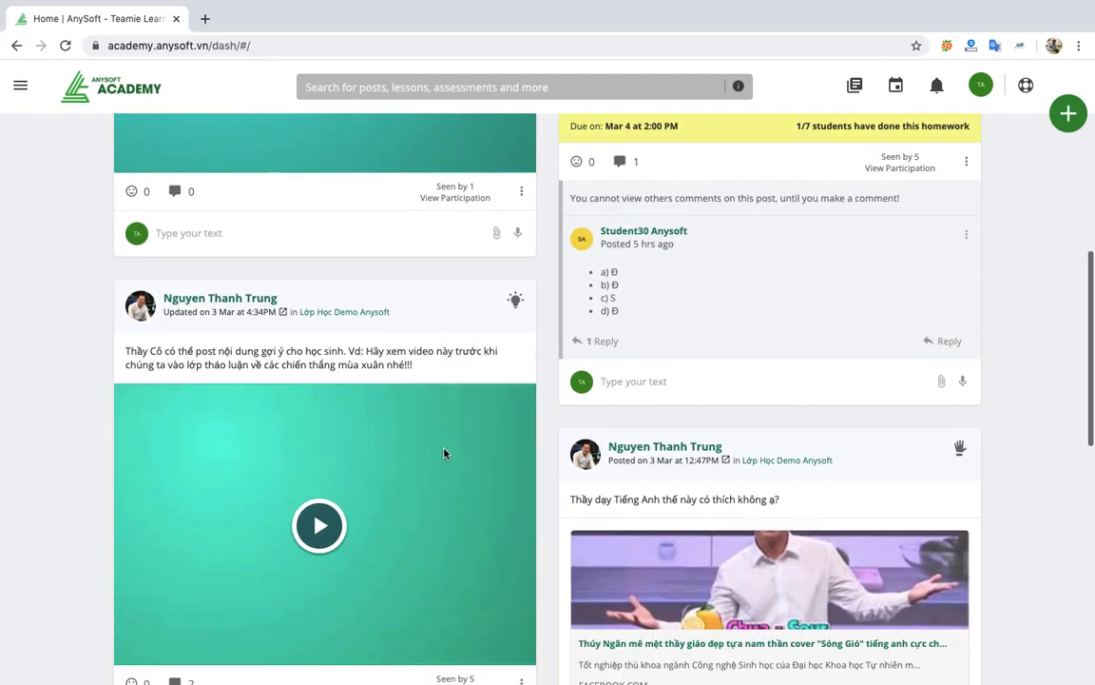
scroll(443, 454, down, 4)
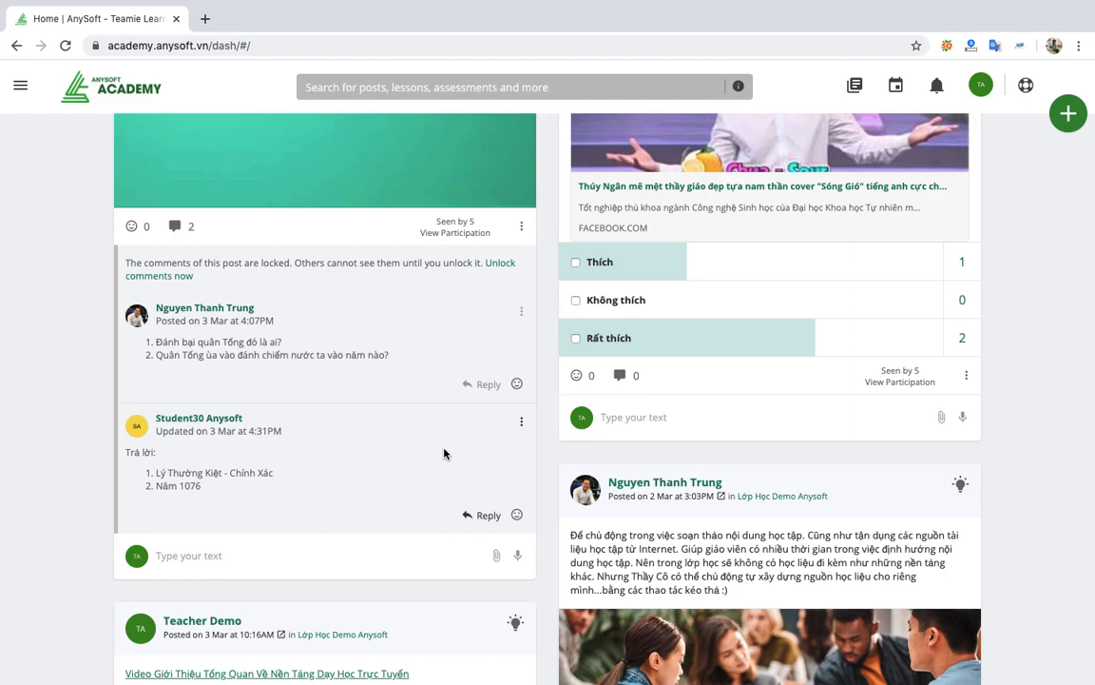
scroll(444, 454, down, 10)
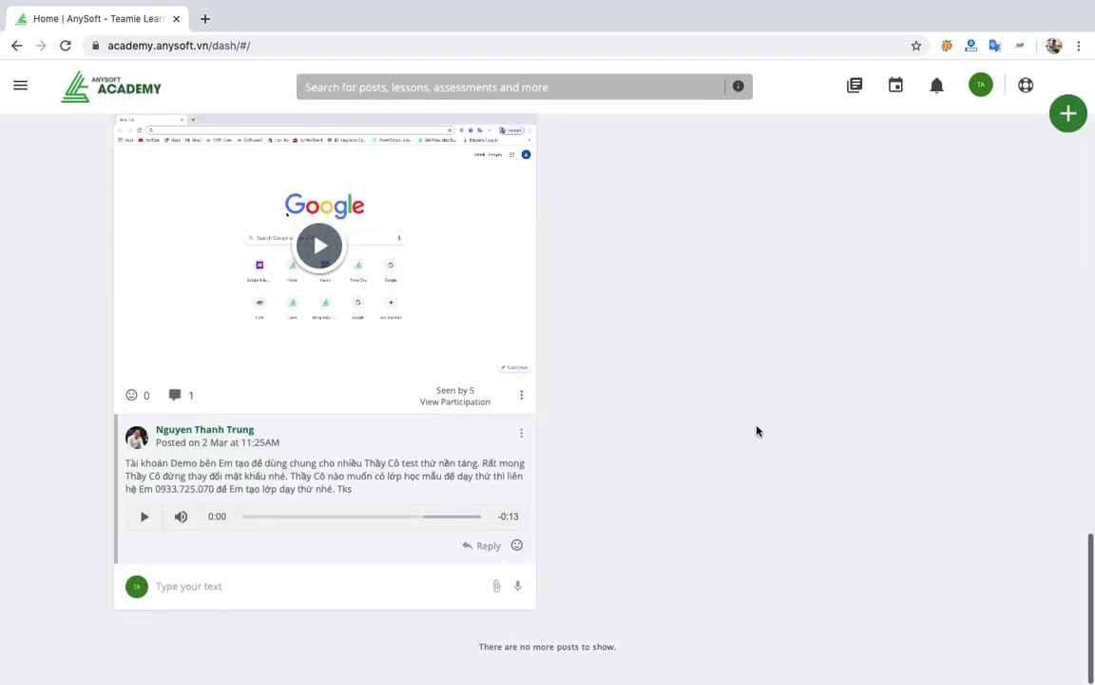
scroll(706, 257, up, 15)
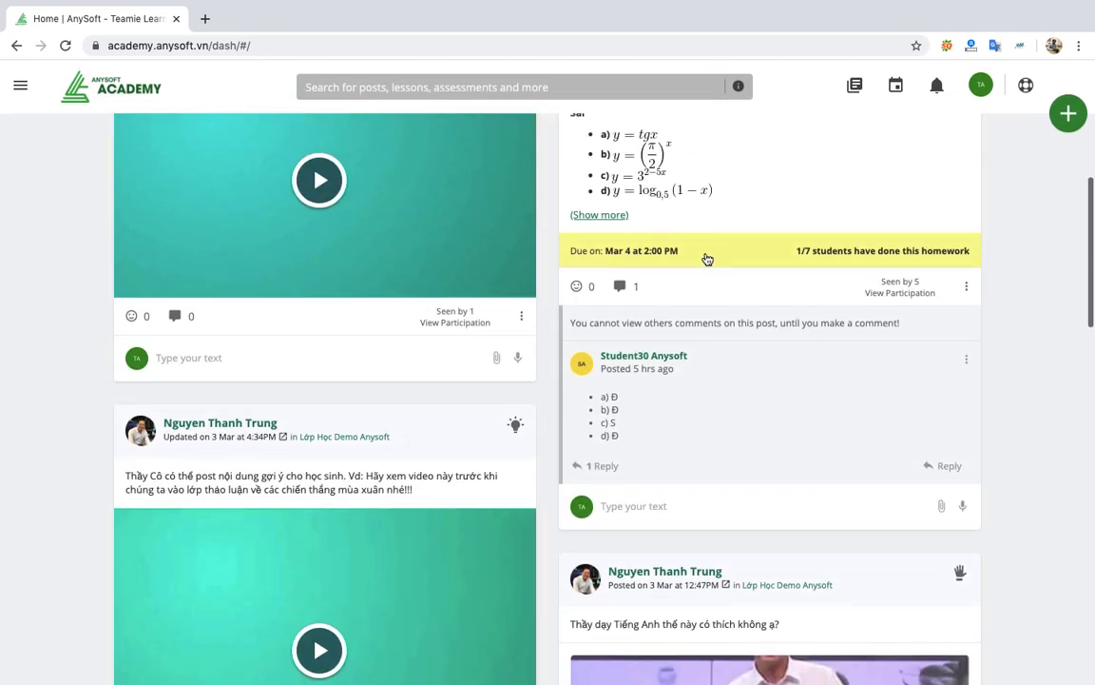
scroll(567, 314, up, 4)
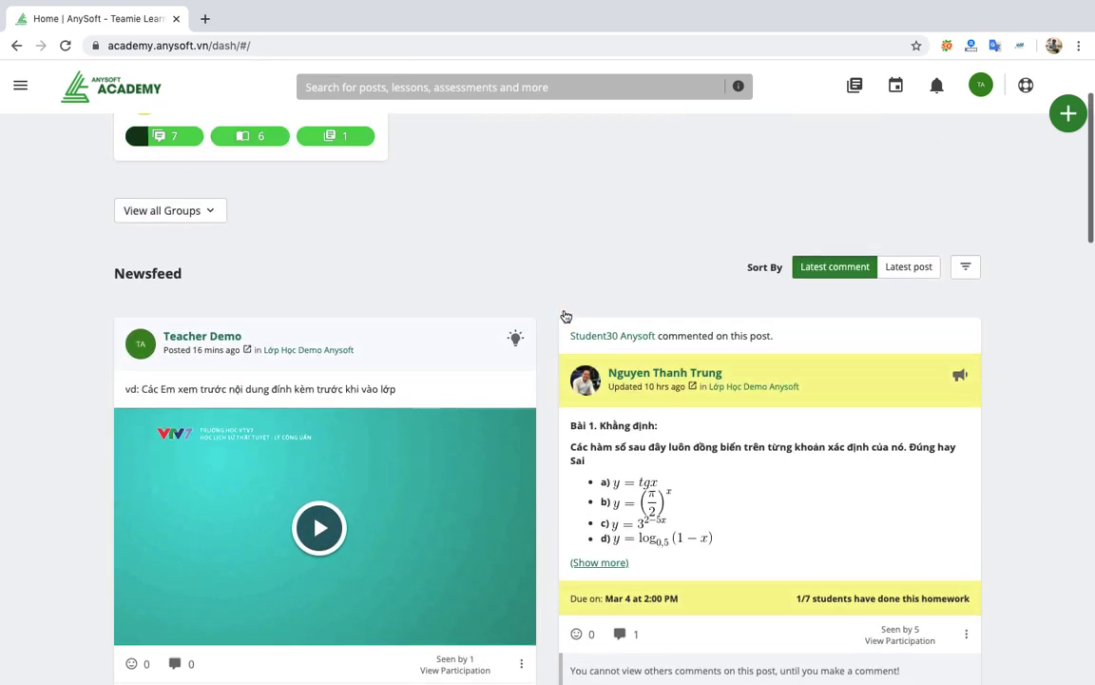
scroll(566, 316, up, 2)
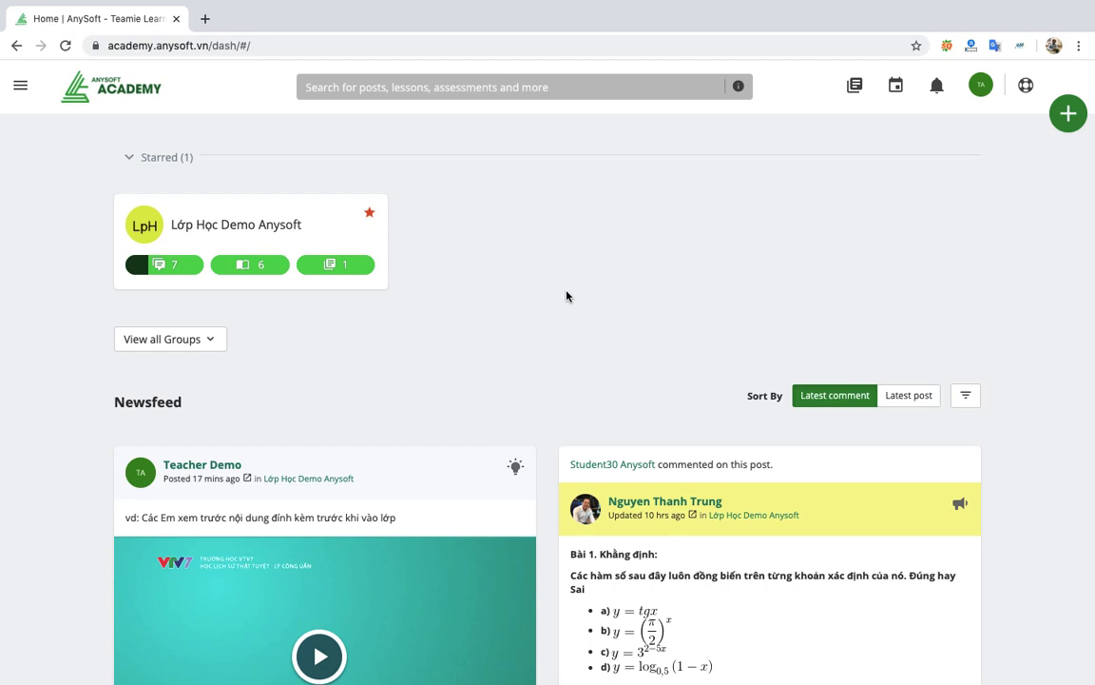
click(751, 9)
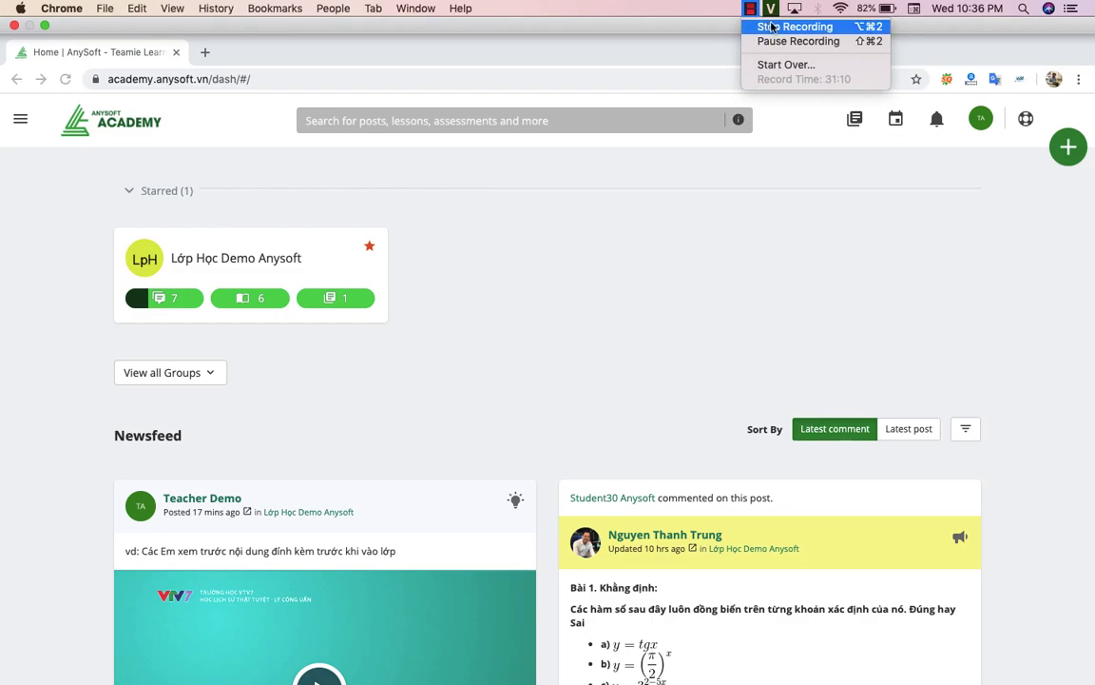